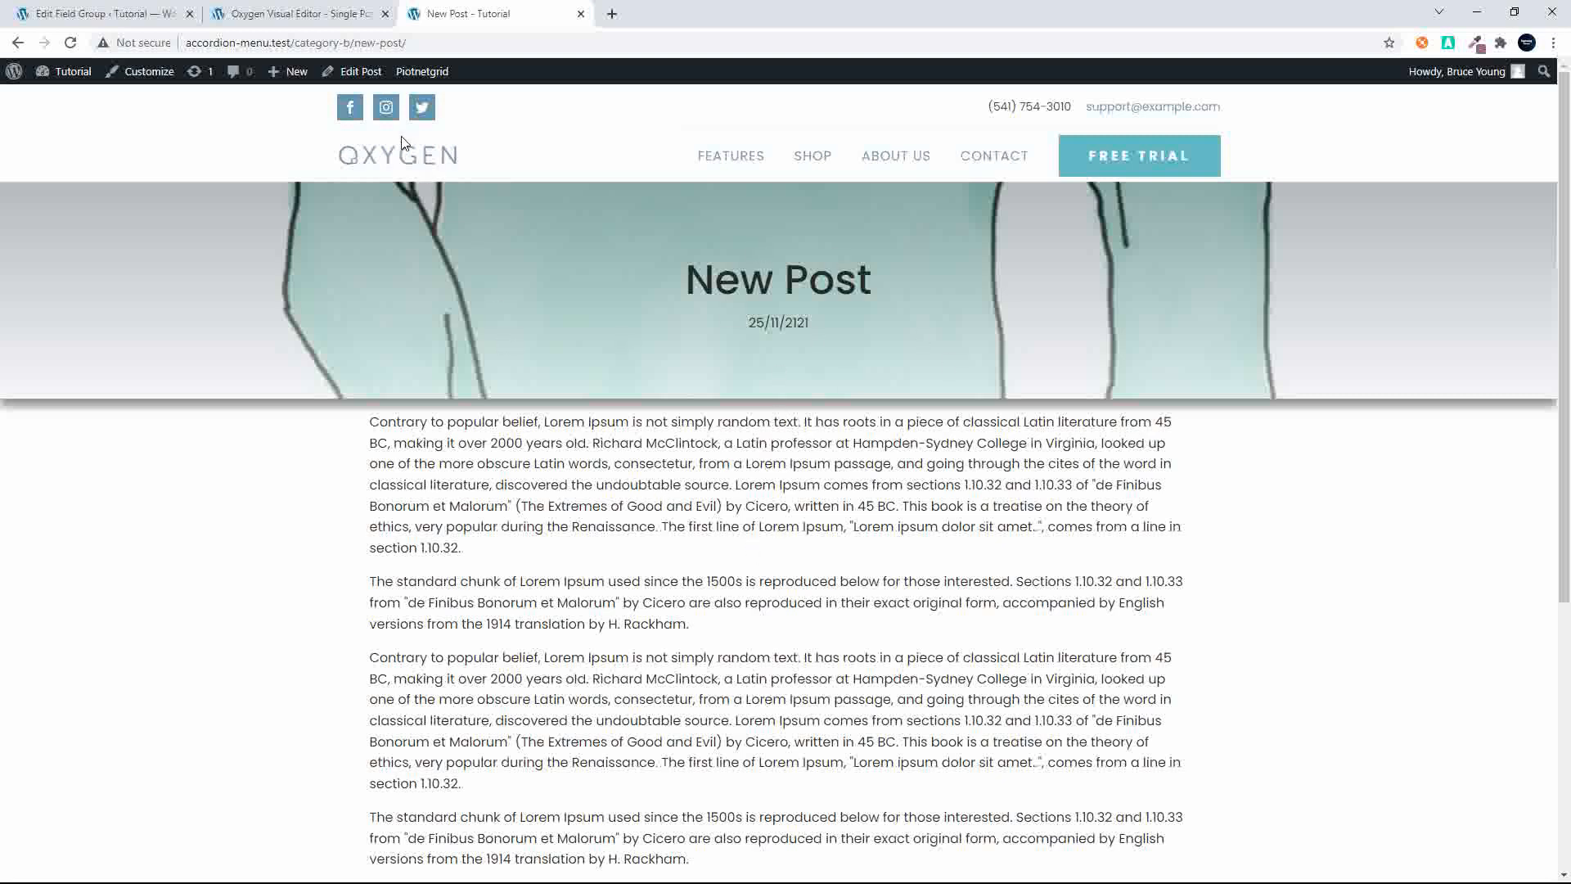
Step: Open the New Post for editing, set its Template Name to Layout Two and update the post
left_click(368, 74)
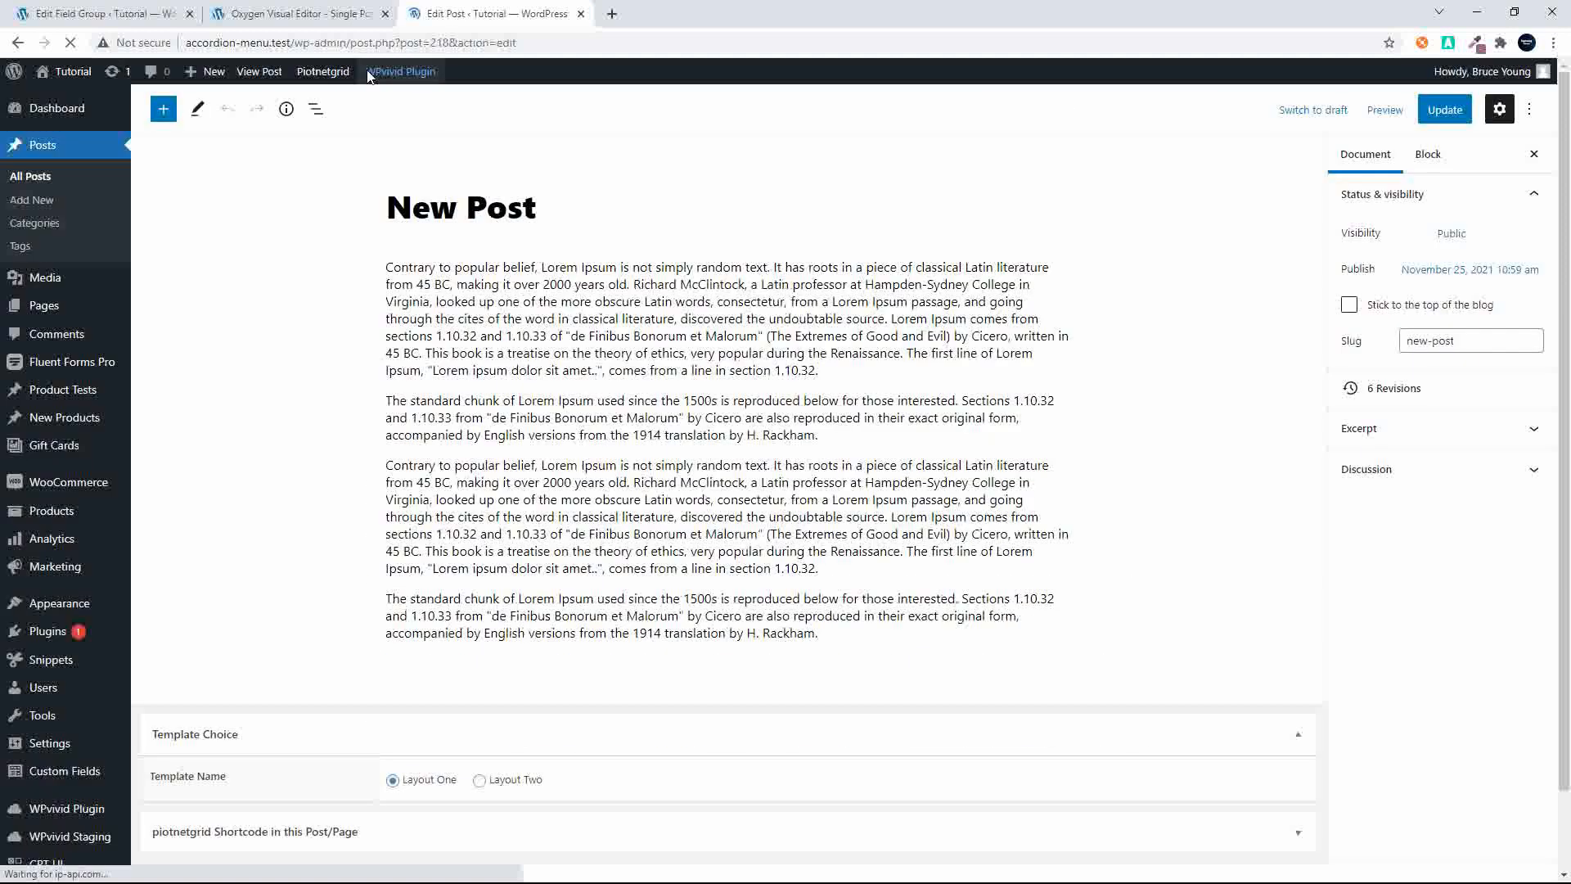
left_click(480, 782)
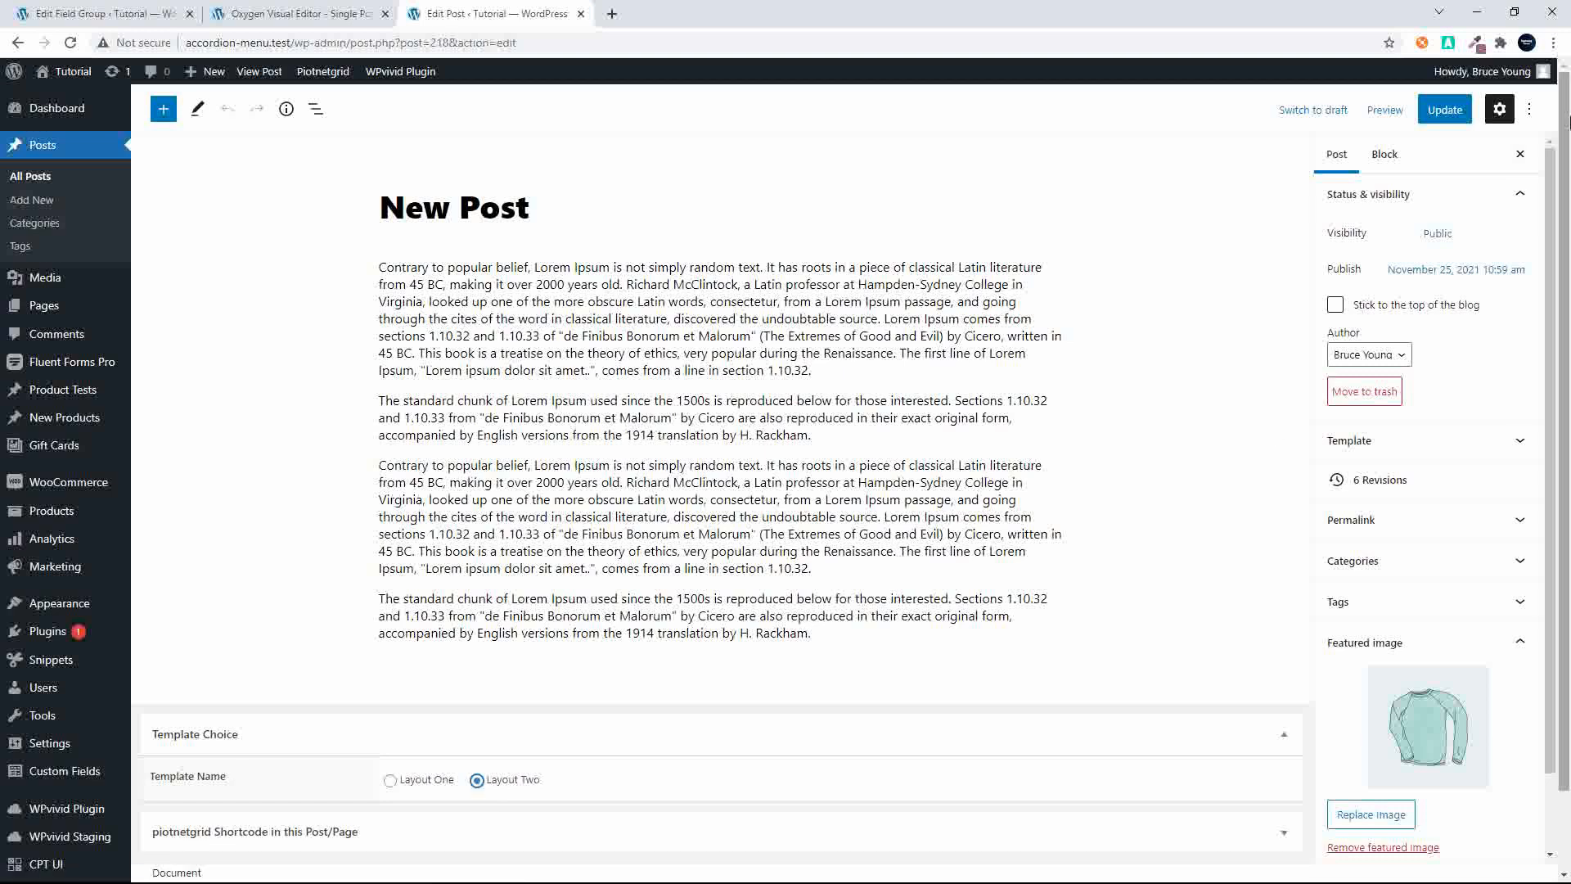
left_click(1445, 115)
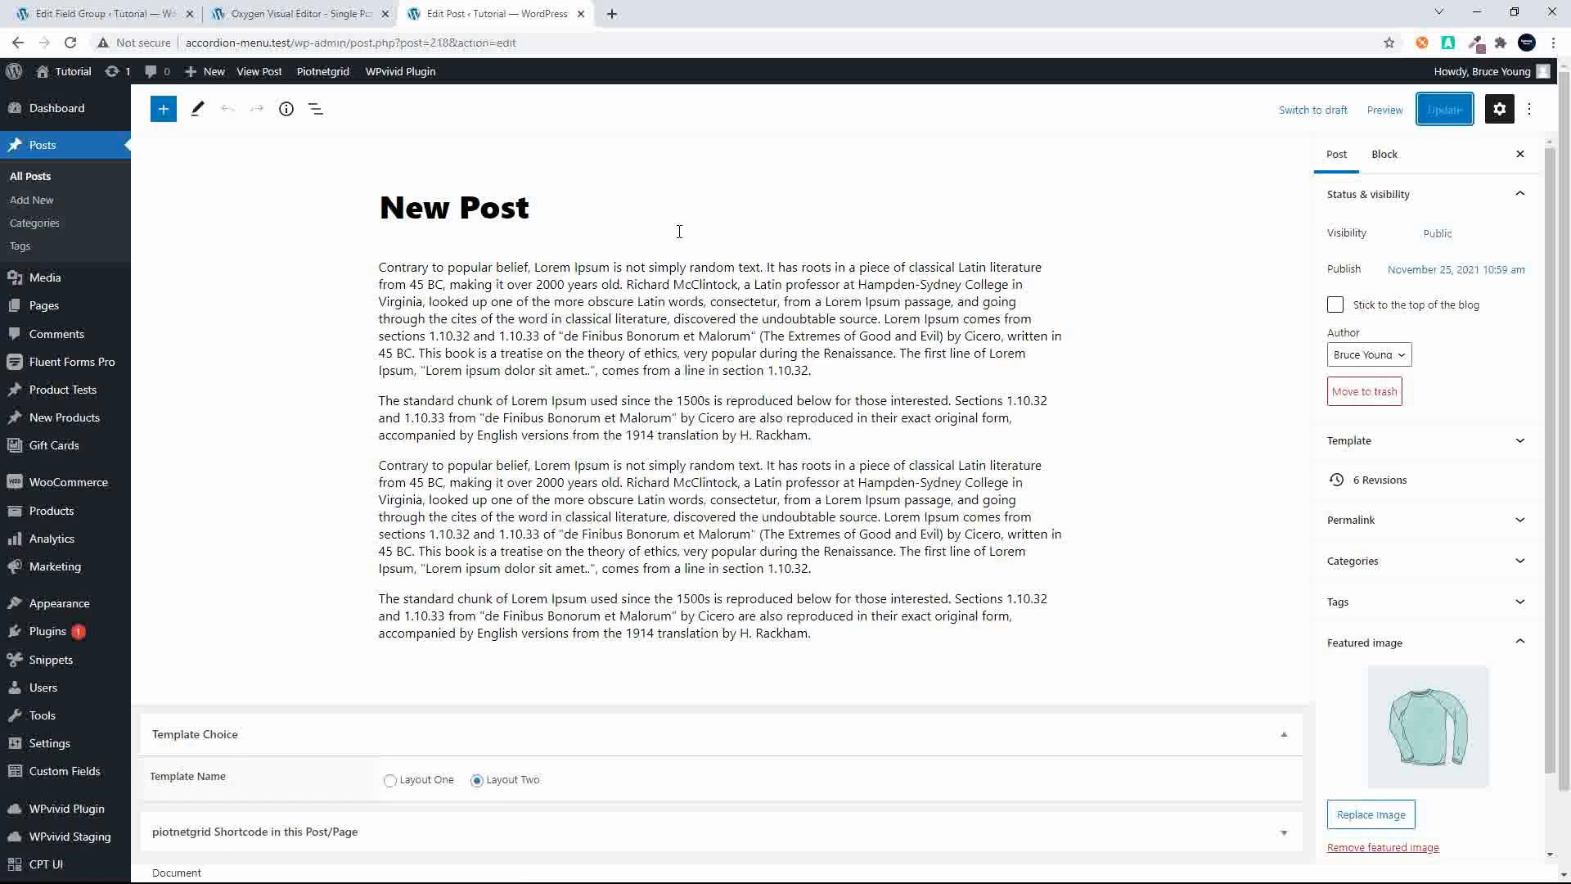
left_click(259, 72)
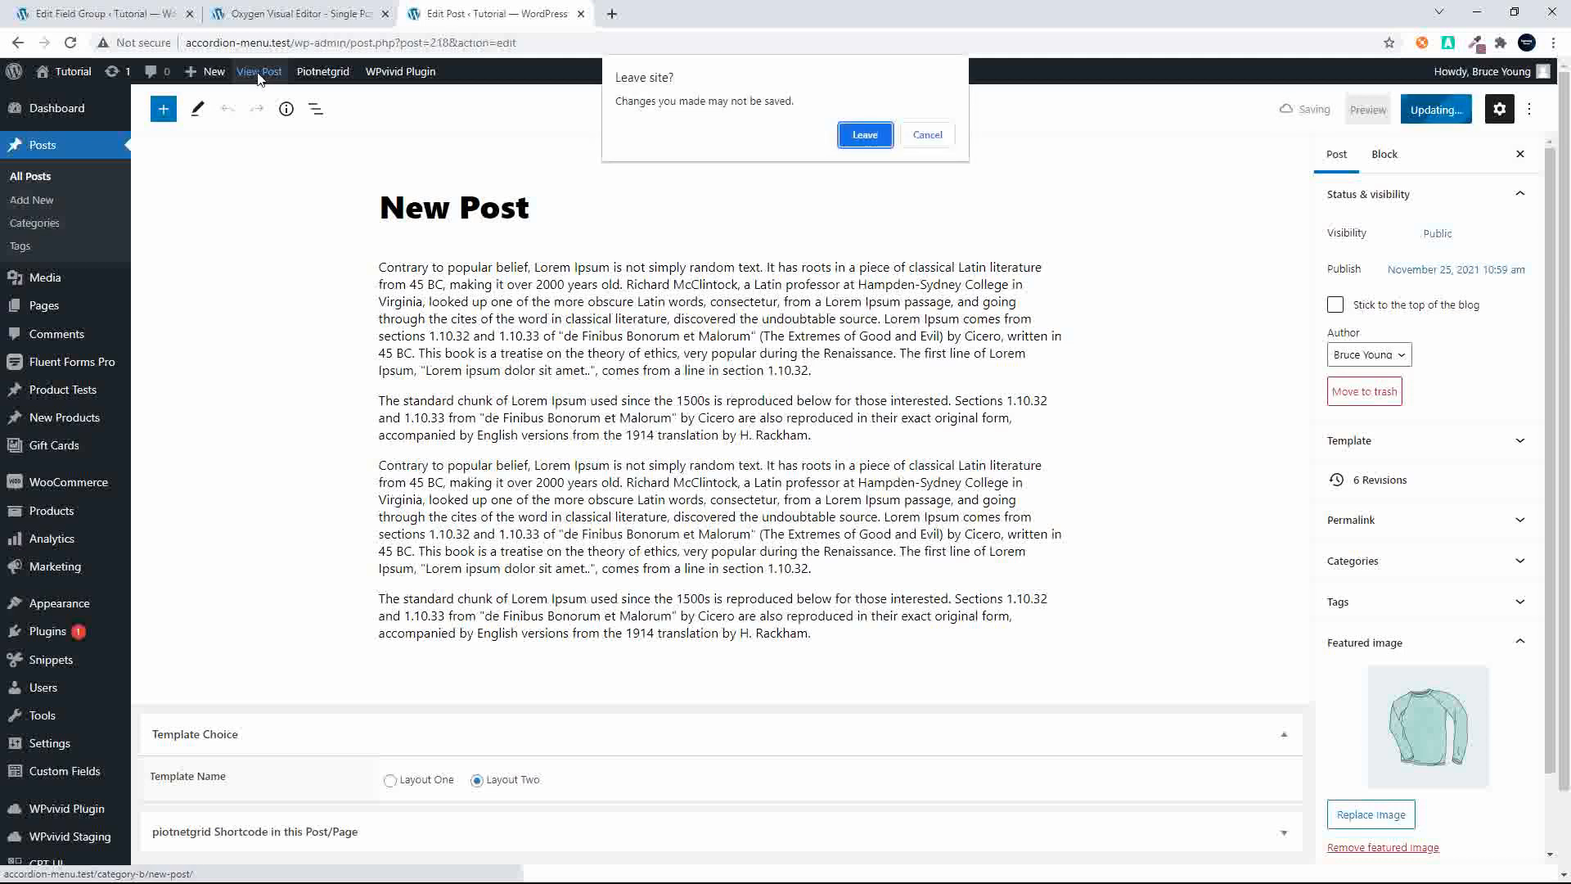
left_click(928, 136)
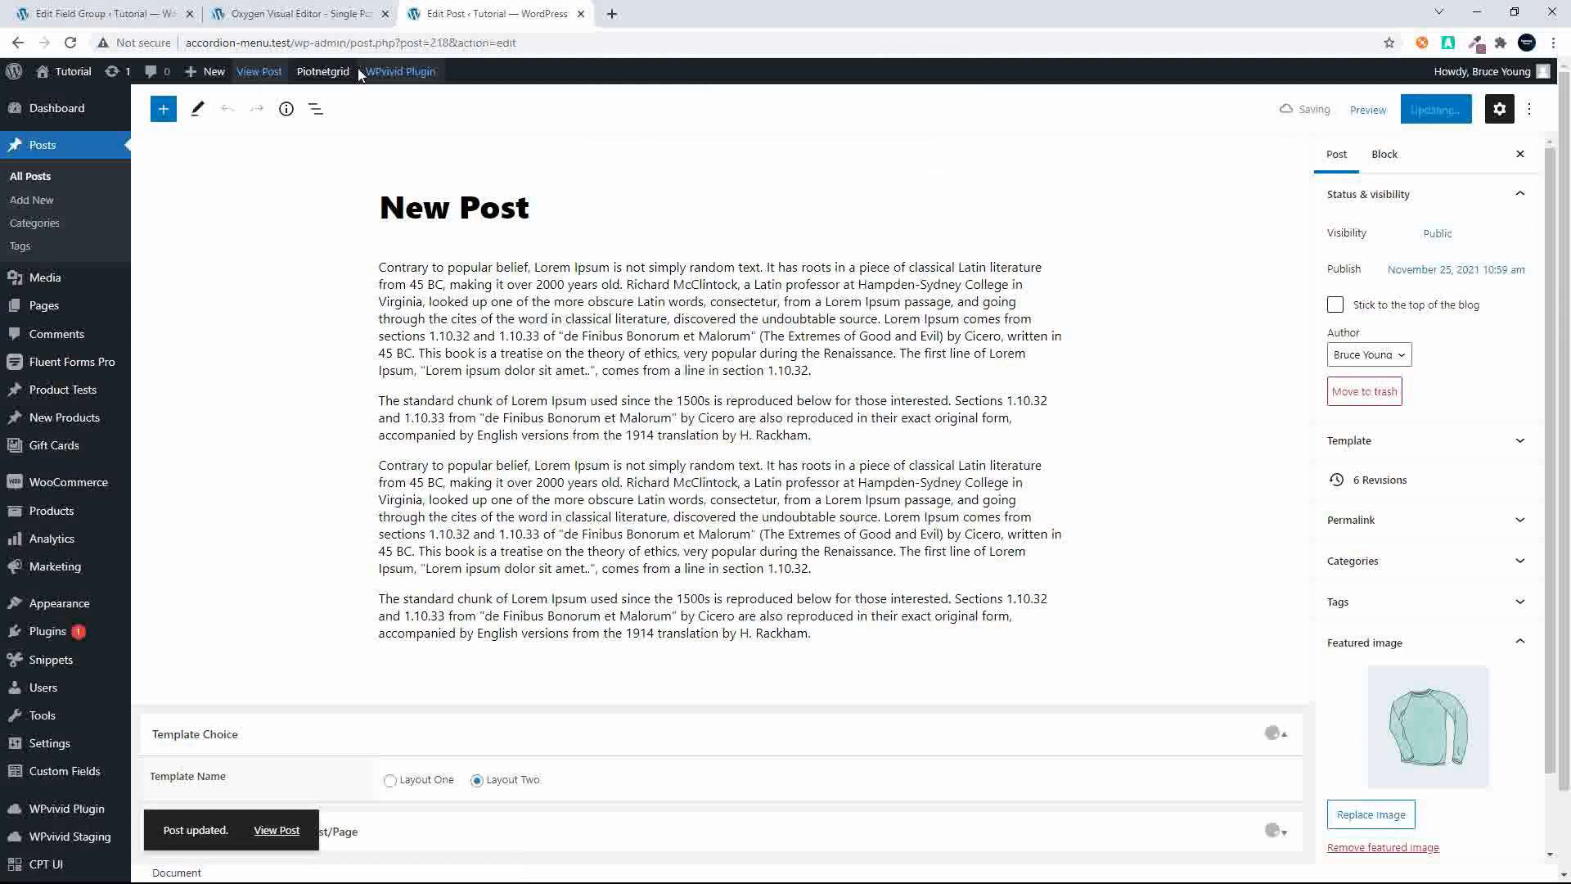
Step: View the published New Post and examine its header image, title, date and body text from start to end
left_click(259, 72)
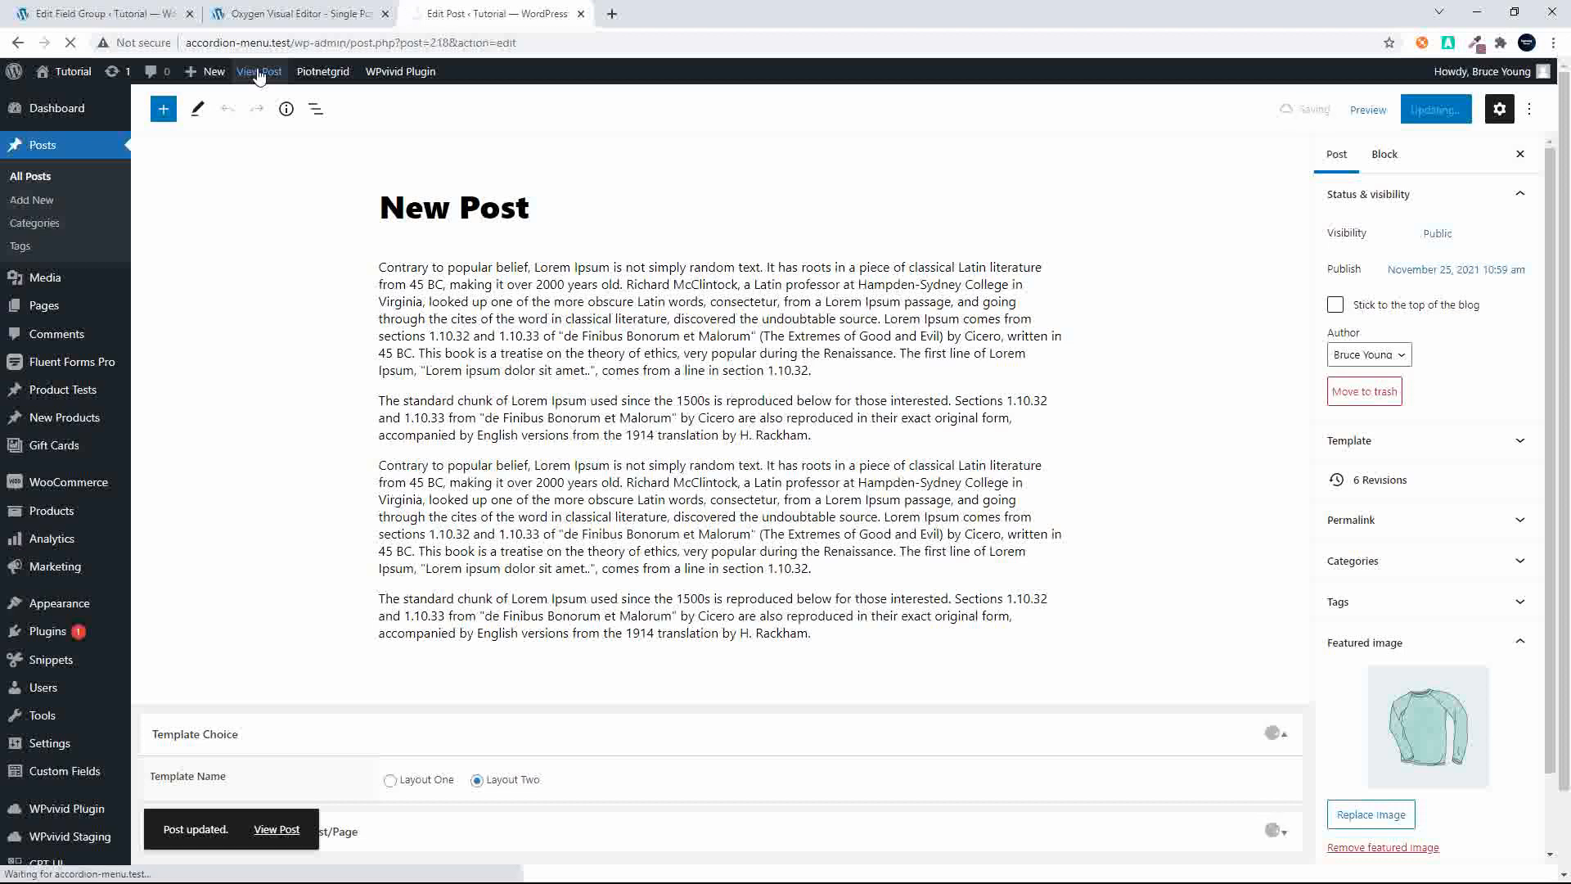
scroll(563, 432, "down", 8)
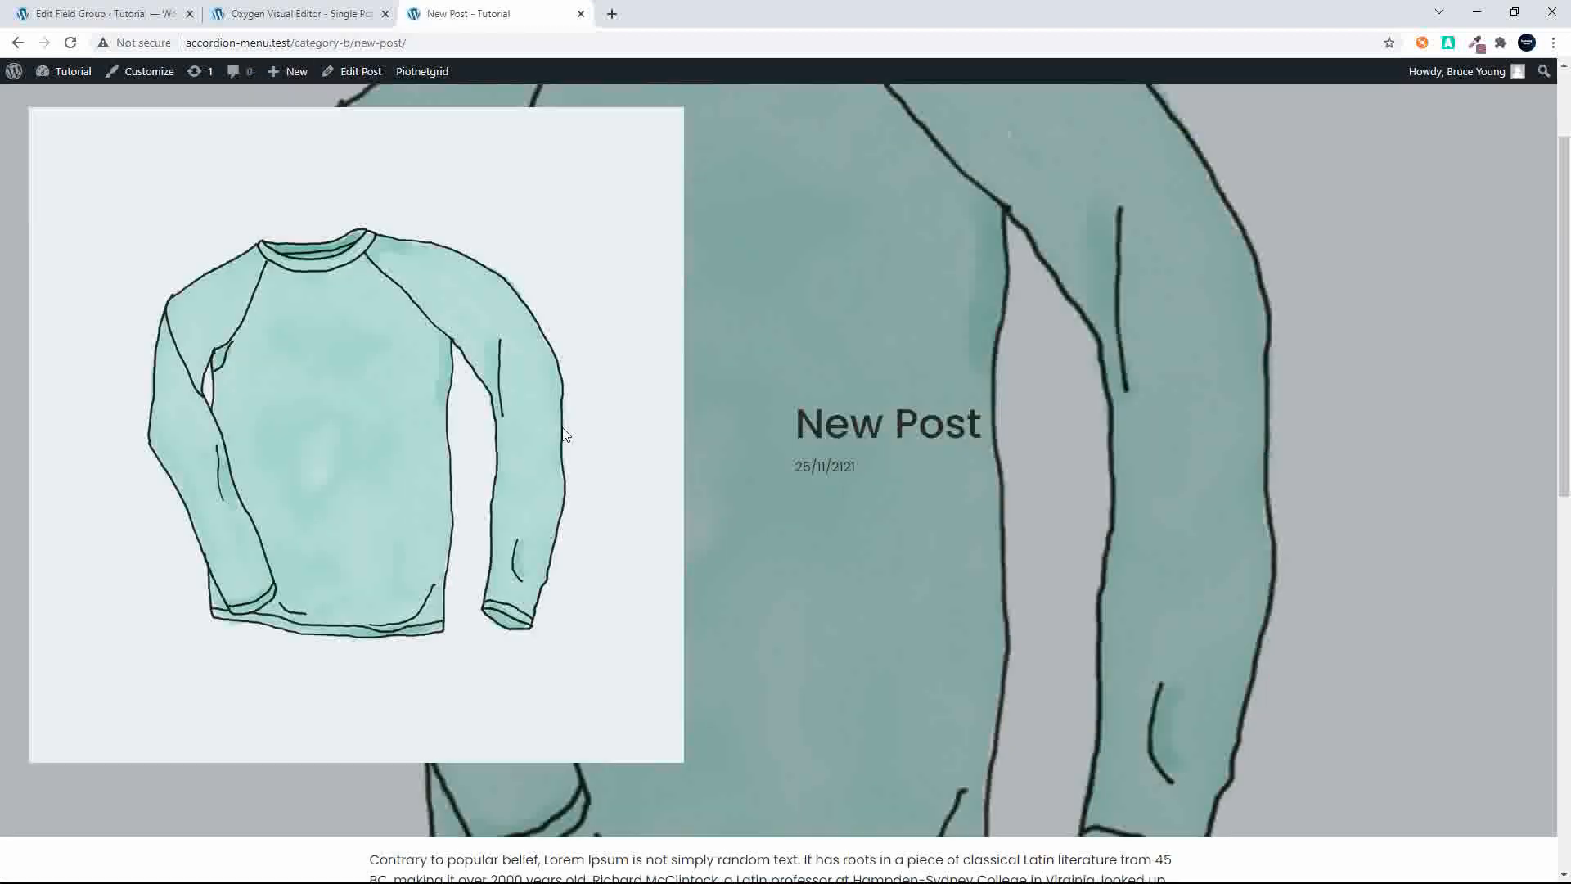
scroll(563, 432, "up", 10)
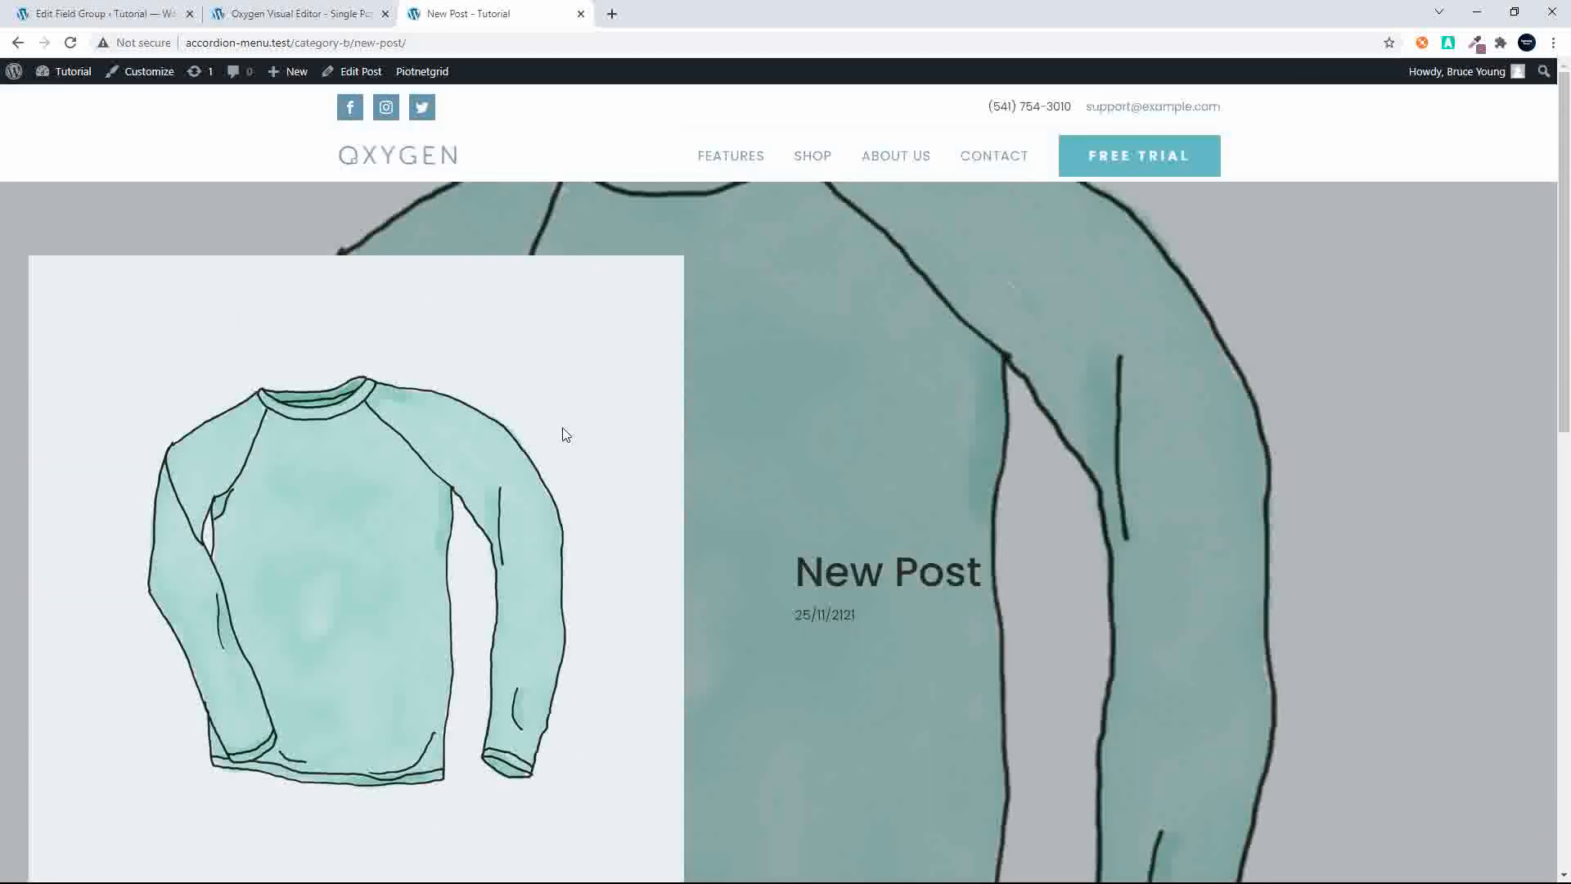
scroll(563, 433, "down", 4)
scroll(563, 434, "up", 4)
scroll(935, 418, "down", 8)
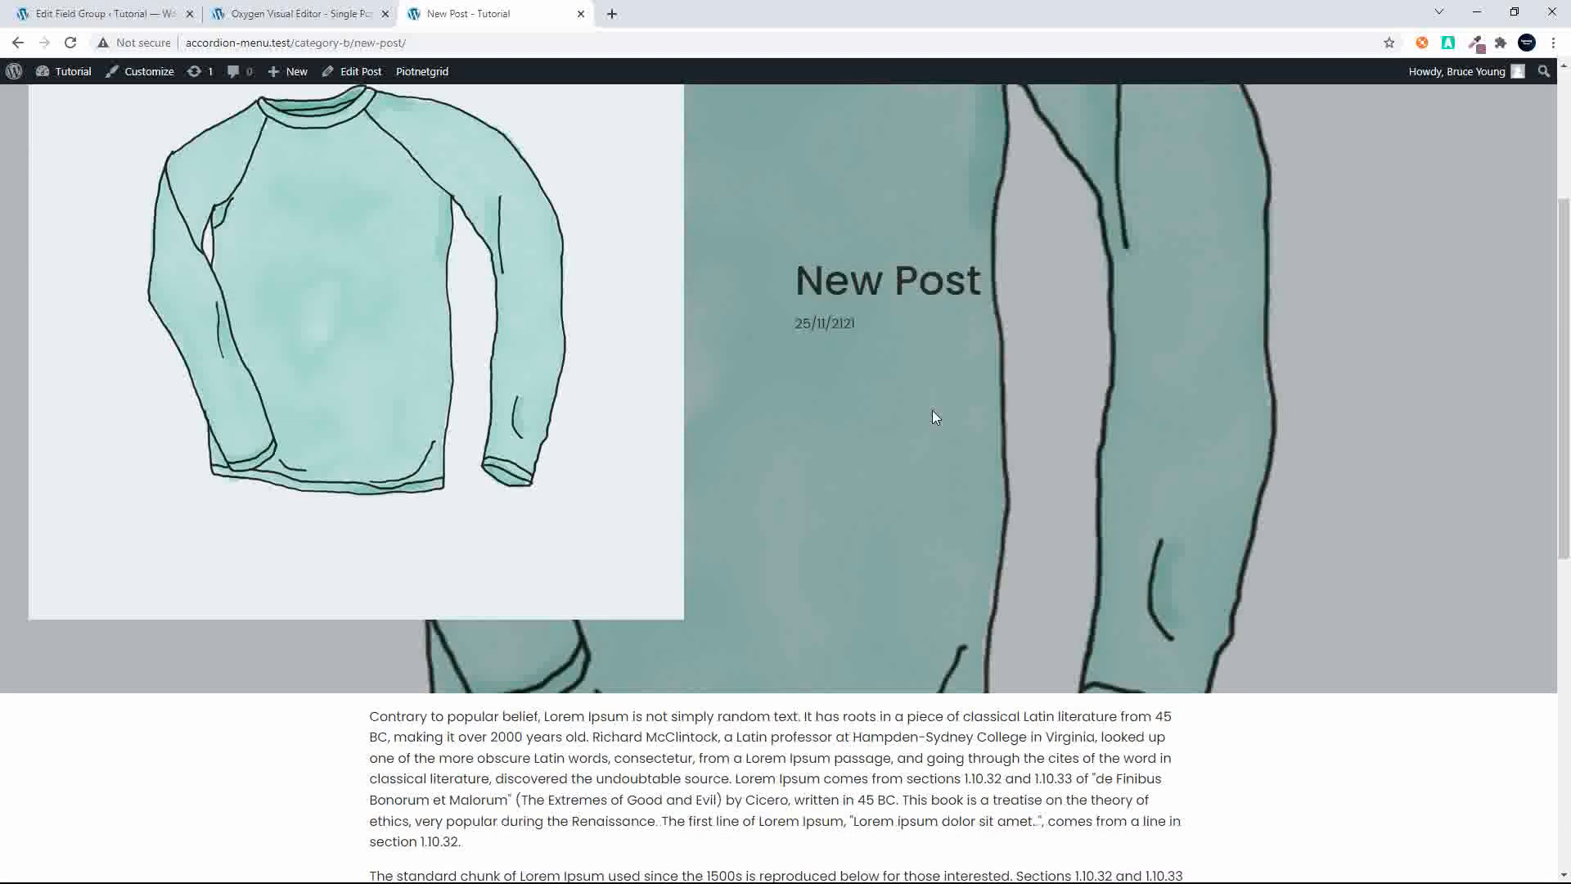
scroll(935, 418, "down", 3)
scroll(935, 418, "up", 10)
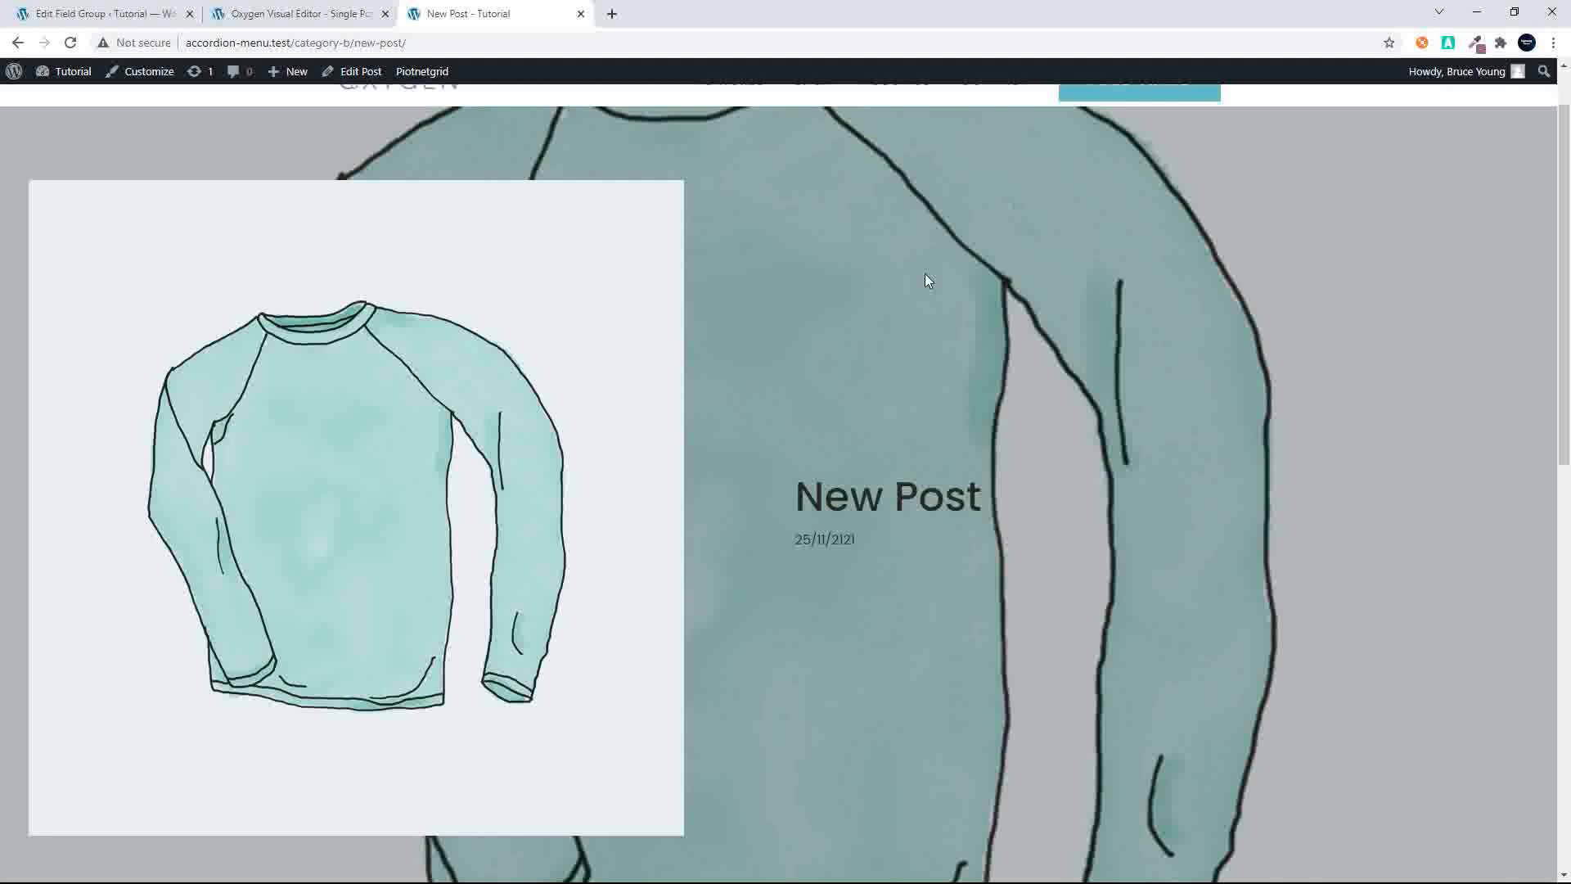
scroll(927, 281, "up", 1)
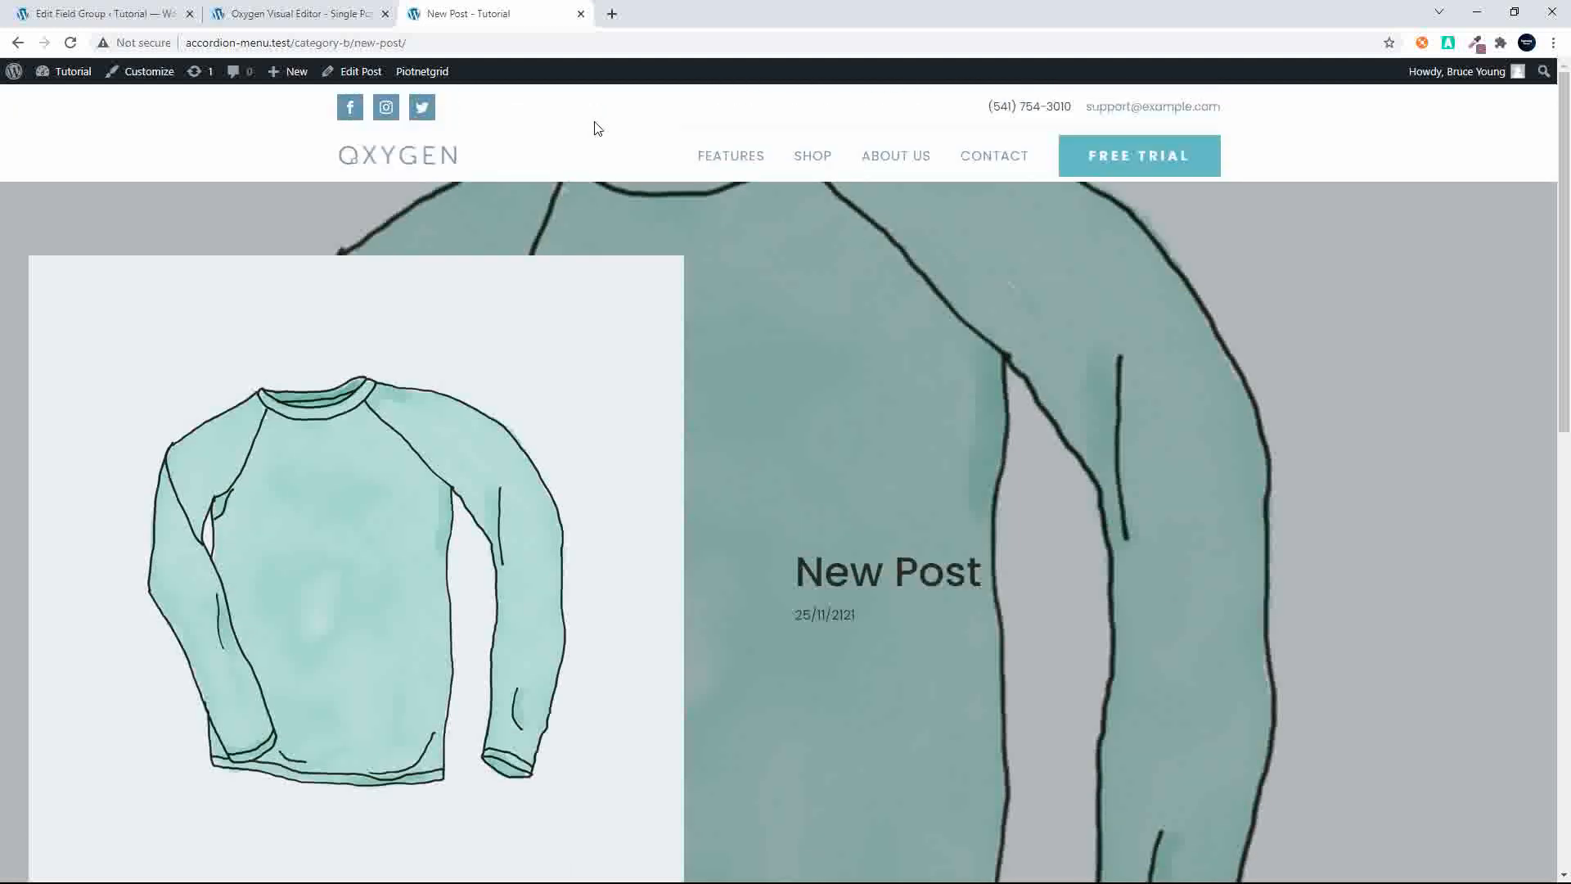
Step: Reopen the post for editing, and in the Oxygen single post template collapse both sections in the structure tree
left_click(360, 72)
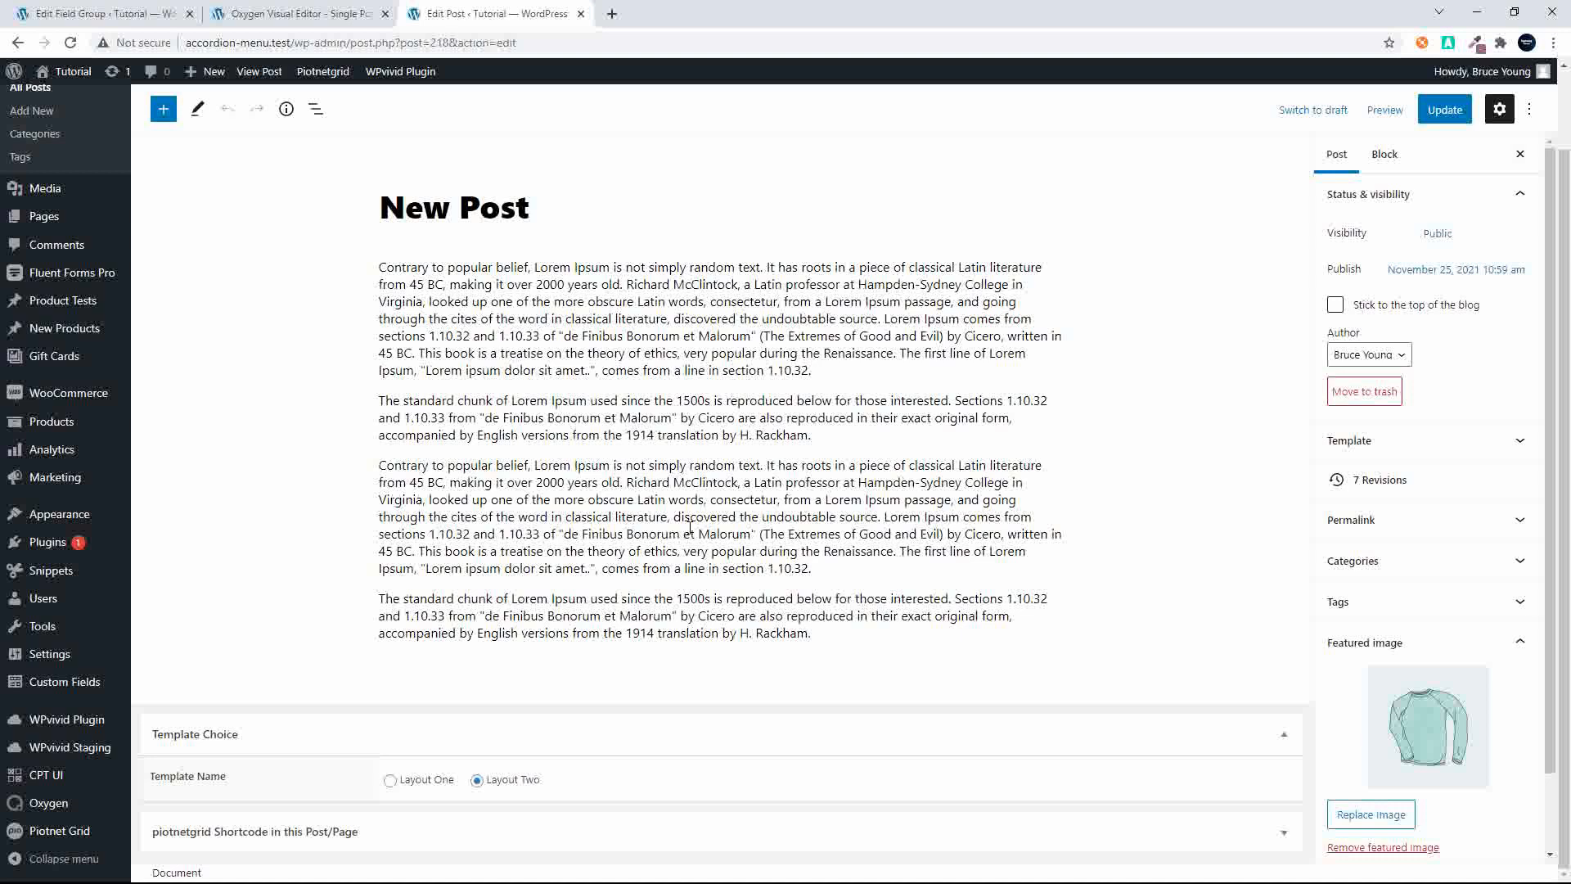
left_click(293, 16)
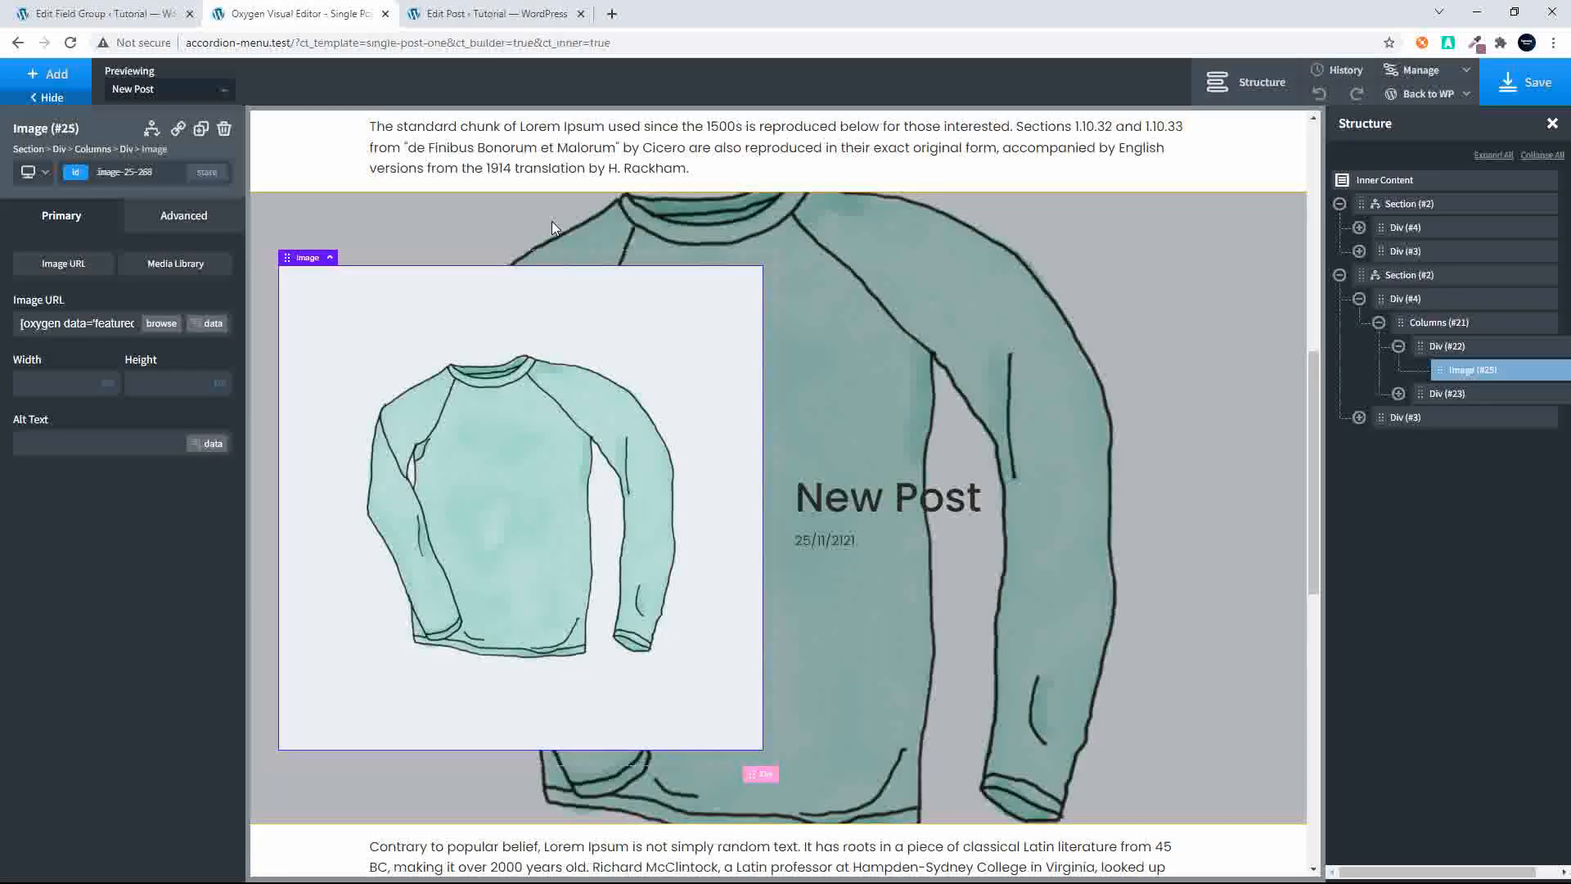
scroll(551, 221, "up", 10)
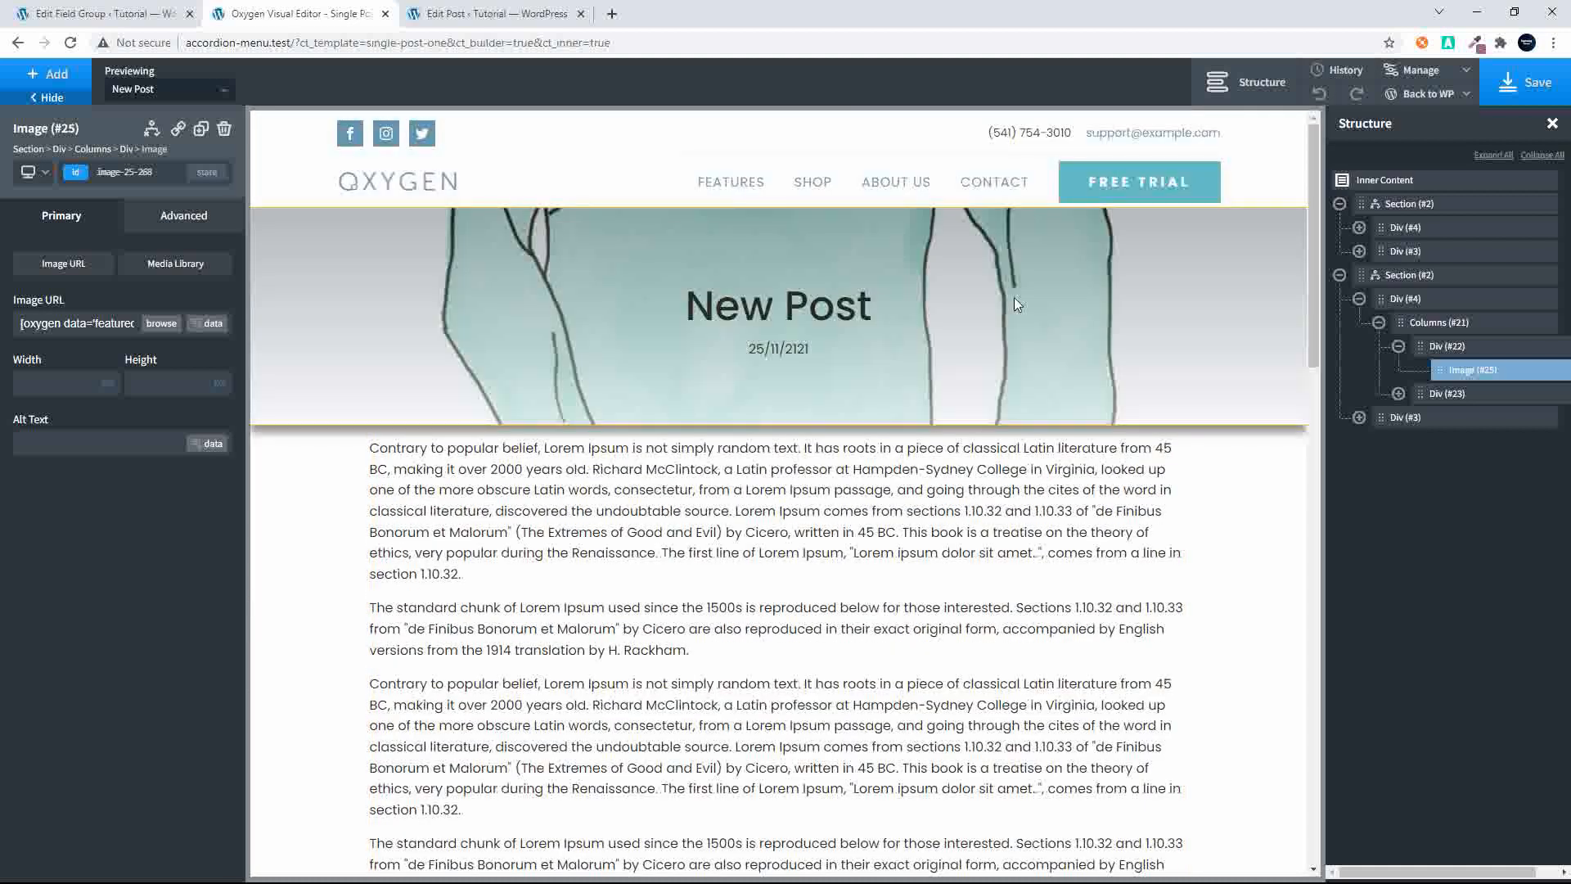
left_click_drag(1313, 198, 1327, 231)
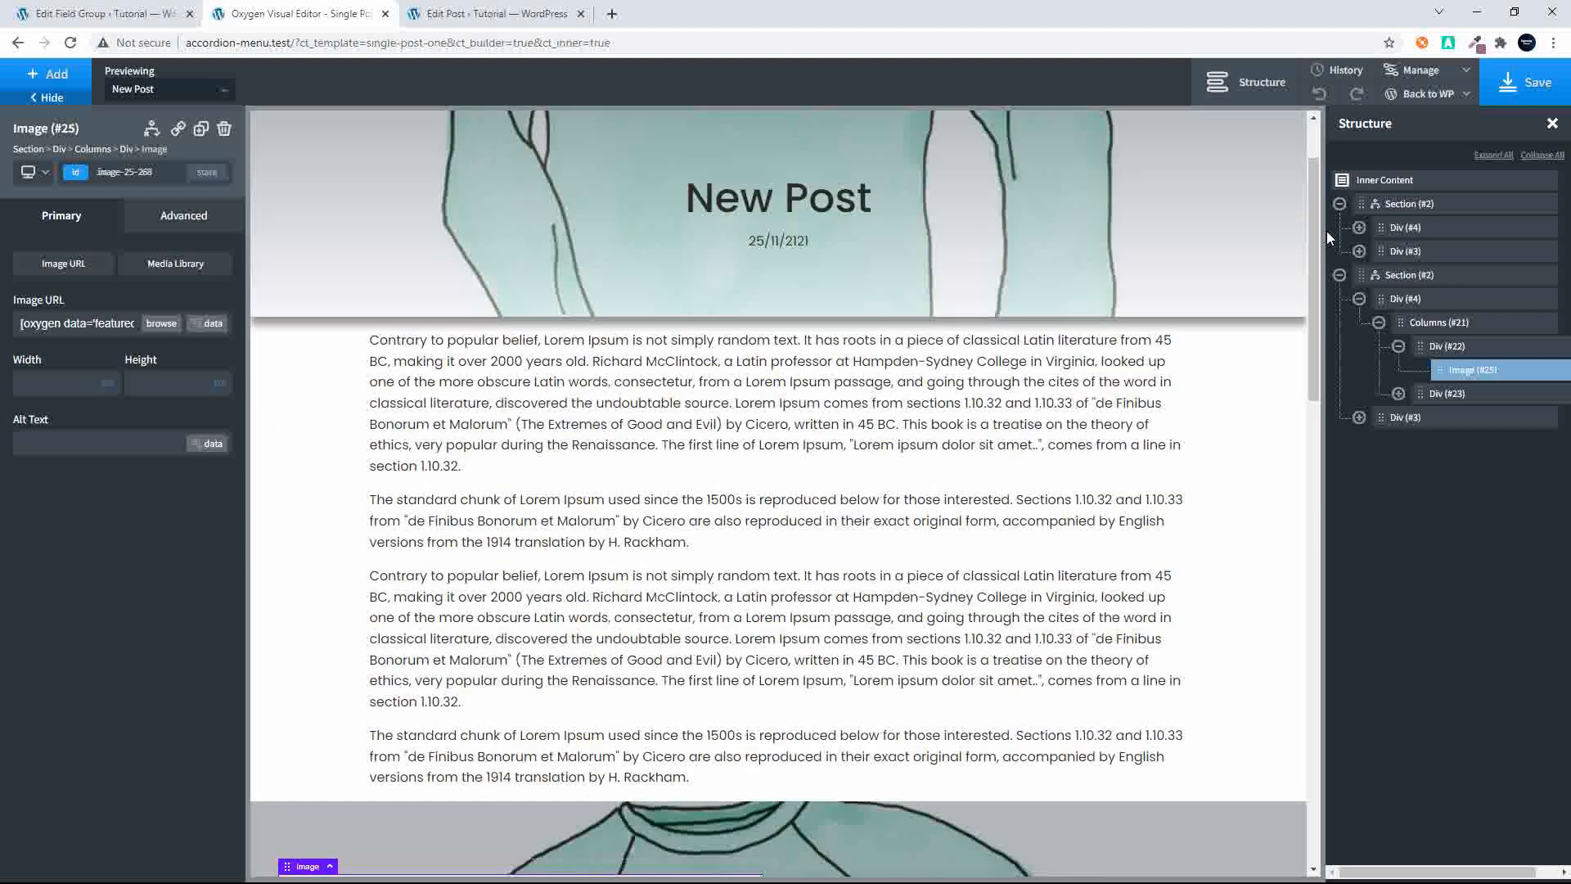
left_click(1339, 275)
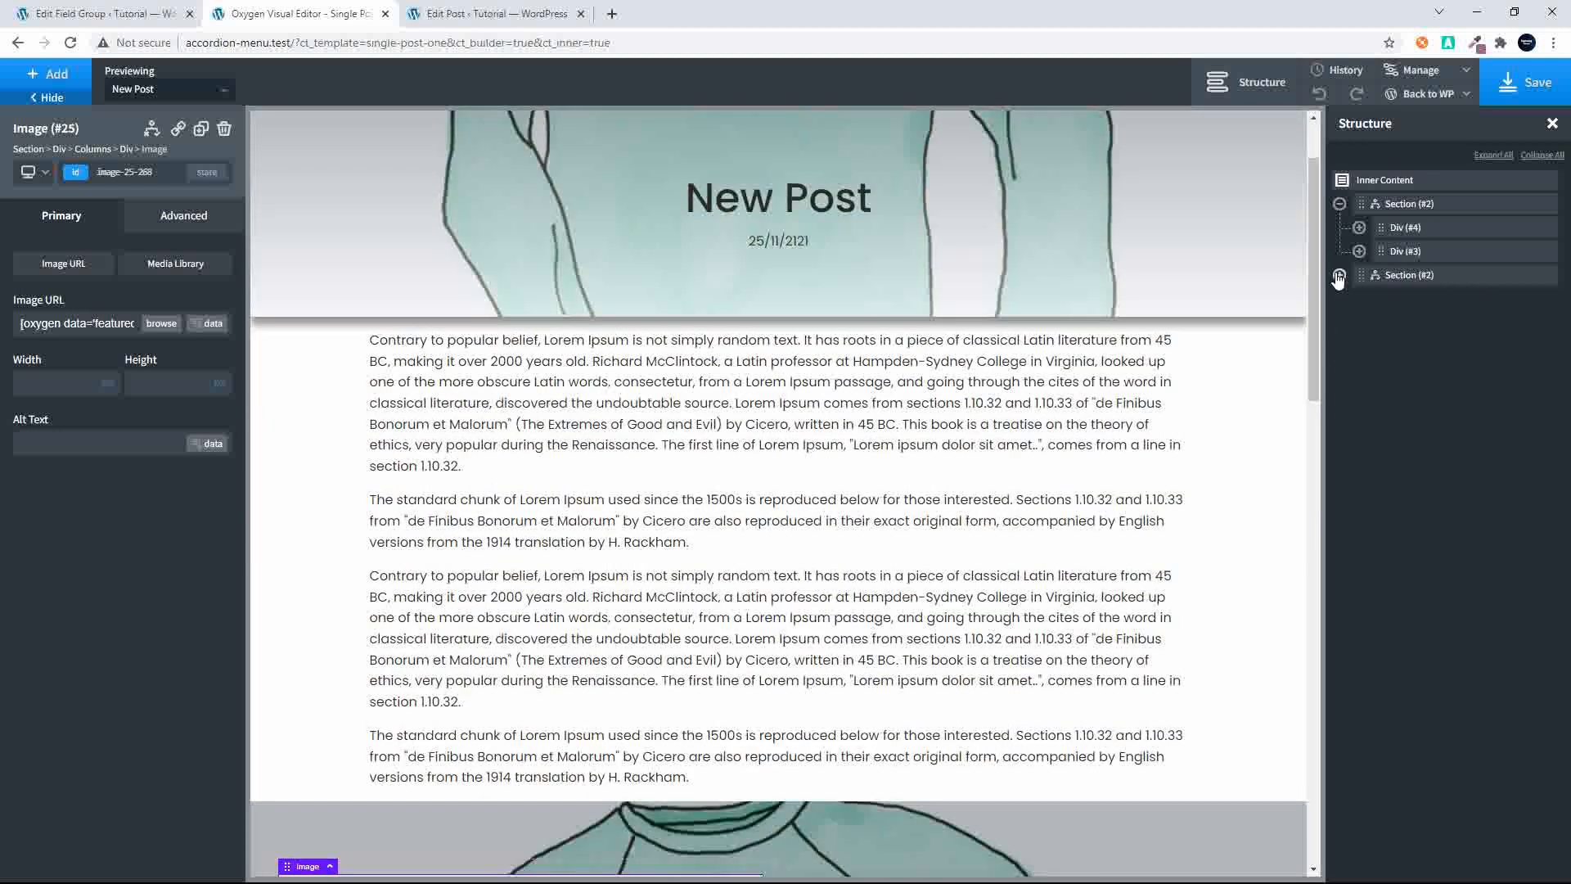
left_click(1339, 204)
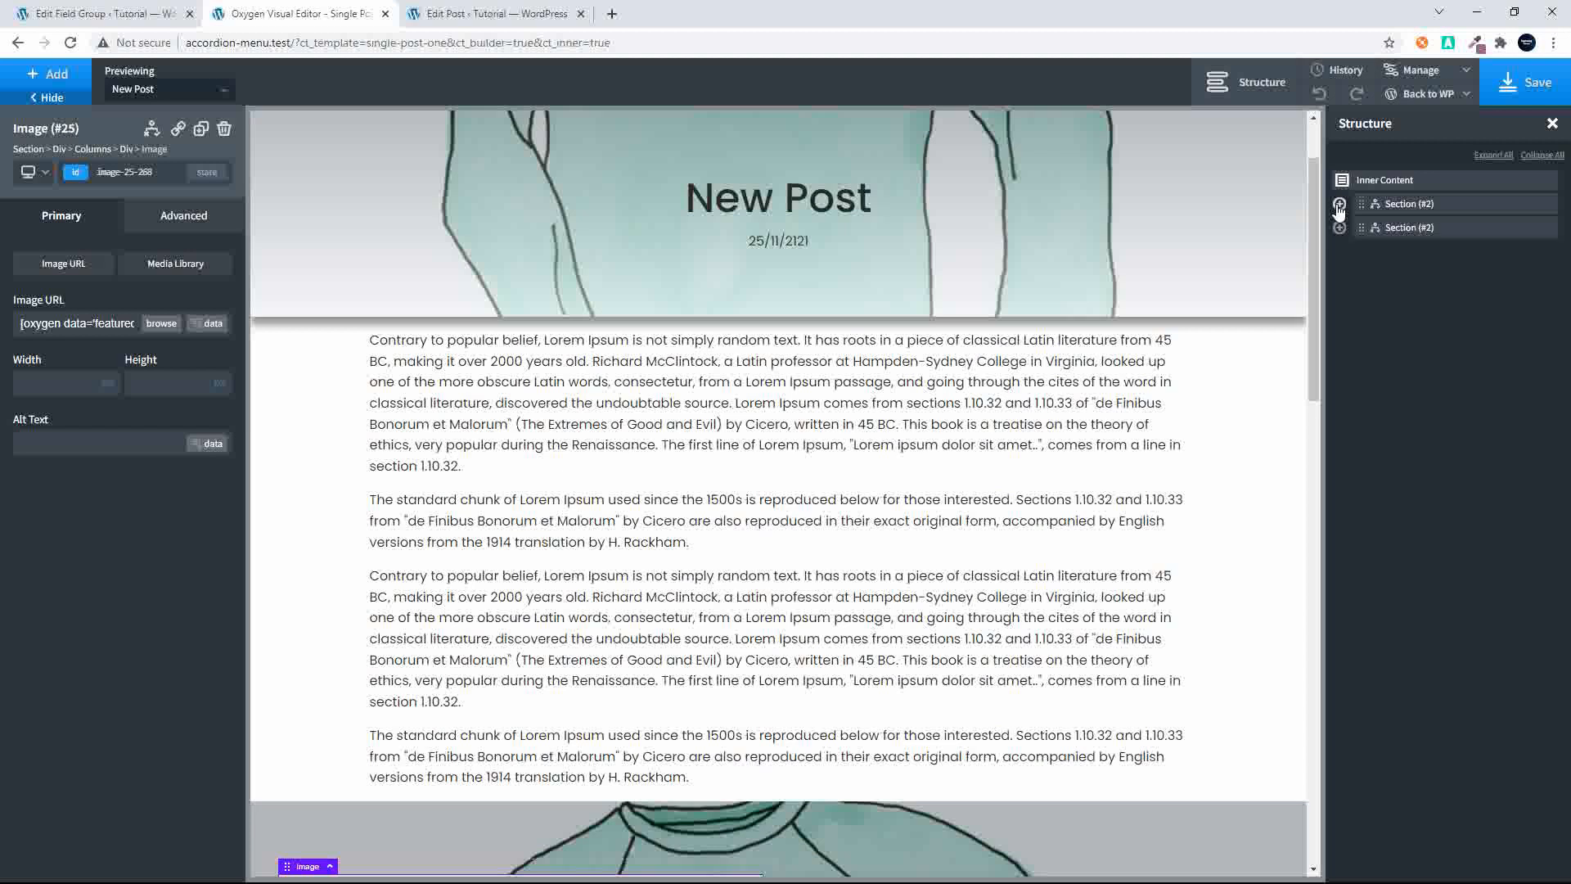
Step: Inspect the show/hide condition set on the first section of the template
left_click(1391, 203)
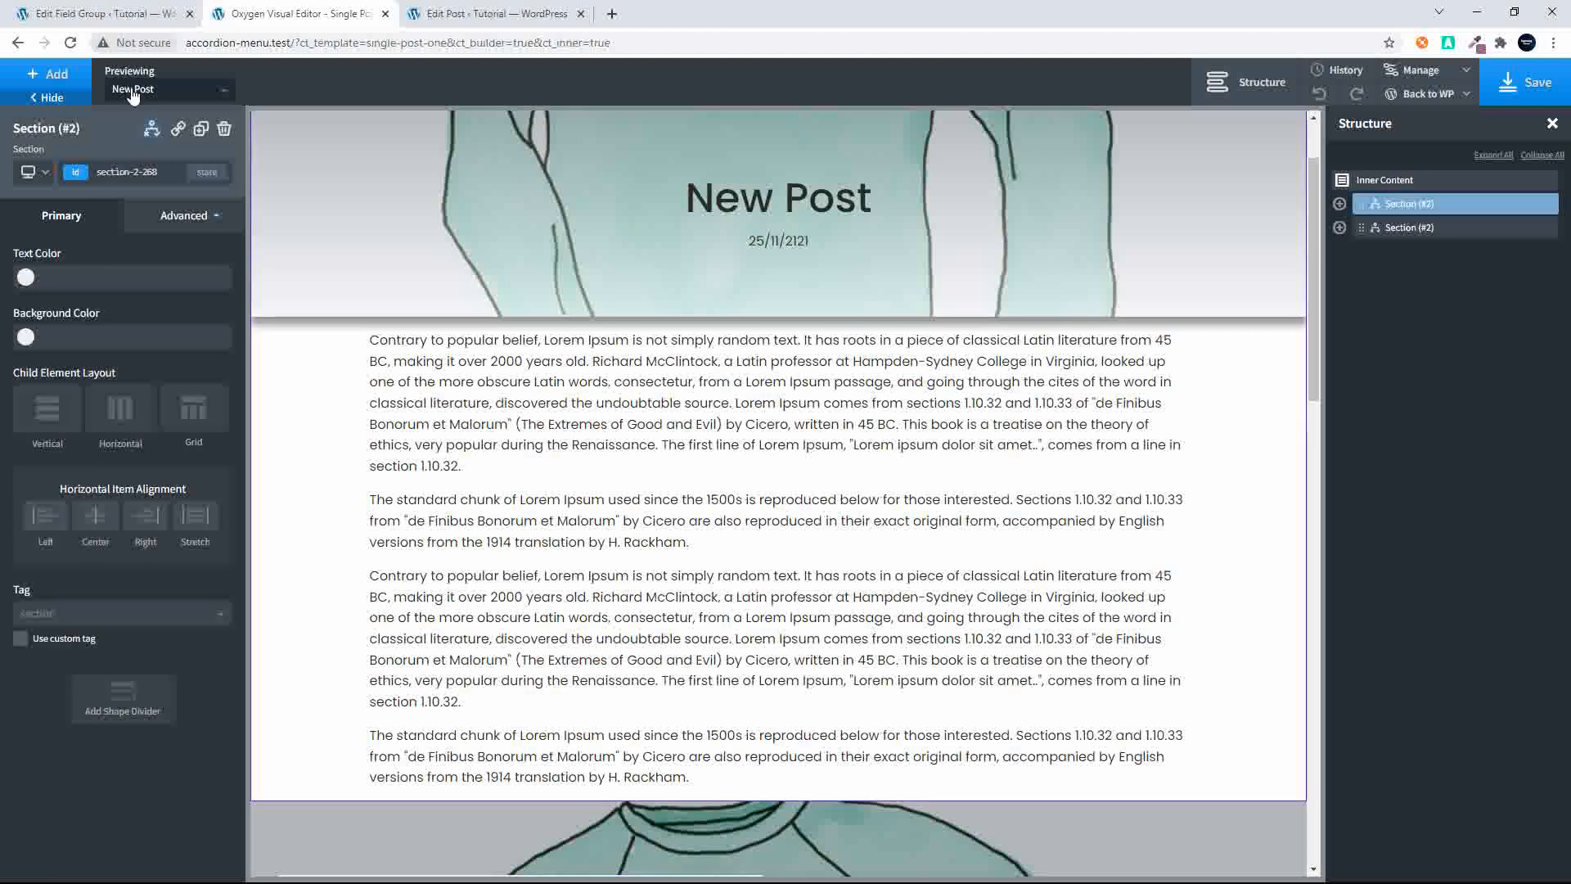
left_click(153, 130)
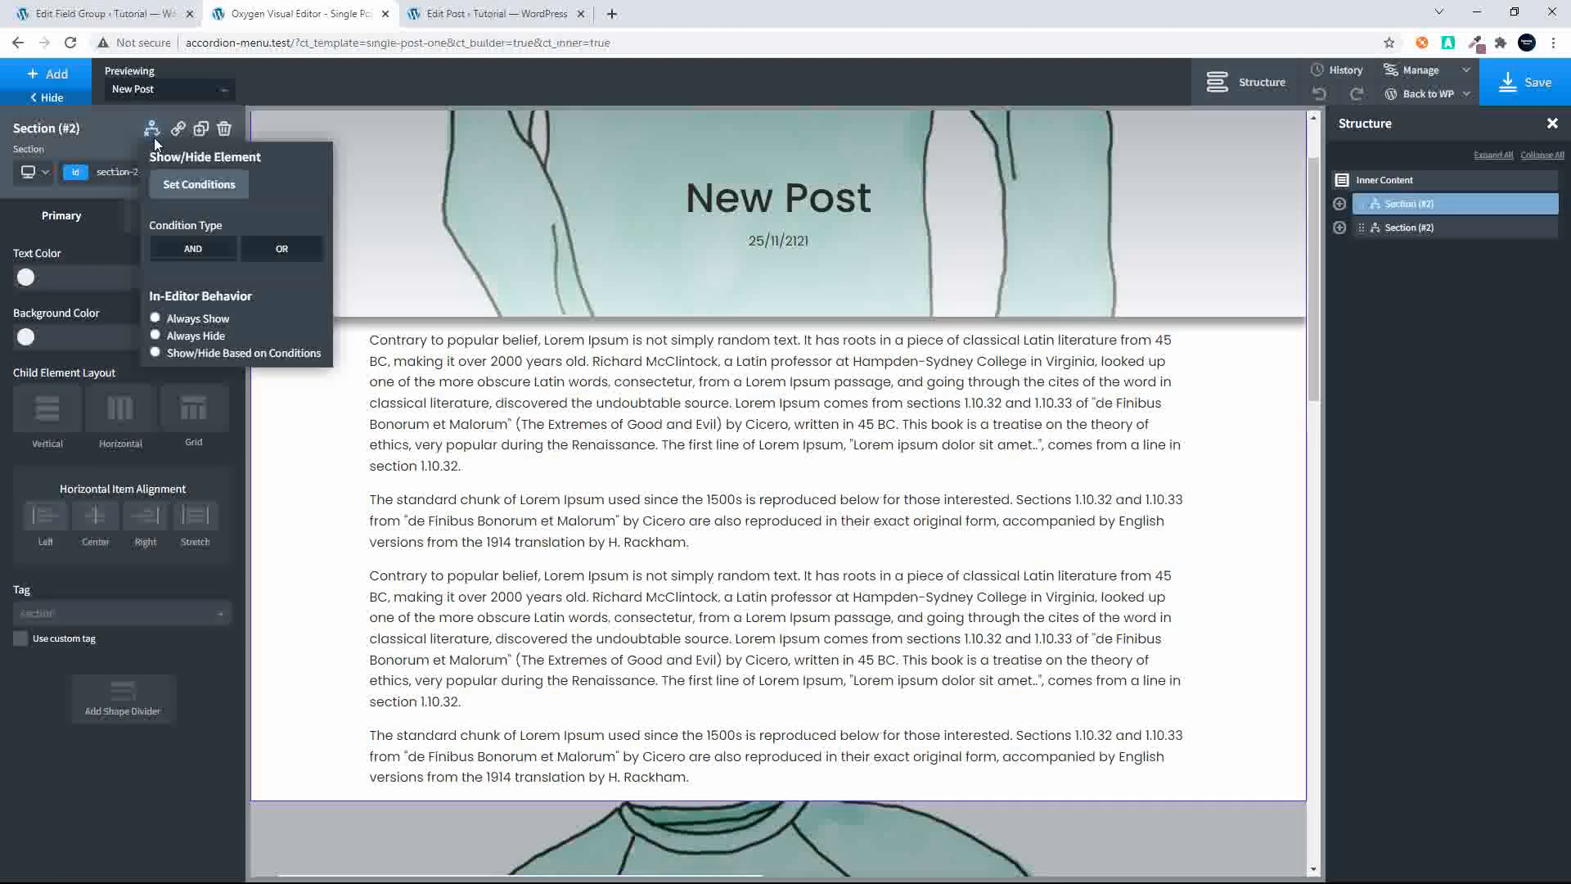
left_click(169, 184)
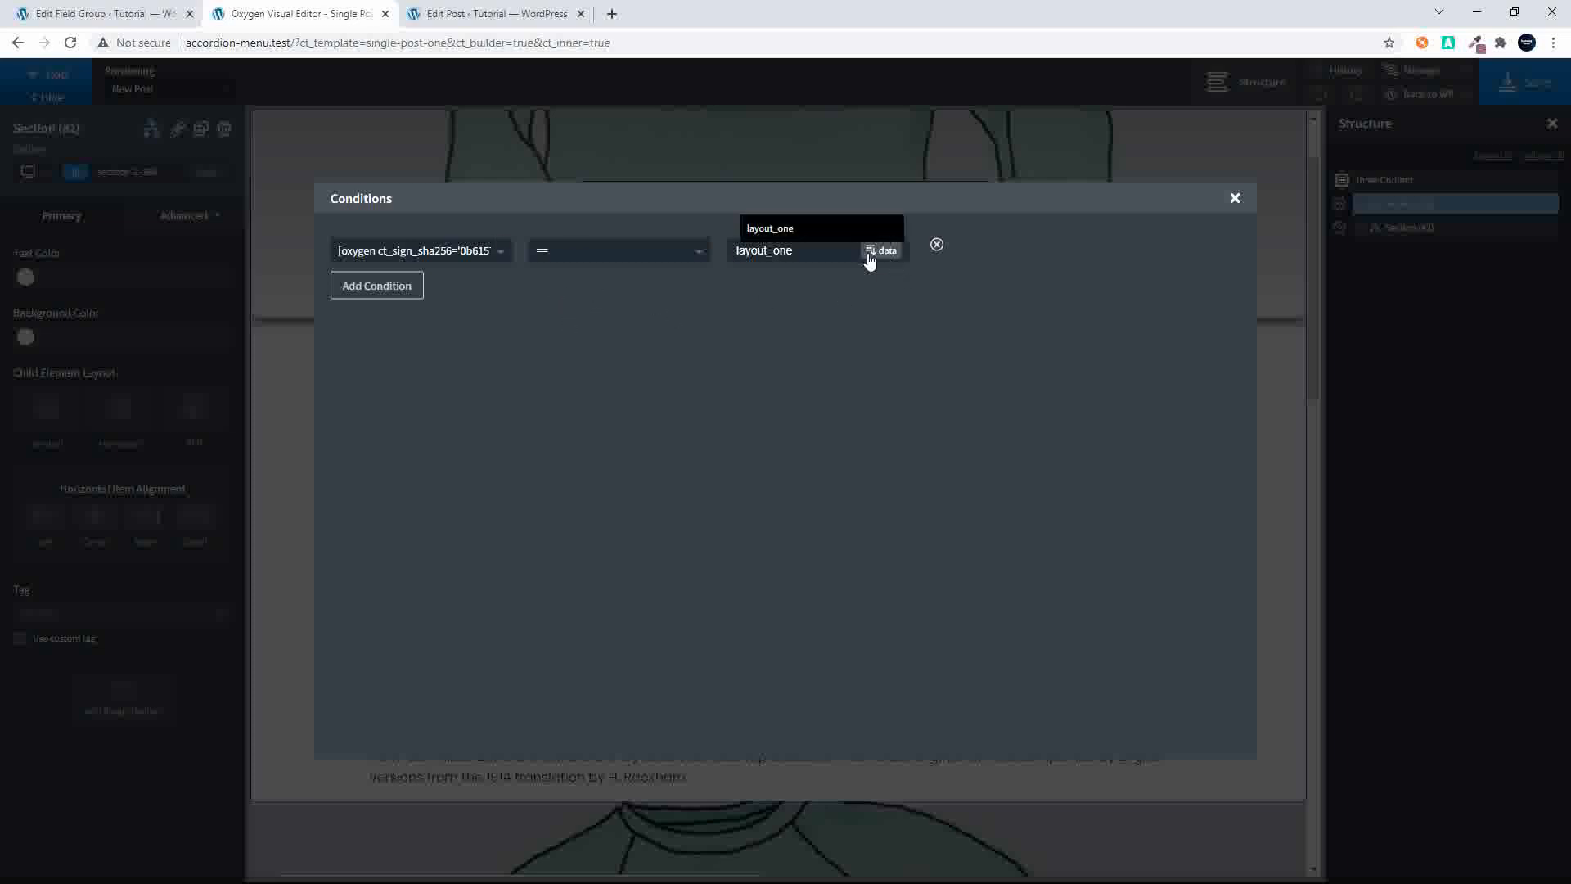
left_click(1236, 198)
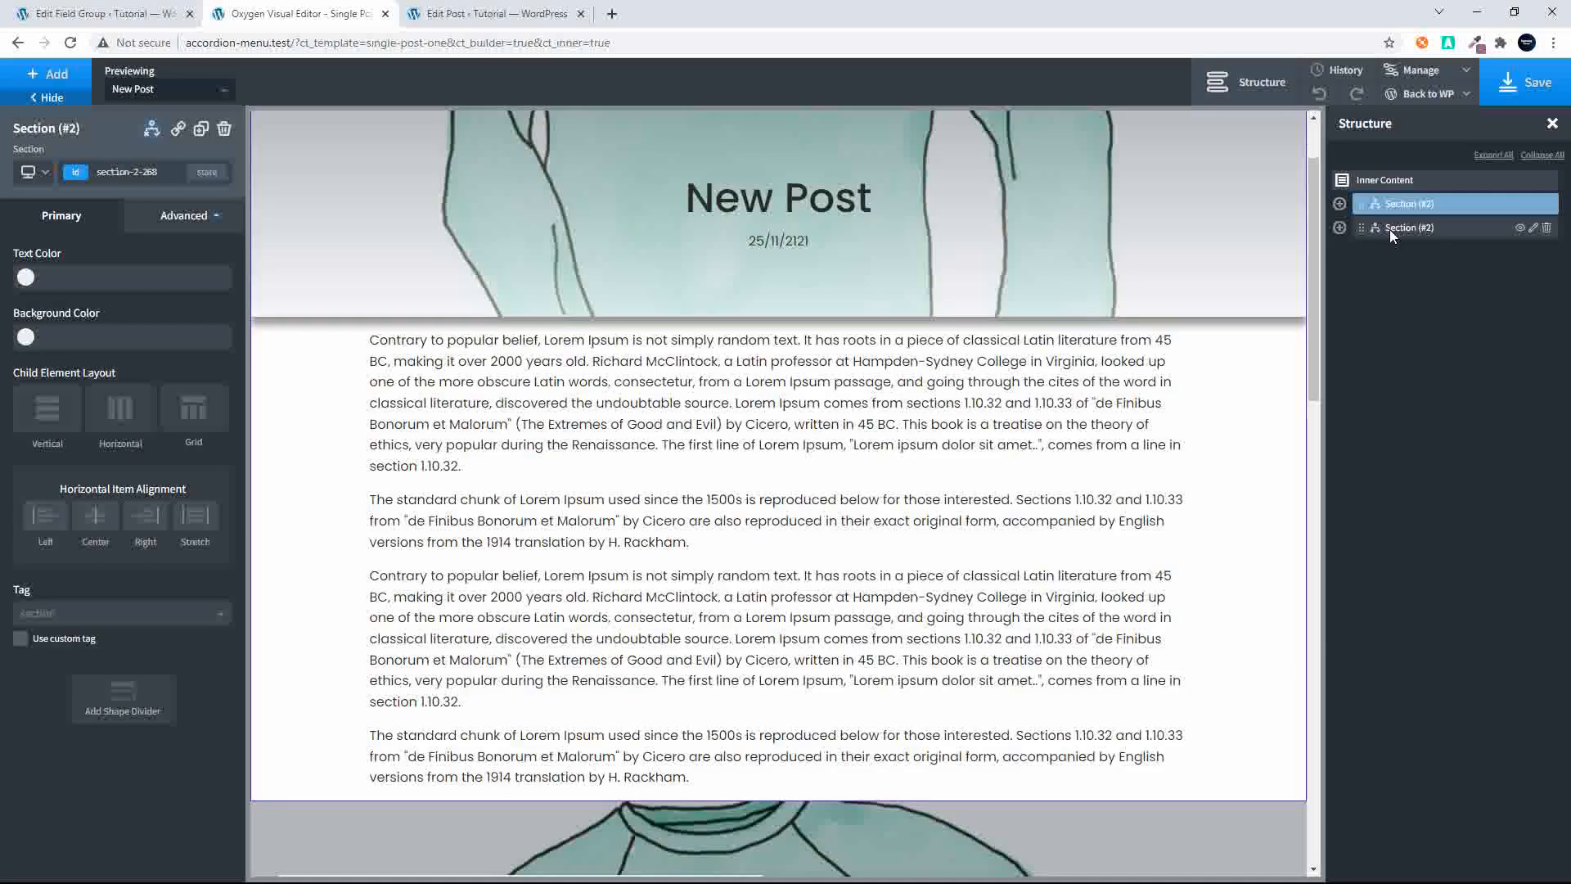
Step: Inspect the second section's show/hide condition and compare both section designs in the template preview
left_click(1389, 229)
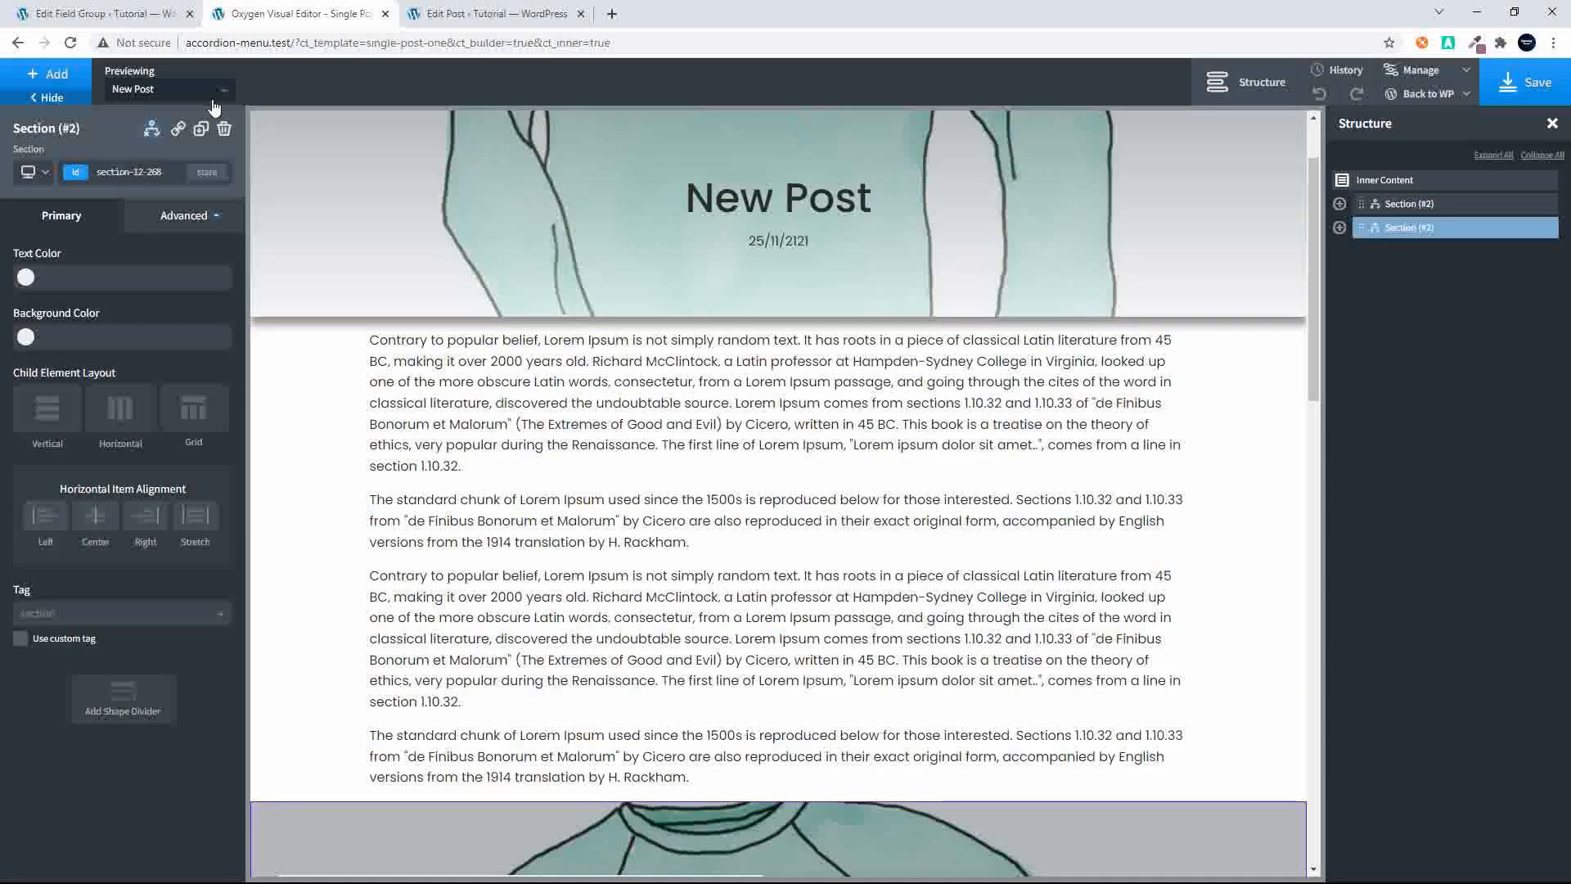
left_click(153, 127)
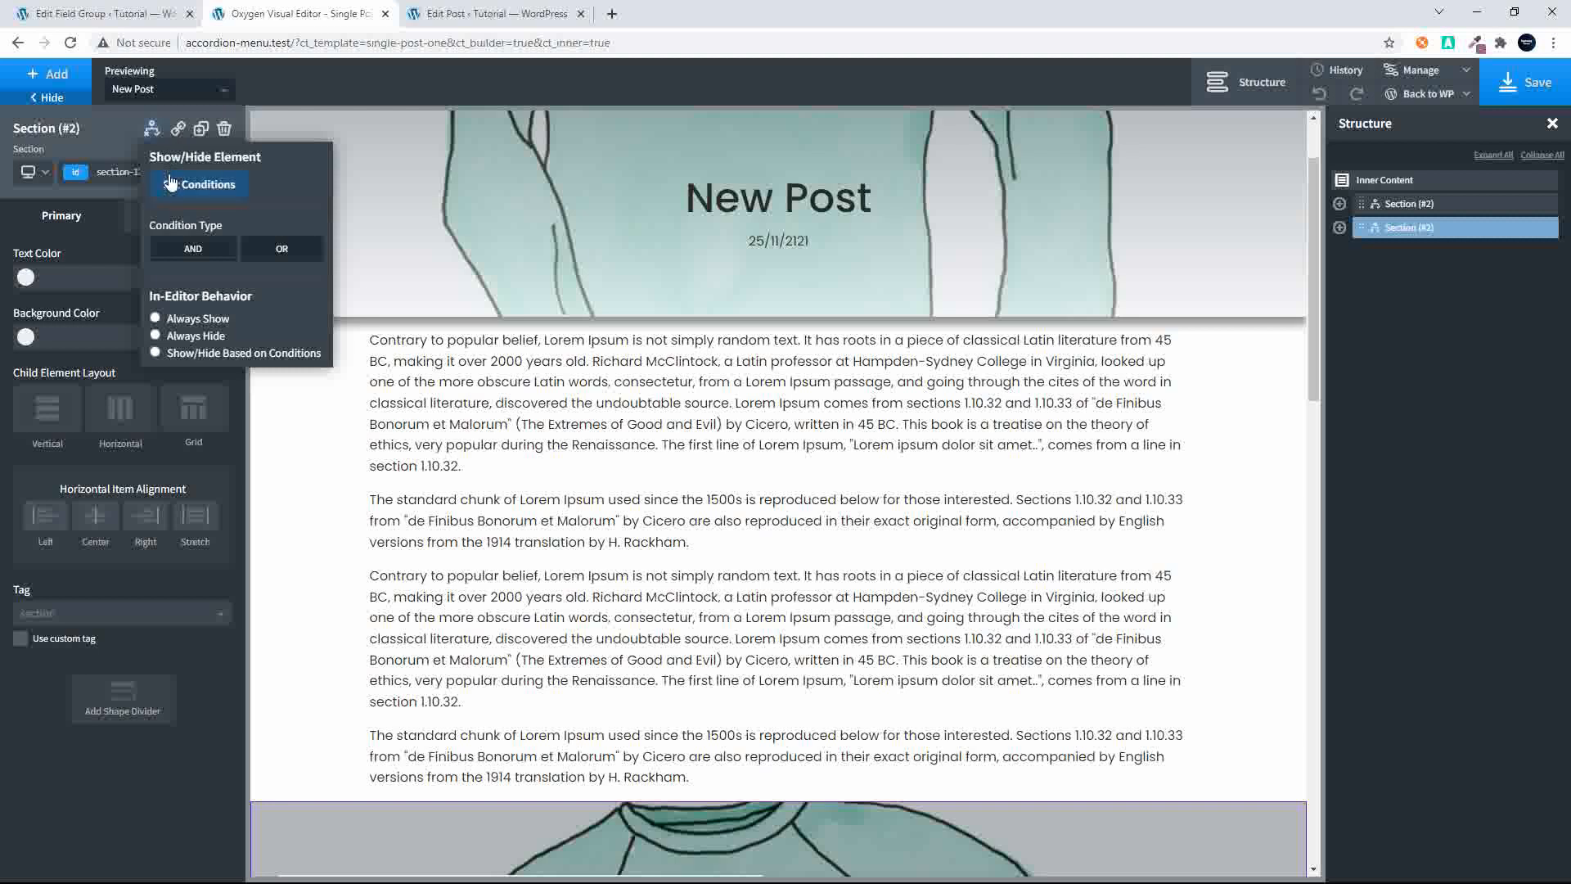
left_click(168, 173)
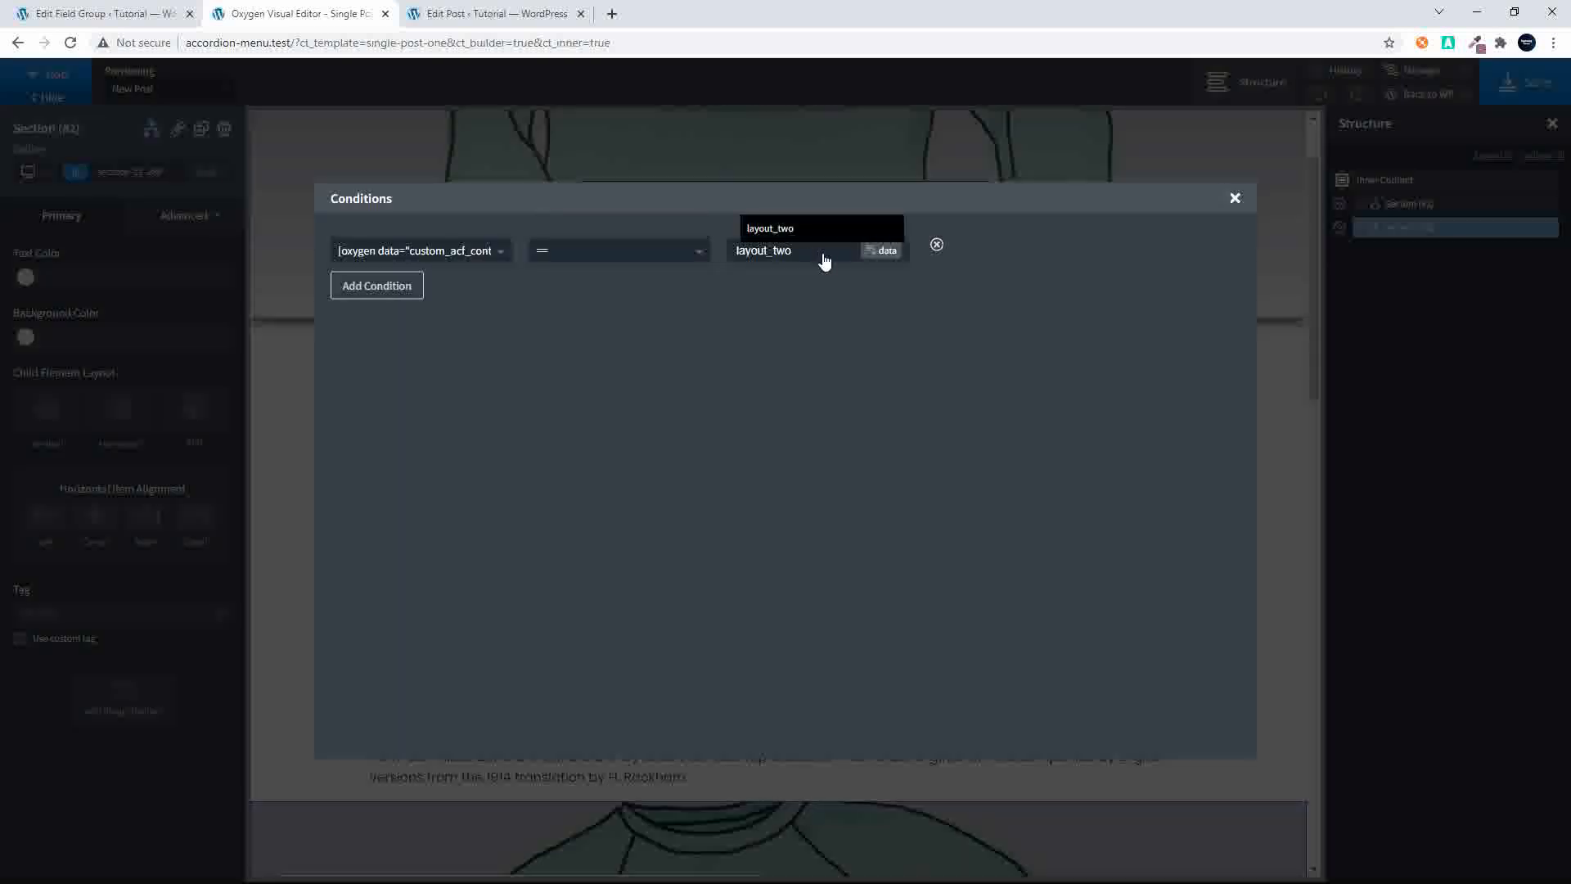
left_click(1236, 199)
scroll(1120, 509, "down", 7)
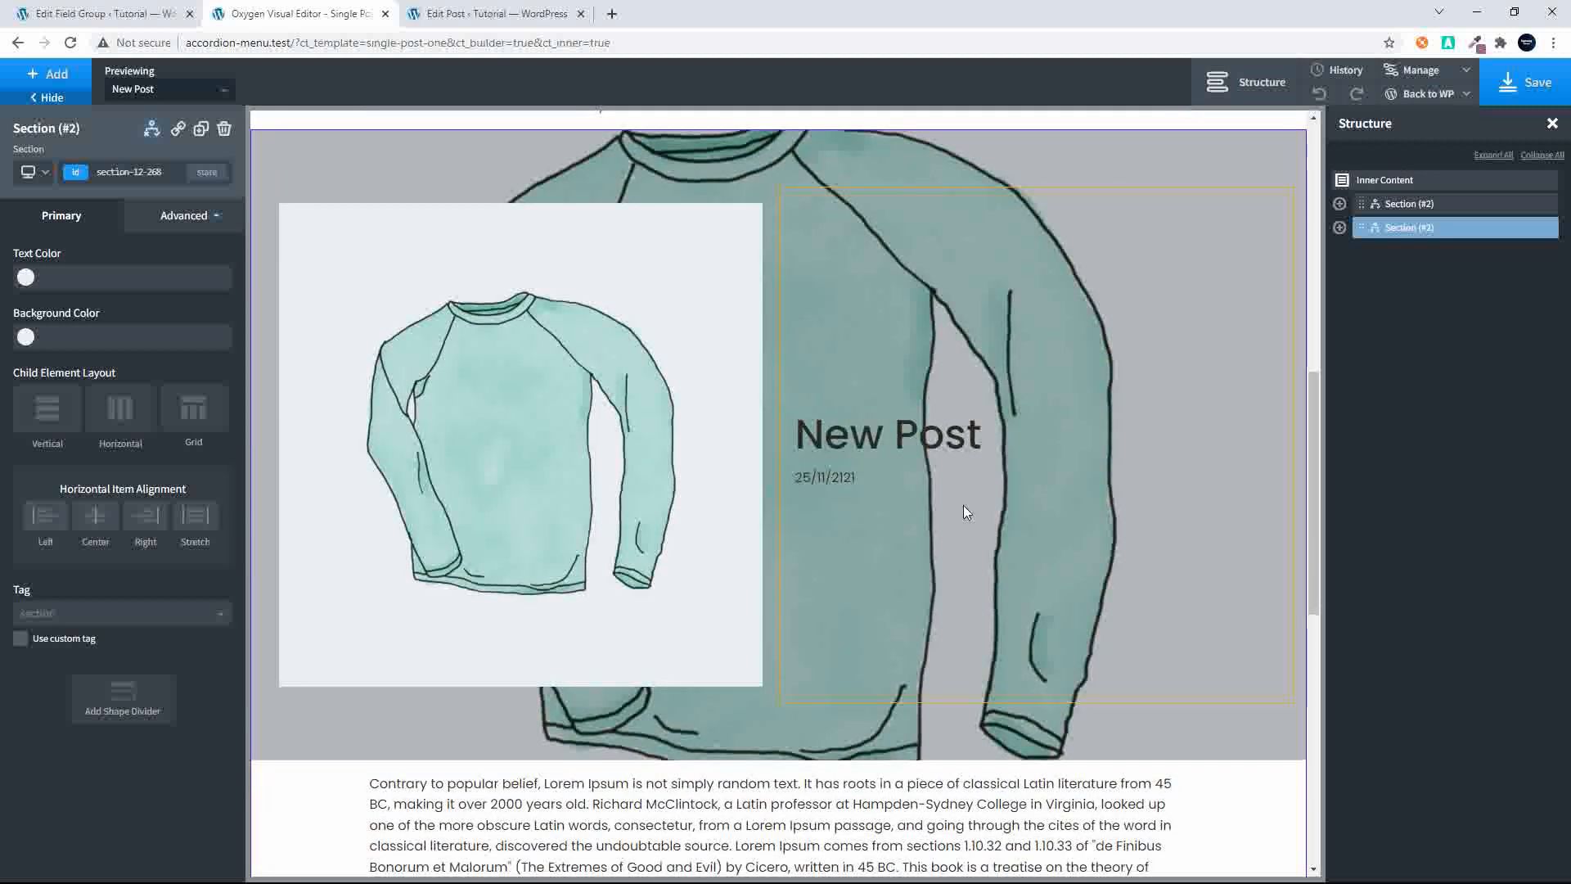
scroll(964, 504, "up", 8)
scroll(964, 504, "up", 5)
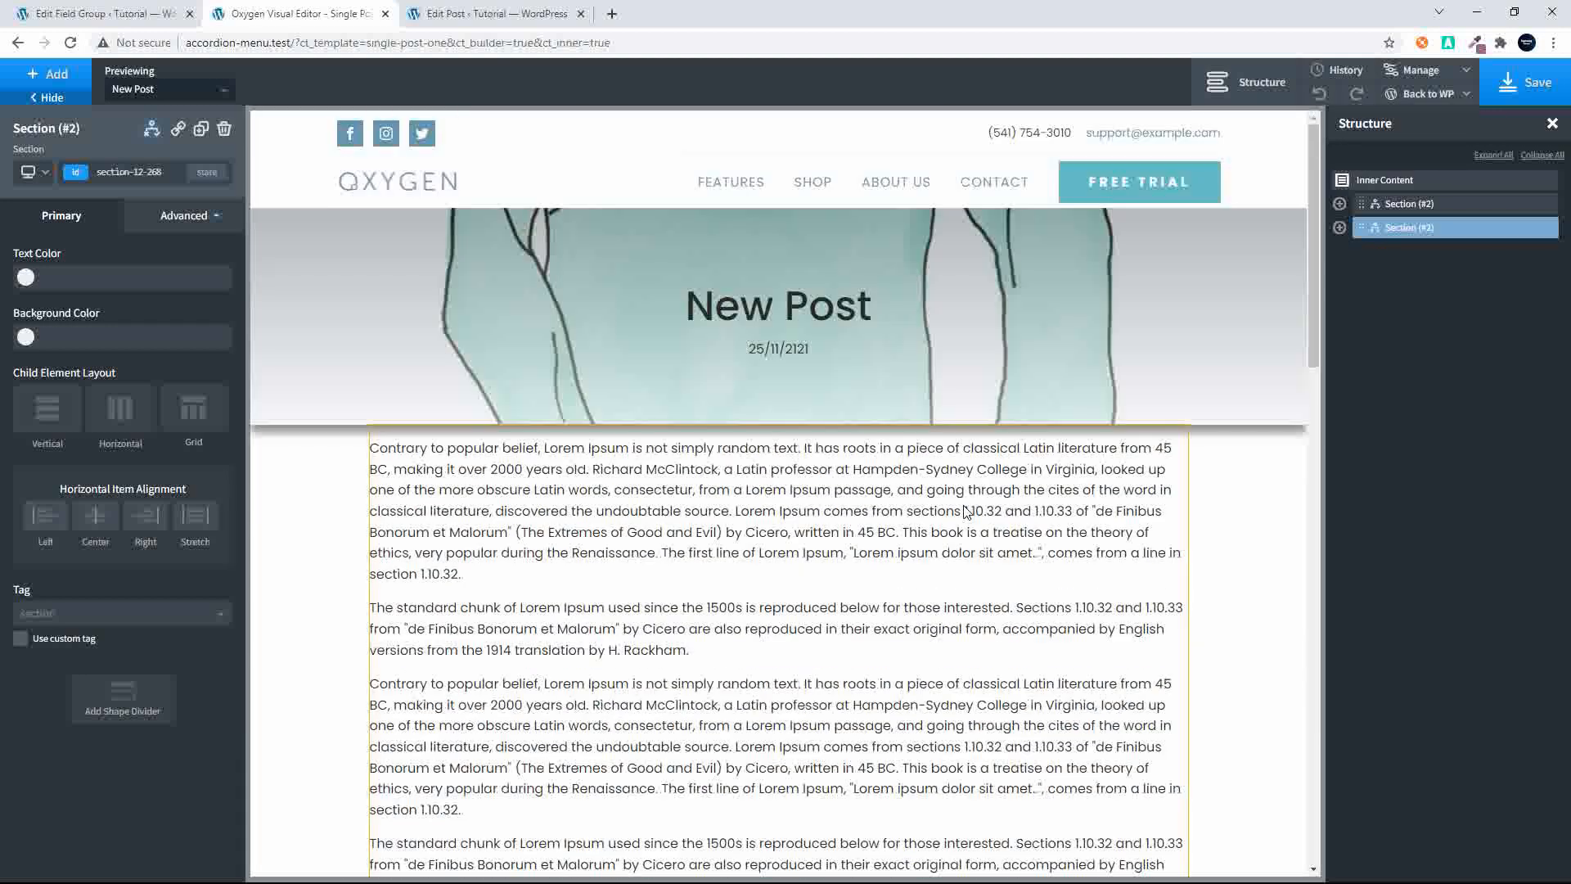
Step: In the Template Choice field group, examine the Template Name field's type, choices and return value, and the group's settings
left_click(113, 15)
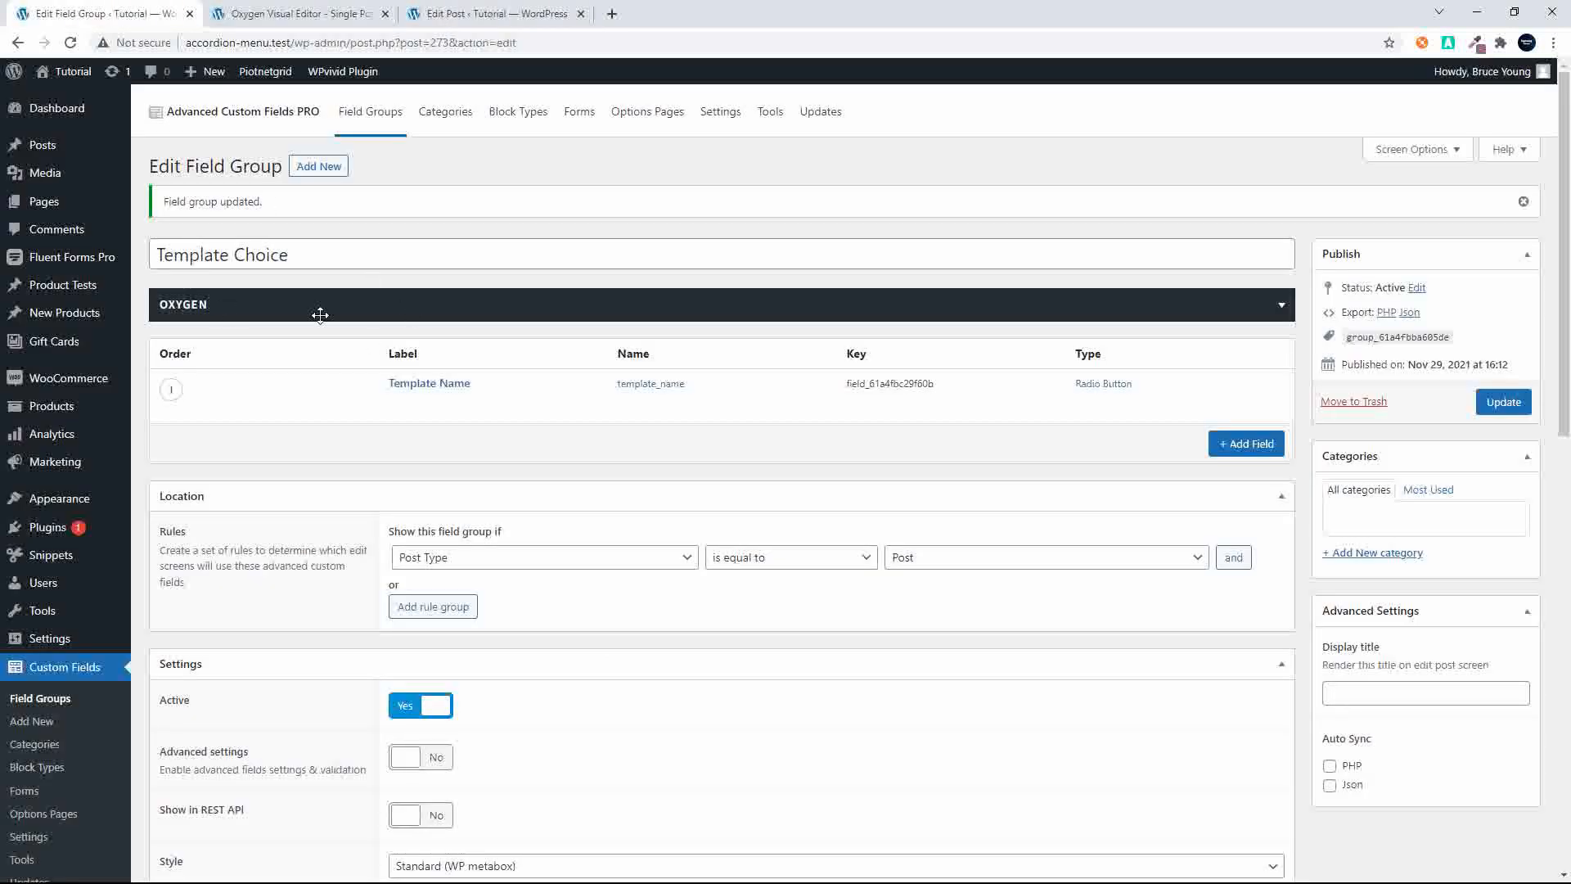
left_click(335, 257)
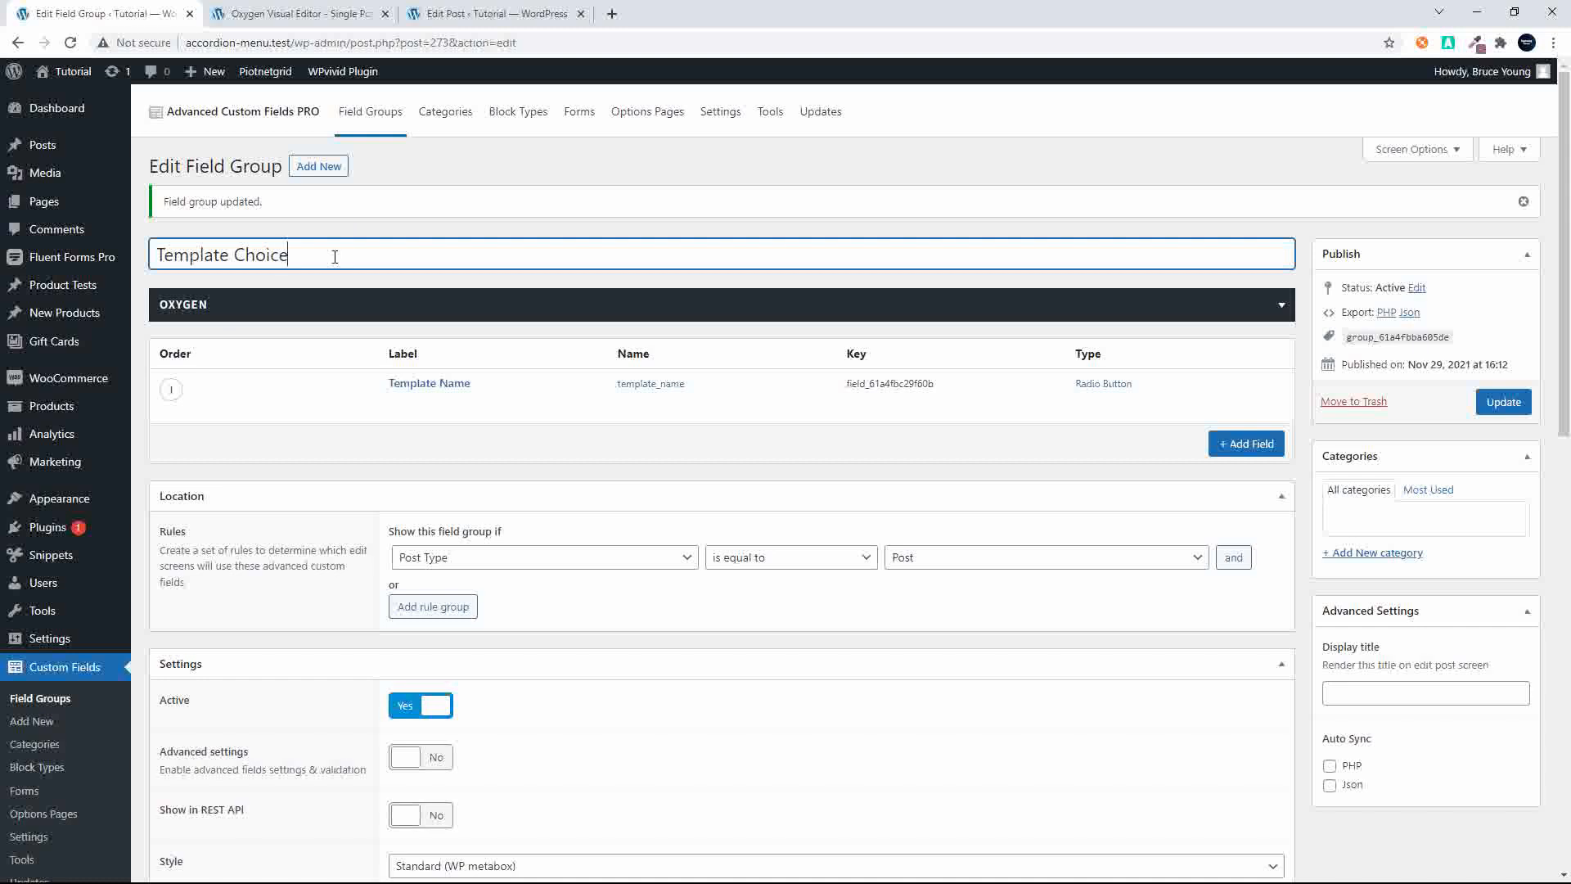
left_click(448, 386)
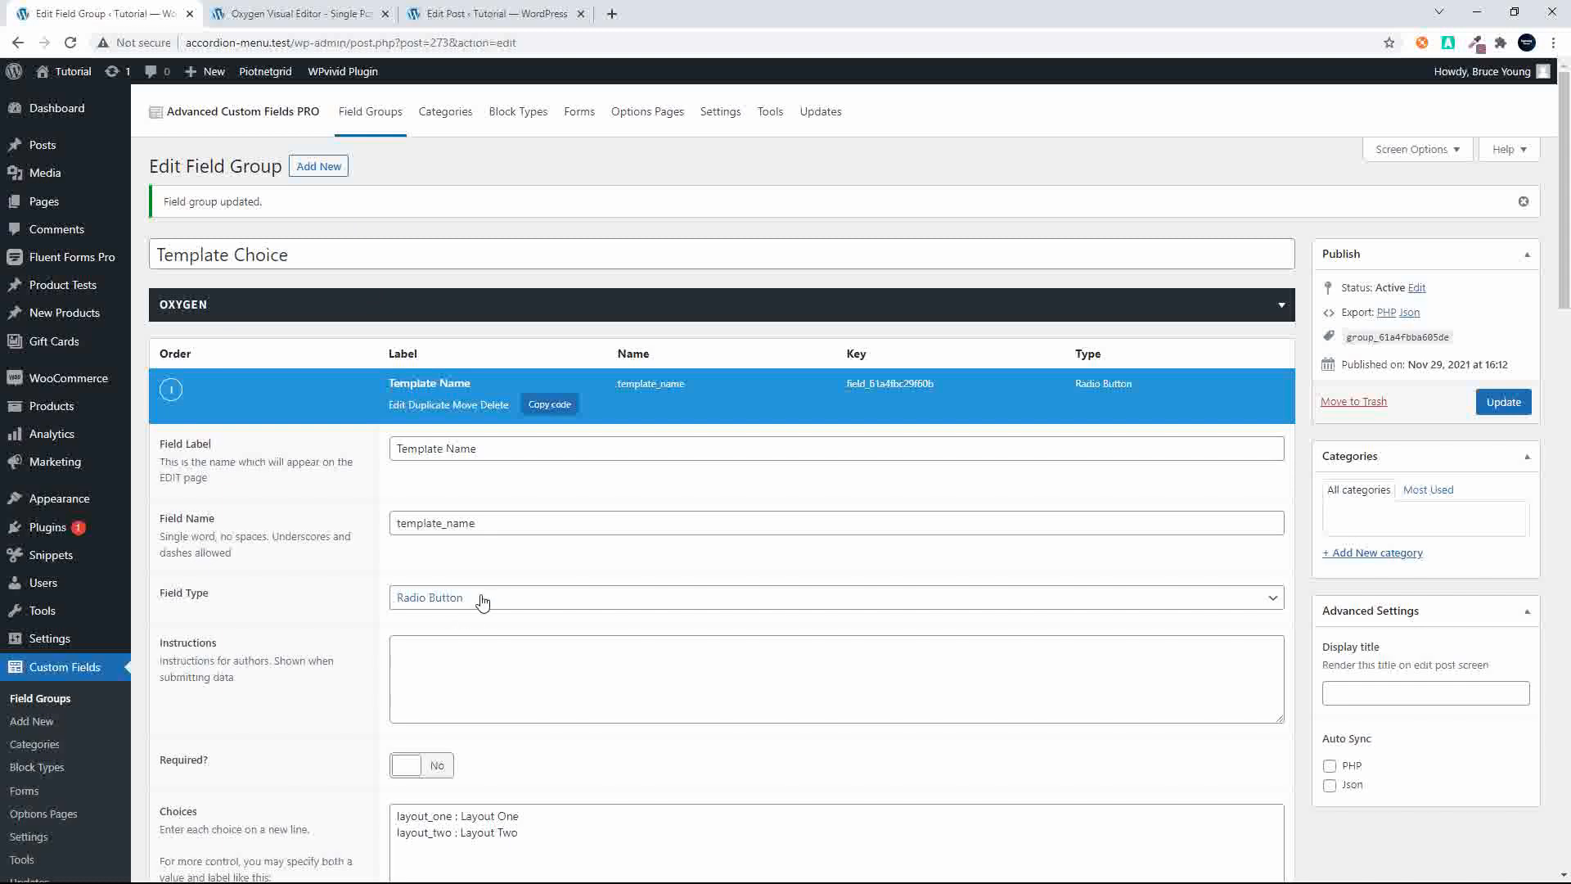
scroll(478, 602, "down", 3)
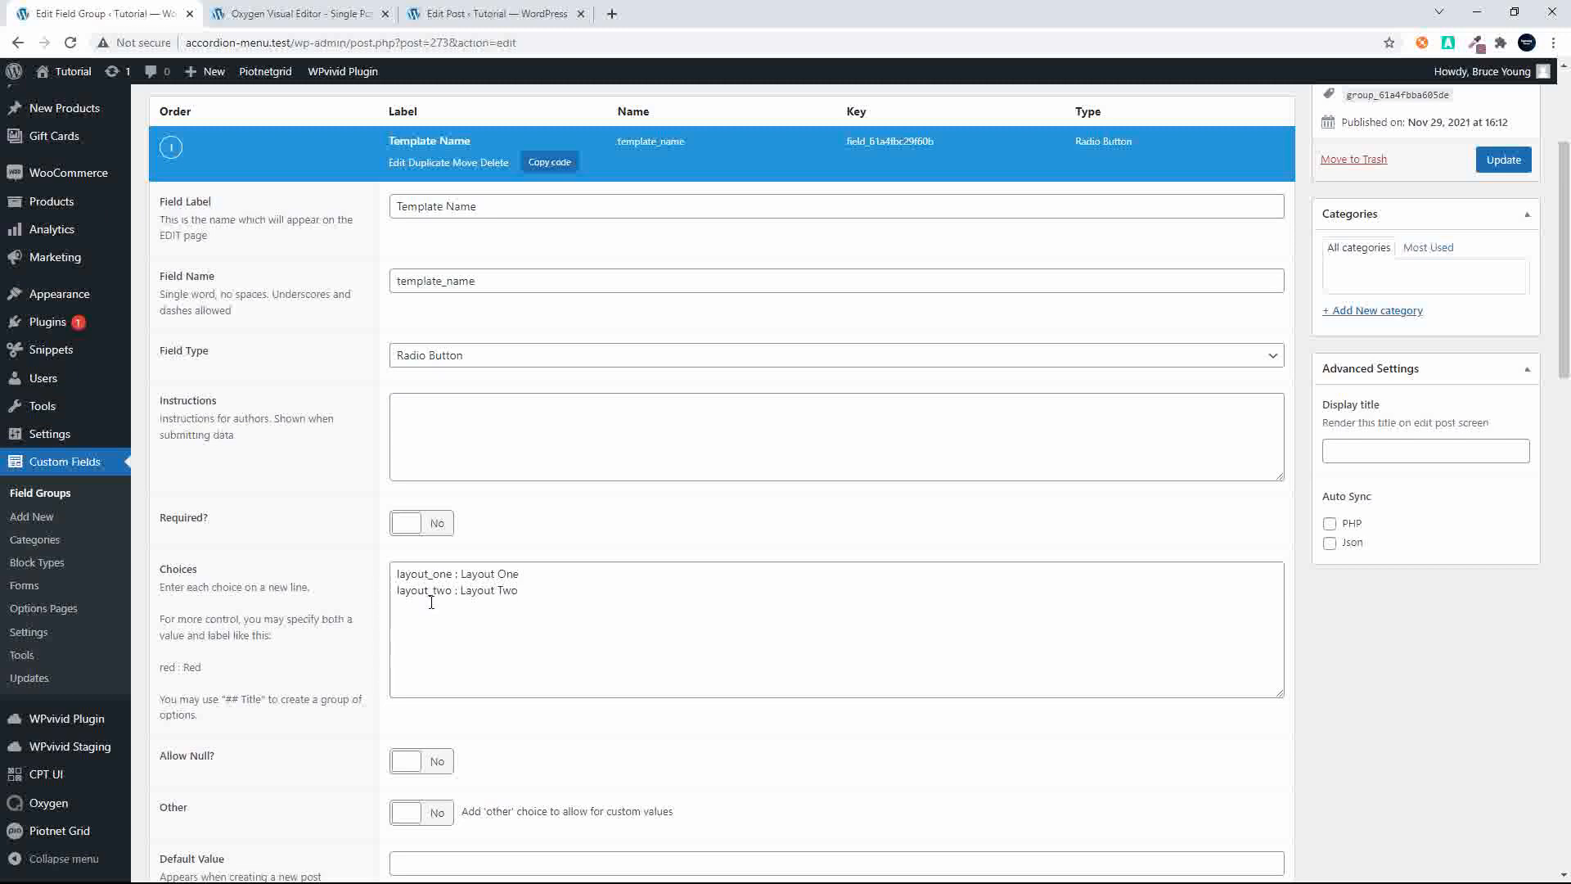
scroll(431, 603, "down", 4)
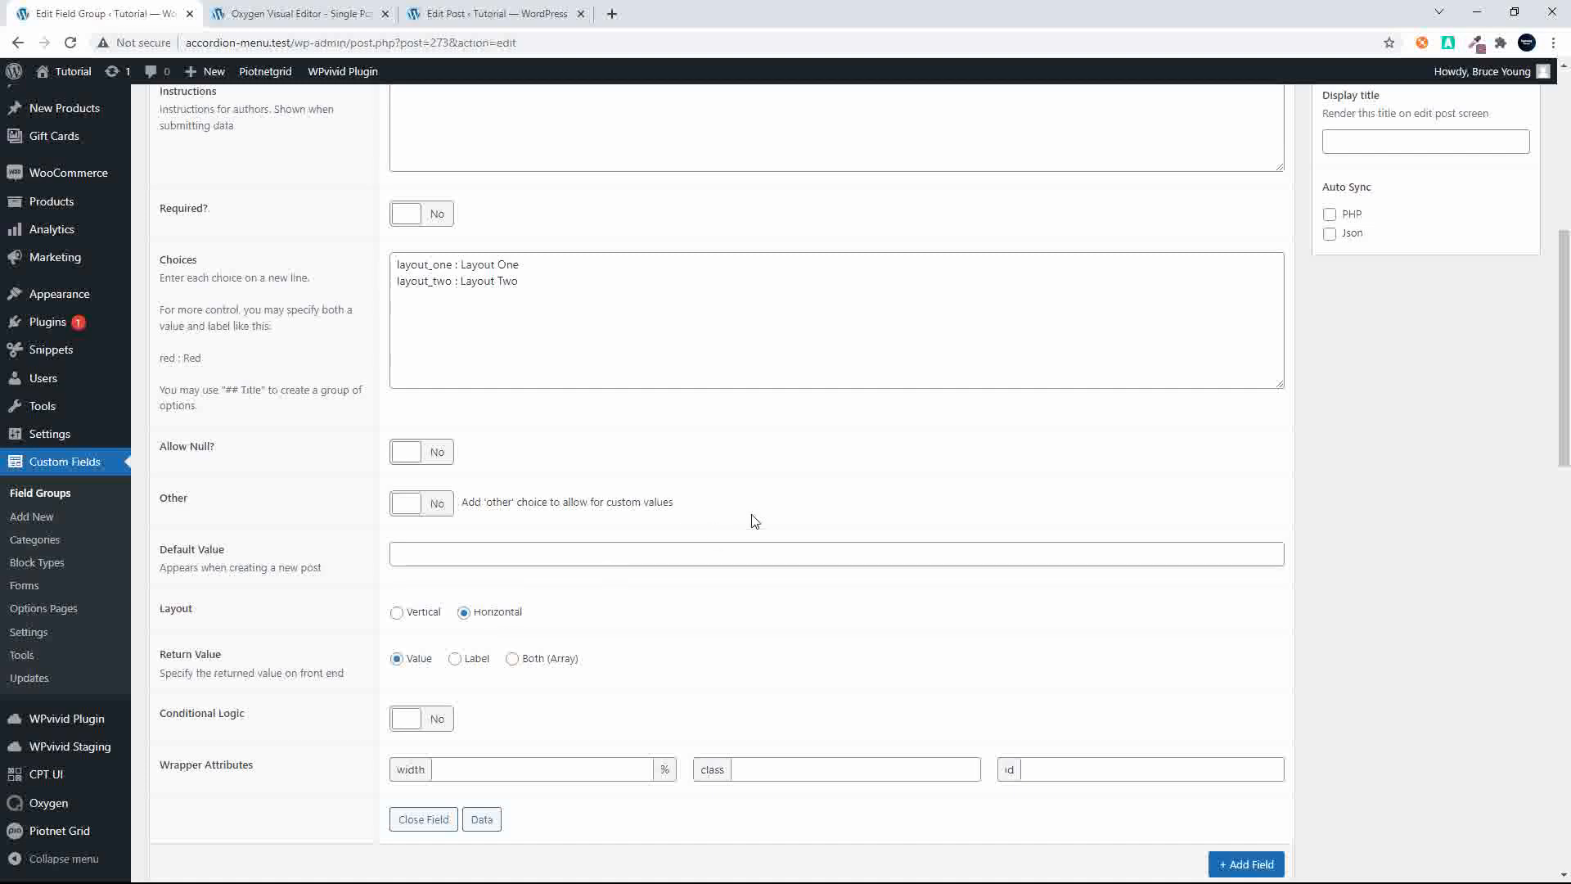
scroll(754, 521, "down", 12)
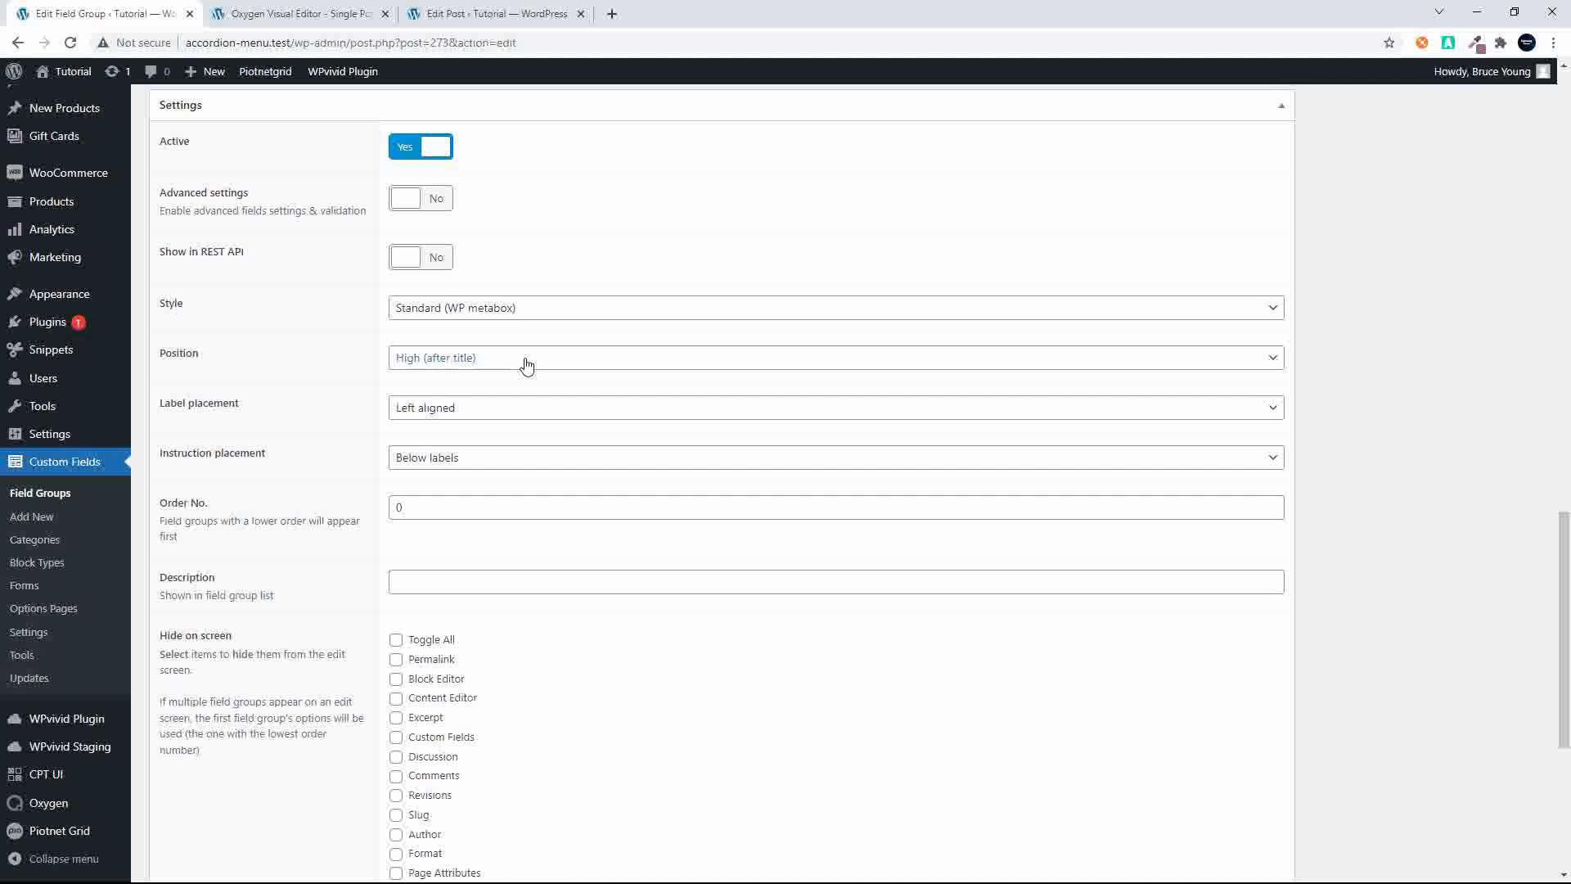
Step: Revisit the Oxygen template and return to the New Post editor to review the Template Name layout options
left_click(326, 13)
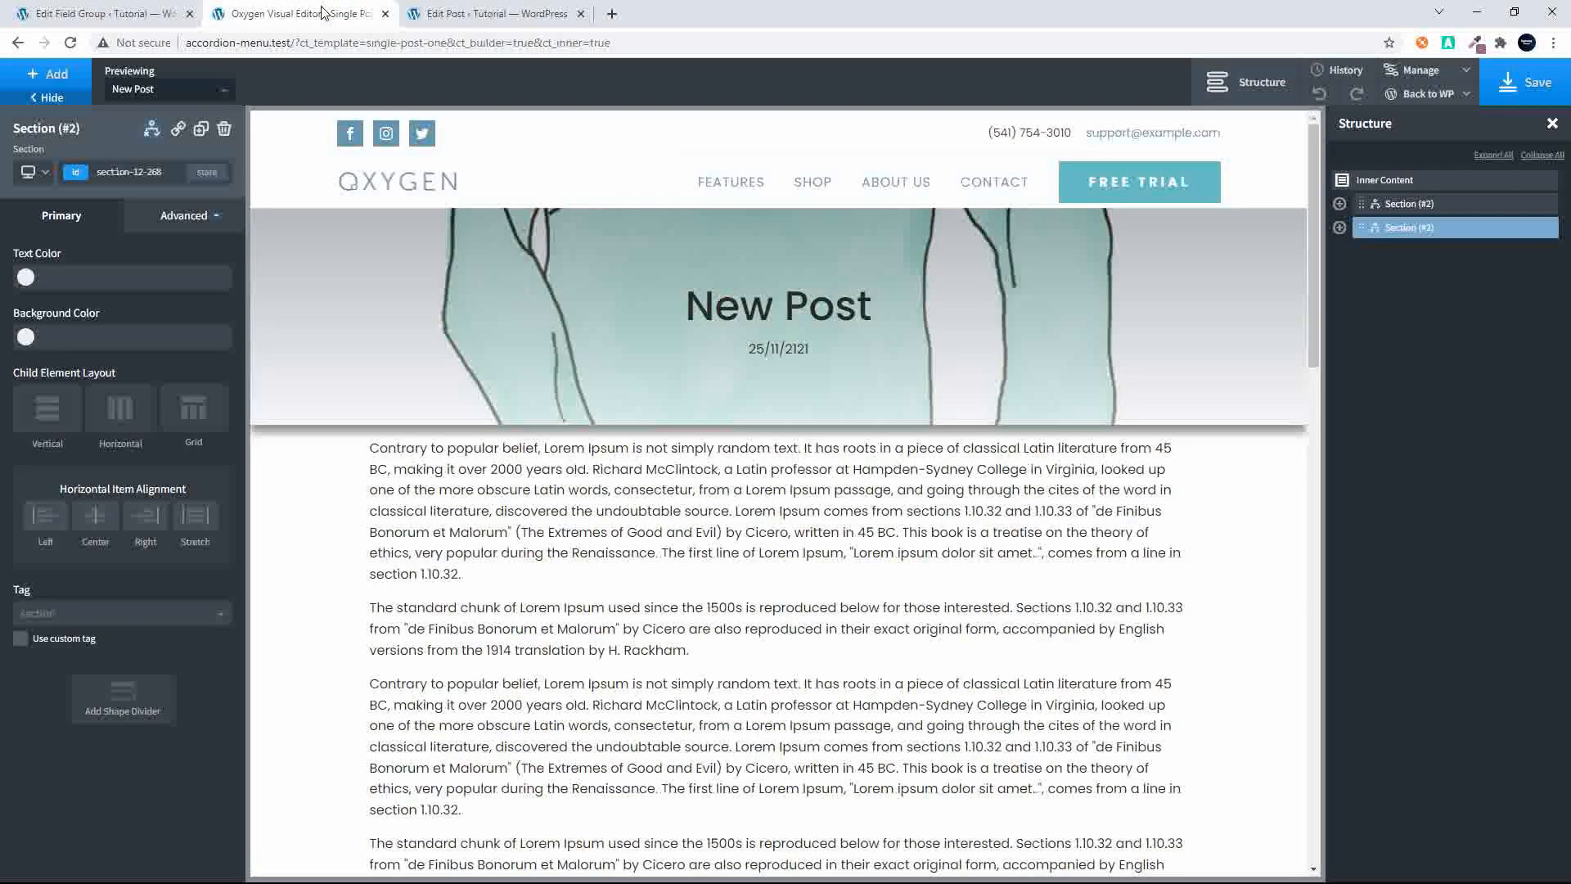
left_click(472, 22)
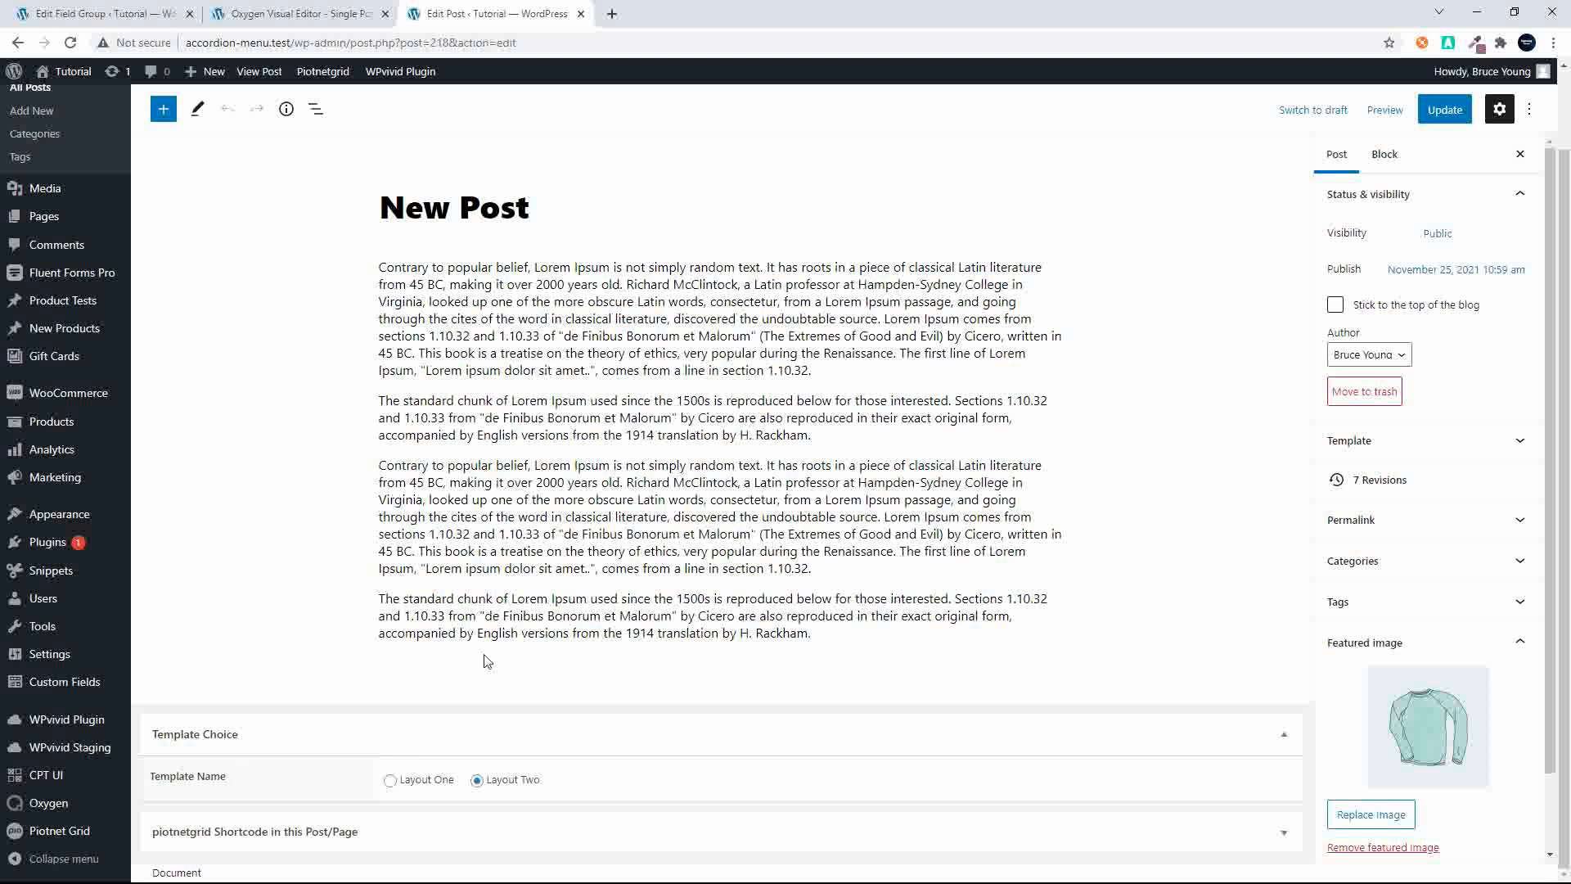
left_click(390, 780)
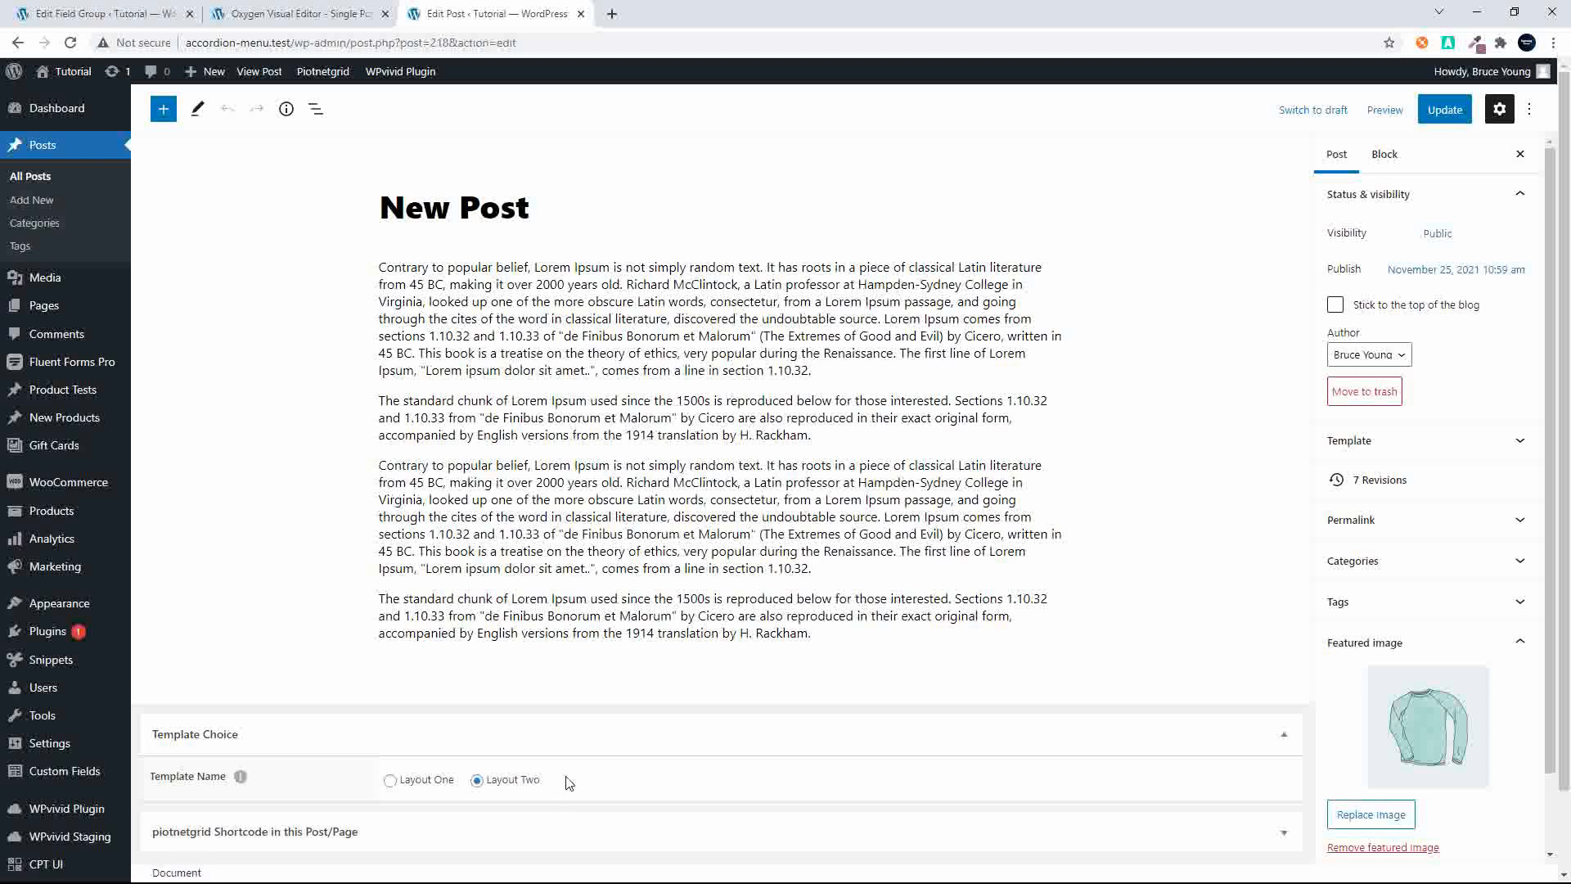
Step: Return to the Oxygen template and add a new section below the two existing ones
left_click(280, 14)
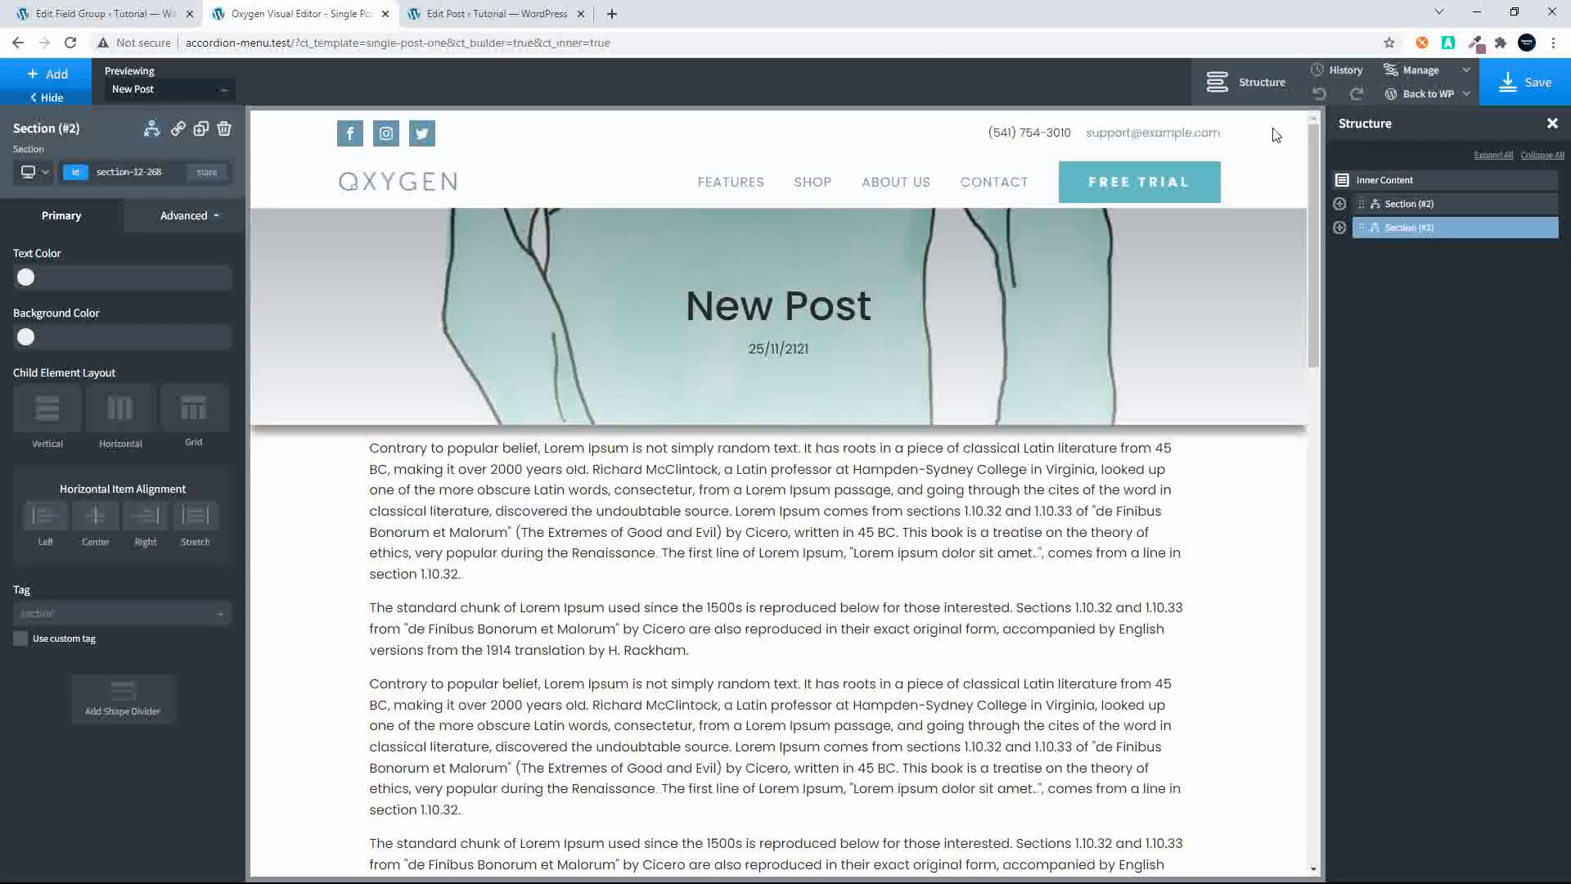
left_click(45, 82)
left_click(56, 235)
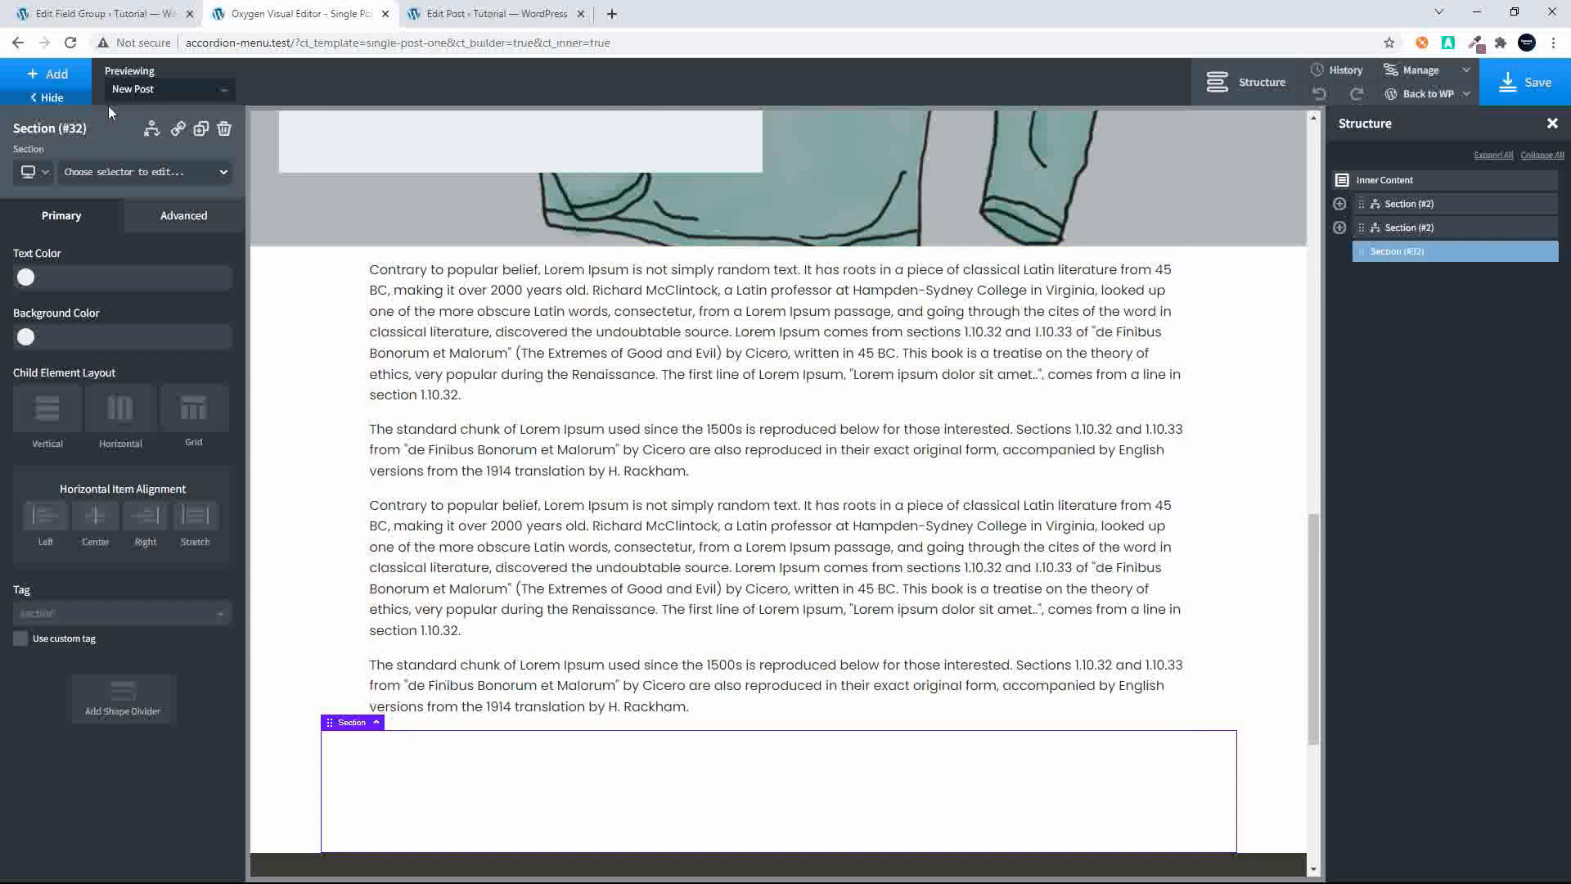
Step: Add a show/hide condition to the new section using the Template Name advanced custom field as dynamic data
left_click(152, 129)
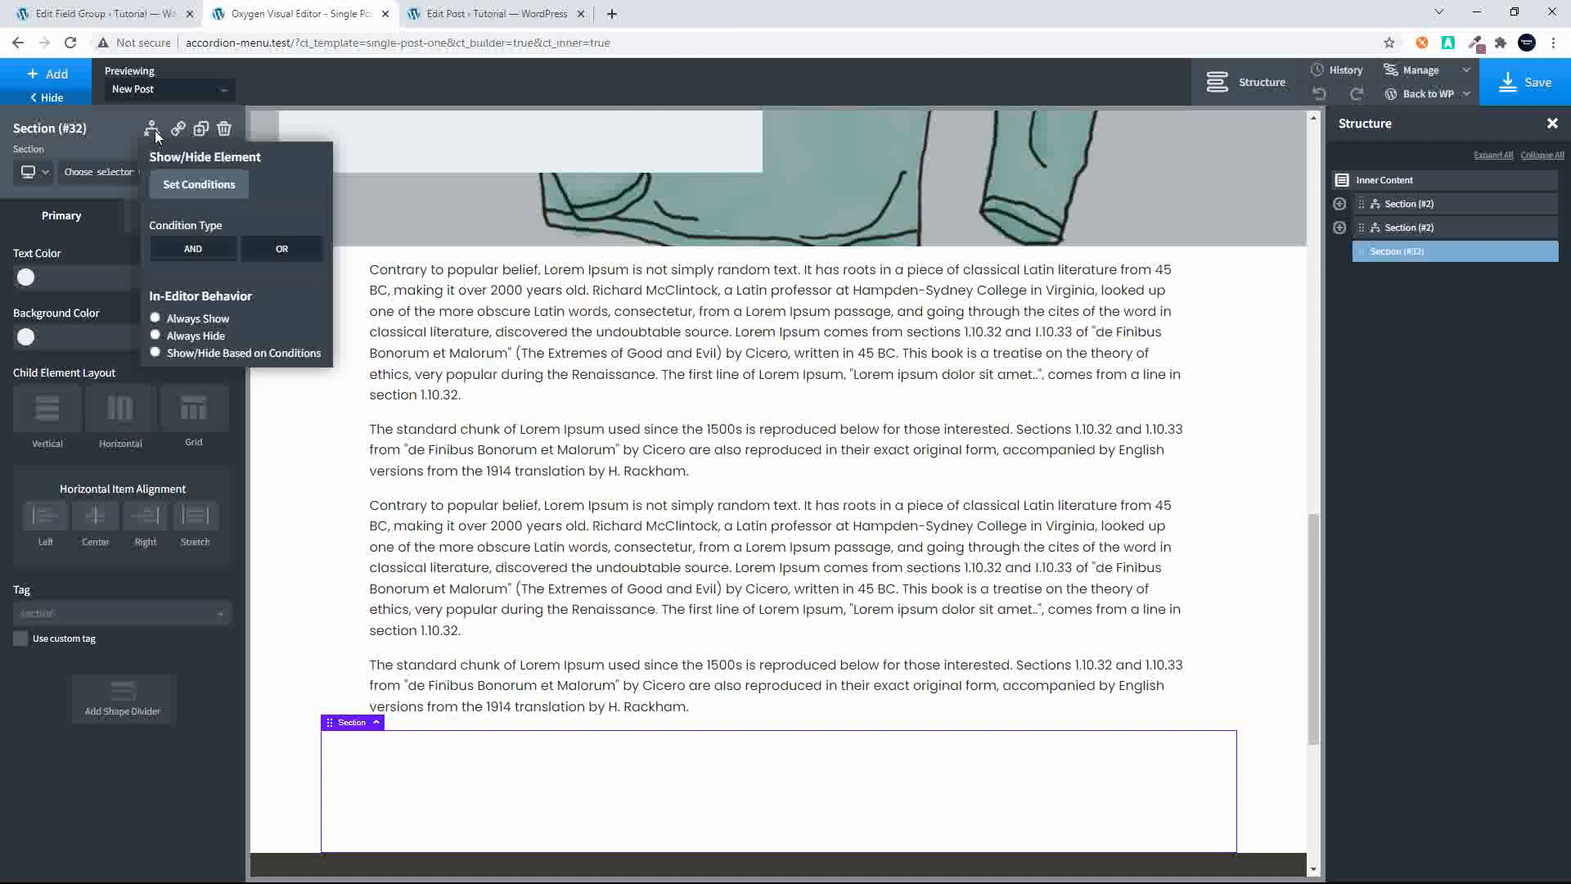
left_click(172, 185)
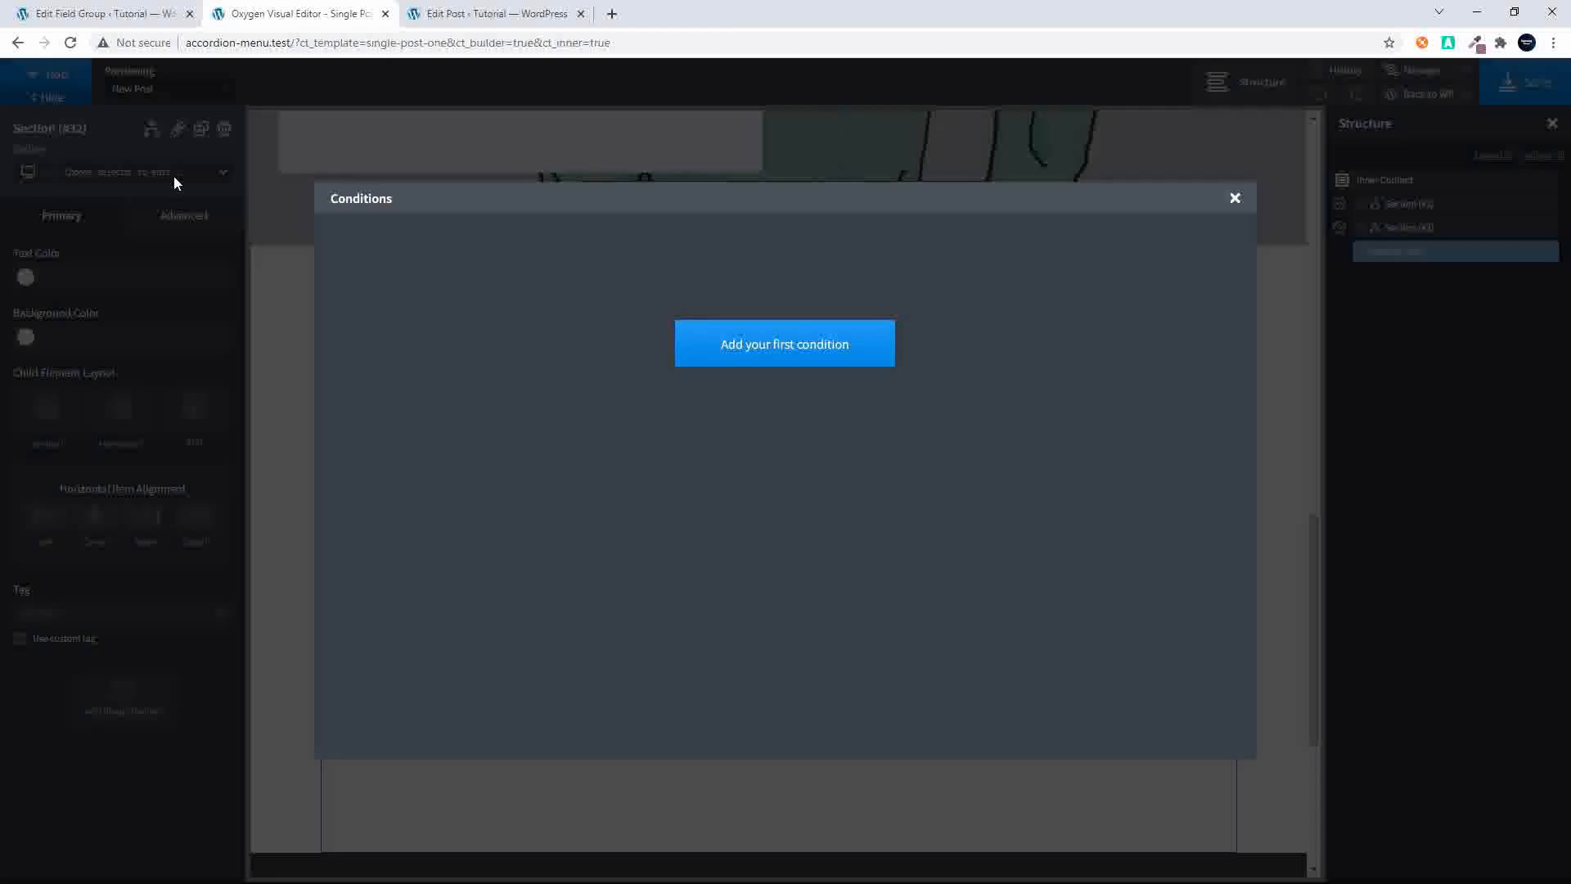
left_click(809, 352)
left_click(496, 257)
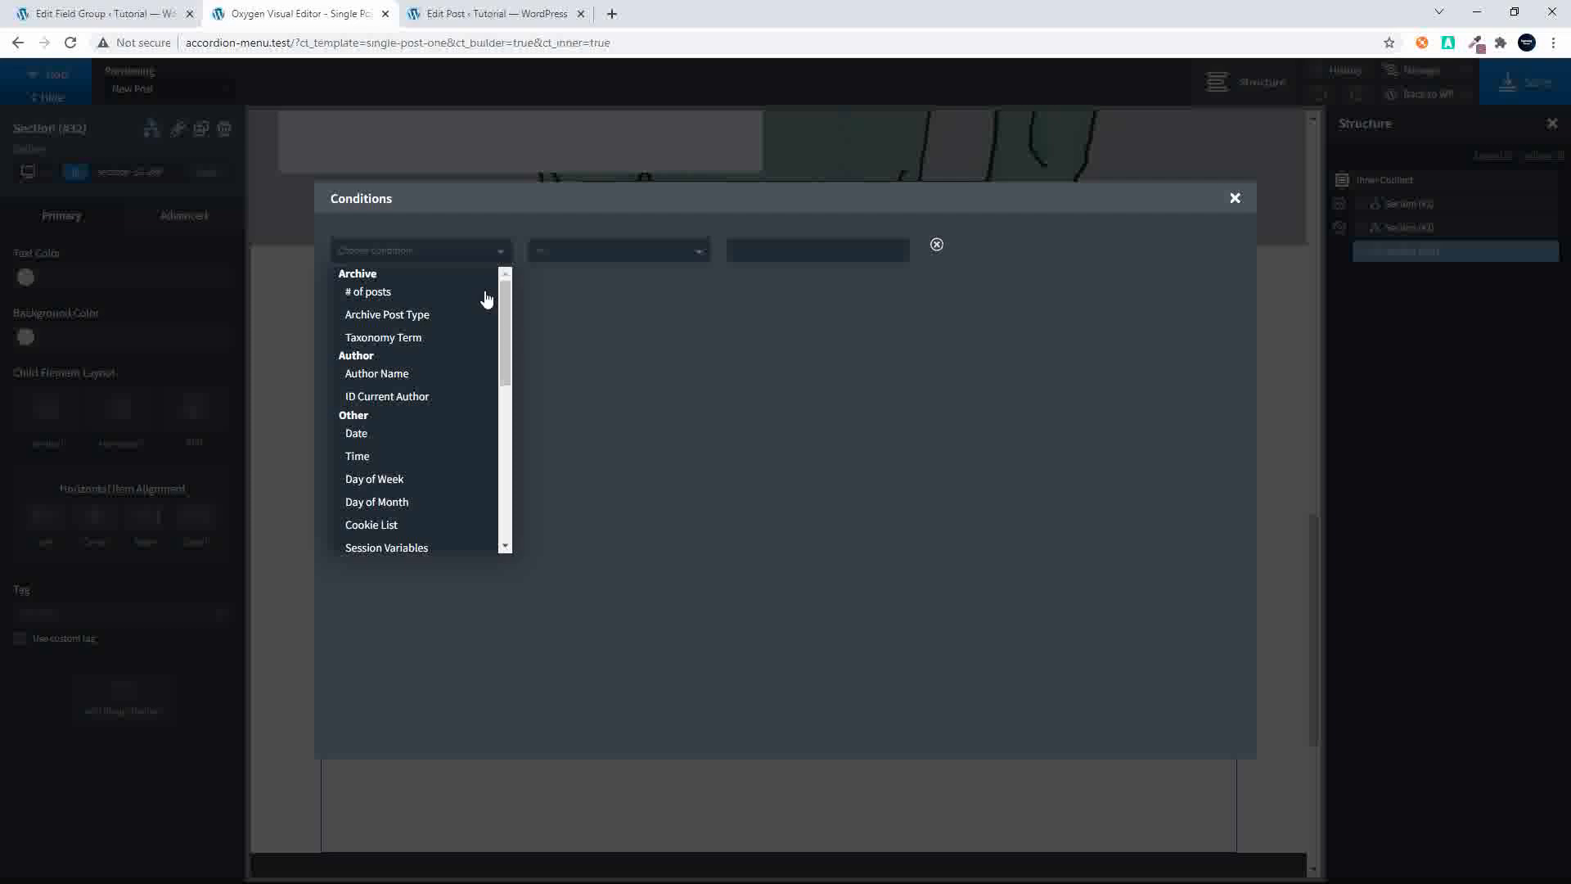
scroll(459, 434, "down", 2)
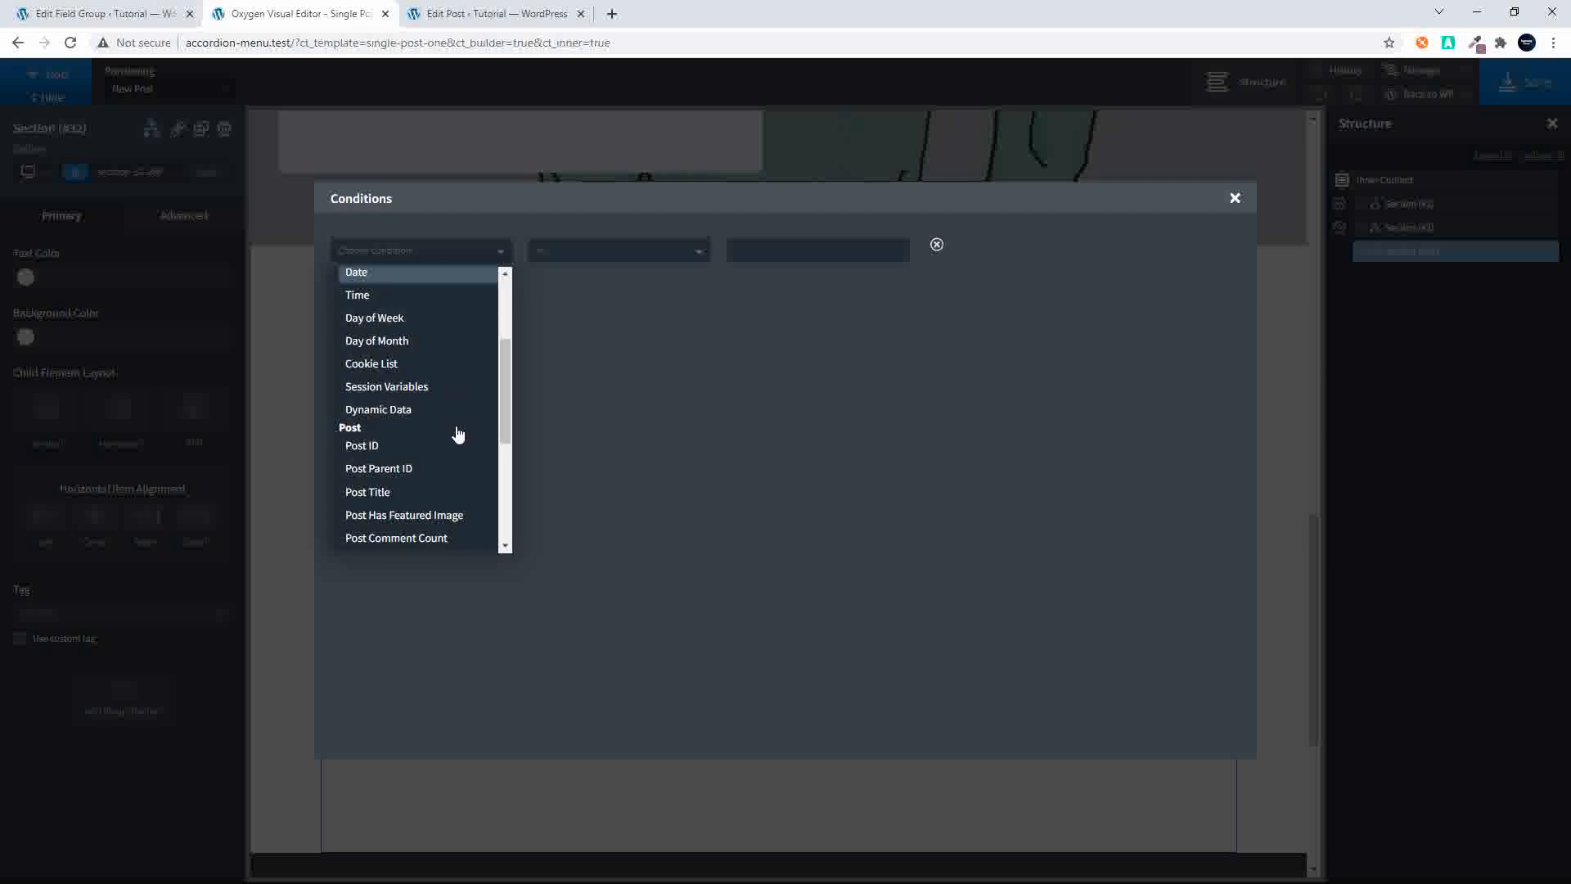
left_click(385, 410)
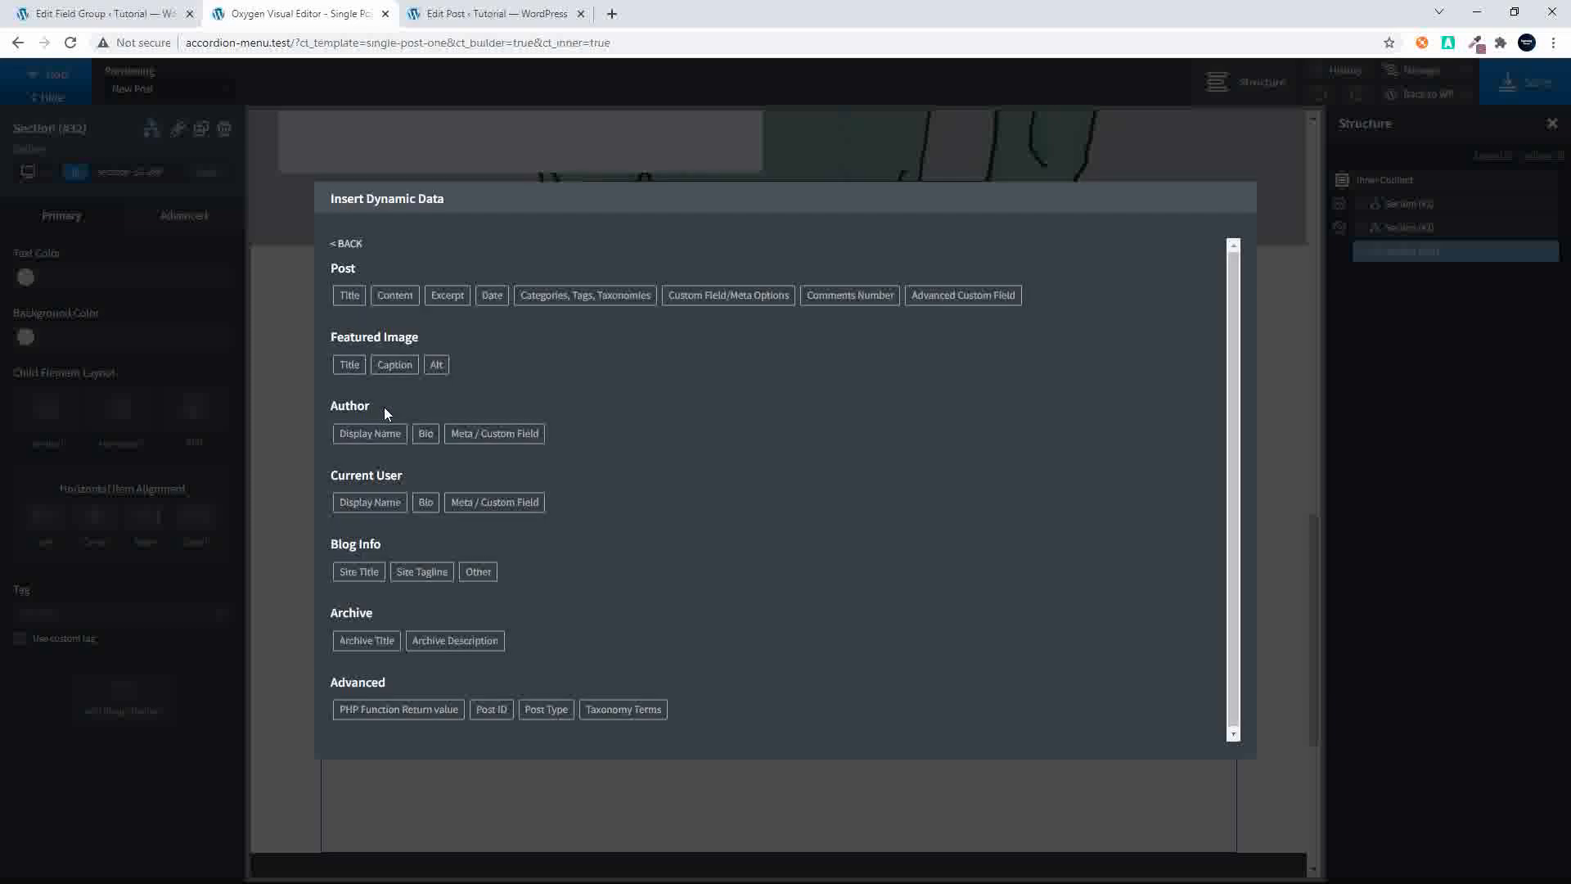
left_click(959, 300)
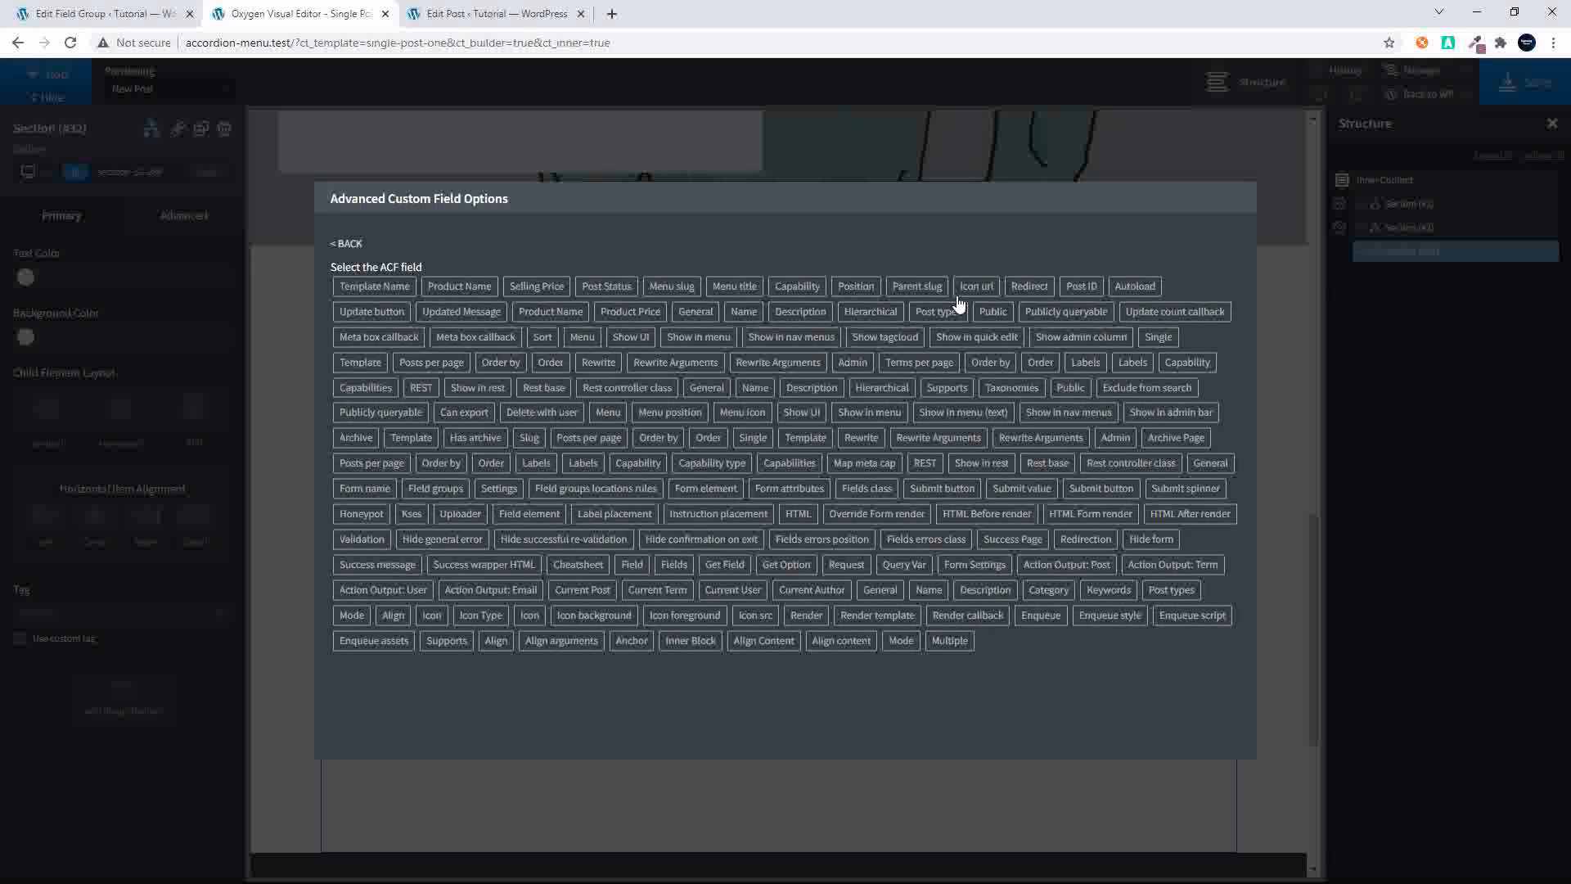
left_click(390, 292)
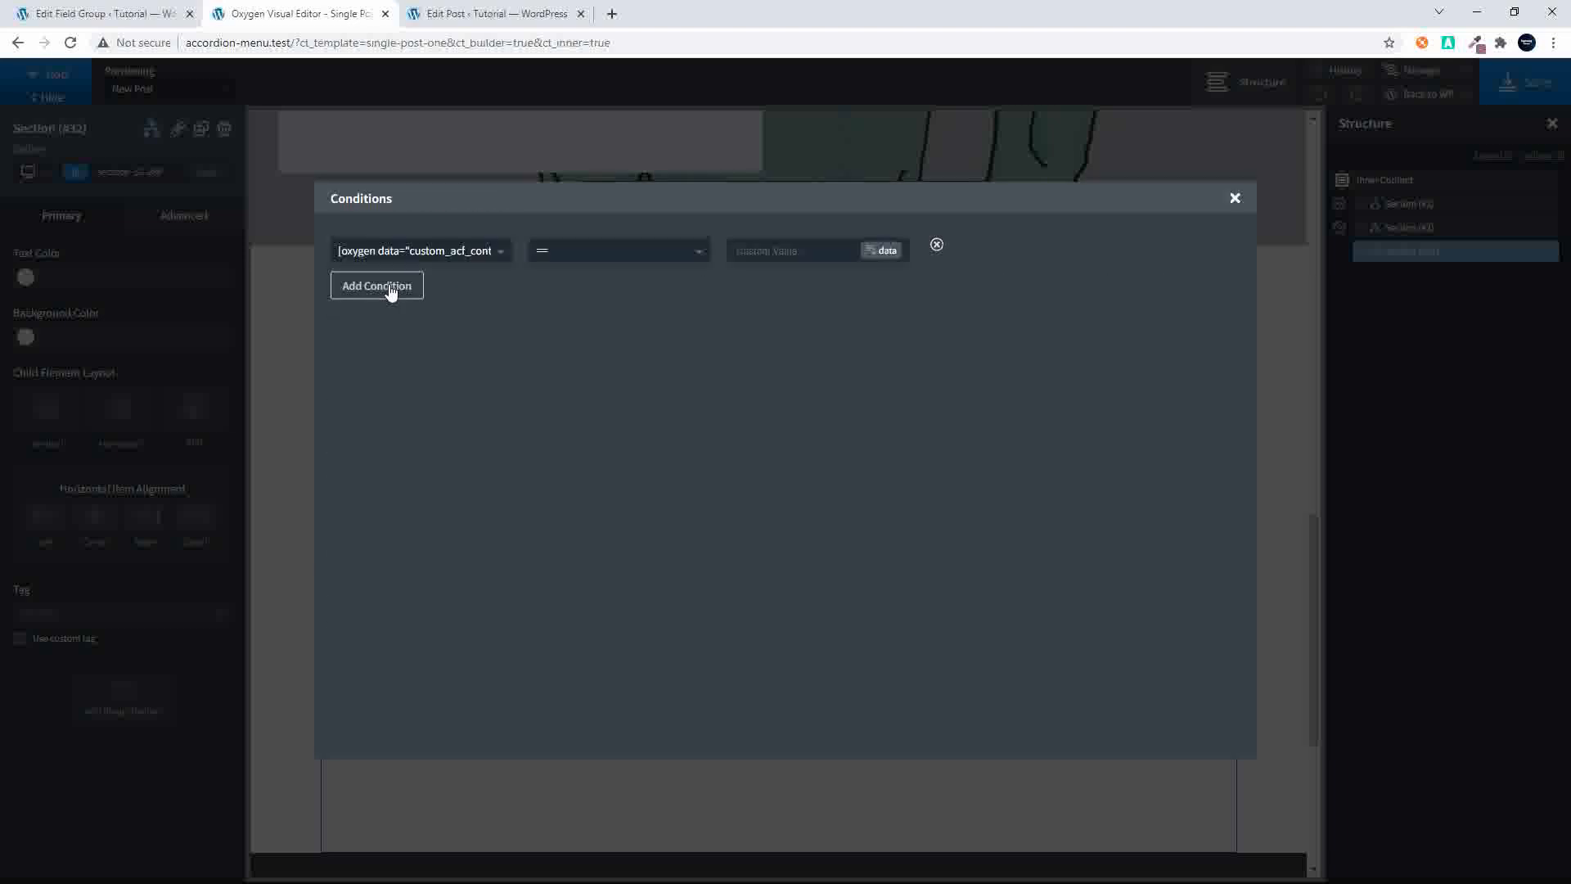
Step: Set the condition's comparison value to layout_three and save the template
left_click(794, 250)
type("layout_three")
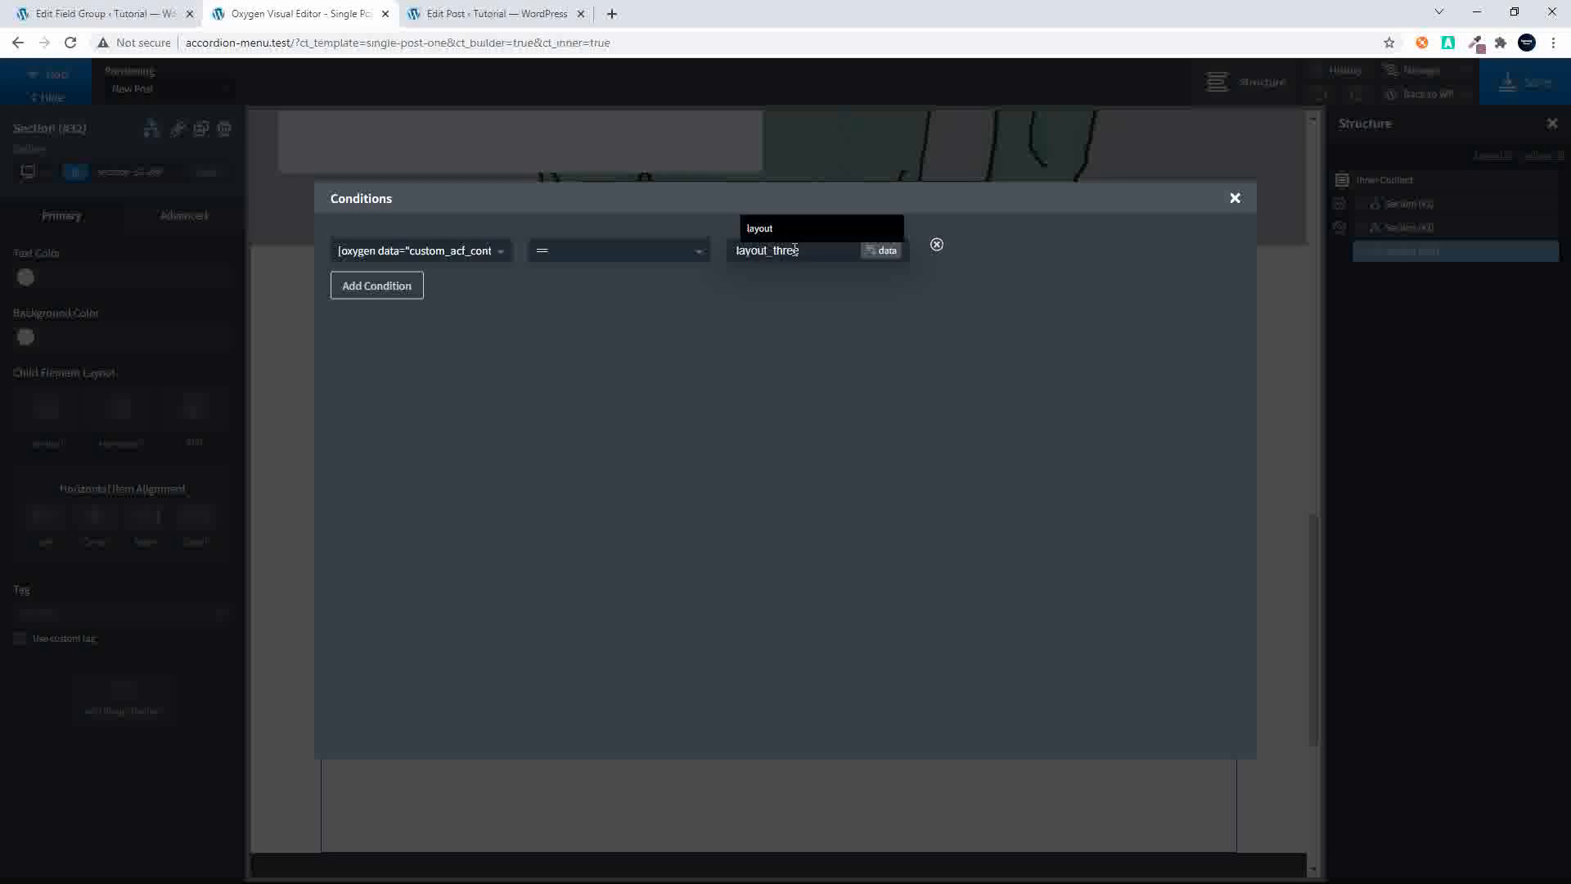
left_click(1235, 200)
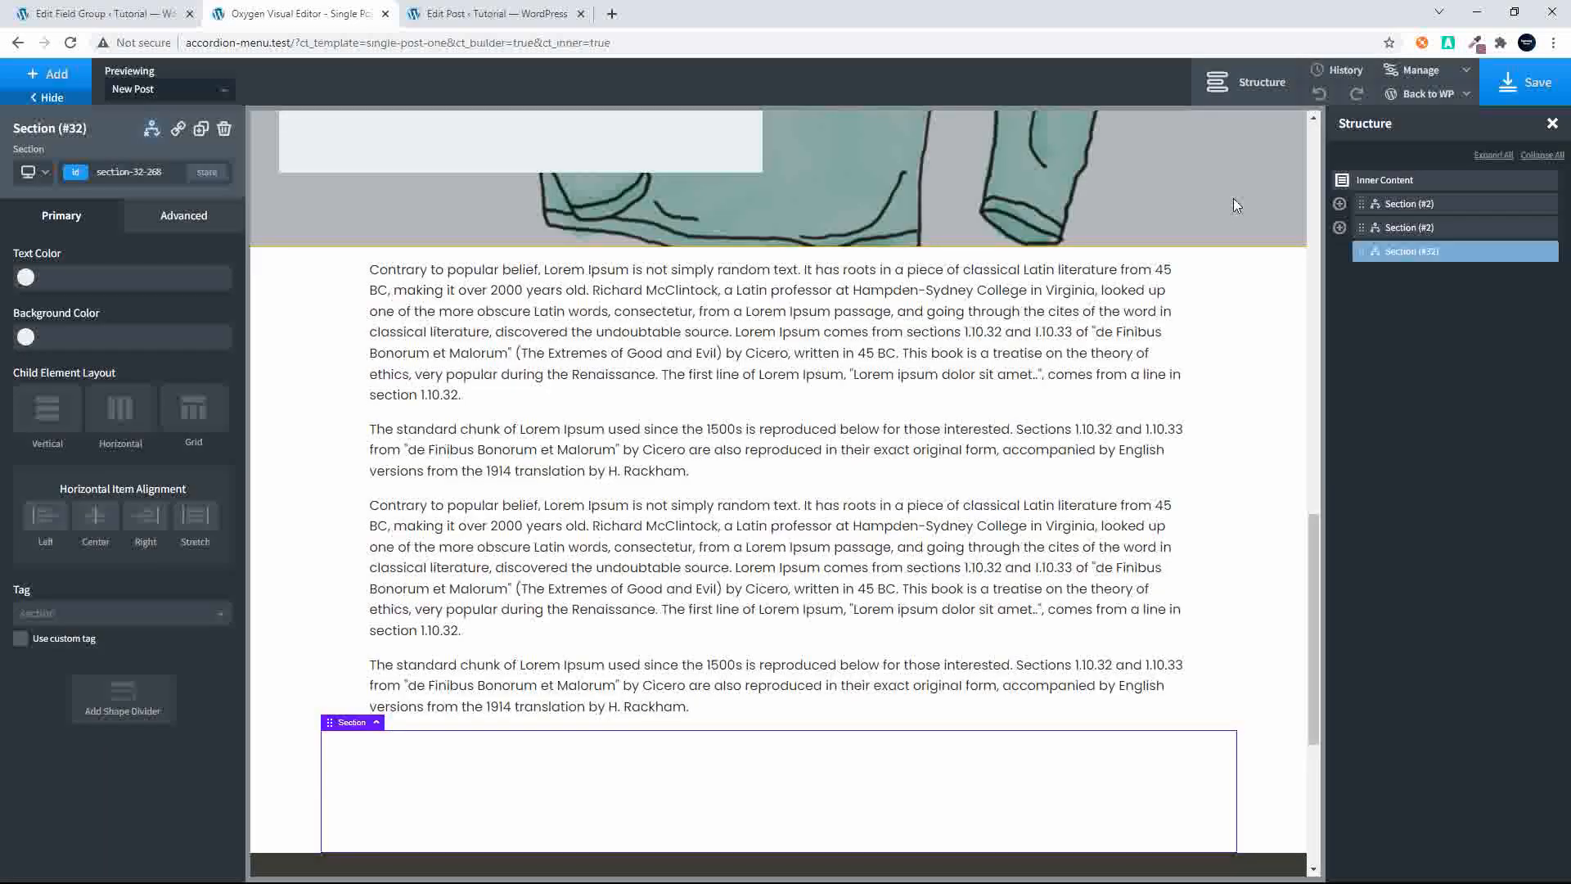
left_click(1528, 87)
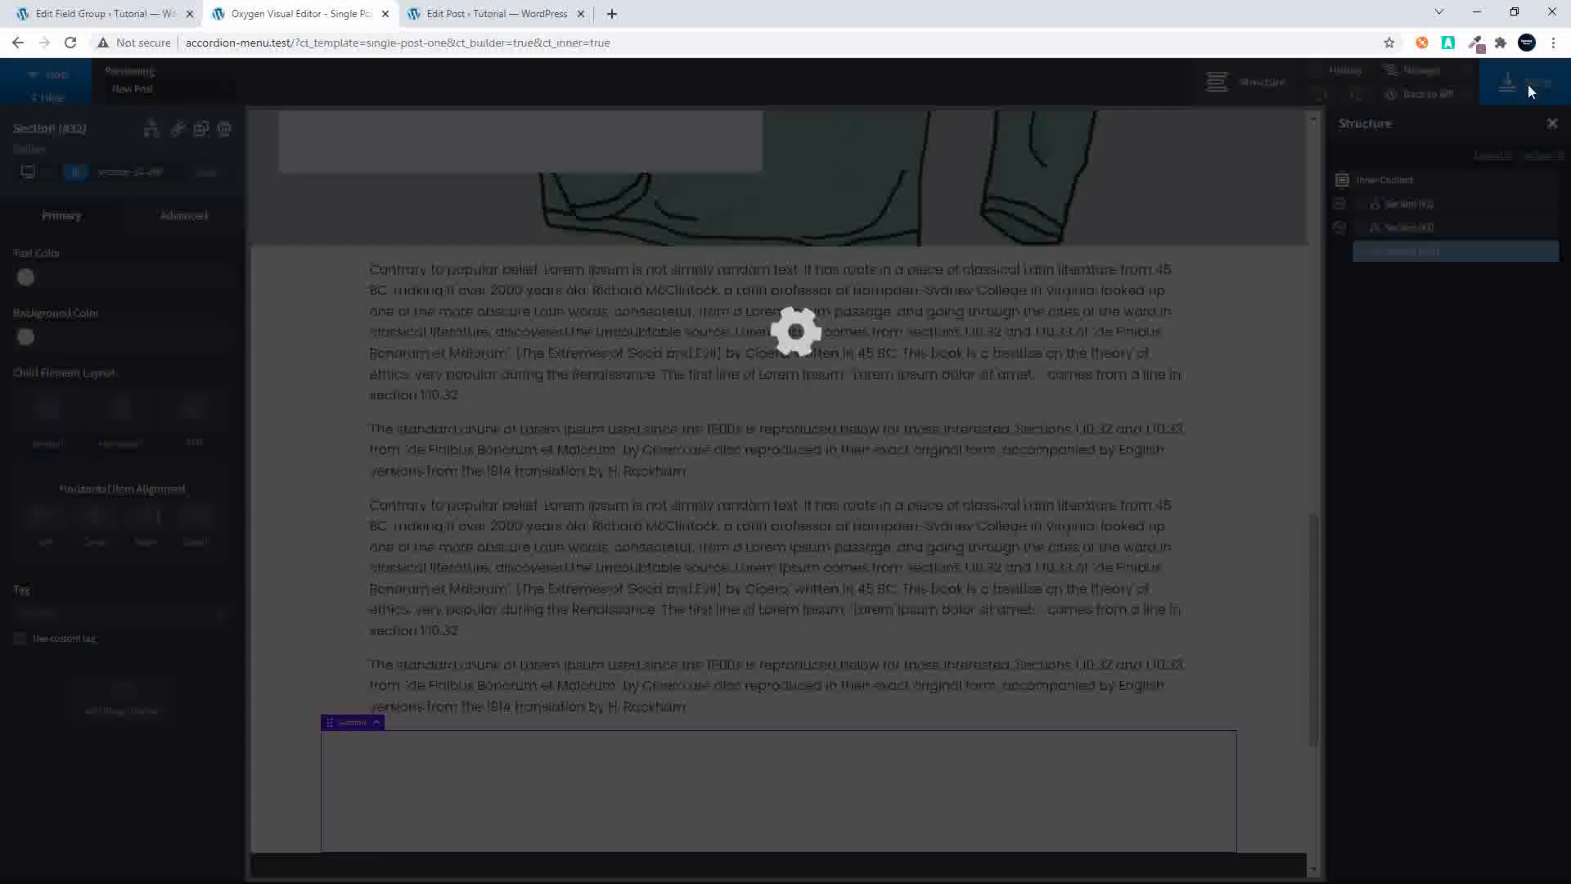
Step: In the Template Choice field group, add the choice "layout_three: Layout Three" to the Template Name field and update the group
left_click(129, 18)
scroll(300, 349, "up", 8)
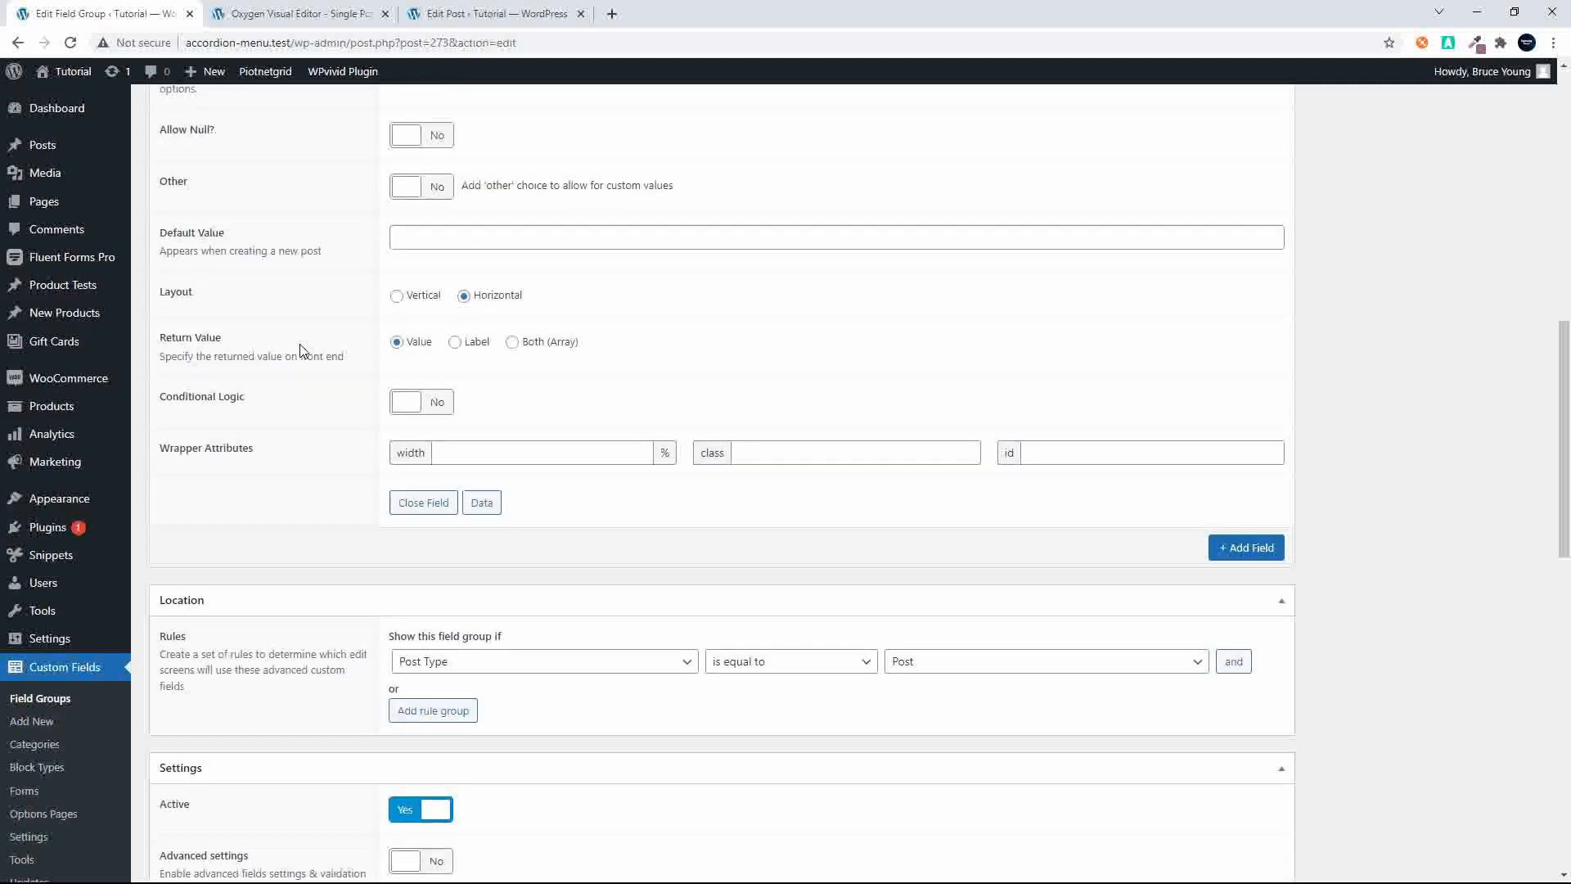
scroll(300, 348, "up", 12)
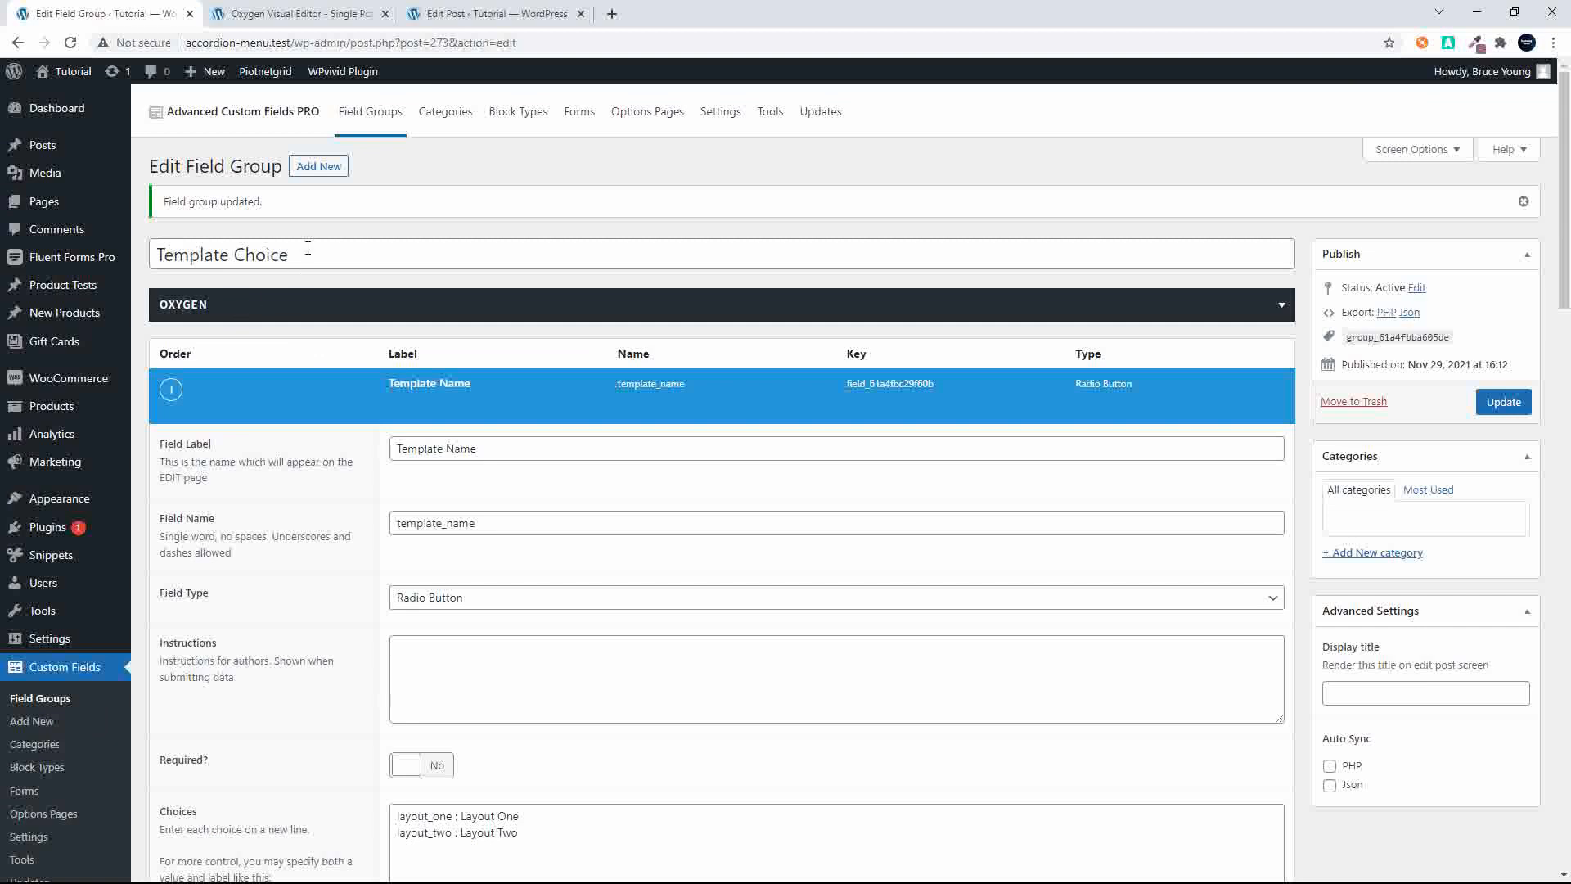
scroll(572, 647, "down", 2)
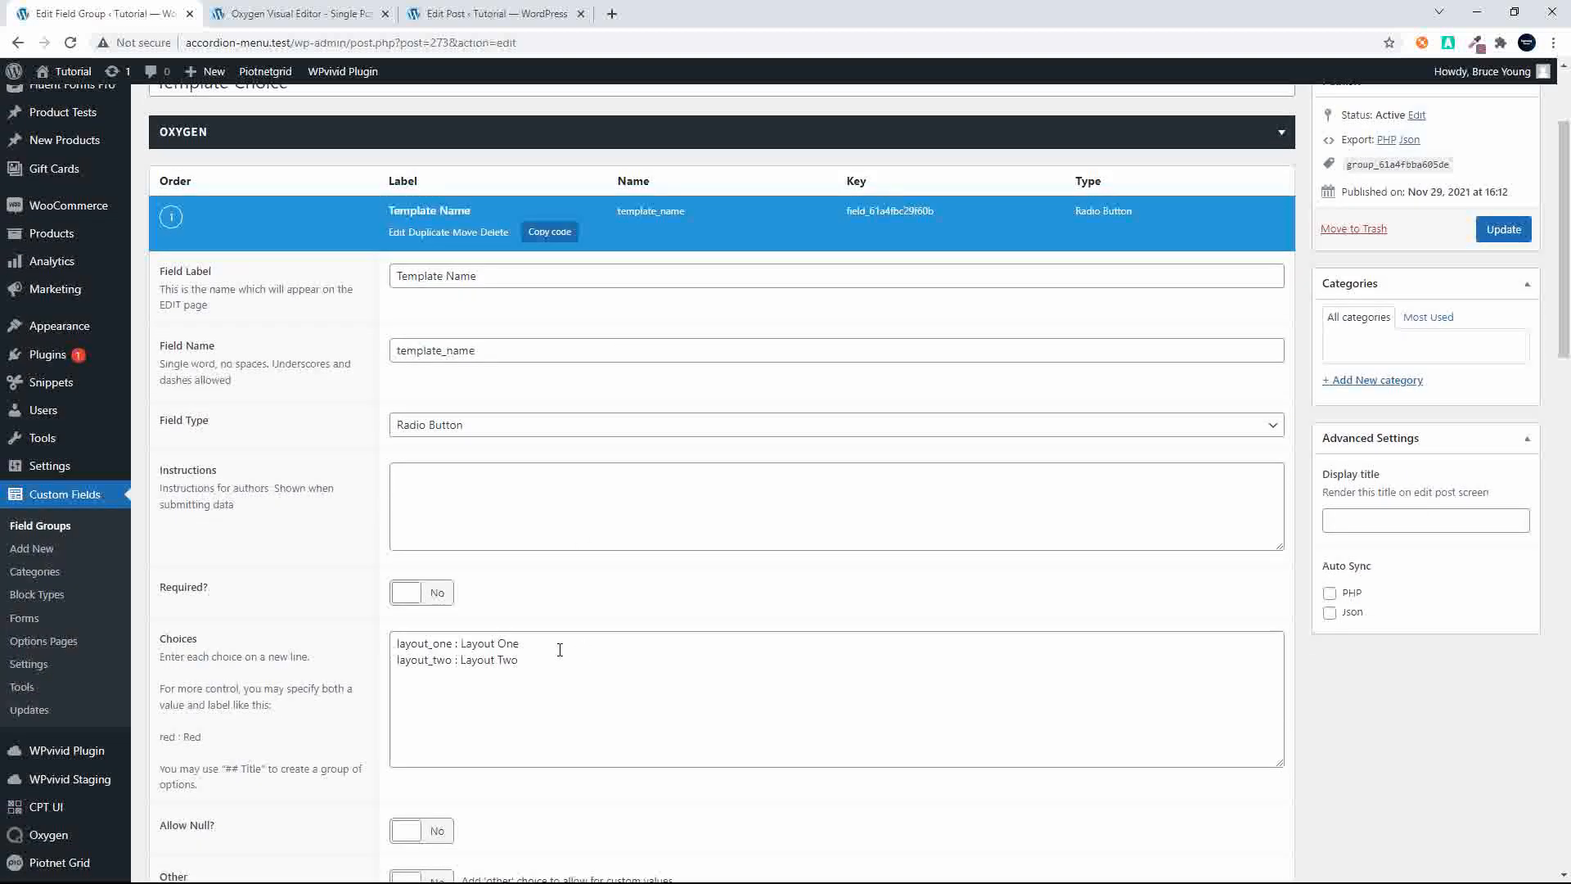
left_click(529, 665)
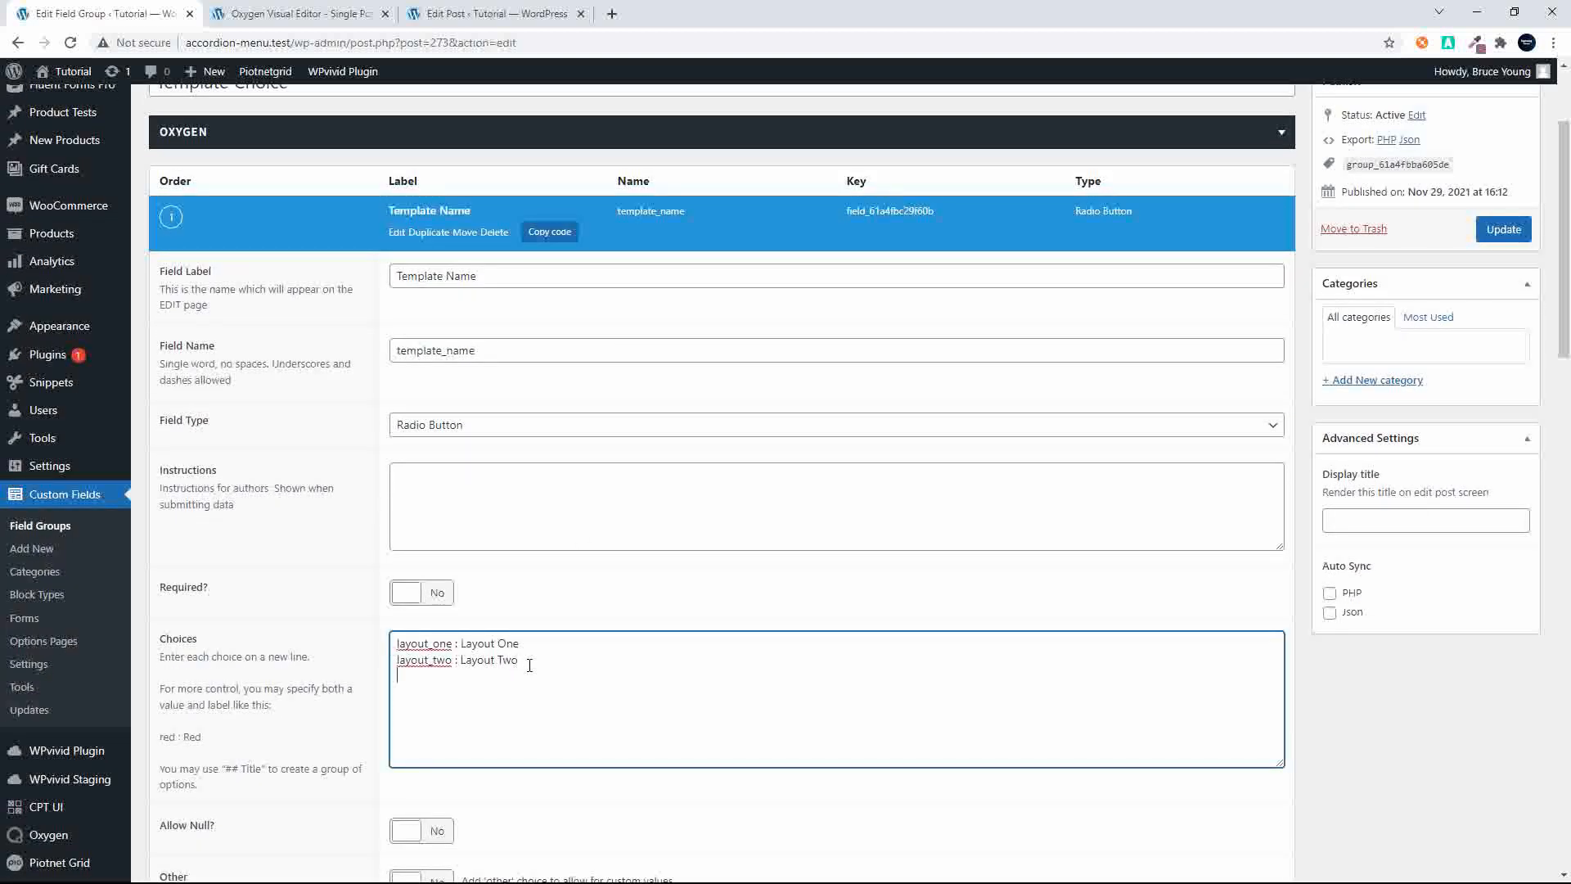
type("layout_three: Layout Three")
left_click(1510, 230)
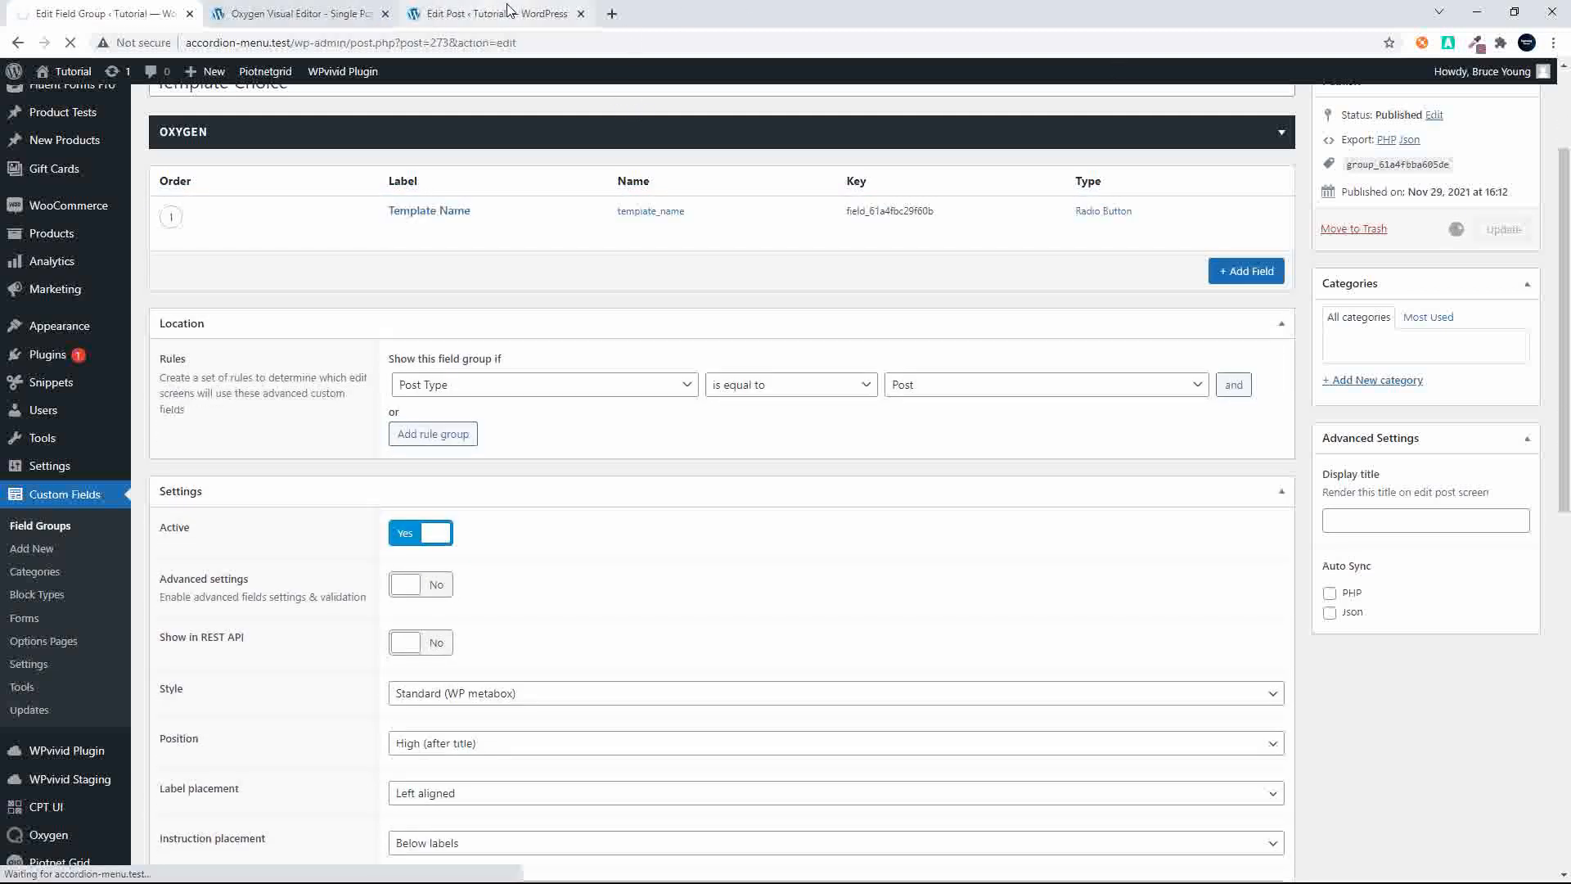
Step: Back in the Oxygen template, set the new section's container width to full-width
left_click(467, 13)
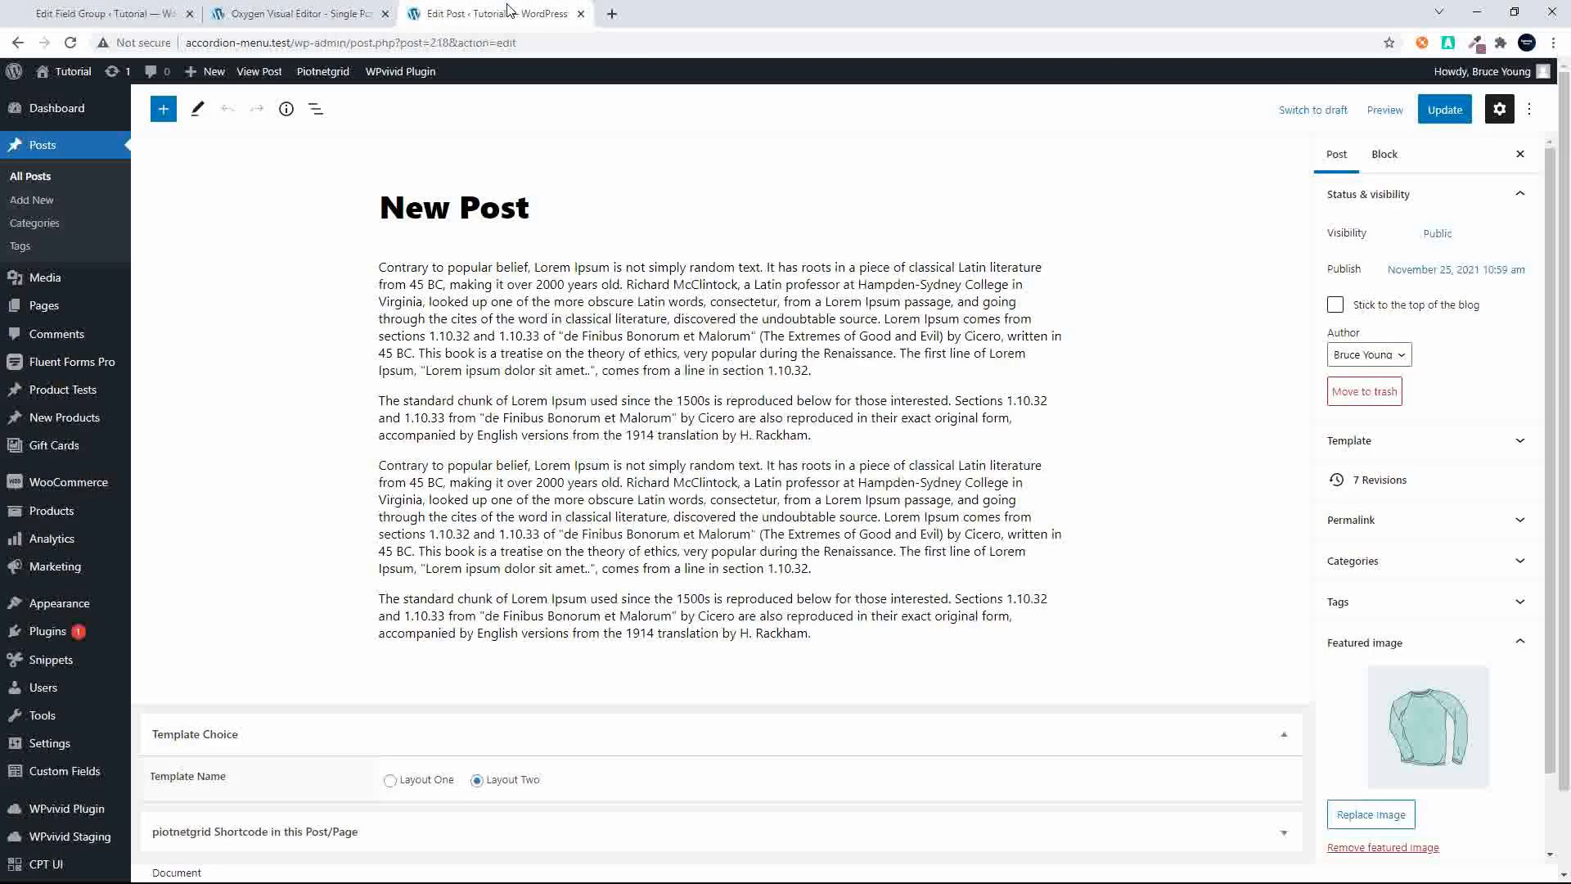
left_click(299, 13)
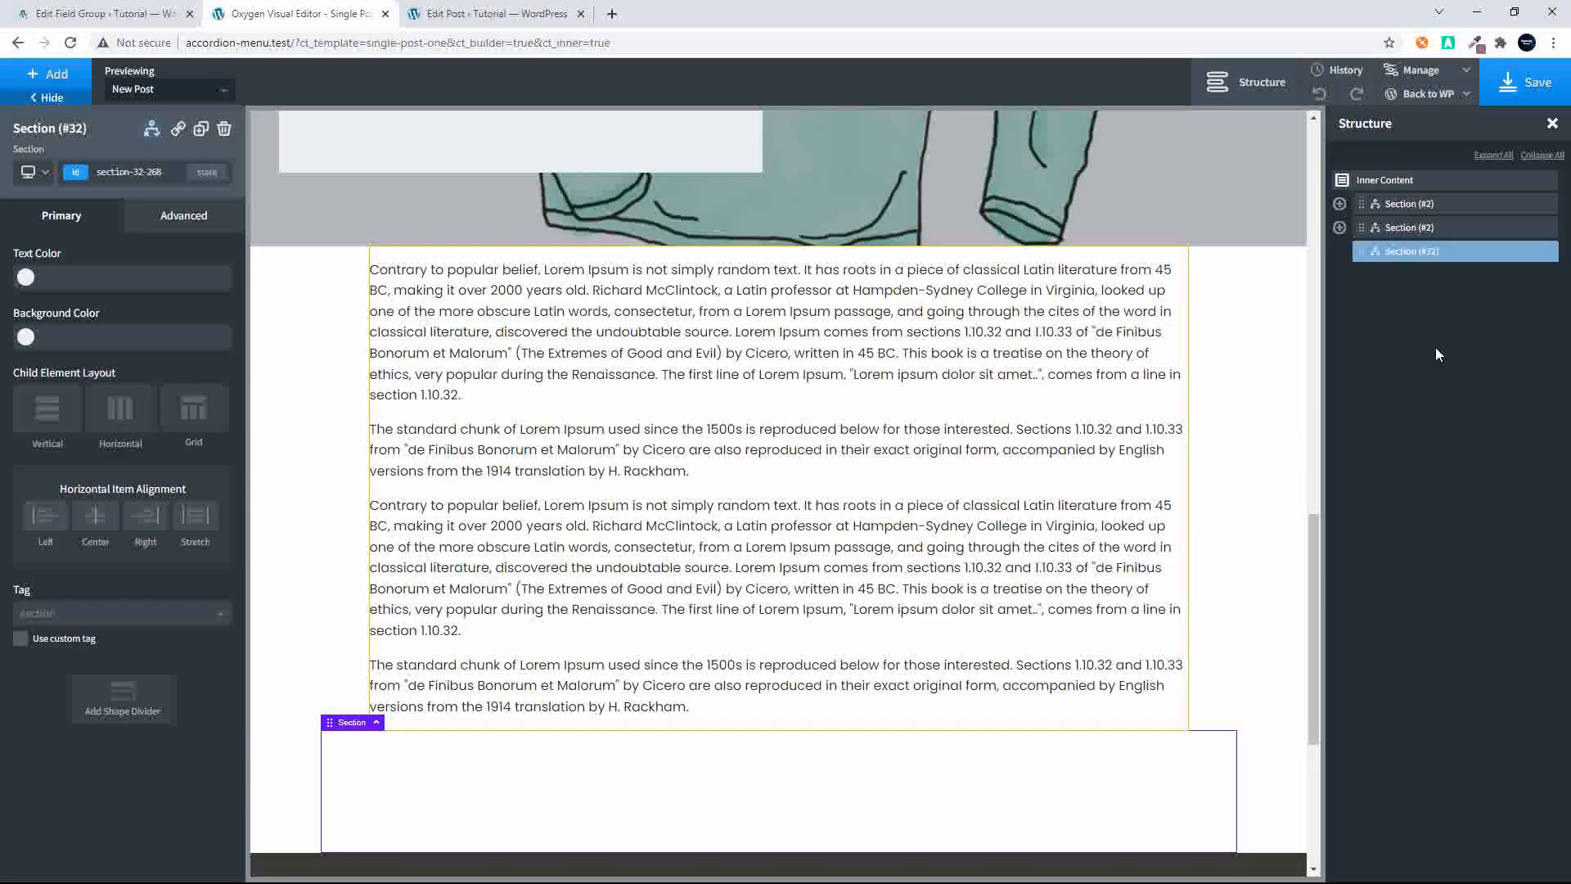
left_click(168, 214)
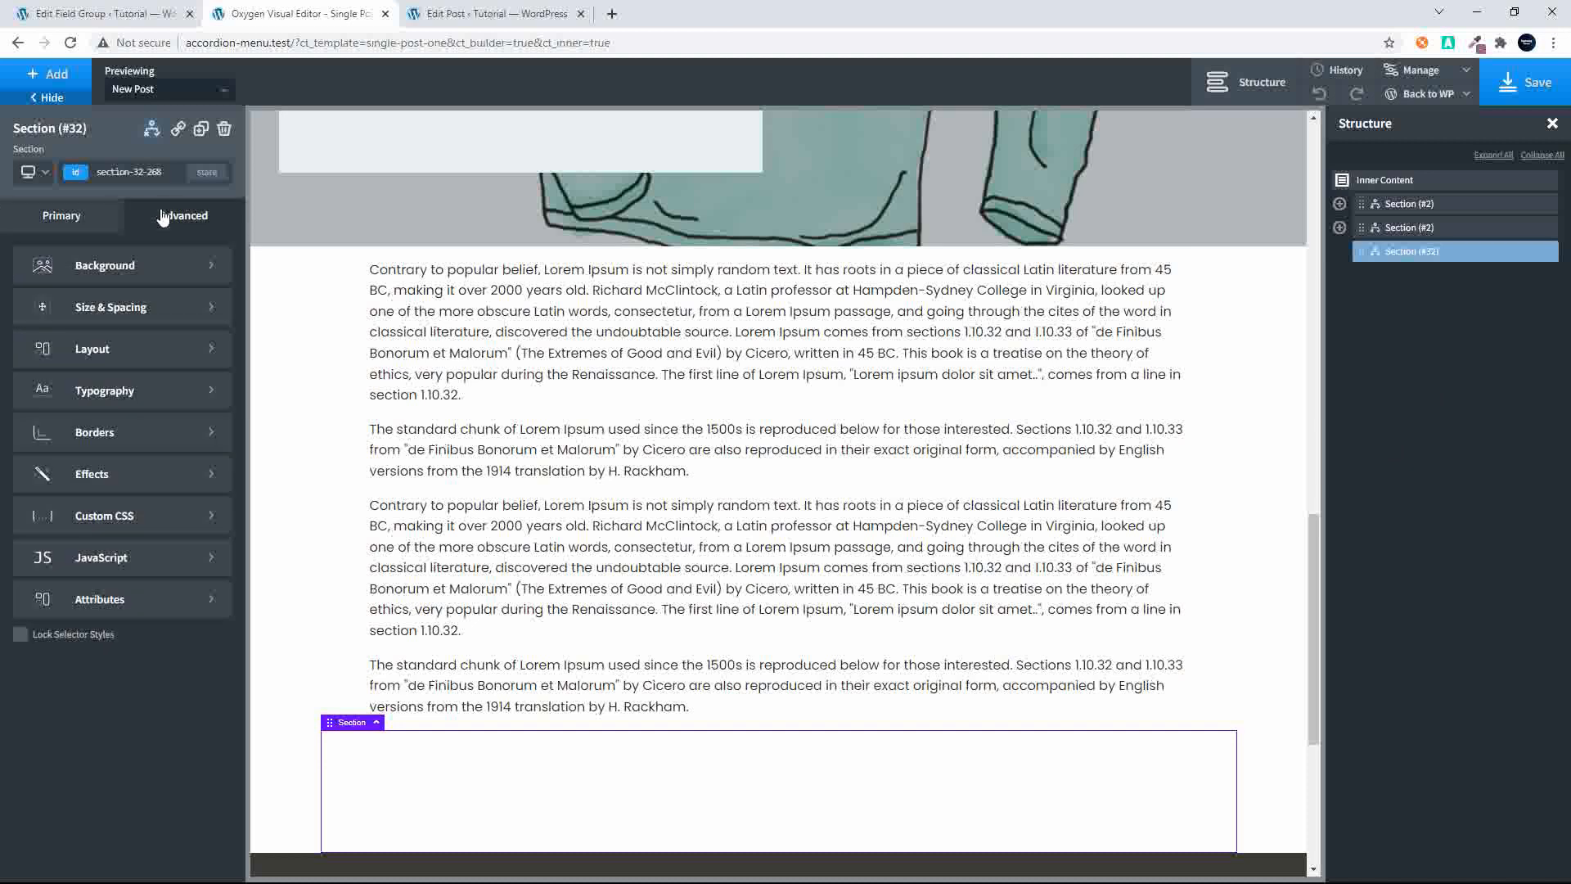
left_click(113, 311)
left_click(73, 440)
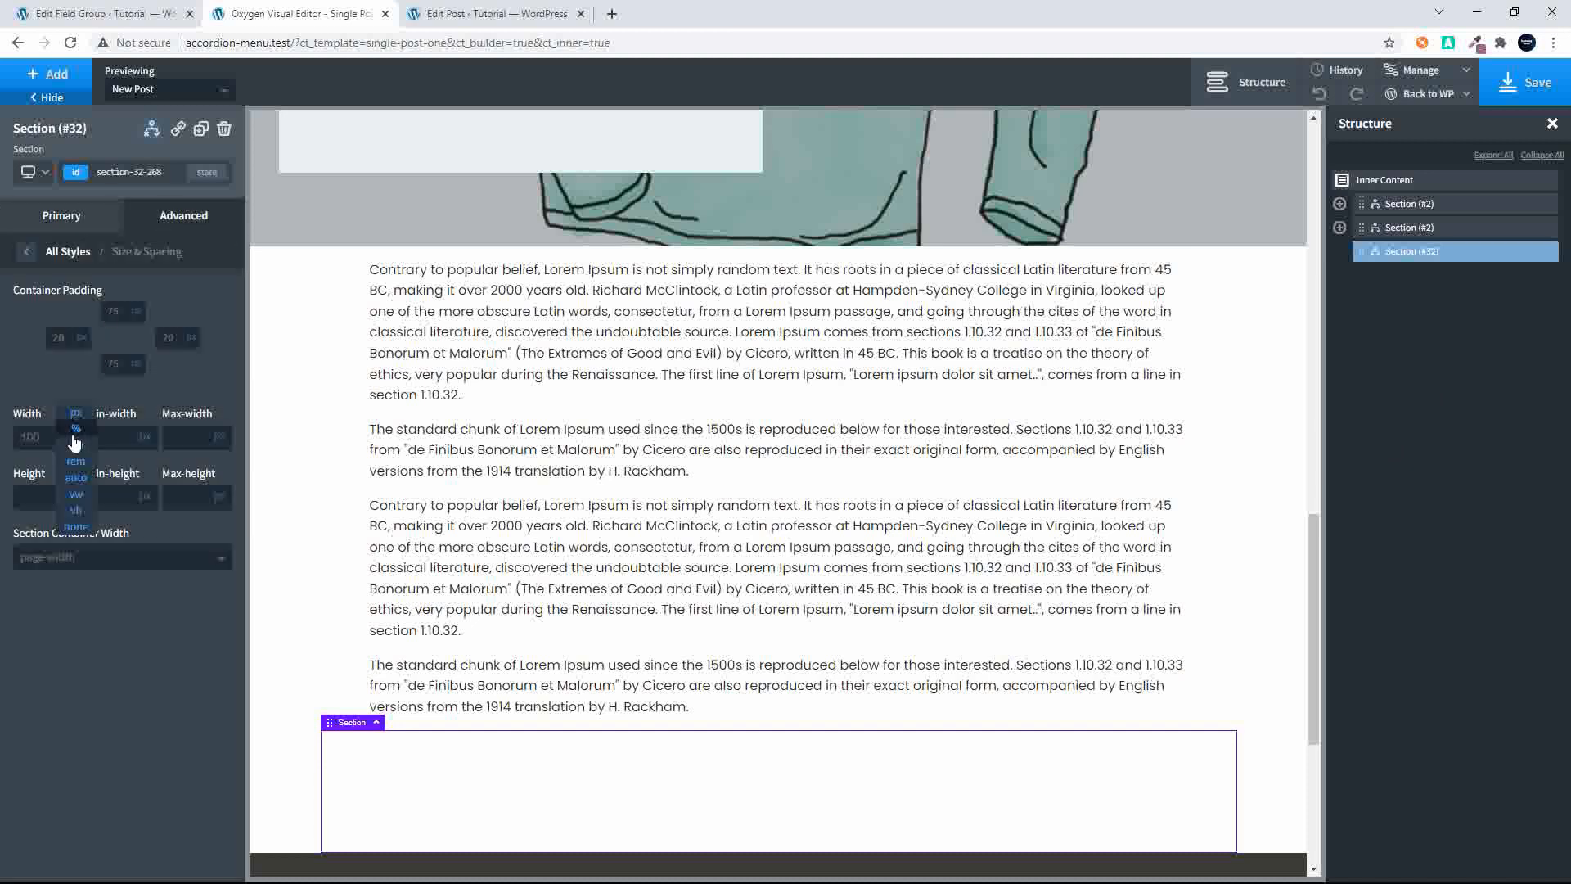
left_click(82, 559)
left_click(72, 602)
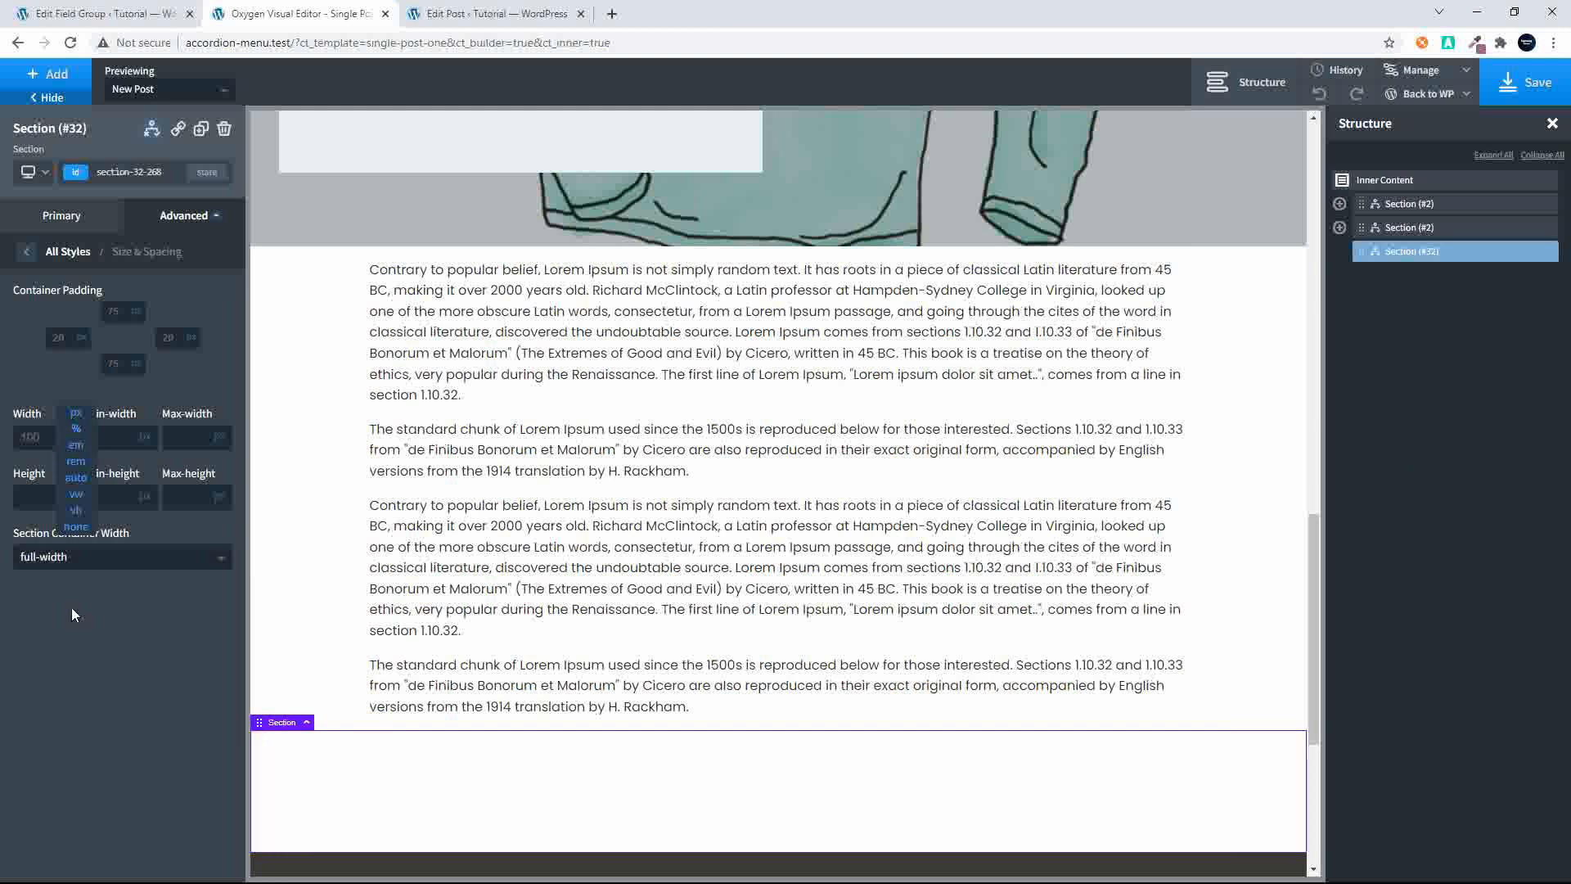
Step: Set the new section's container padding to 0 on all four sides
left_click(64, 337)
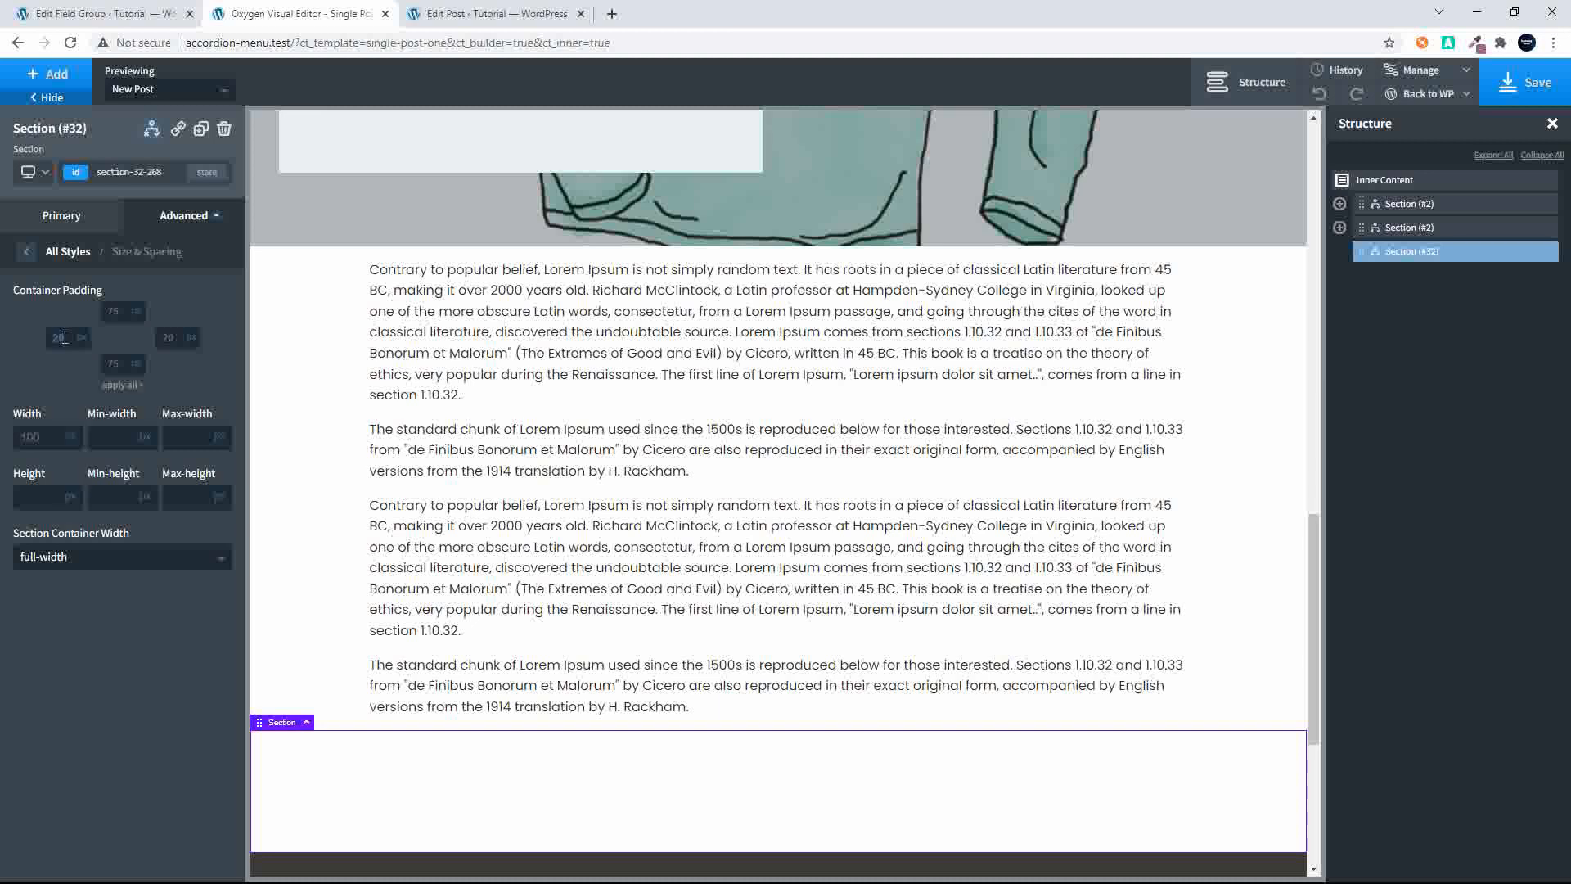
type("0")
left_click(127, 385)
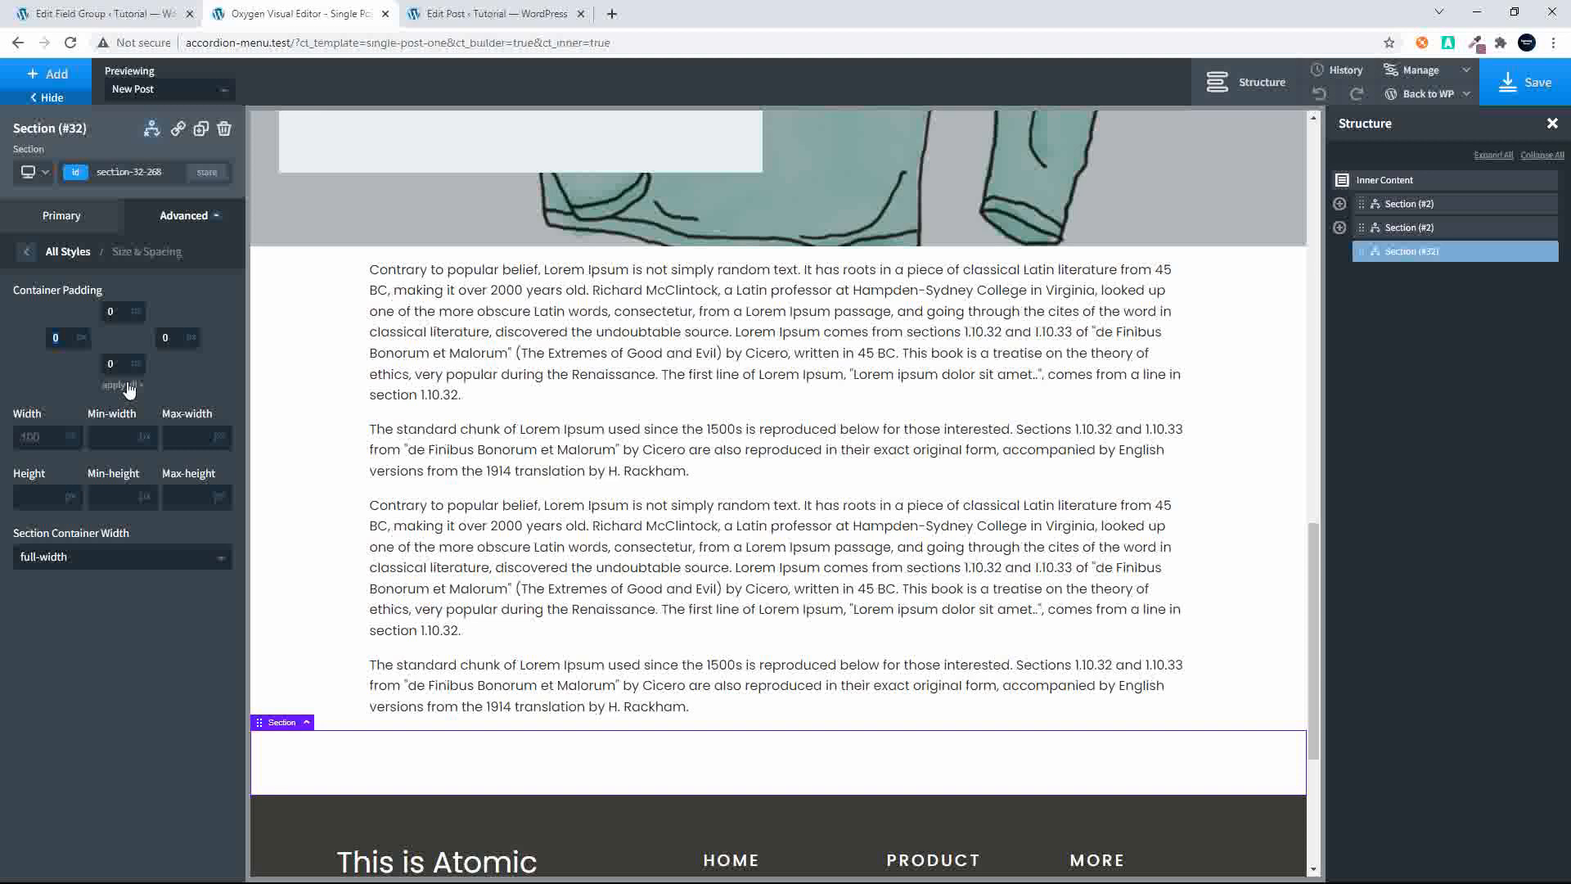
Step: Add a div inside the new section and open the div's size and spacing settings
left_click(54, 79)
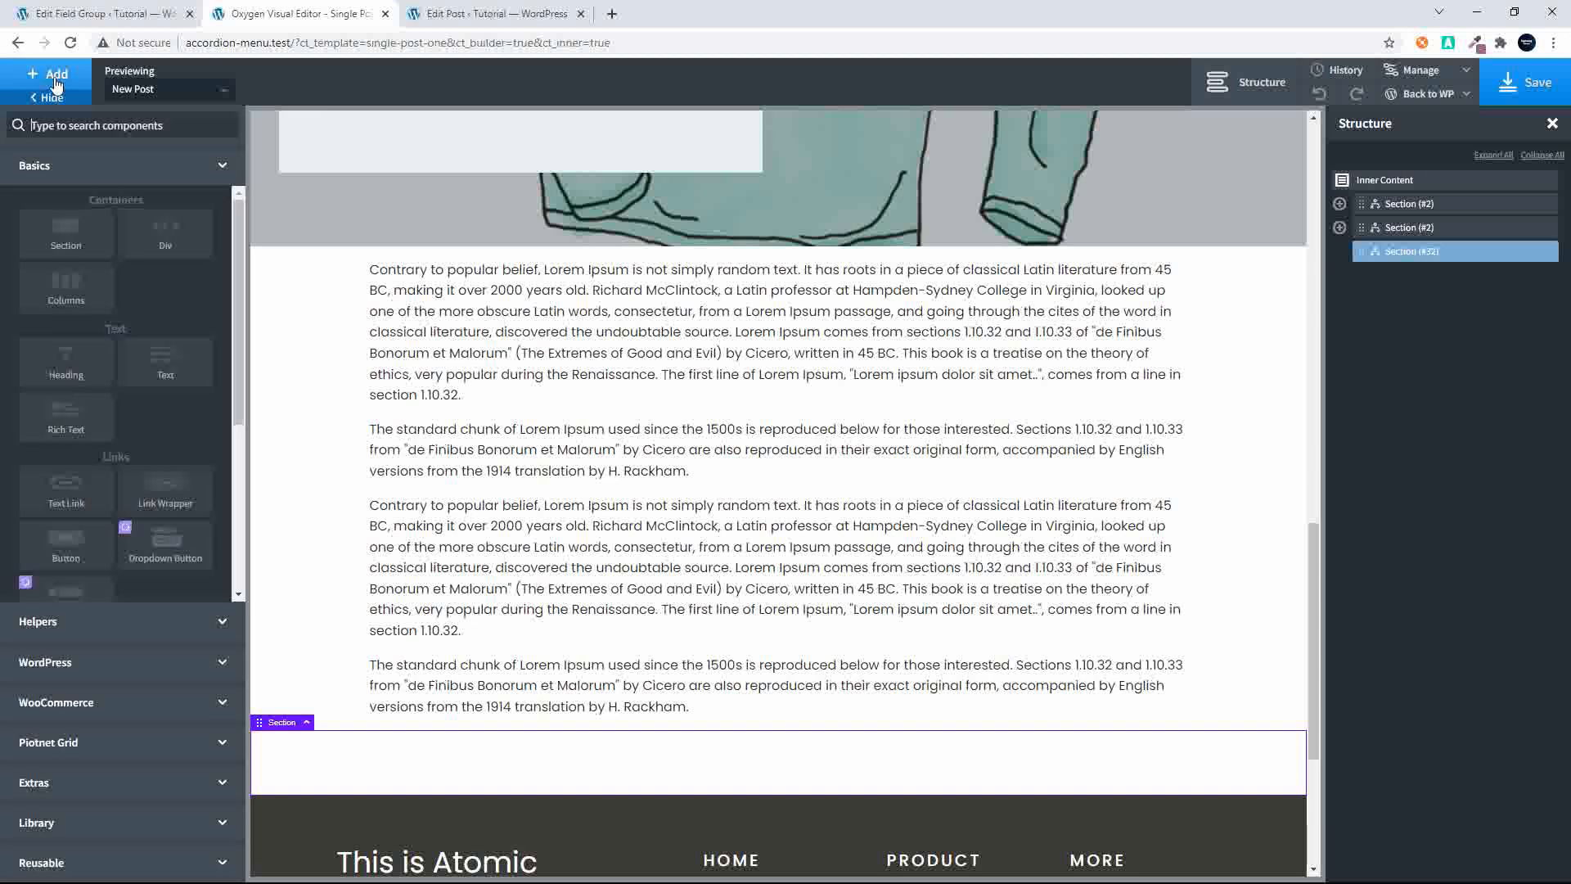
left_click(181, 247)
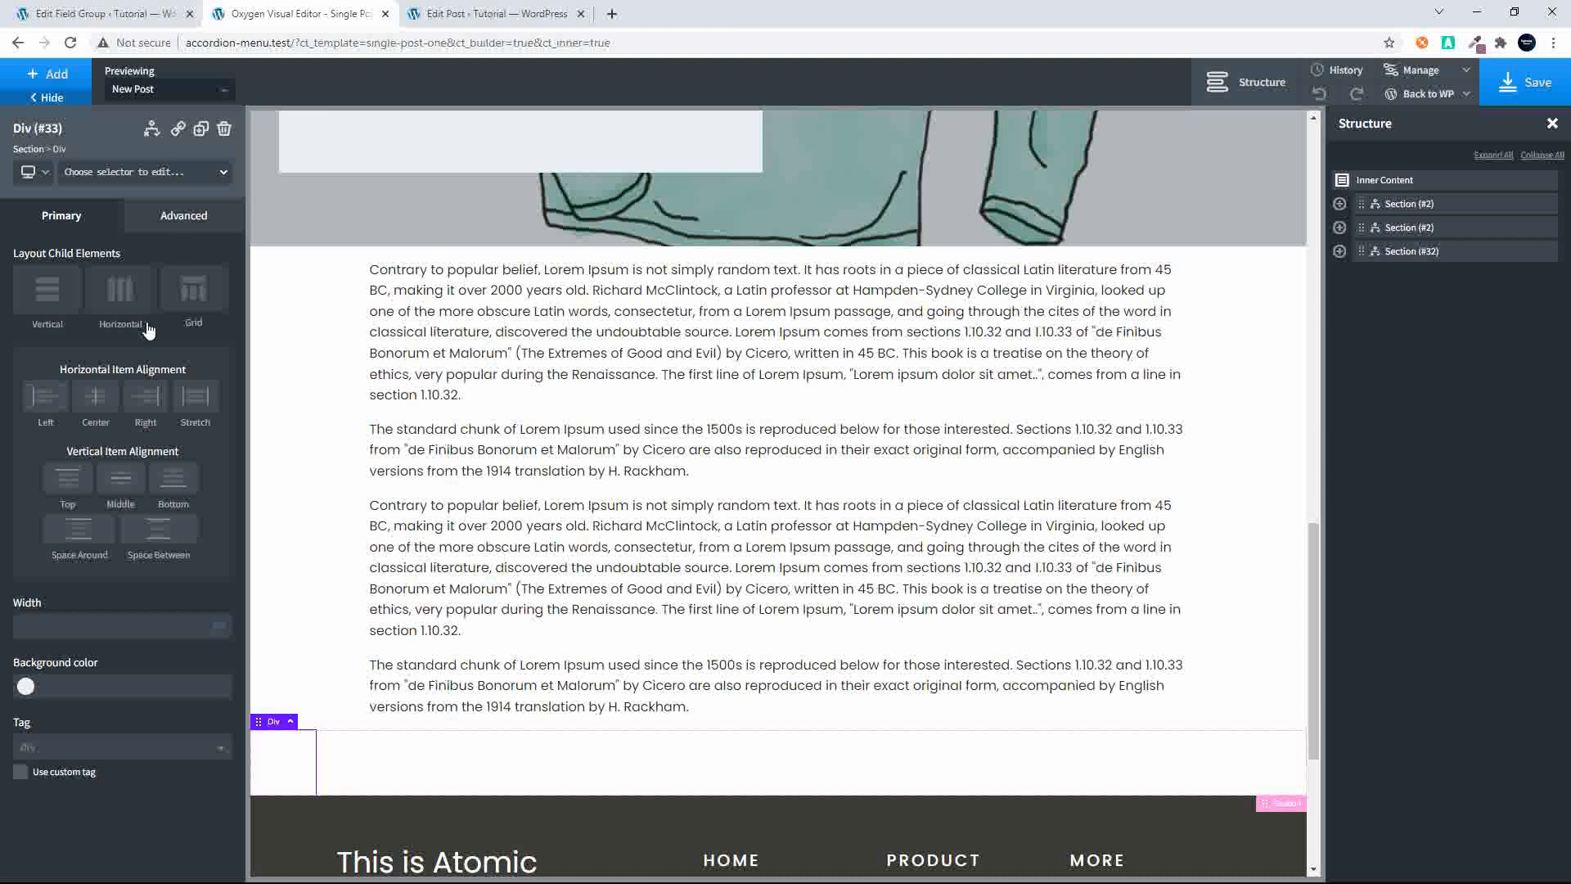
left_click(188, 215)
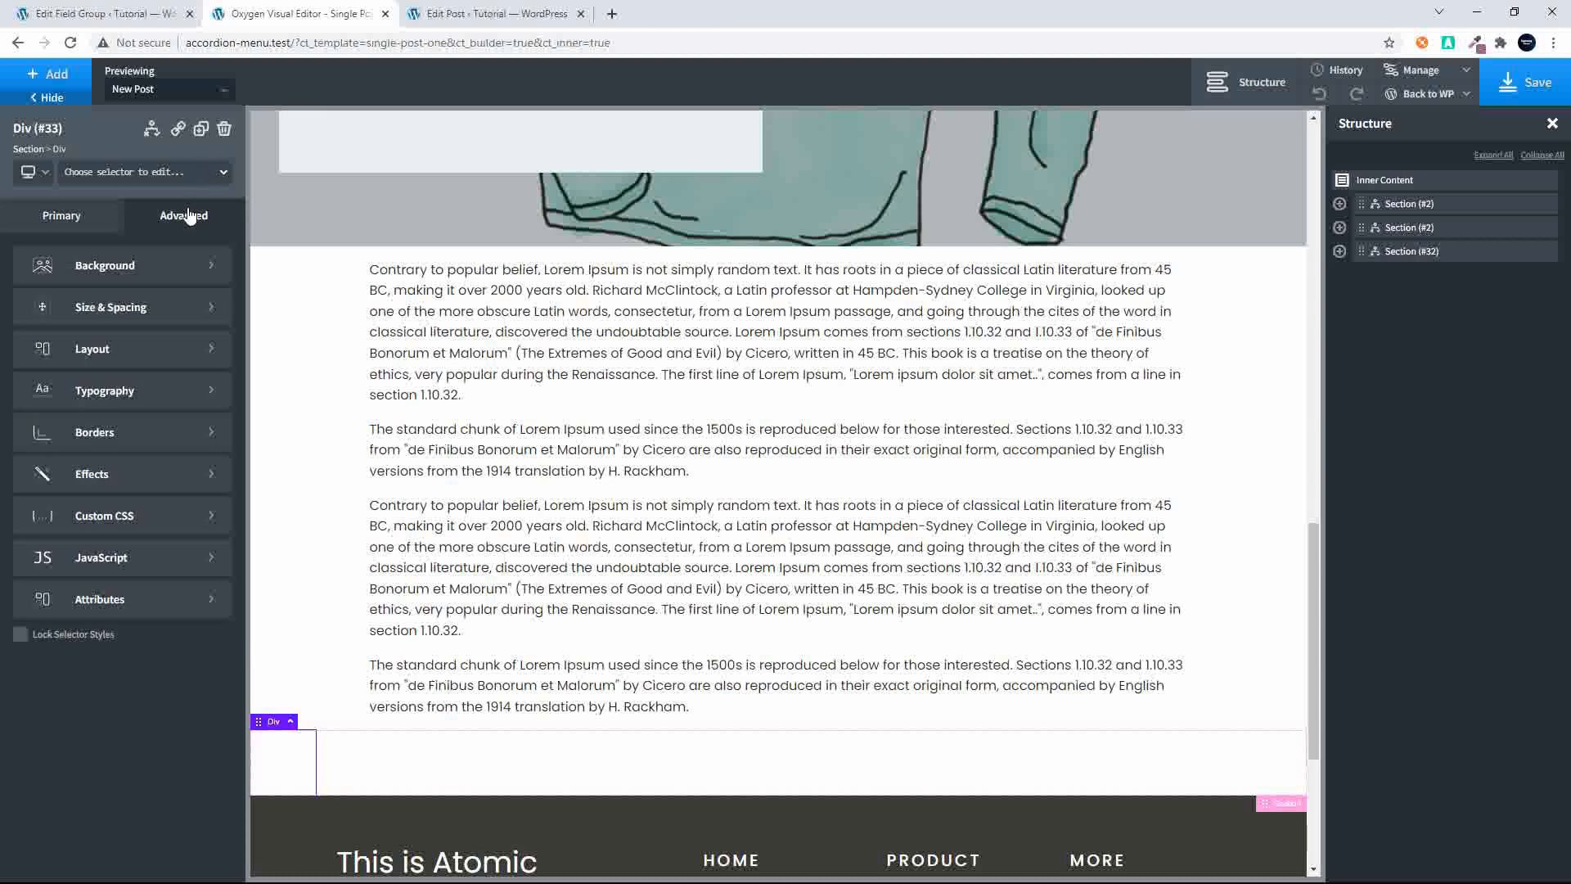
left_click(119, 326)
left_click(46, 437)
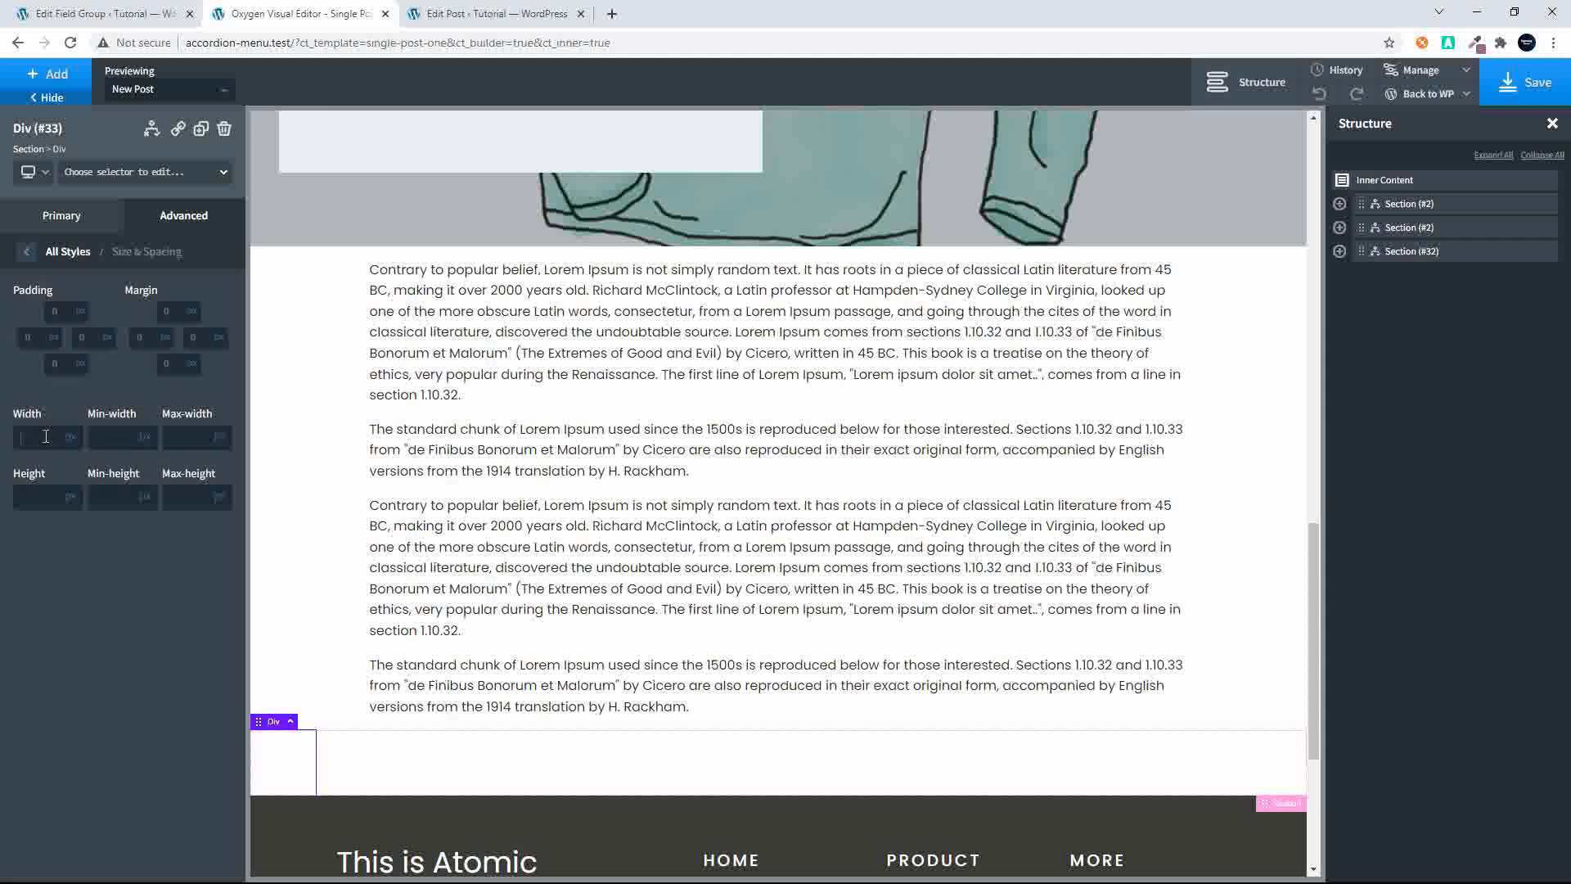
type("100")
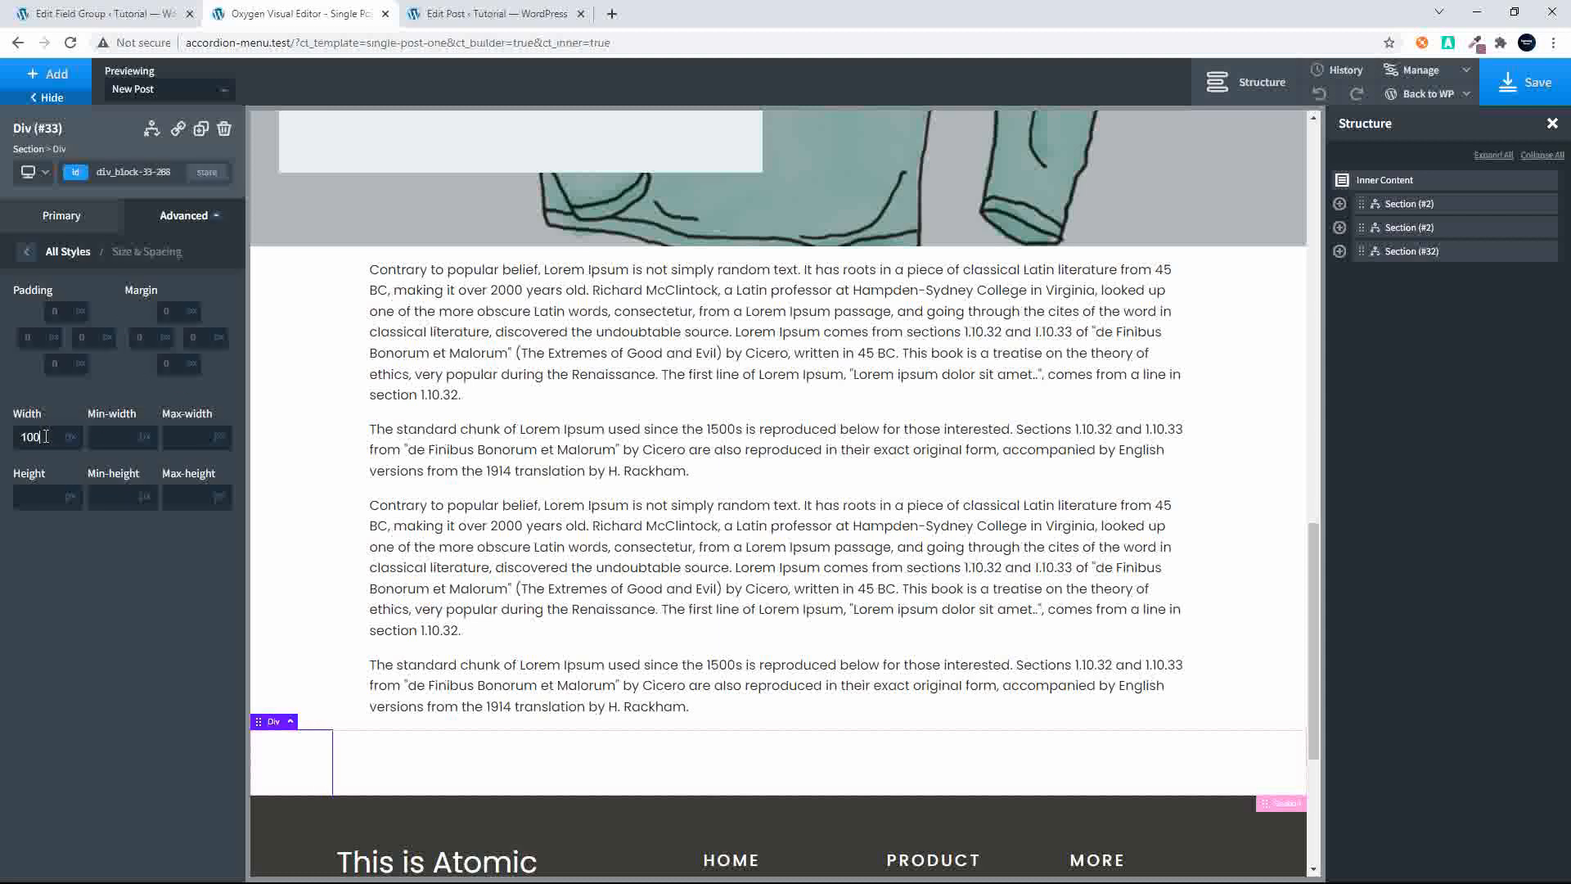
key("BackSpace")
key("BackSpace")
key("BackSpace")
type("1100")
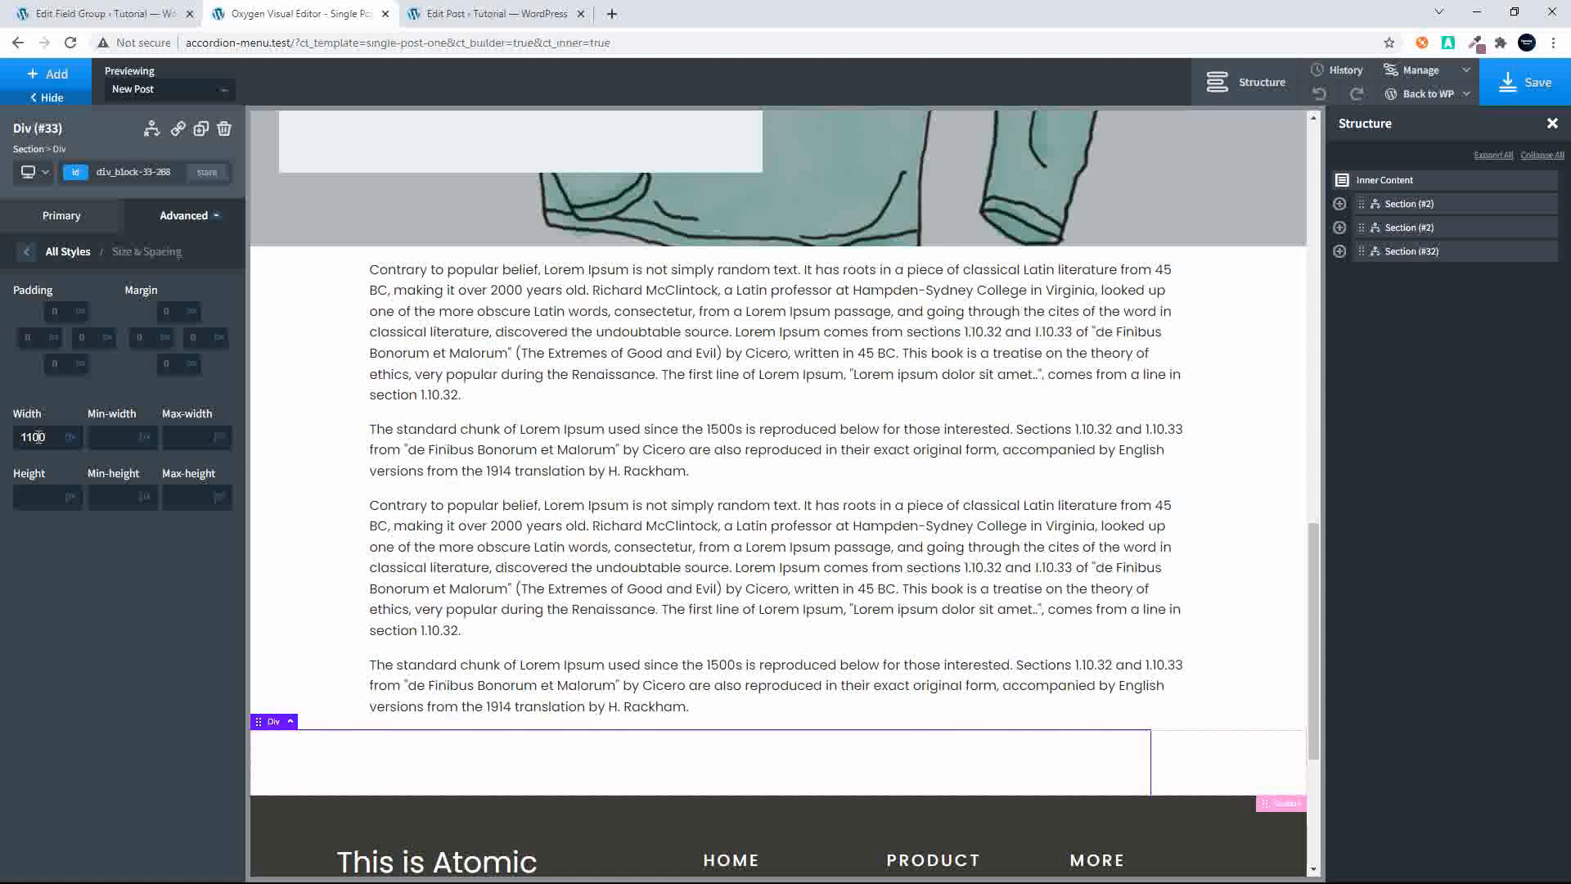
double_click(58, 430)
key("BackSpace")
Step: Set the div's maximum width to 1100 px and its left and right margins to auto
type("1100")
left_click(166, 337)
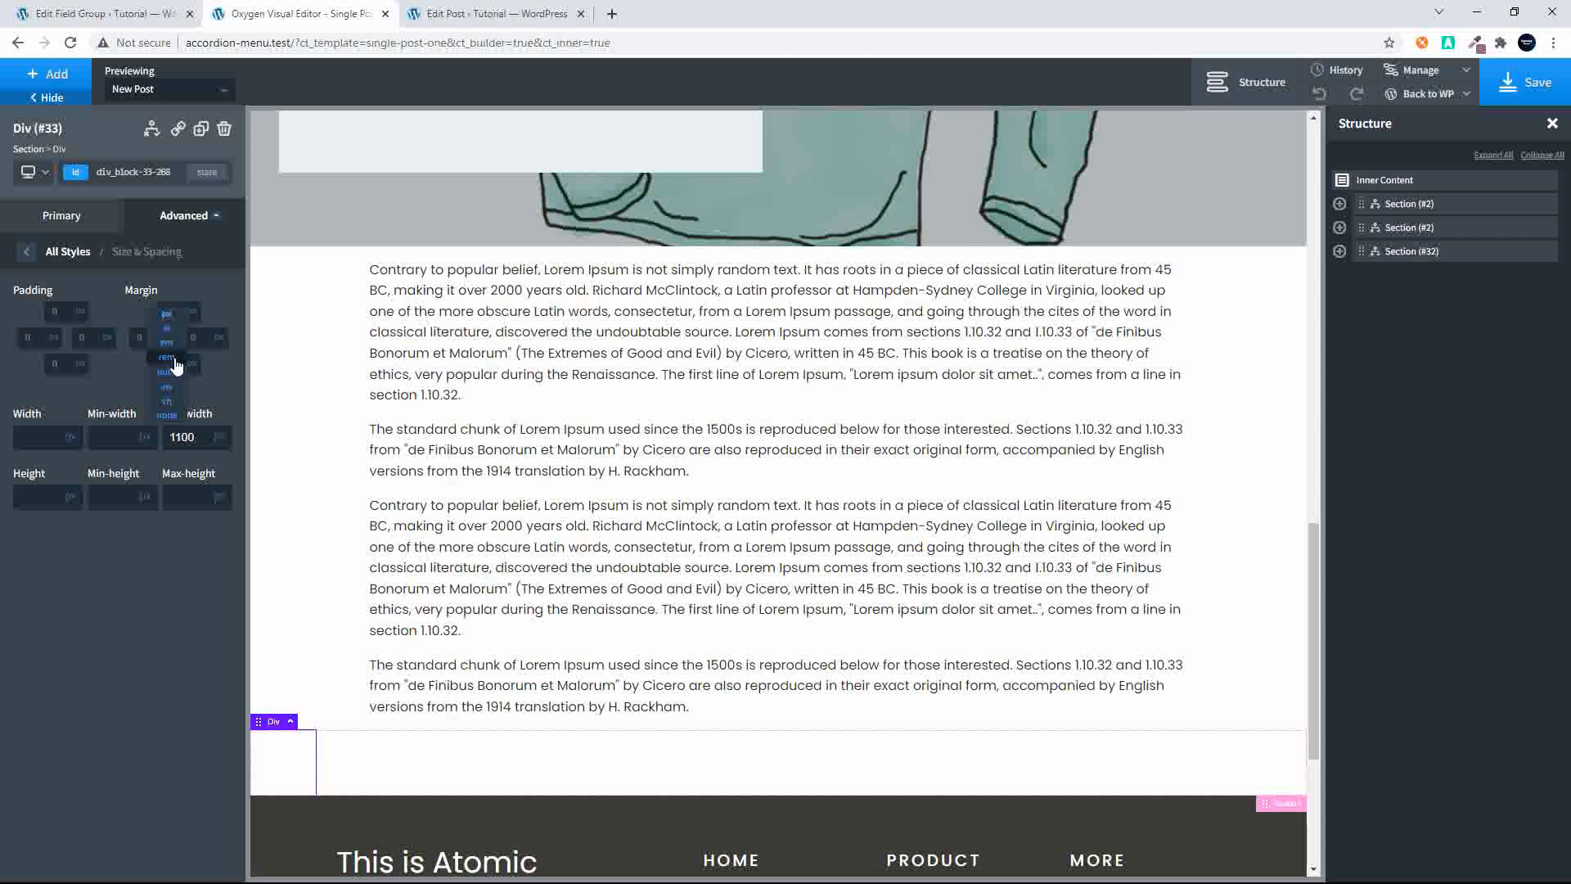
left_click(175, 372)
left_click(220, 338)
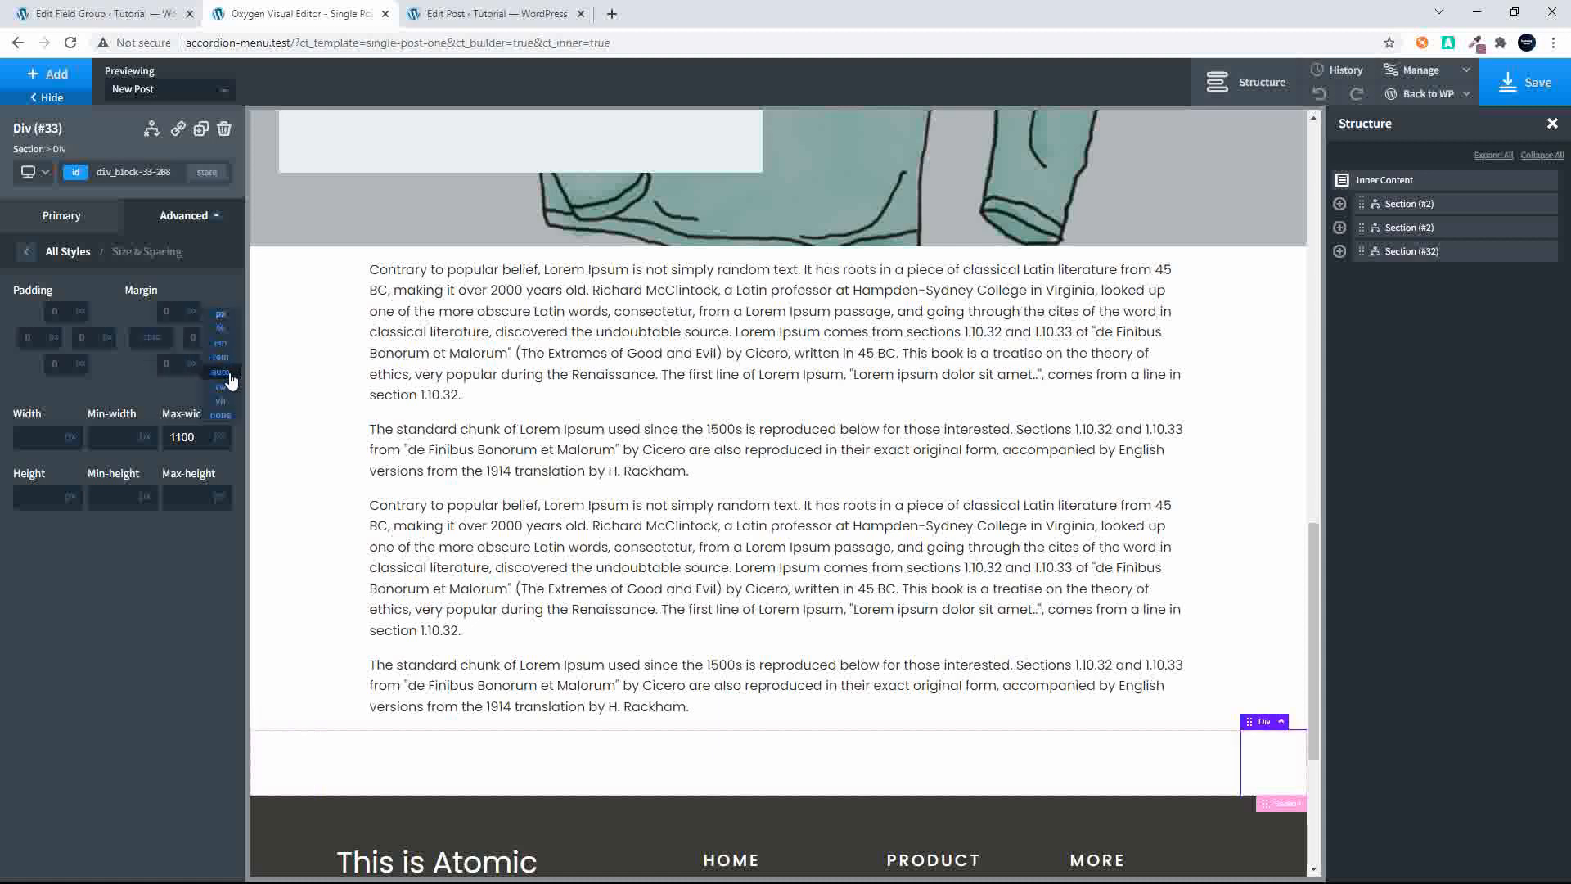
left_click(229, 372)
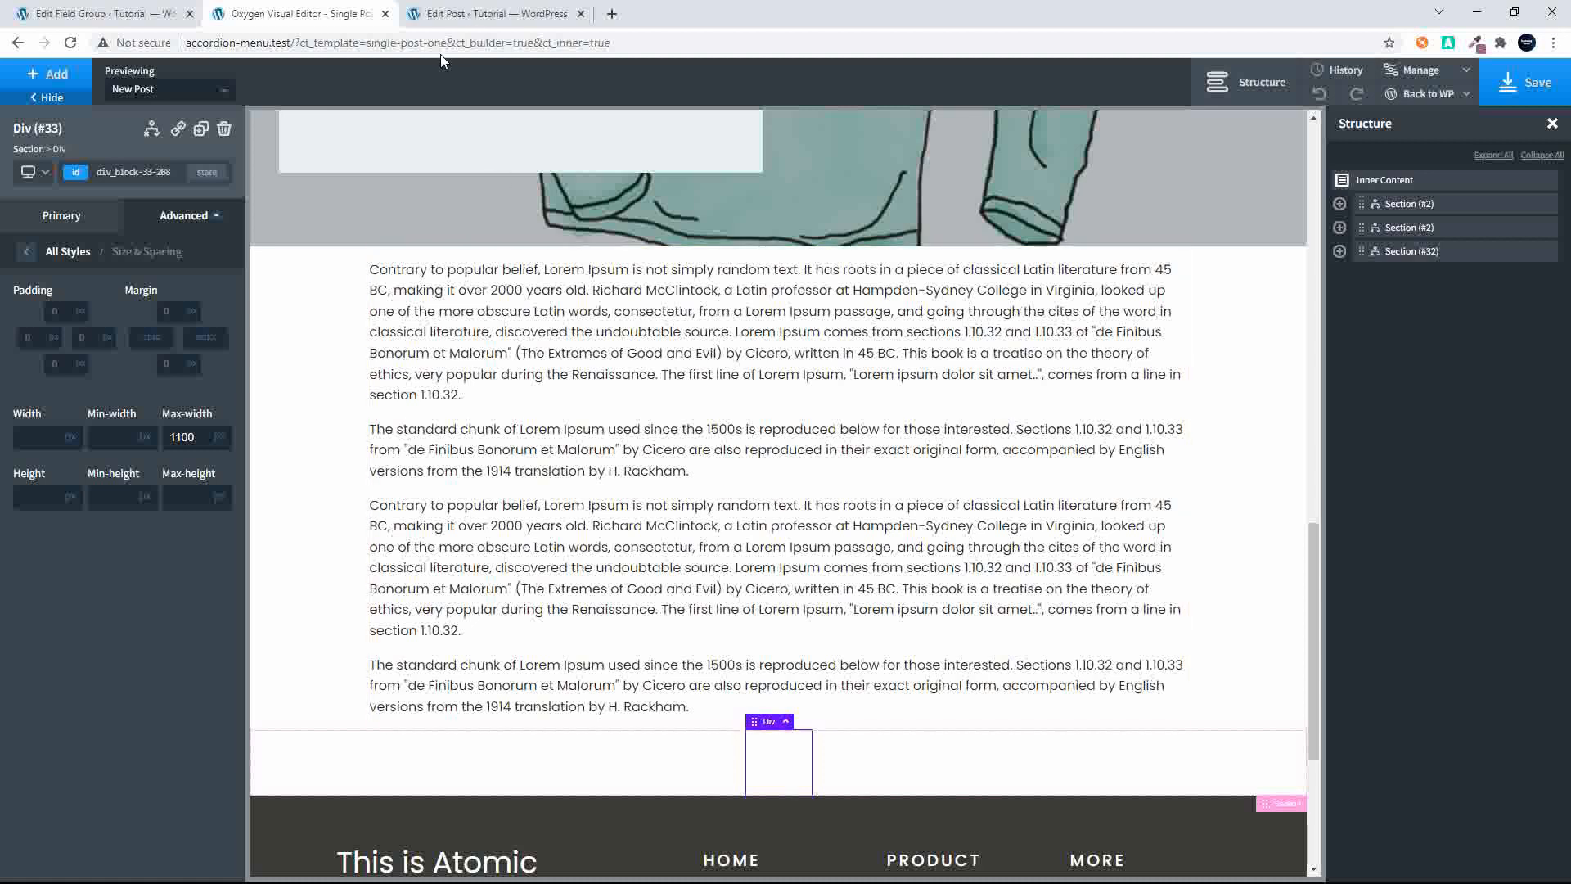
Step: Return to the New Post editor and view the published post on the front end
left_click(487, 13)
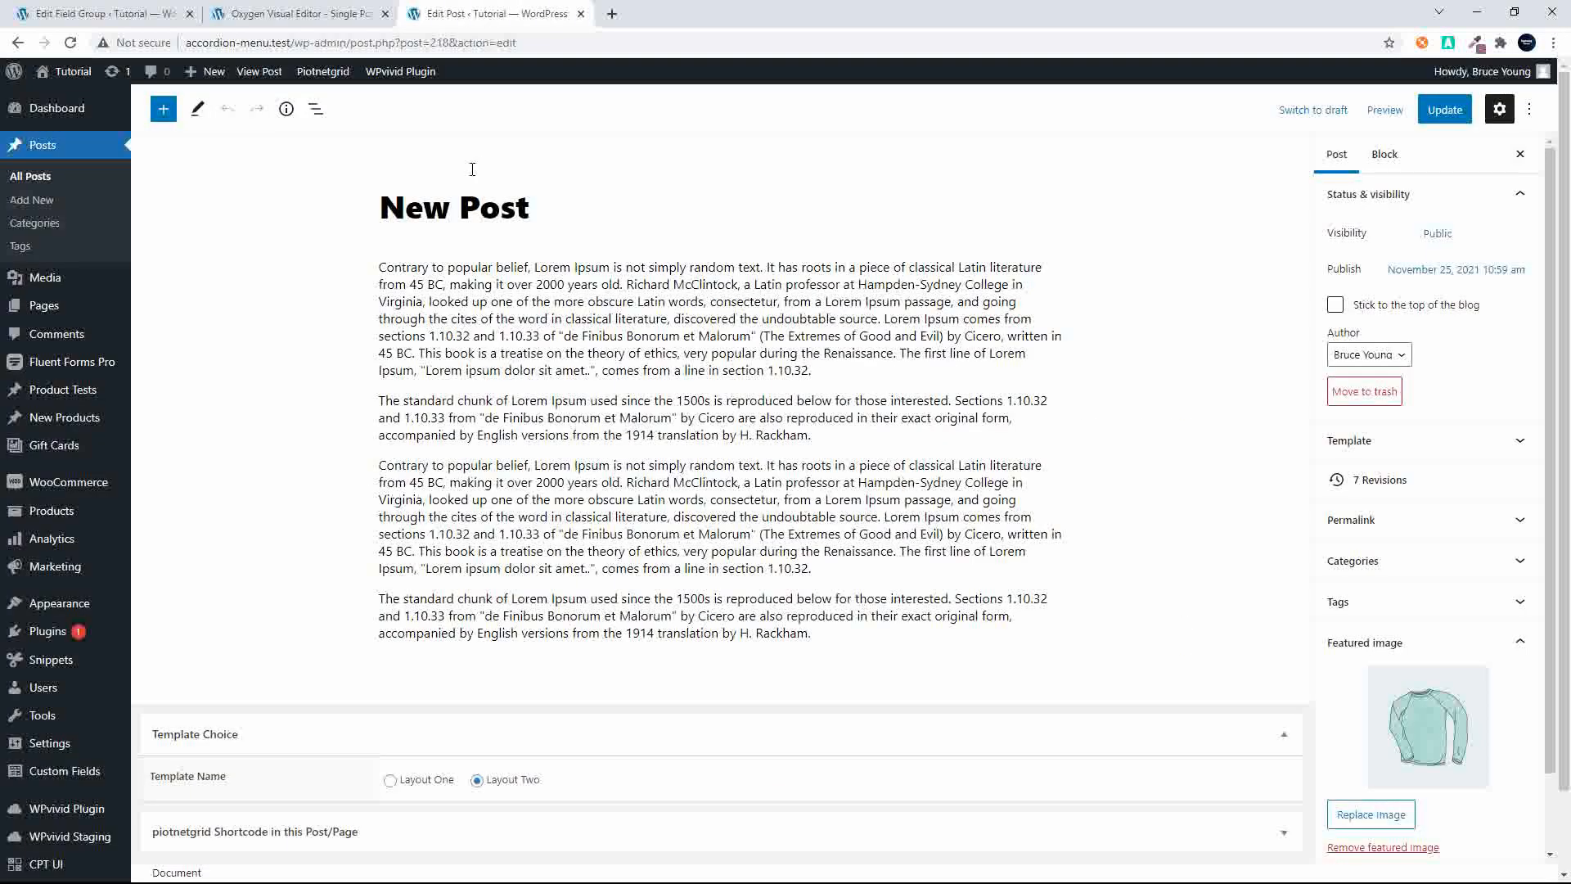
left_click(255, 72)
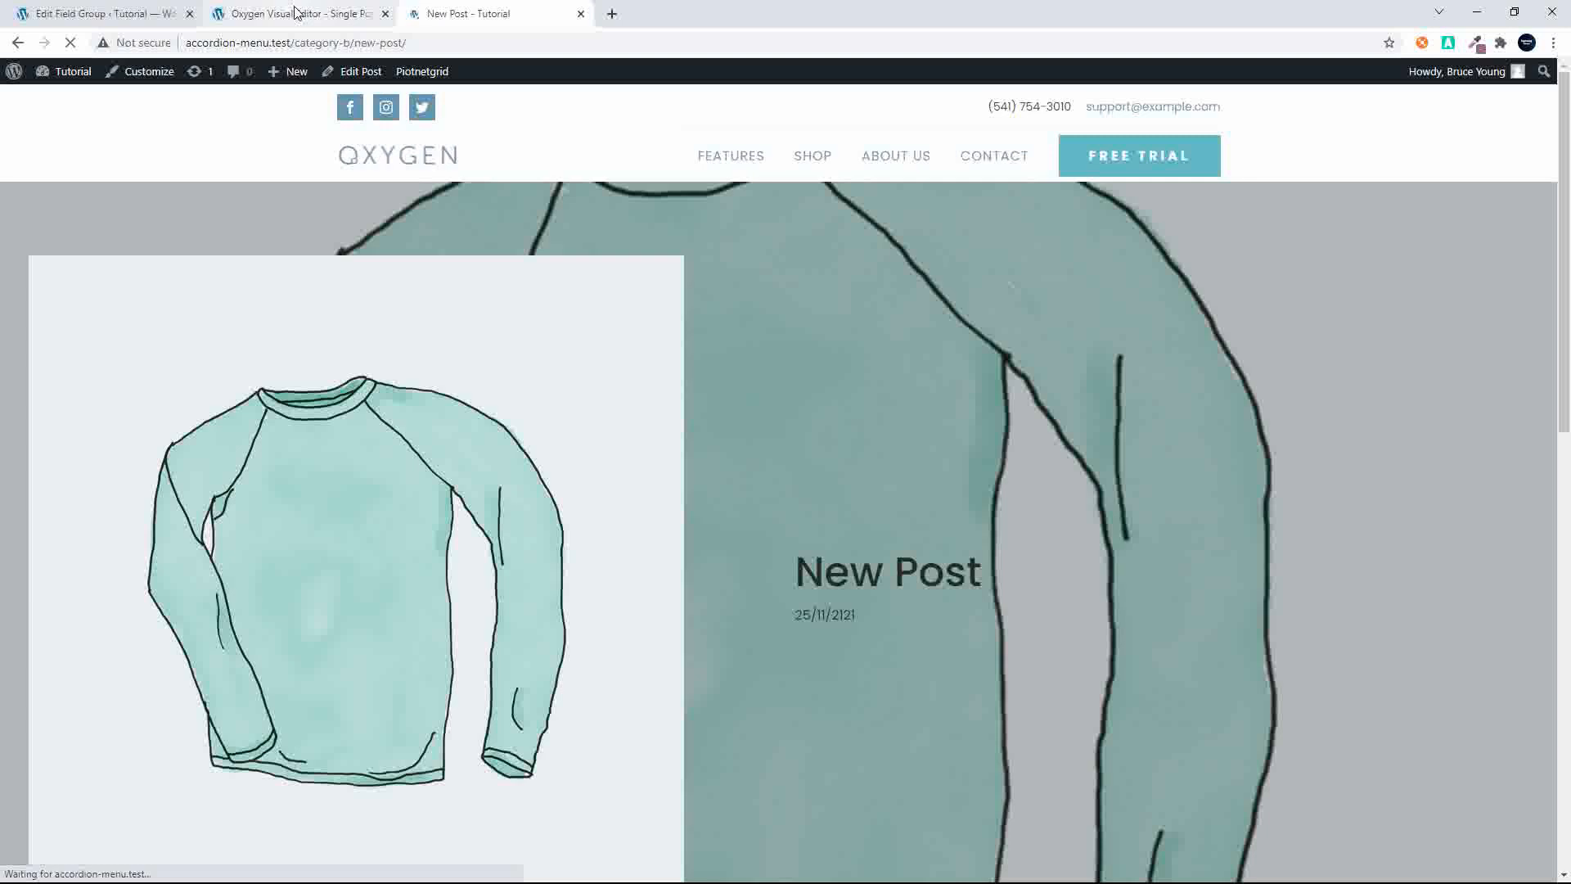
Step: Return the post tab to its editor, and in the Oxygen template add 50 50 columns inside the new section's div
left_click(18, 42)
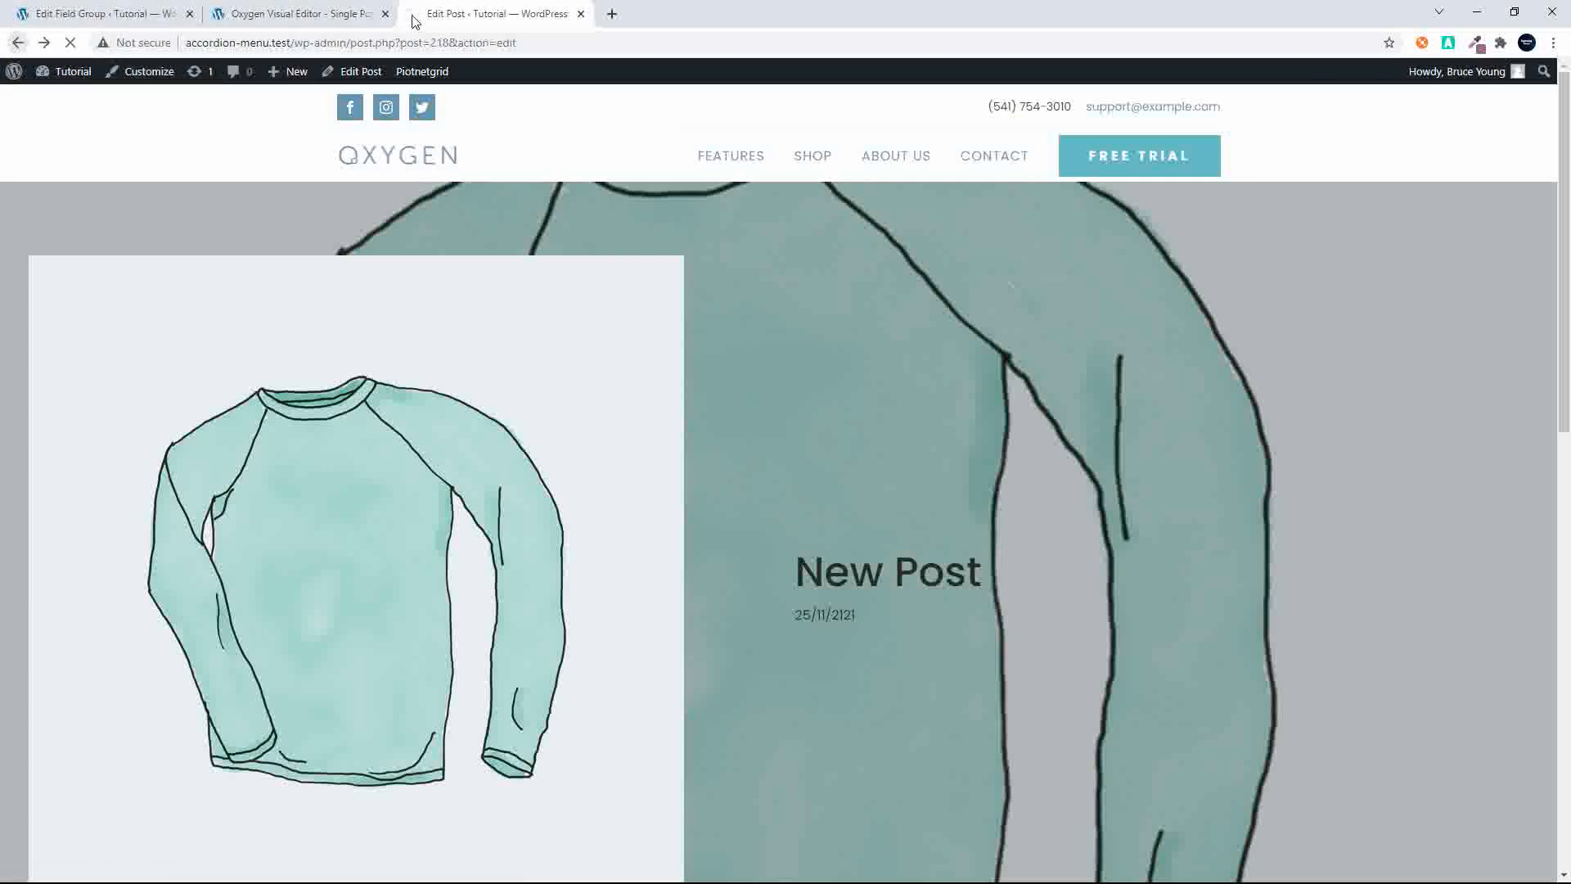
left_click(288, 15)
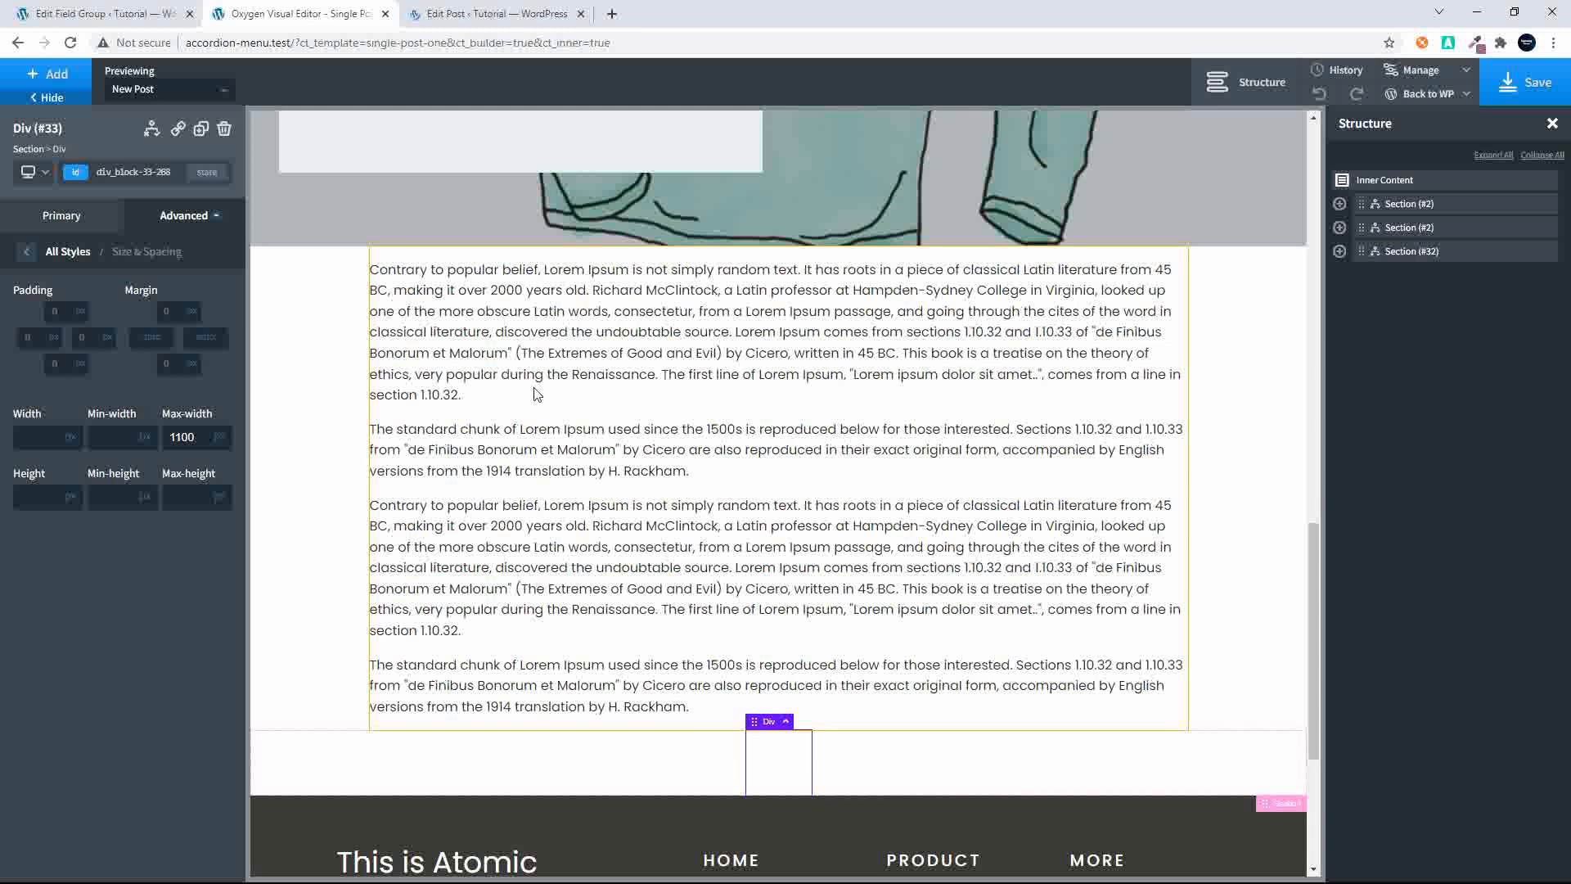
left_click(51, 74)
left_click(58, 282)
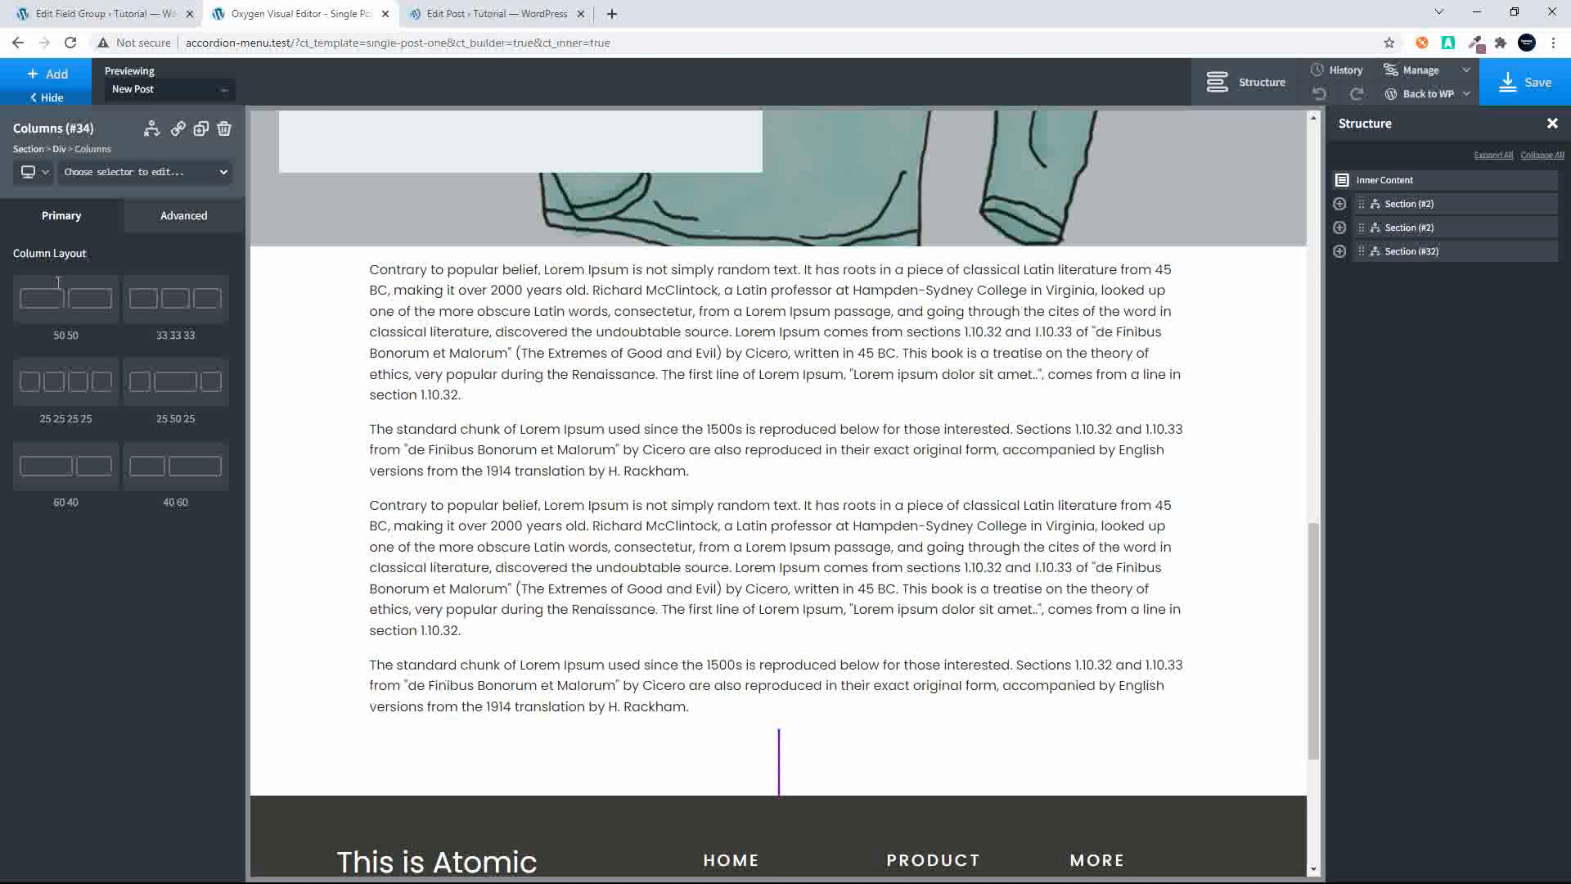
left_click(72, 301)
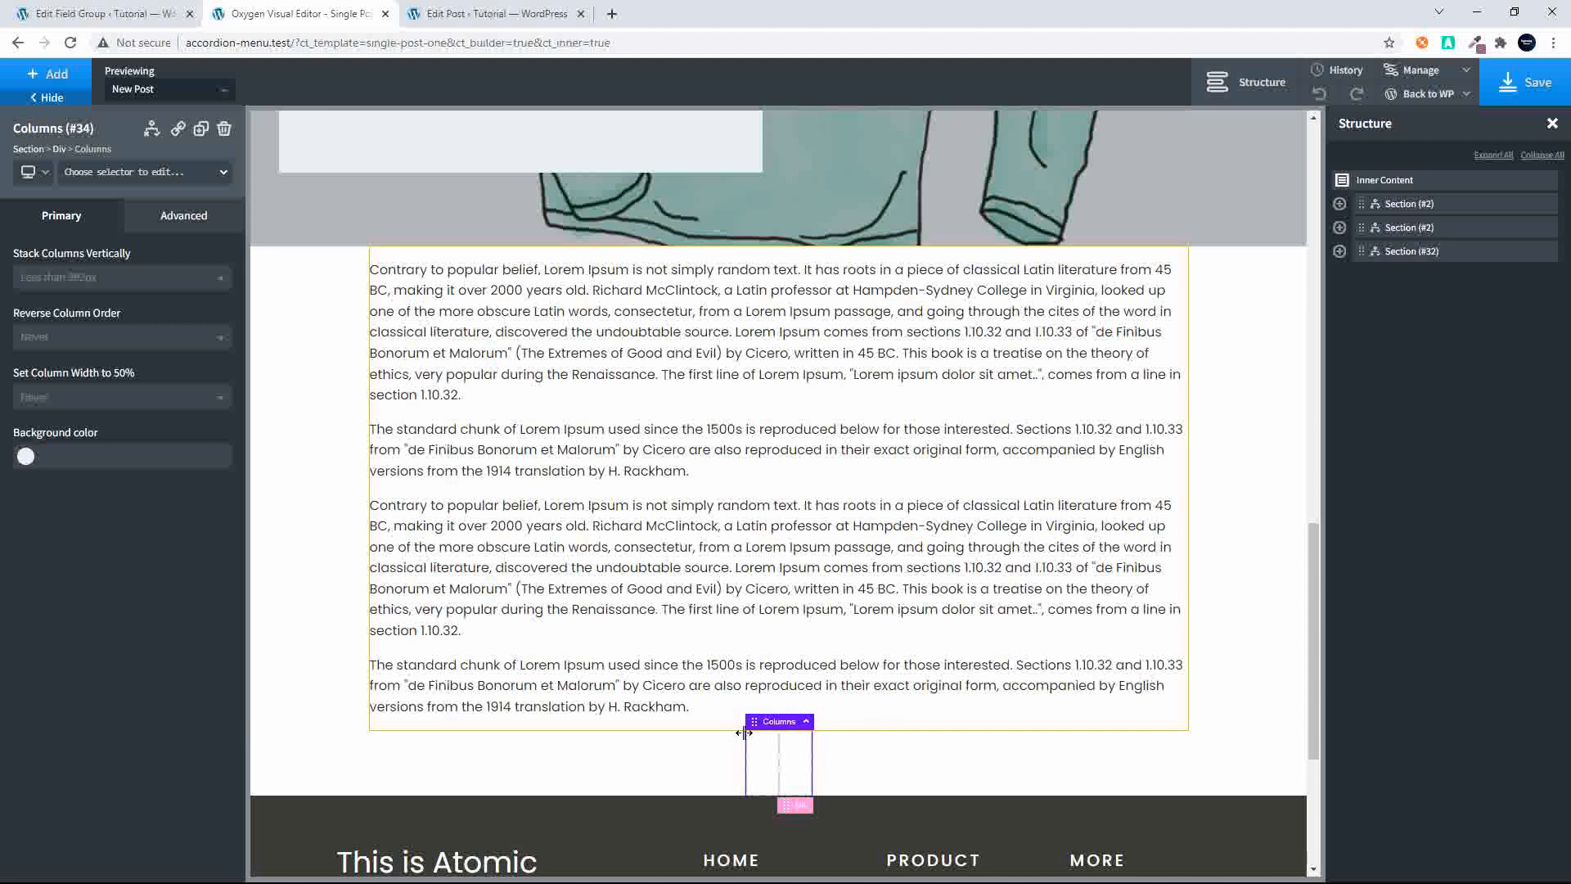
Step: Add an image element inside the first column of the new section
left_click(773, 763)
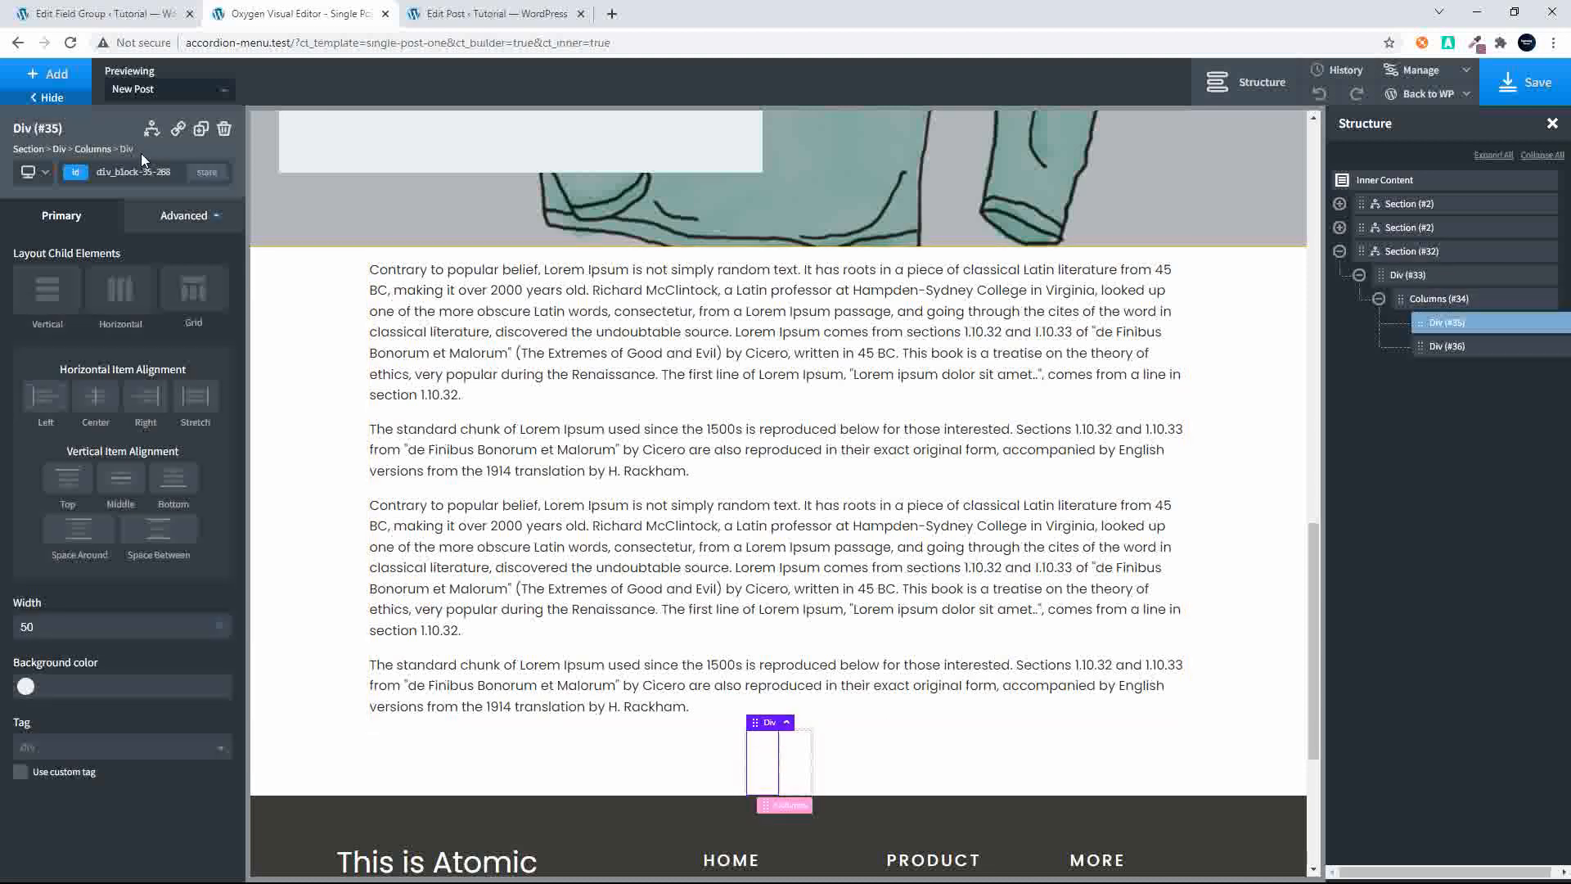
left_click(41, 76)
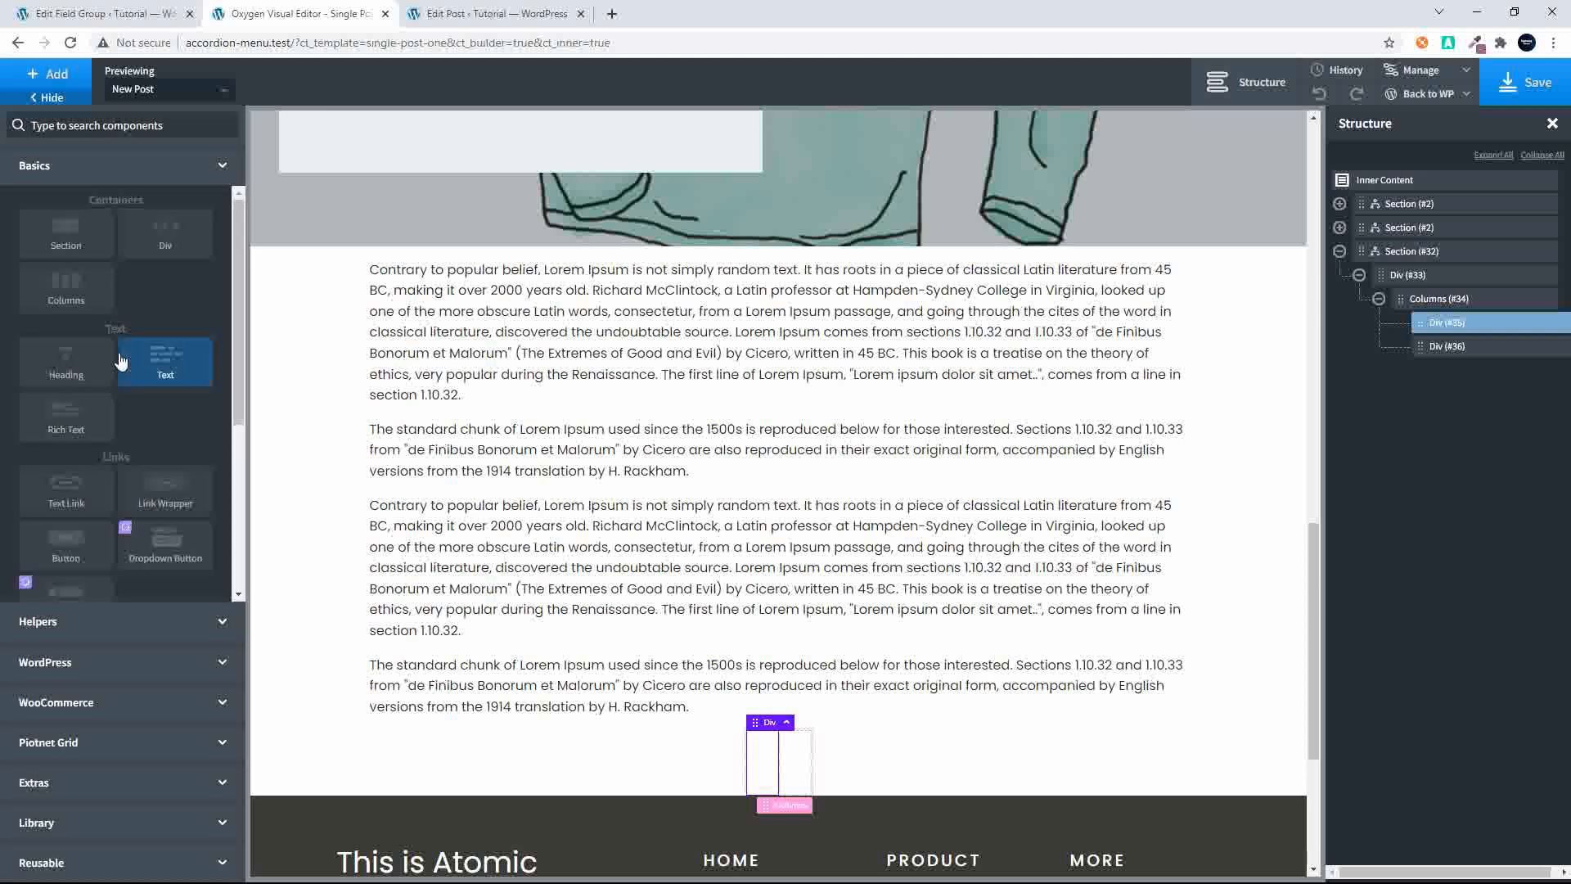
scroll(120, 361, "down", 3)
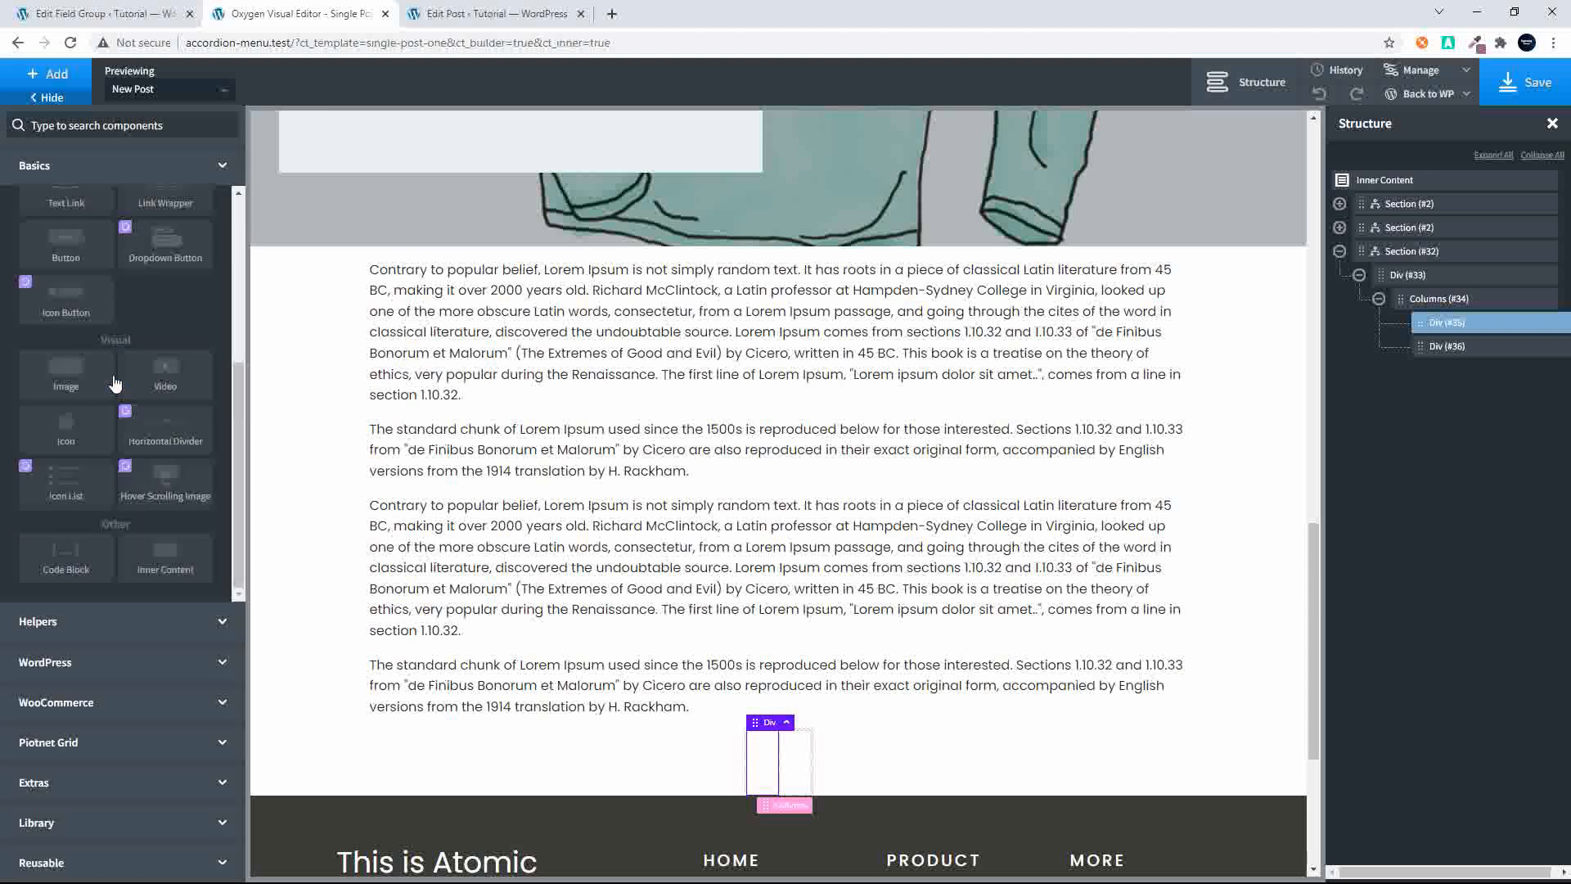
left_click(69, 375)
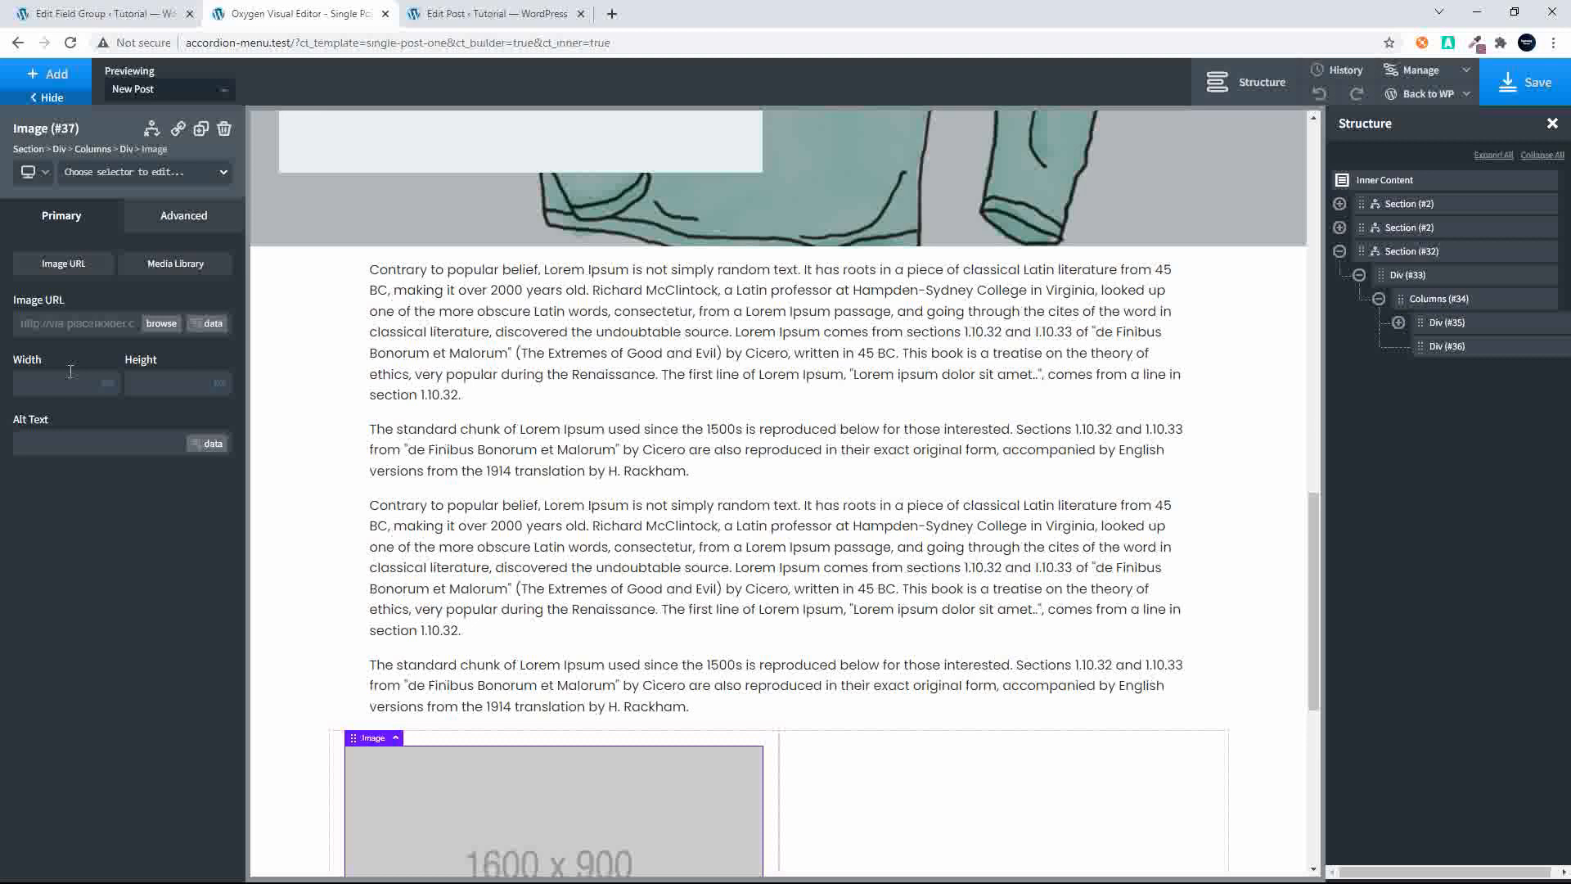
Step: Set the image's source to the post's featured image at Large size using dynamic data
left_click(210, 324)
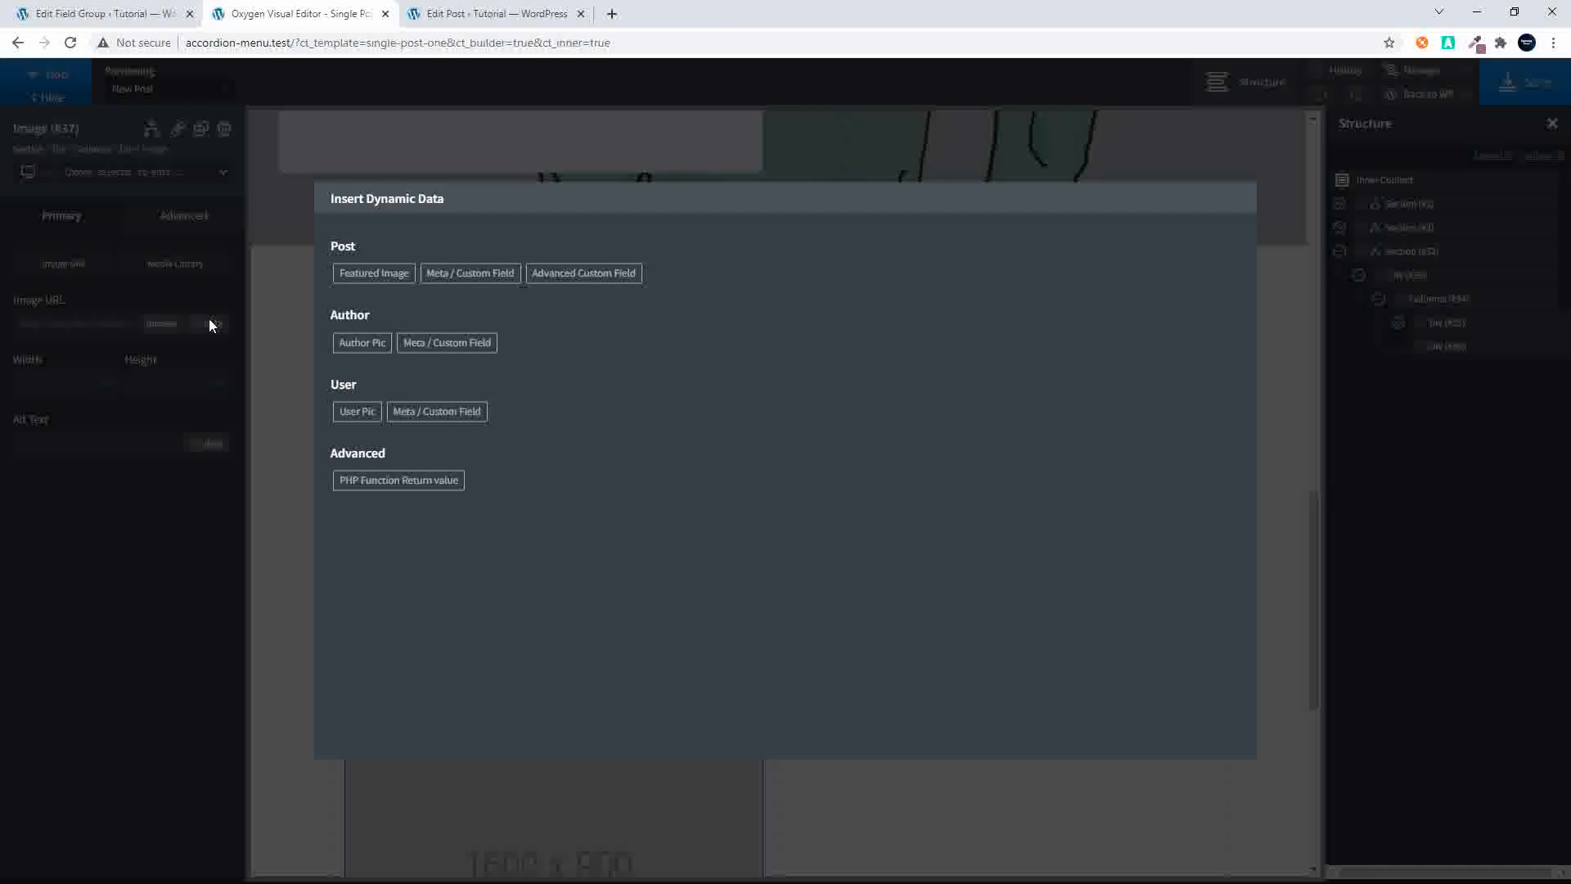
left_click(383, 272)
left_click(390, 285)
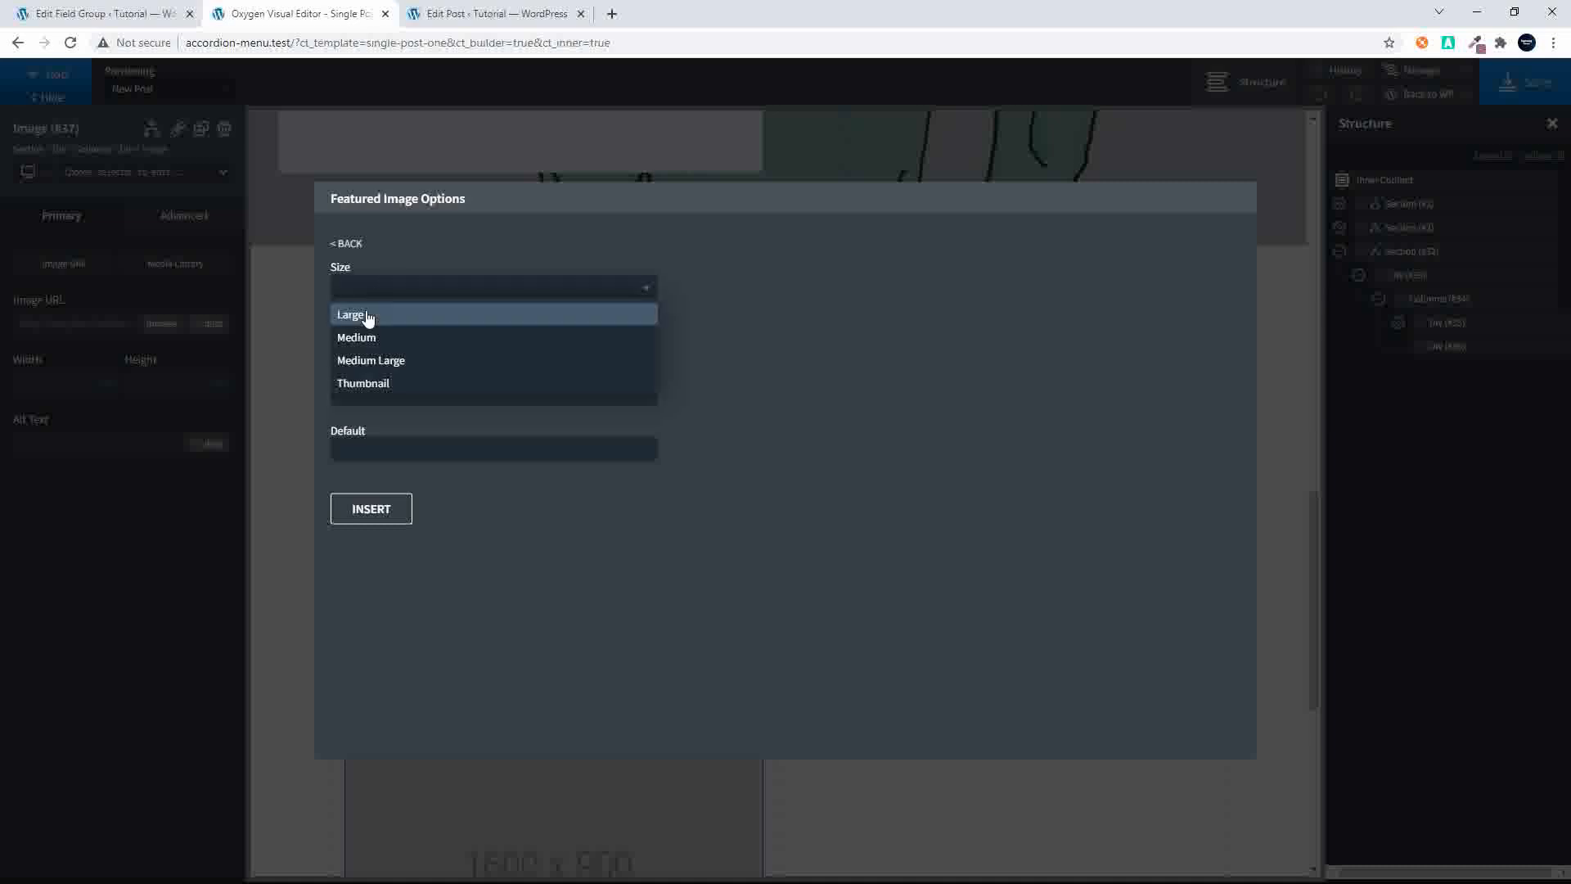
left_click(365, 311)
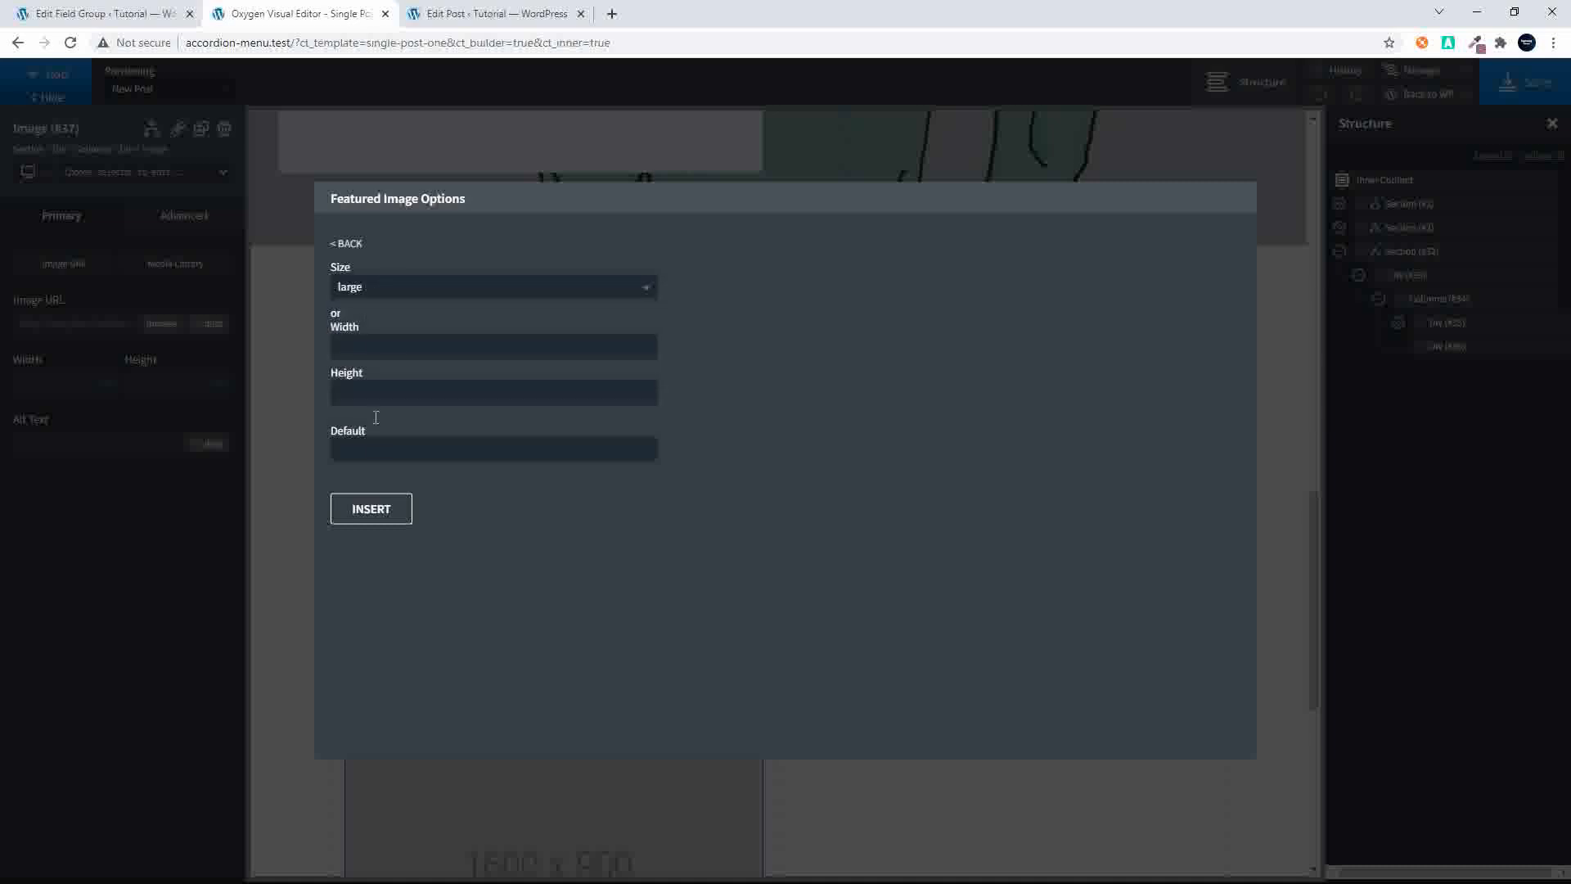
left_click(368, 508)
Step: Add a heading to the second column and replace its text with the dynamic post title, without a link
left_click(866, 769)
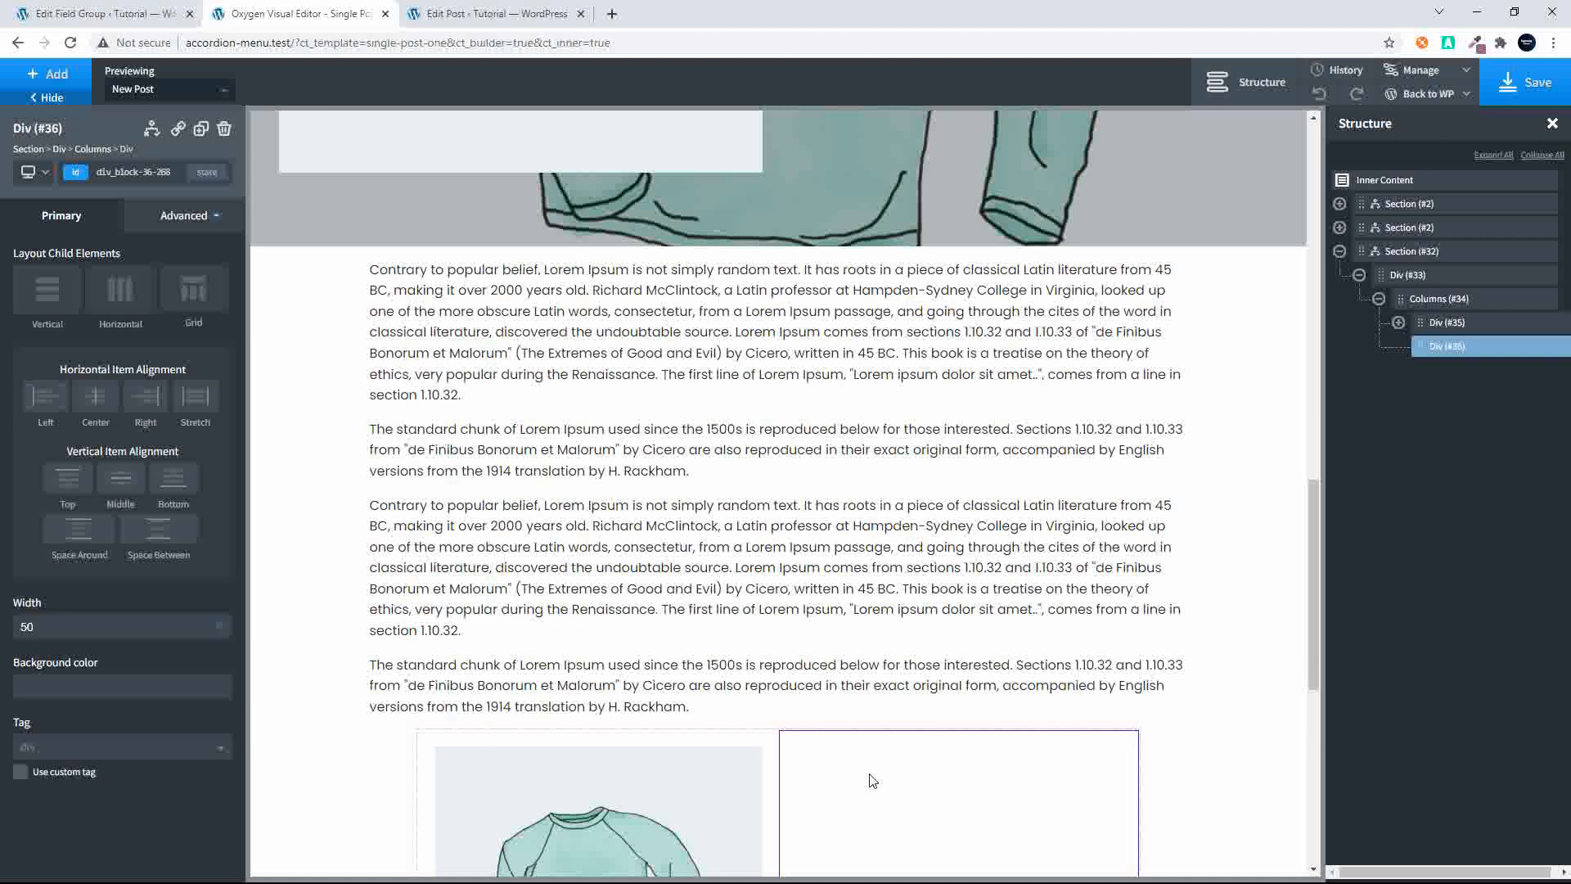
left_click(49, 76)
scroll(74, 270, "up", 3)
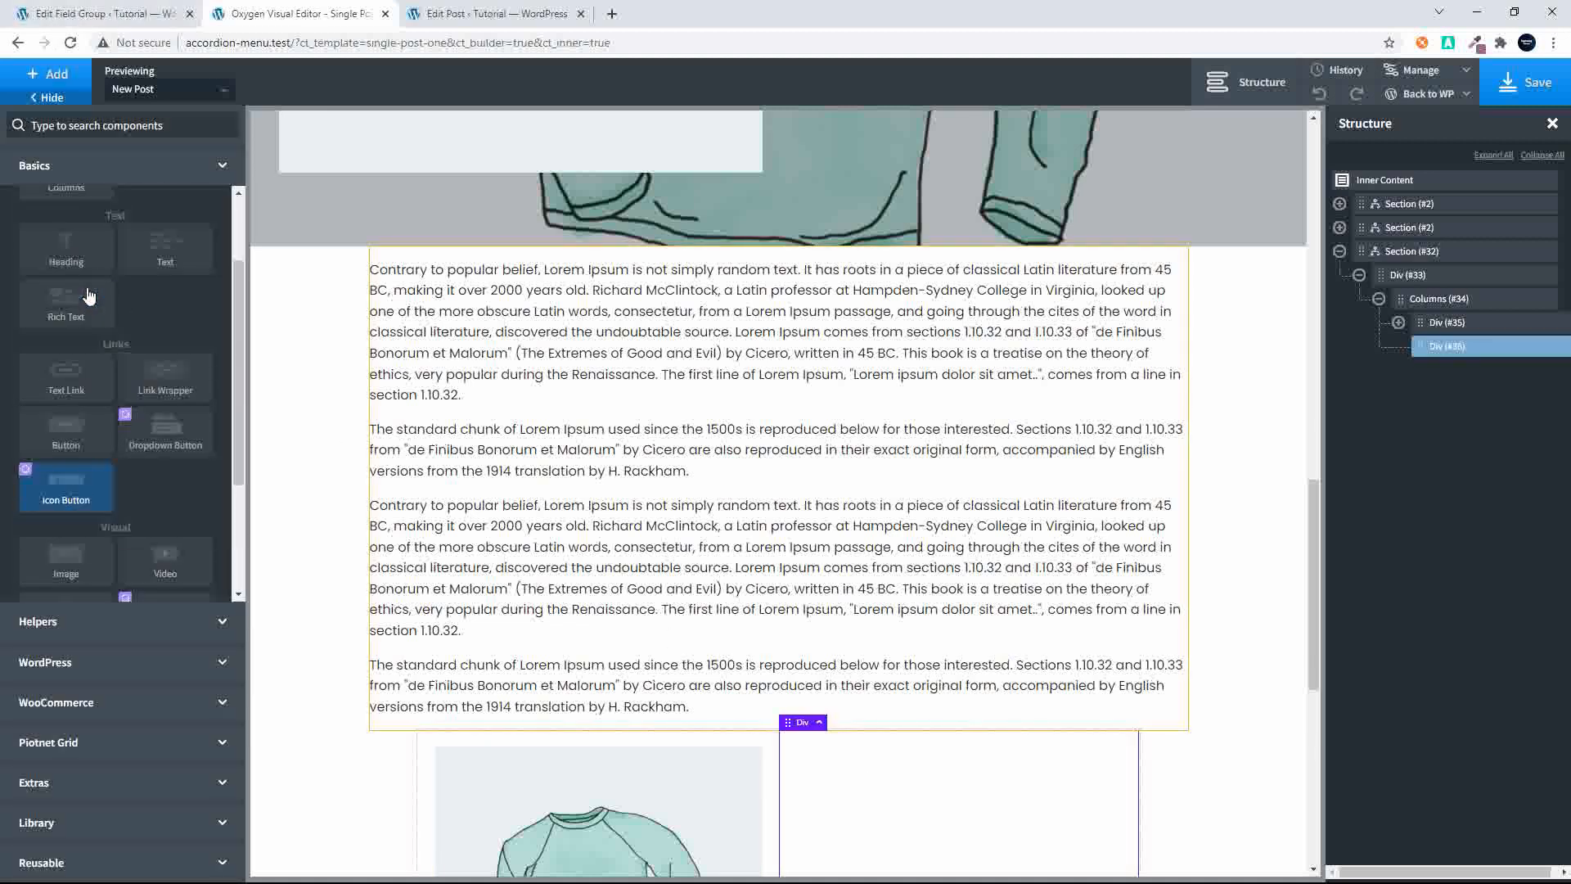
left_click(69, 286)
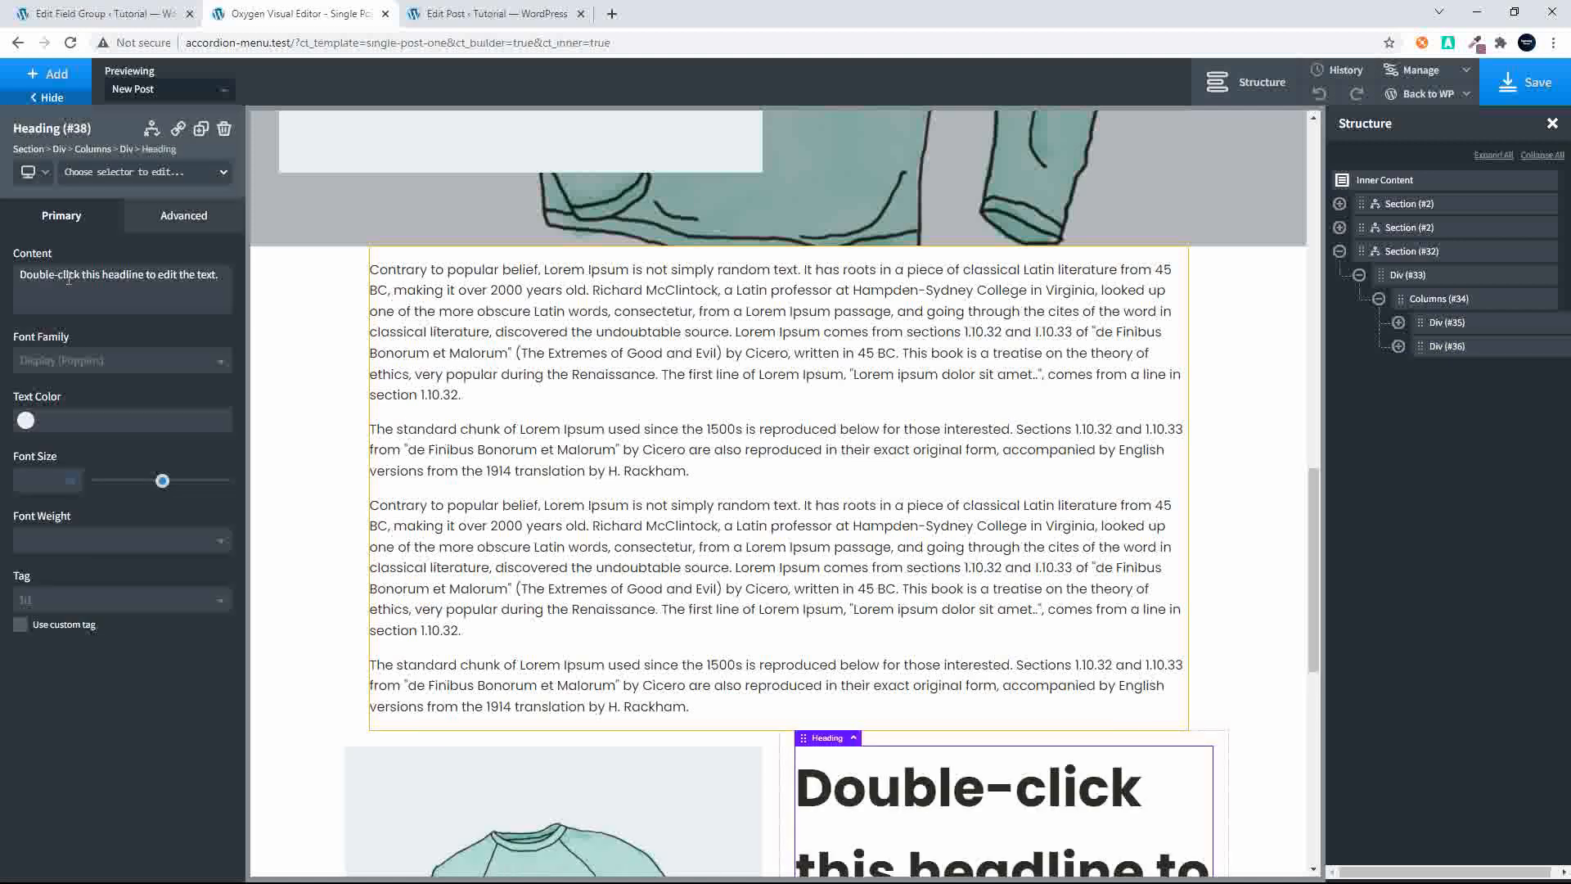
double_click(925, 791)
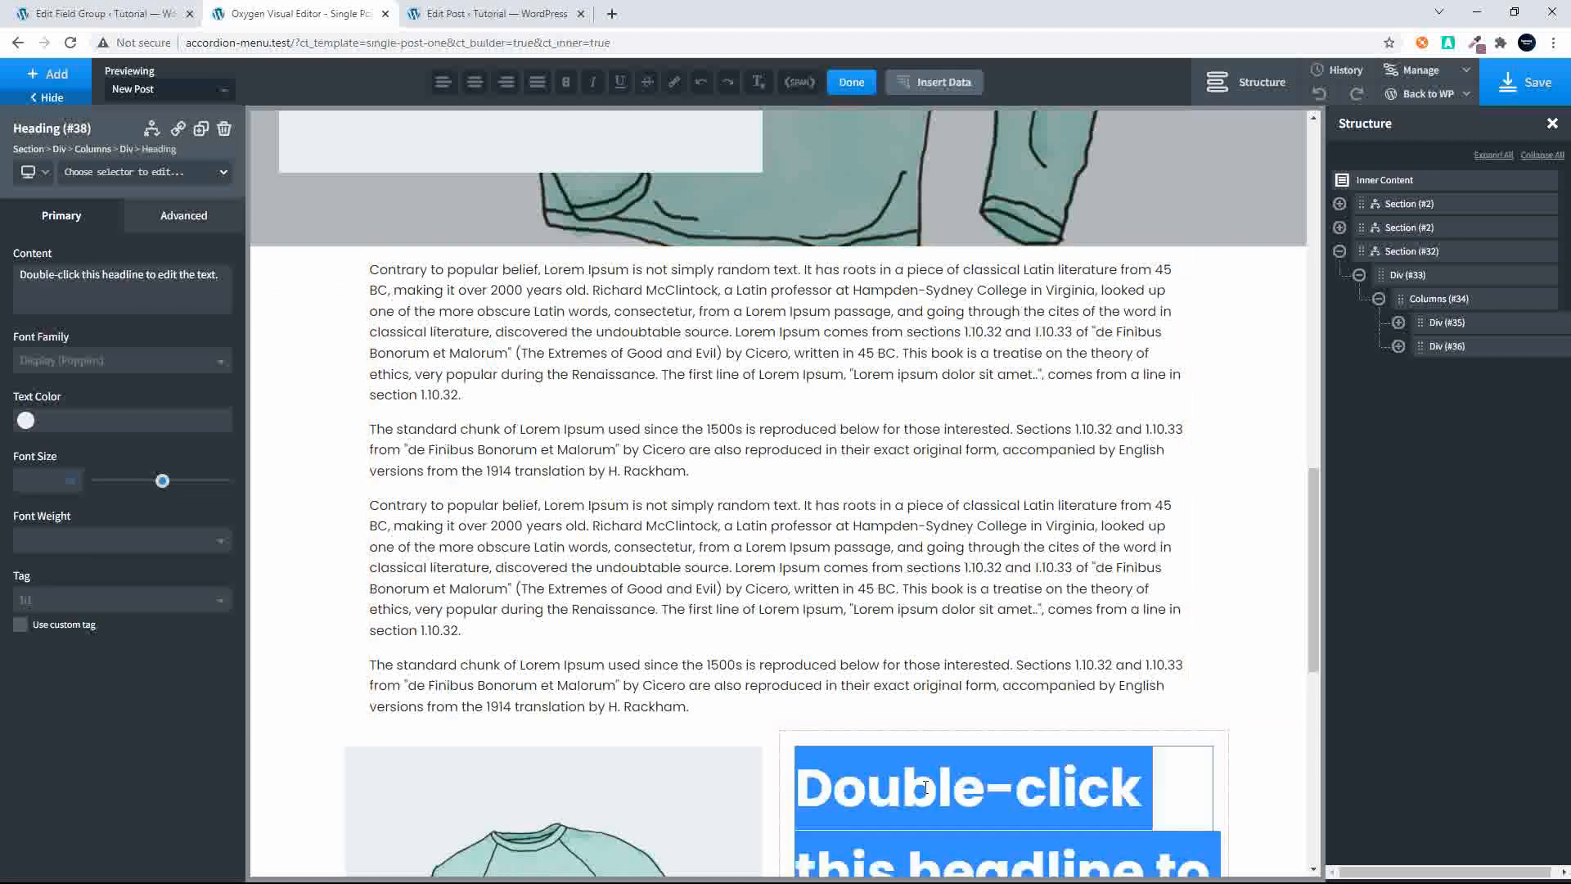
left_click(941, 90)
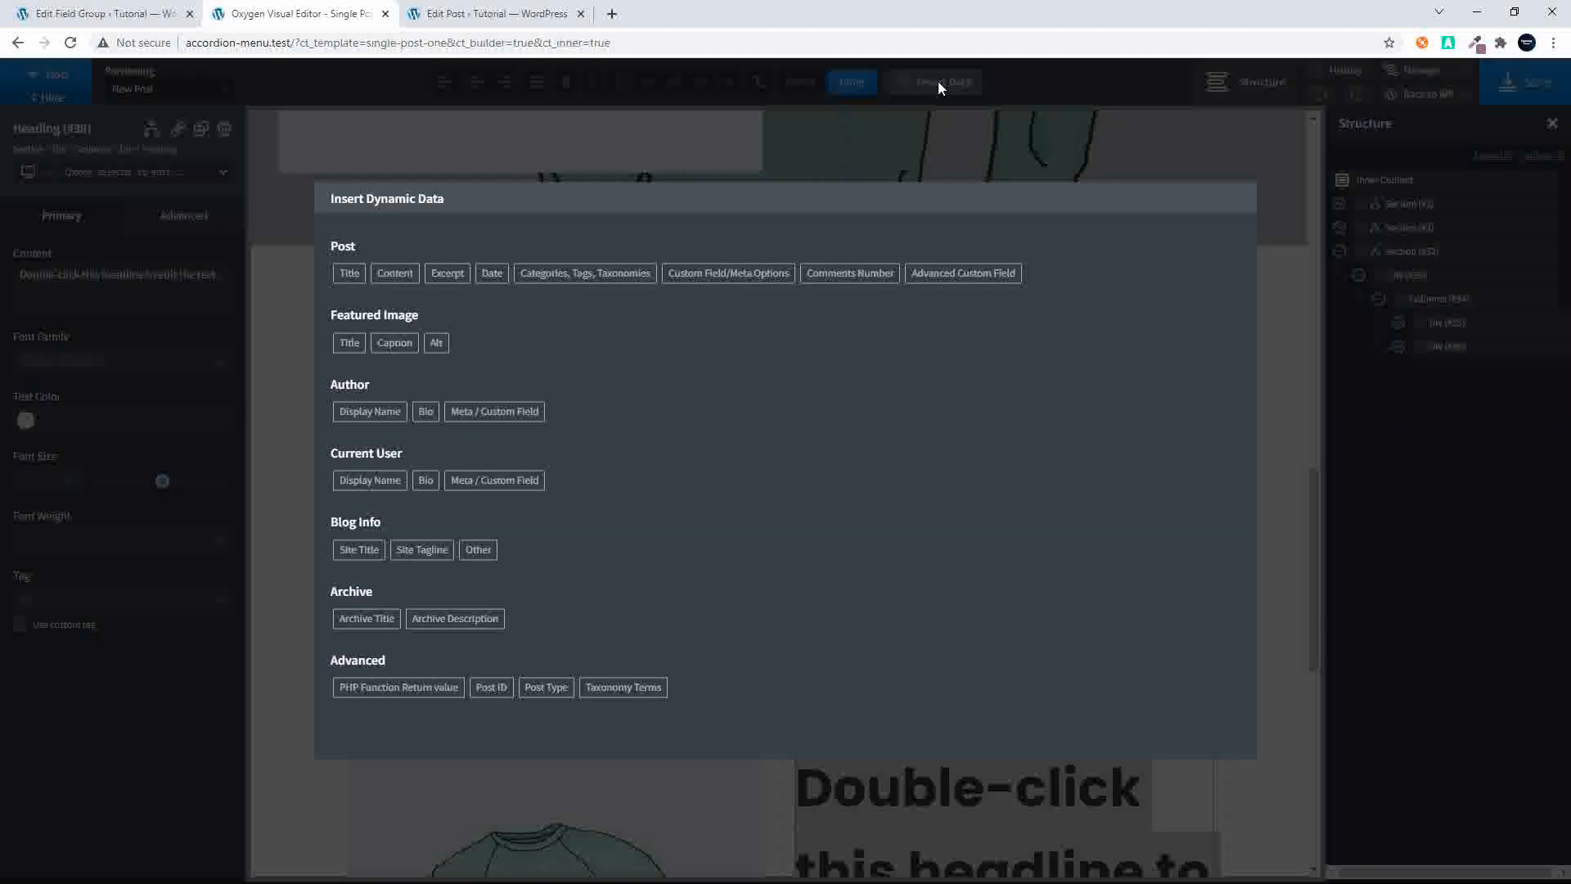
left_click(345, 274)
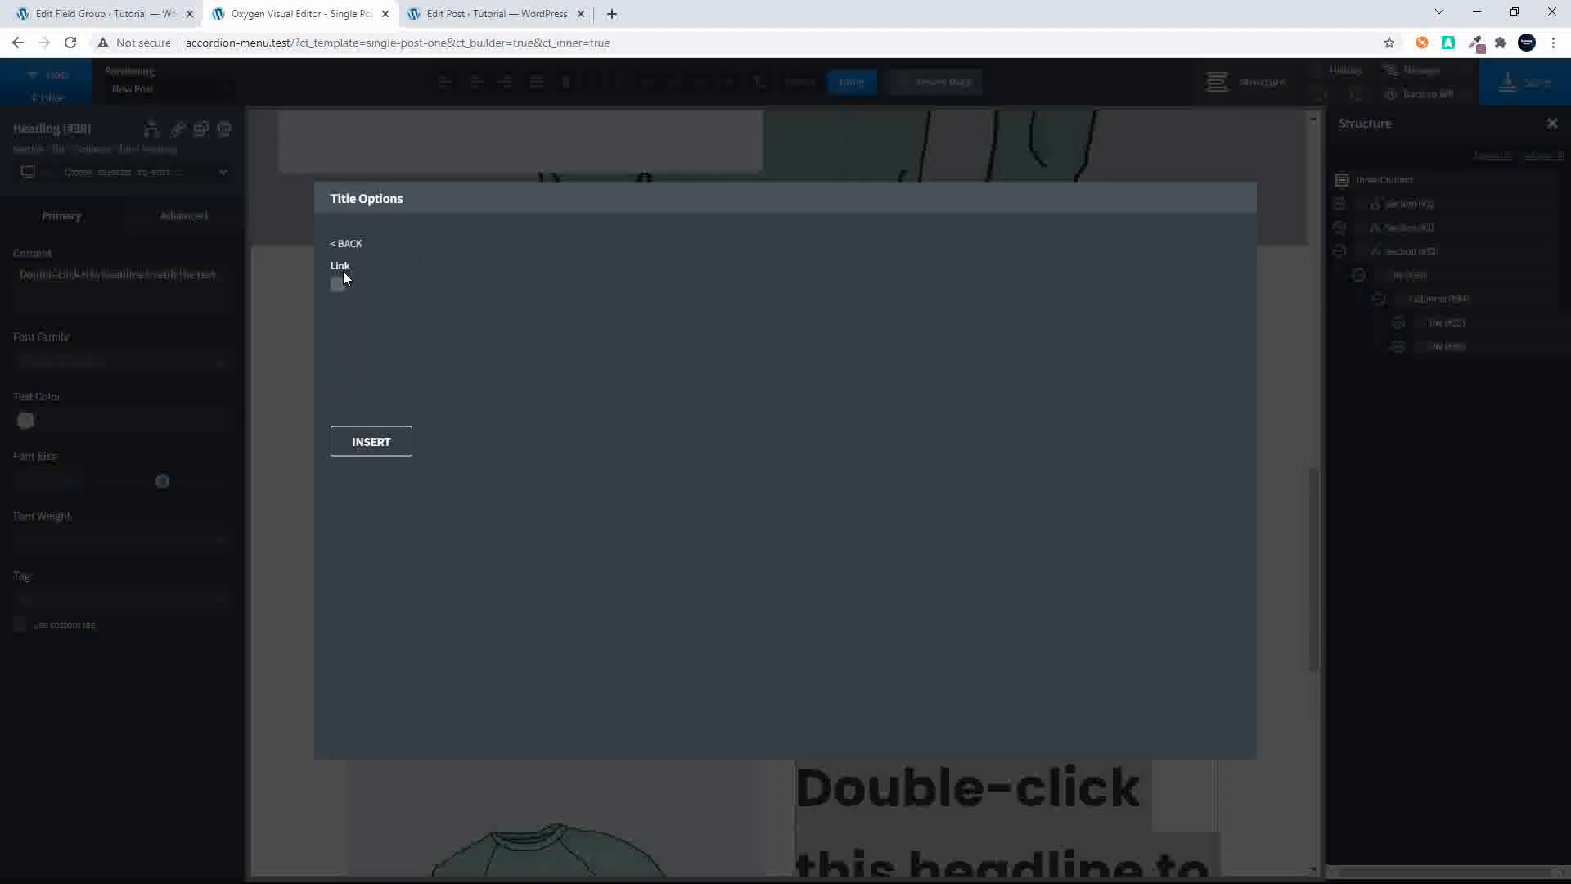
left_click(370, 442)
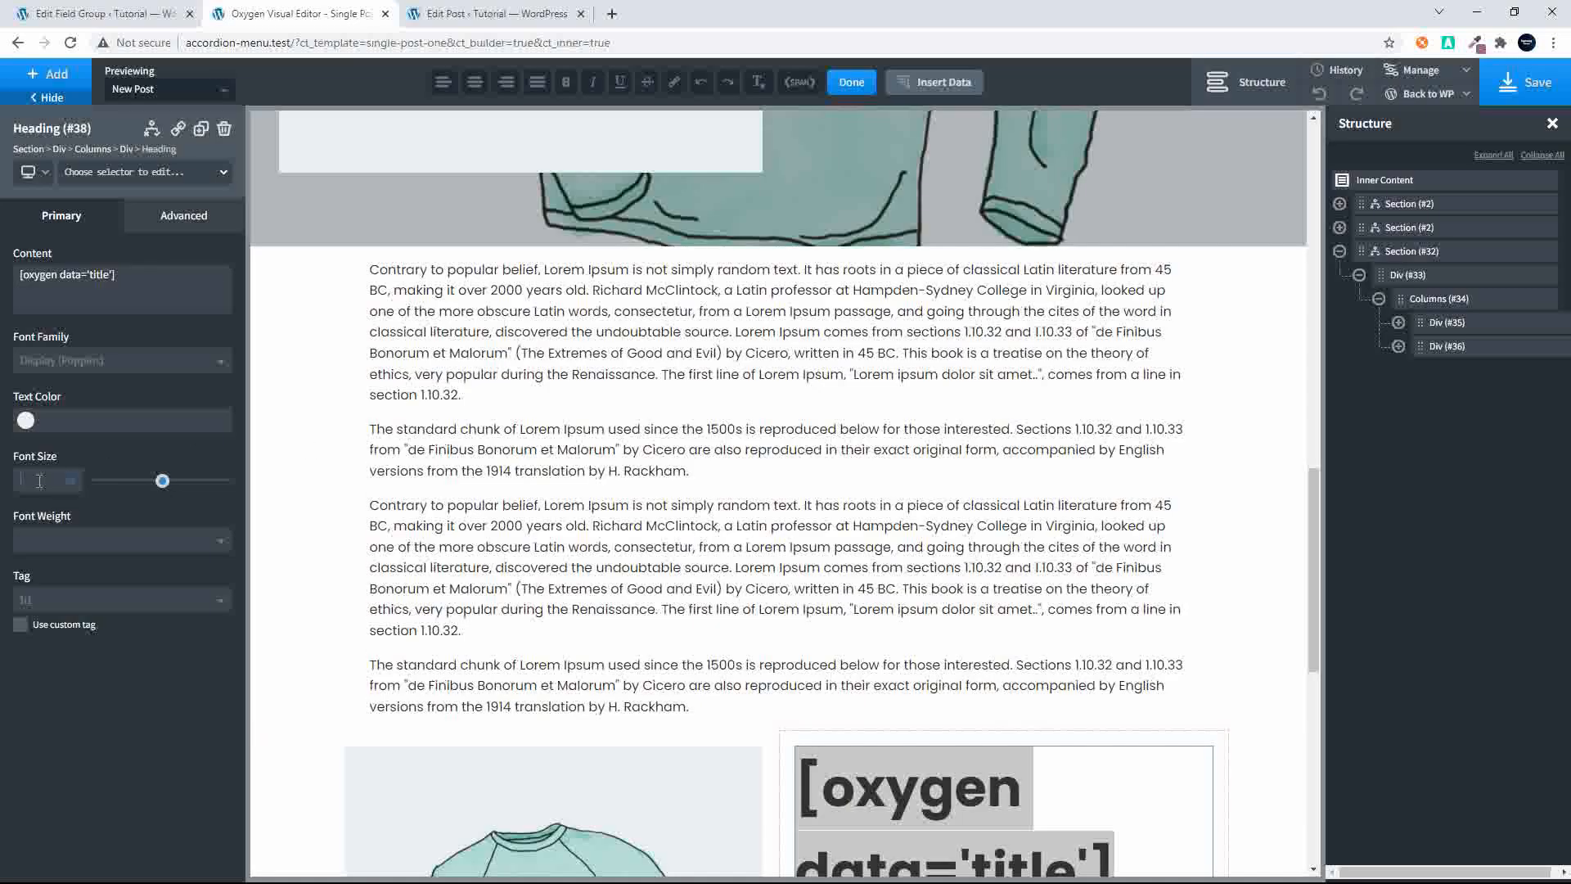
Step: Set the heading's font size to 50 and its font weight to 500
type("50")
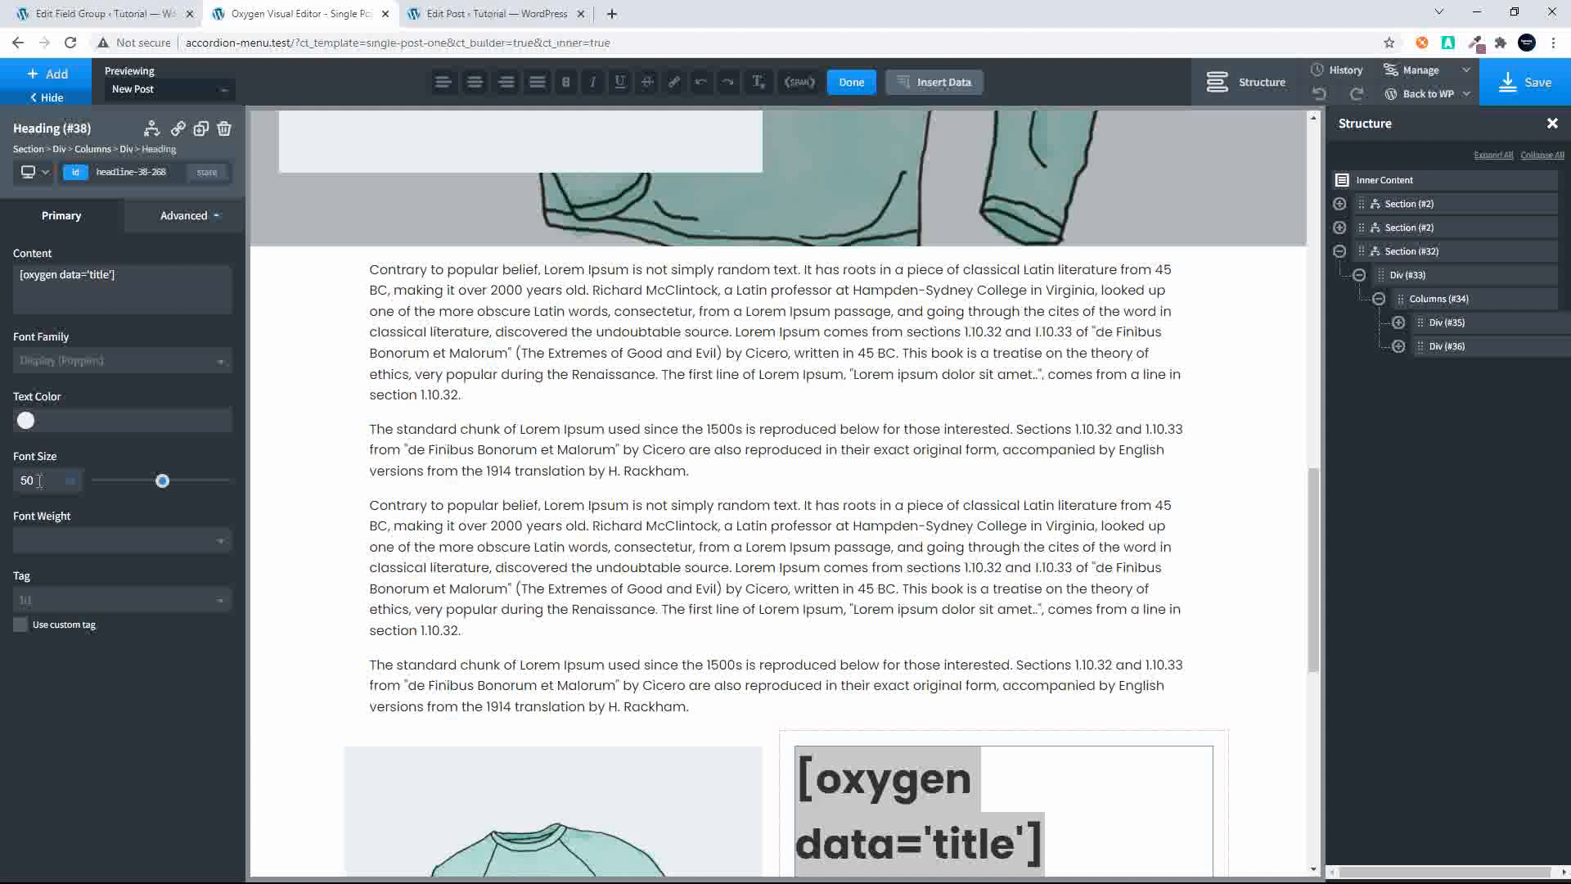
left_click(73, 542)
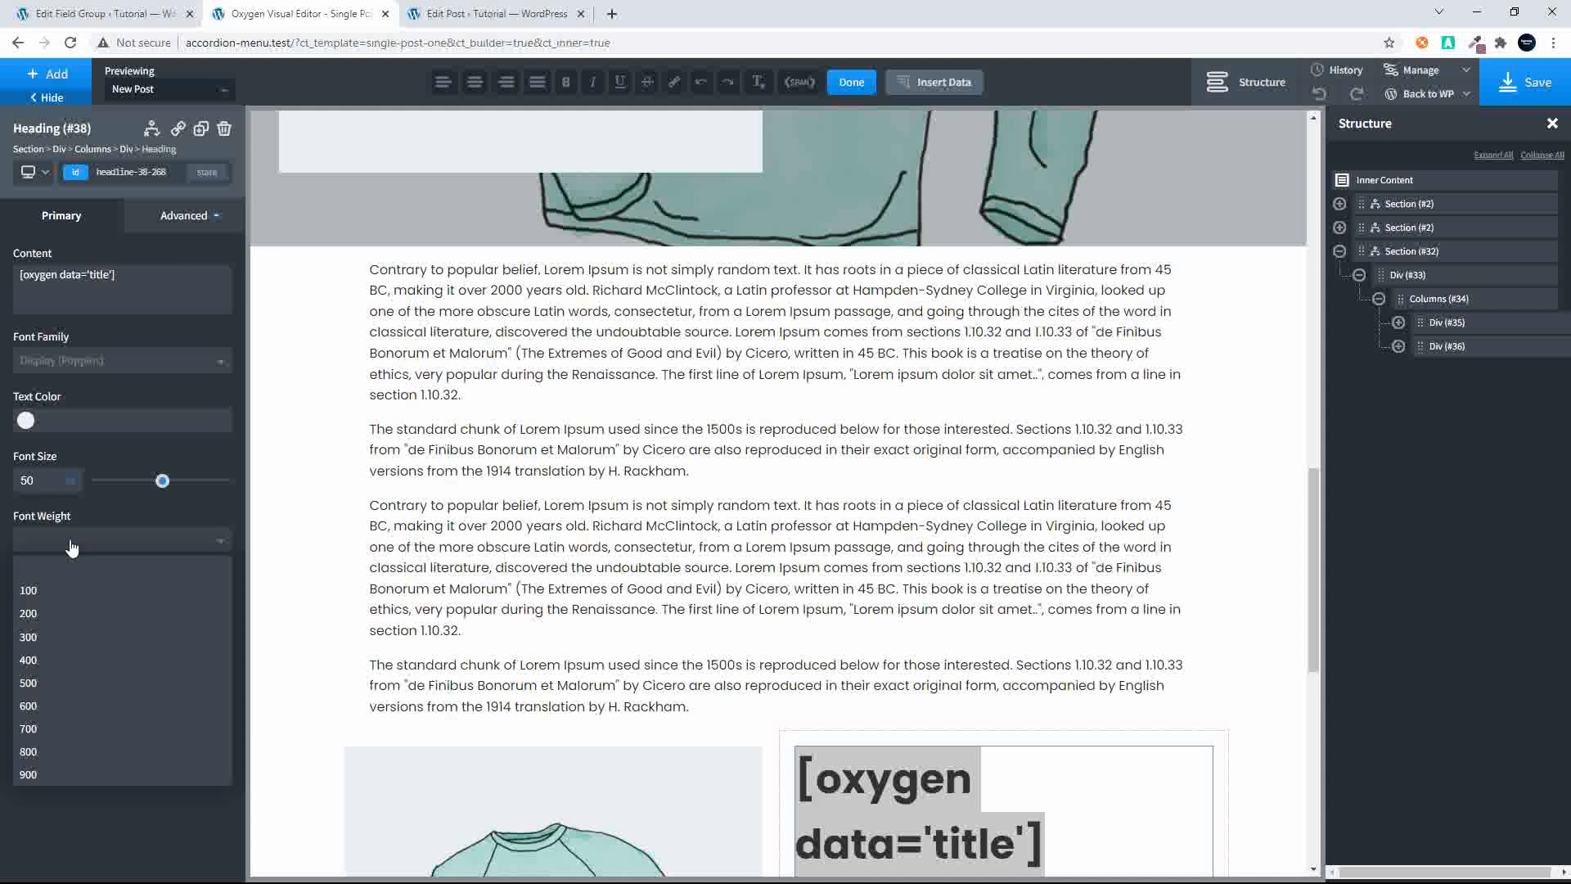
left_click(34, 683)
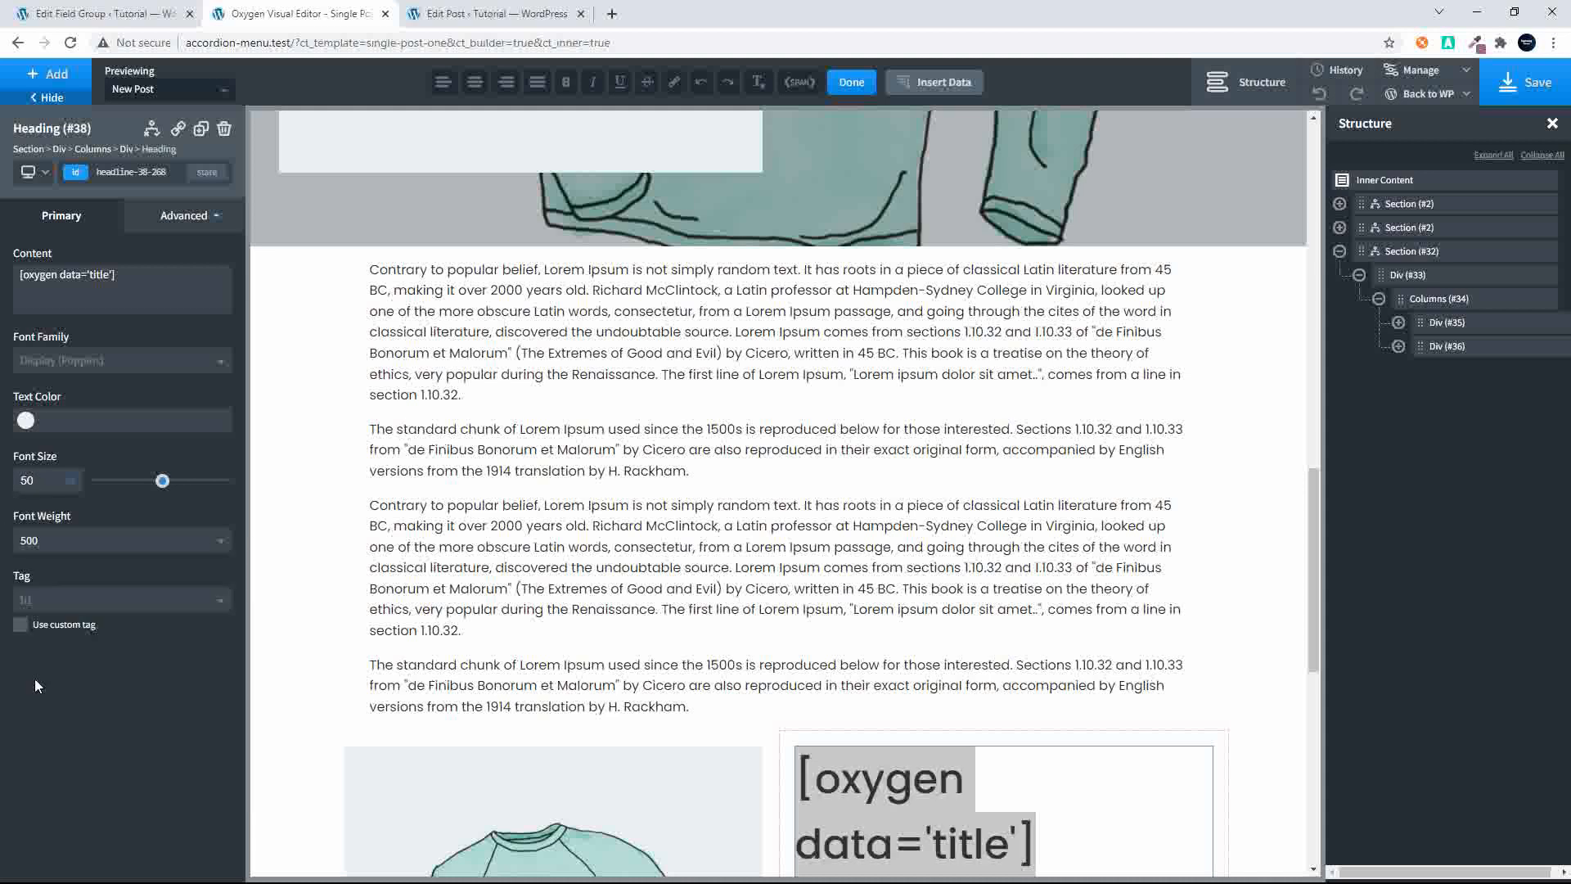
Step: Align the second column's items to the middle vertically and to the center horizontally
scroll(671, 749, "down", 3)
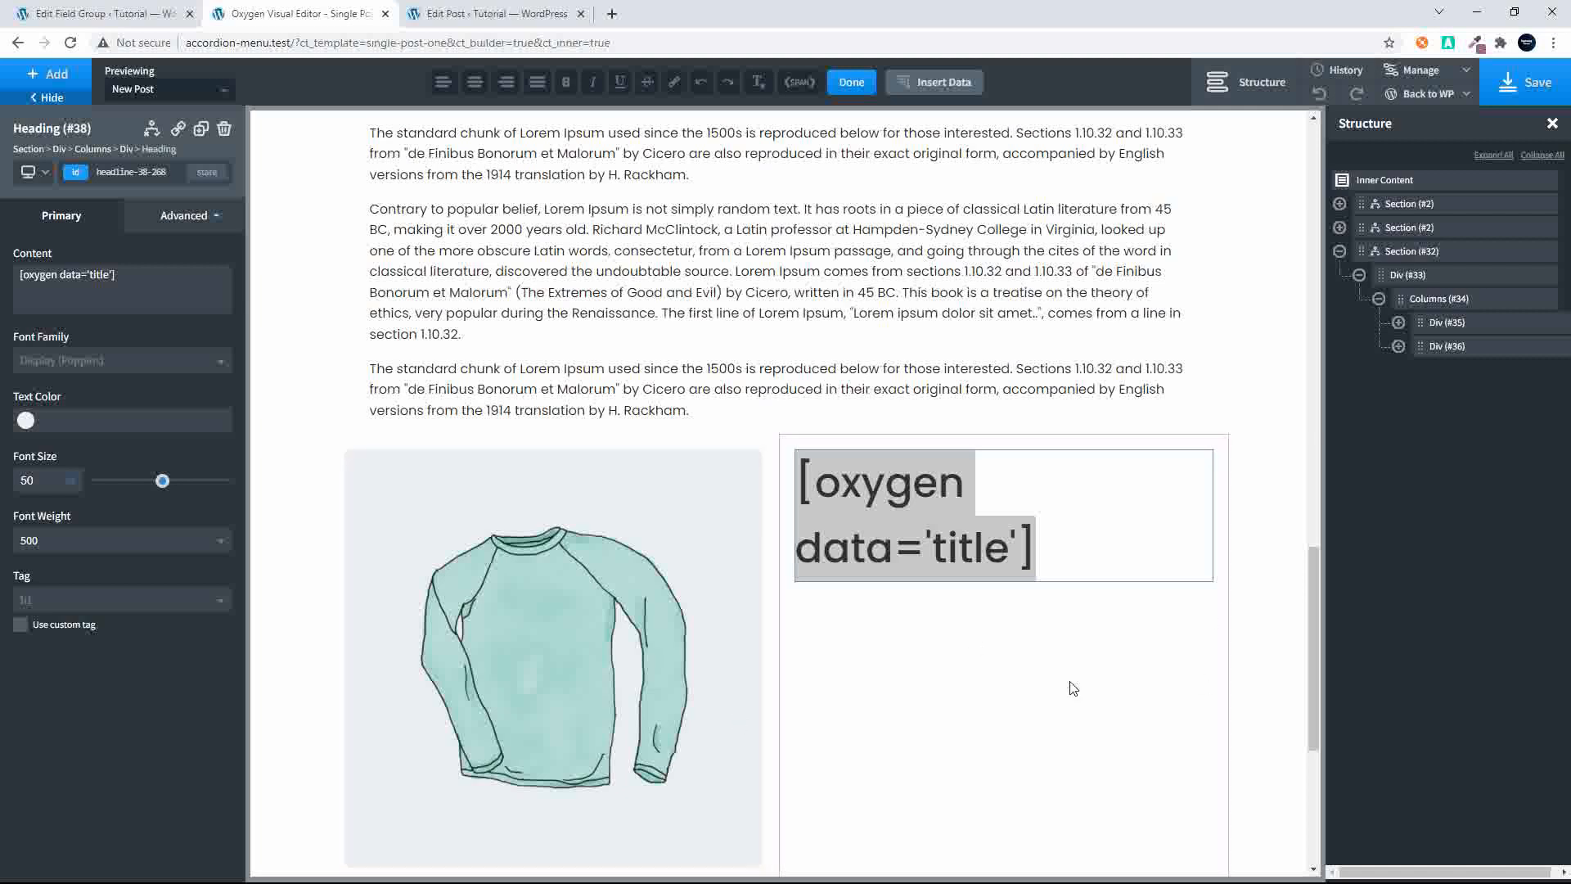
left_click(1021, 686)
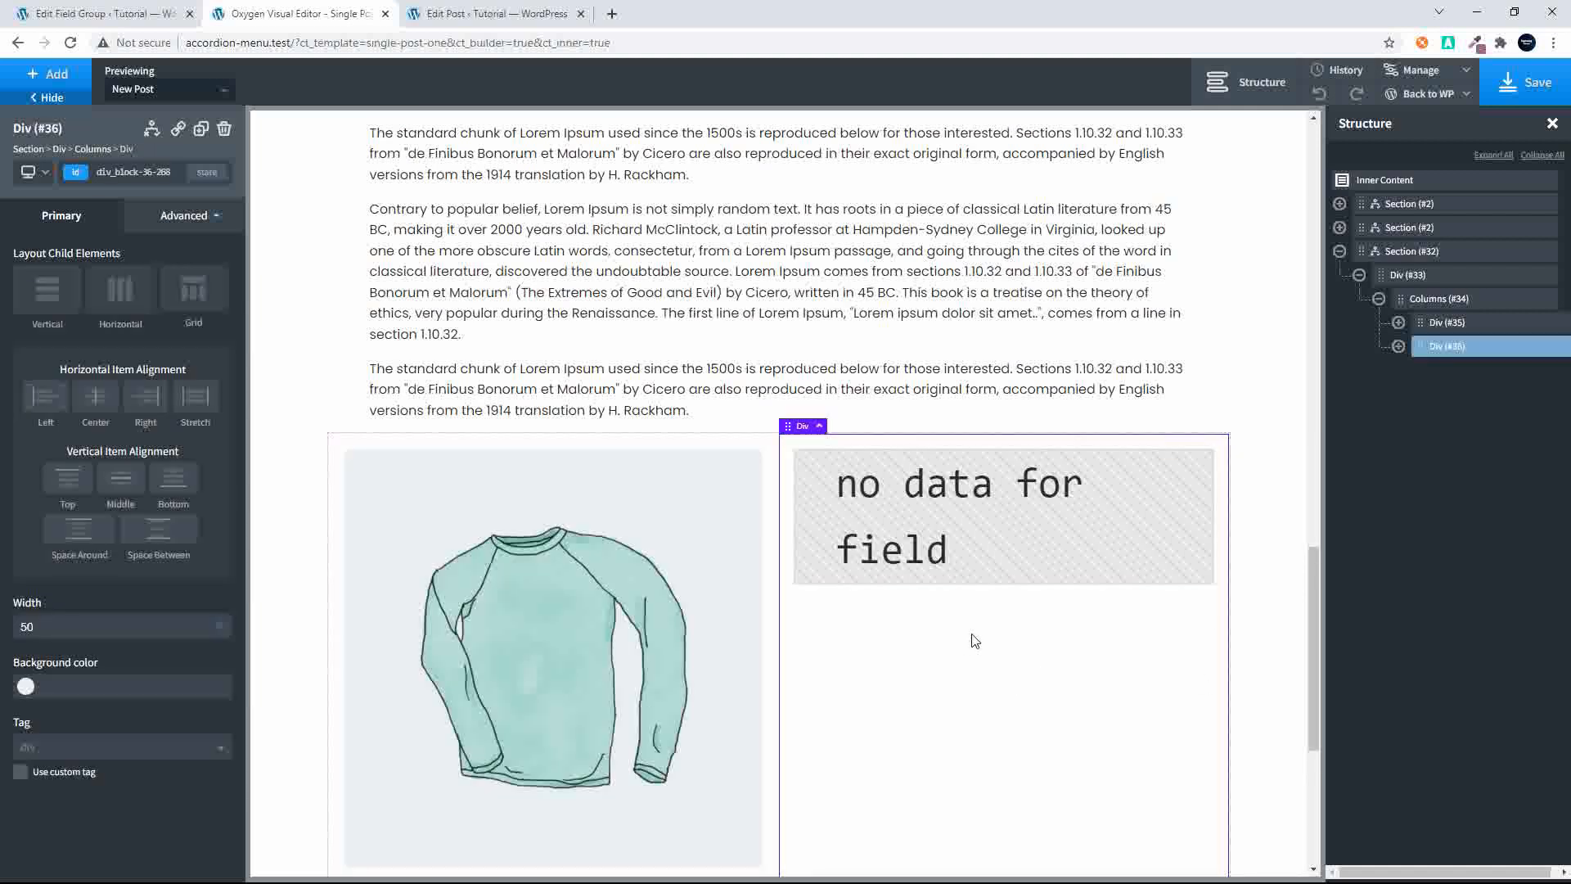
left_click(114, 481)
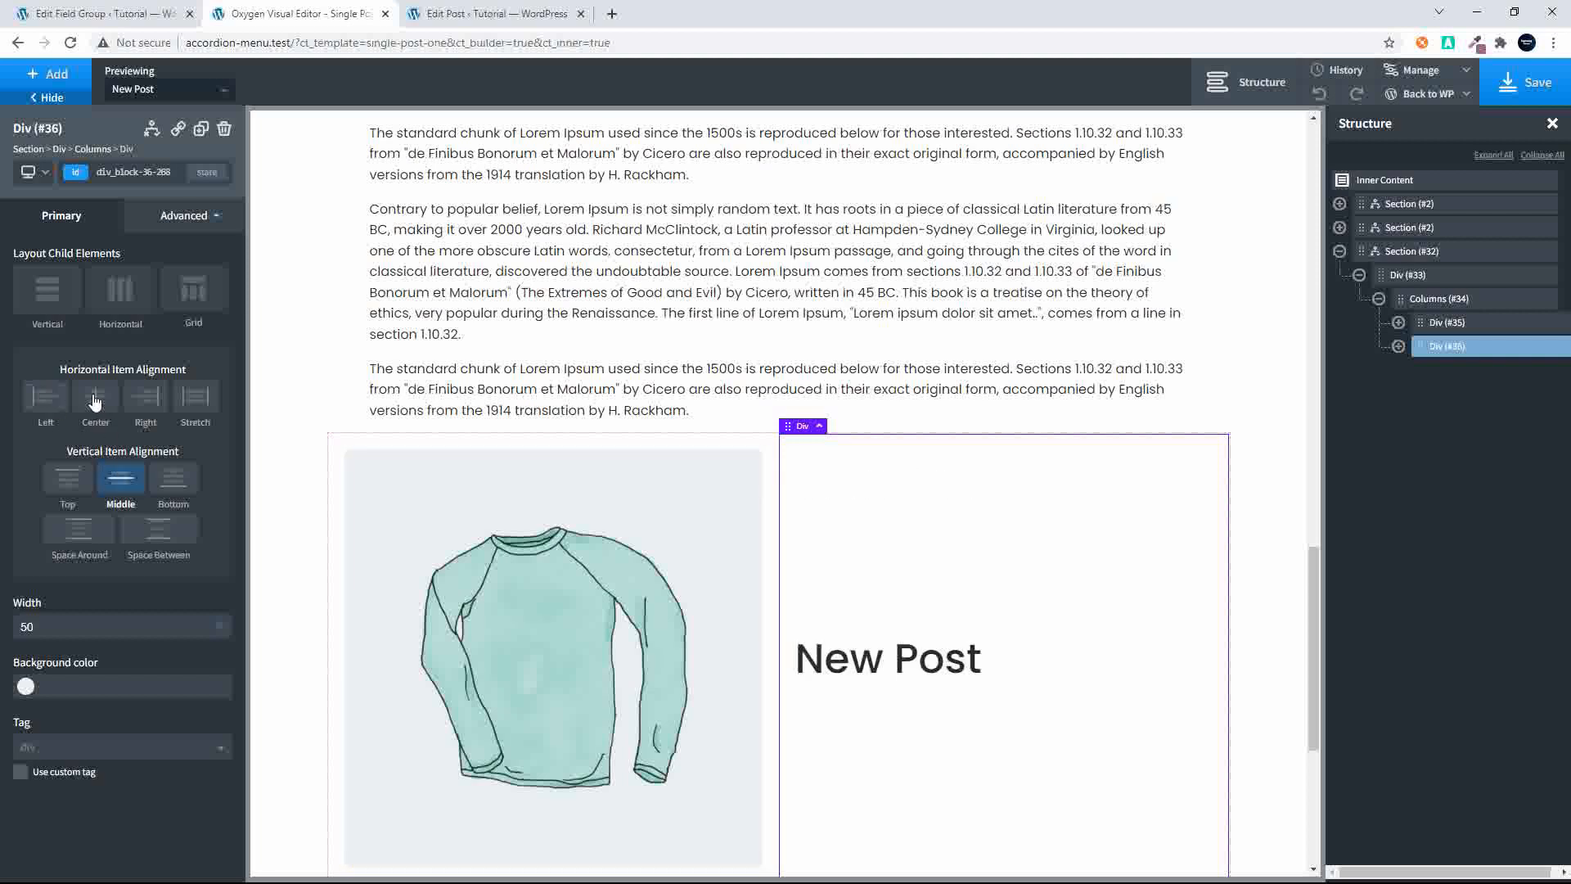
left_click(100, 419)
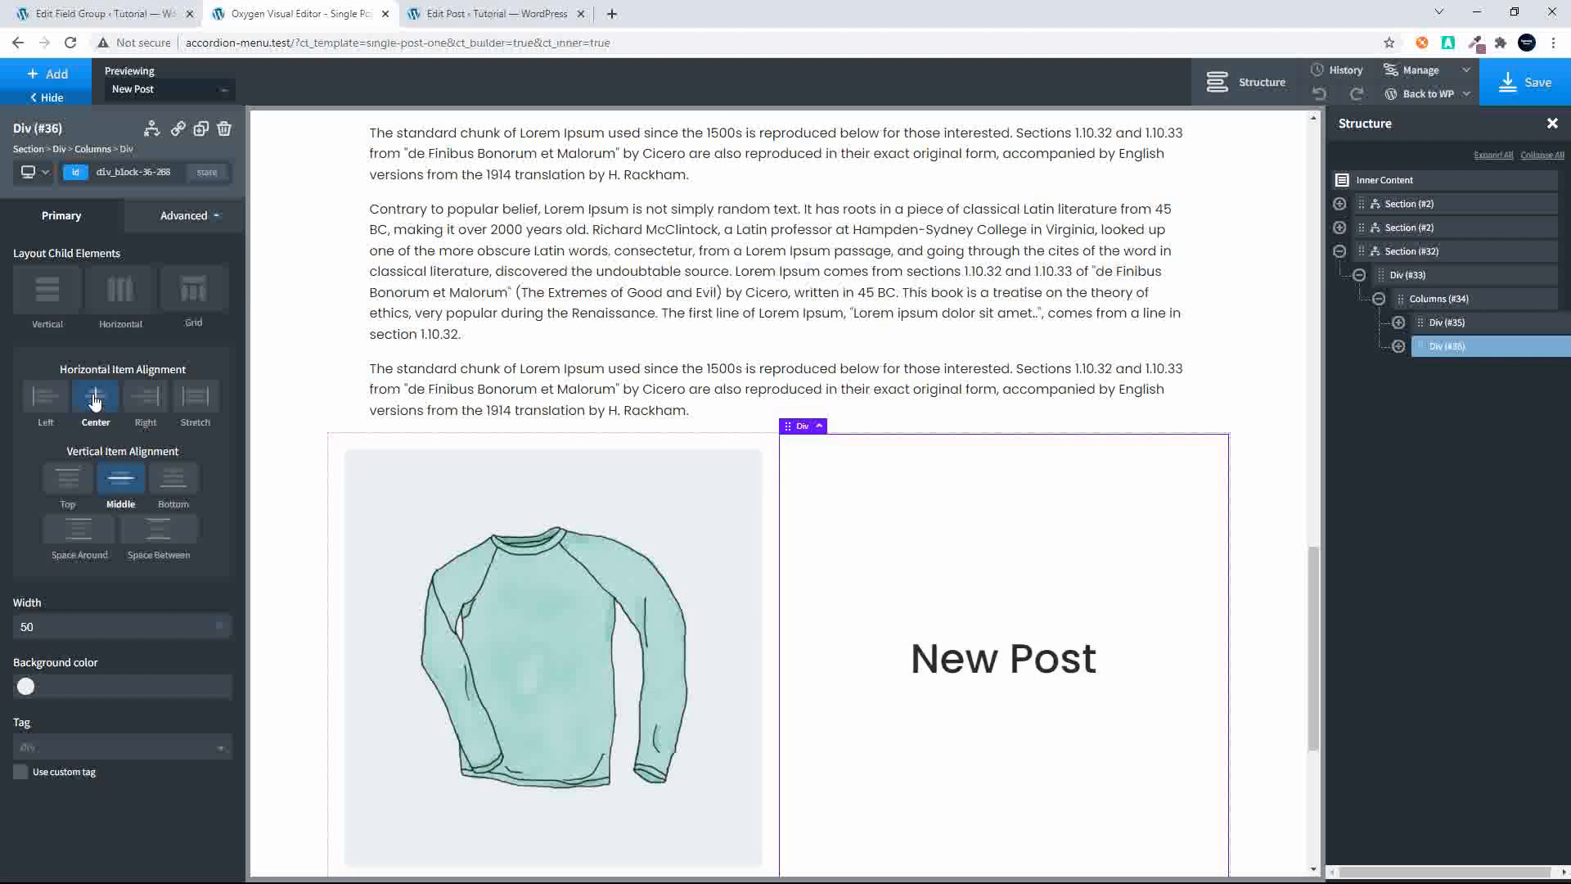
Step: Add a text element beneath the post title heading in the second column
left_click(1007, 679)
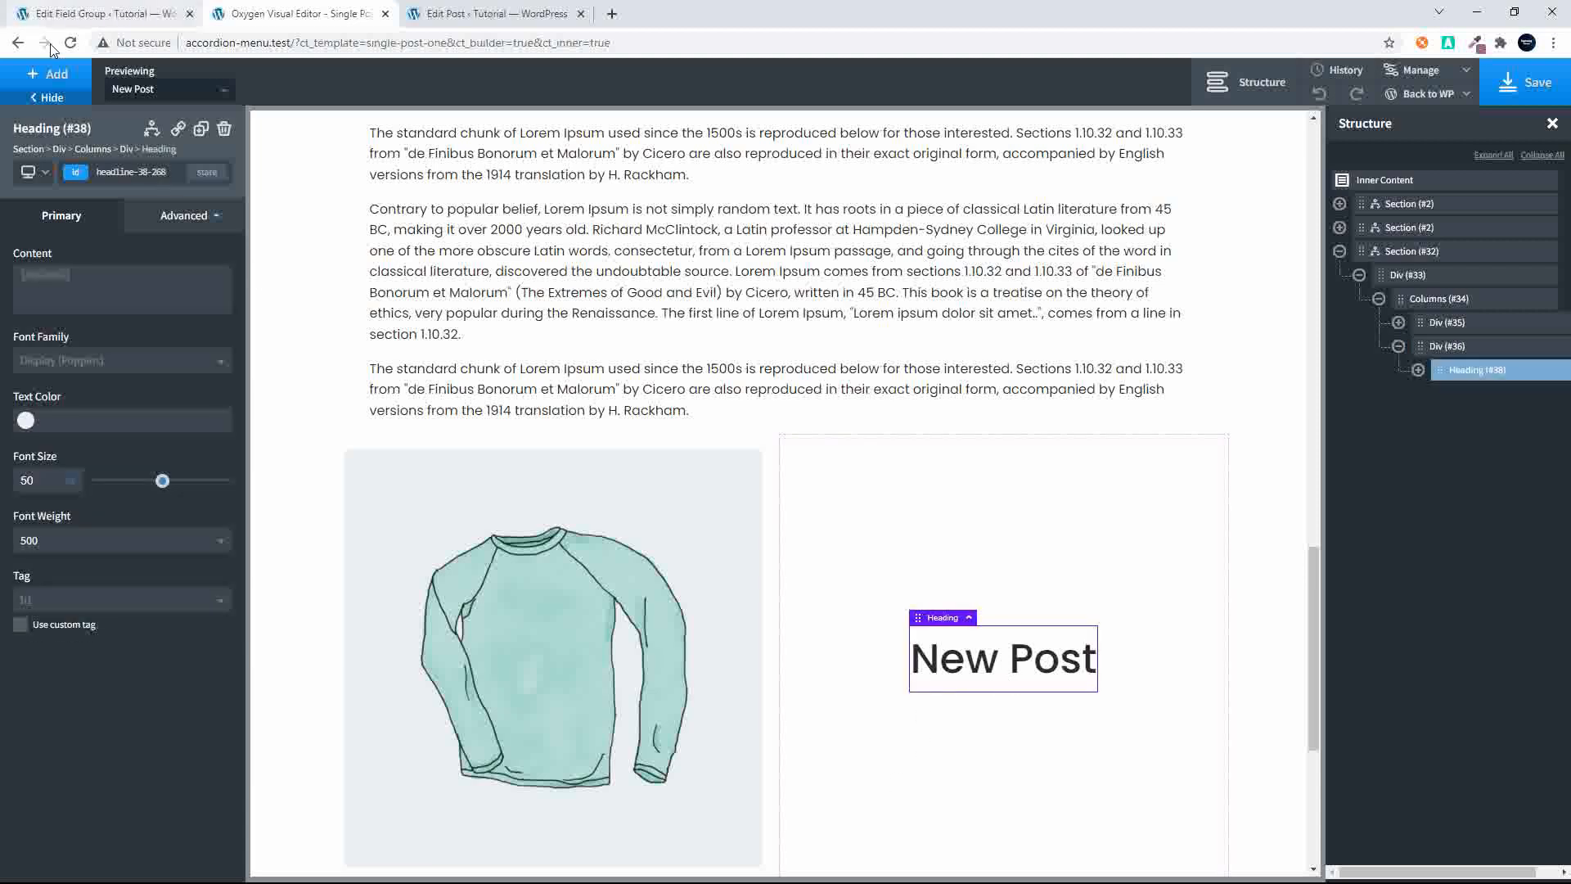
left_click(51, 79)
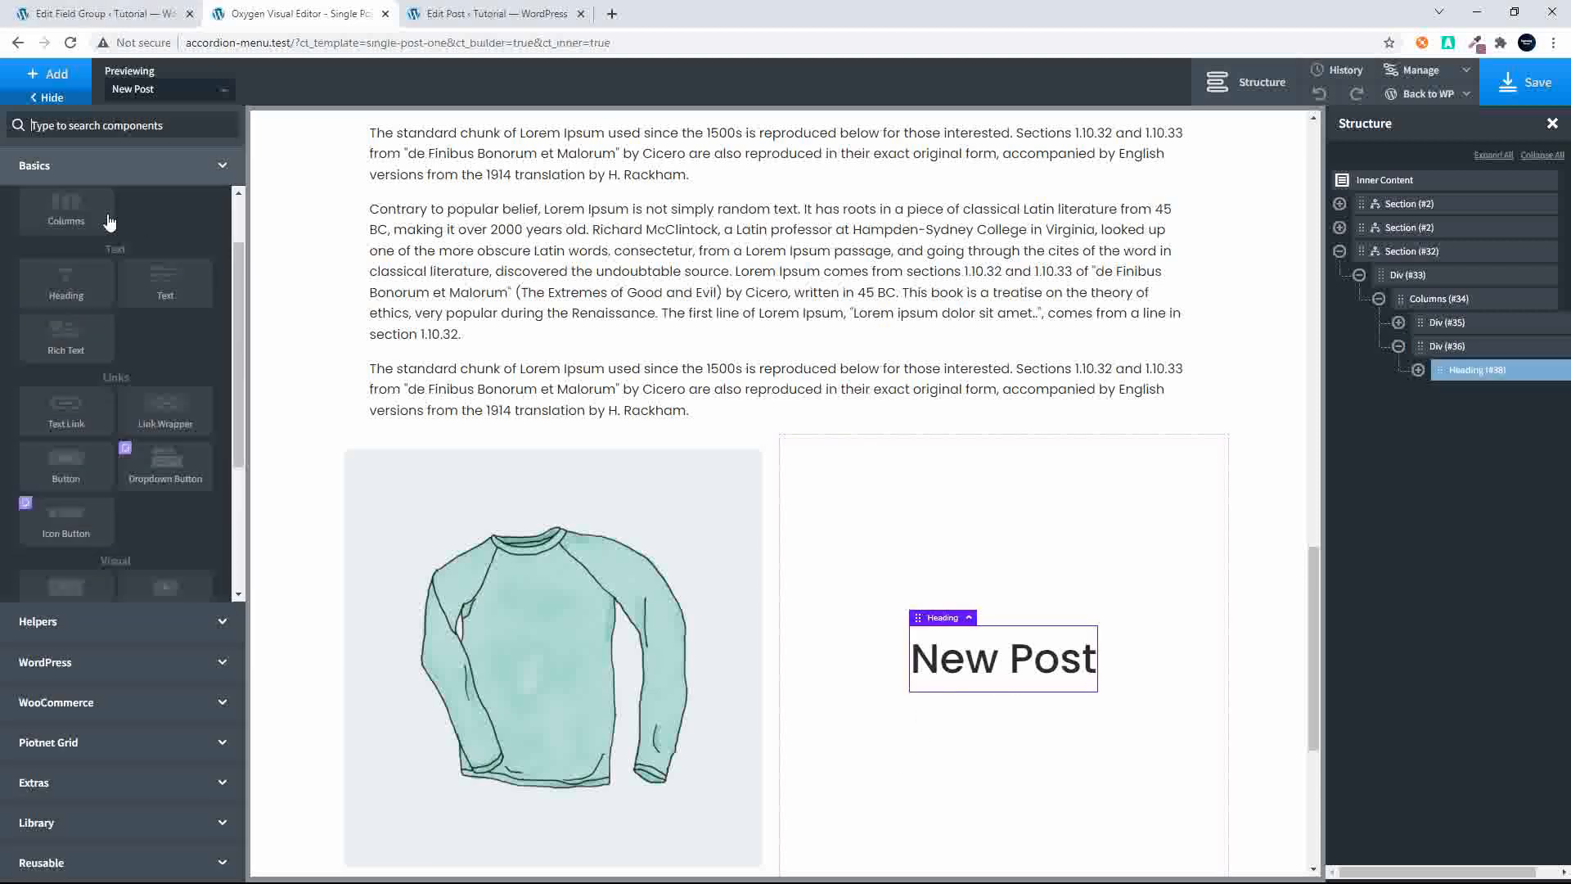
left_click(157, 274)
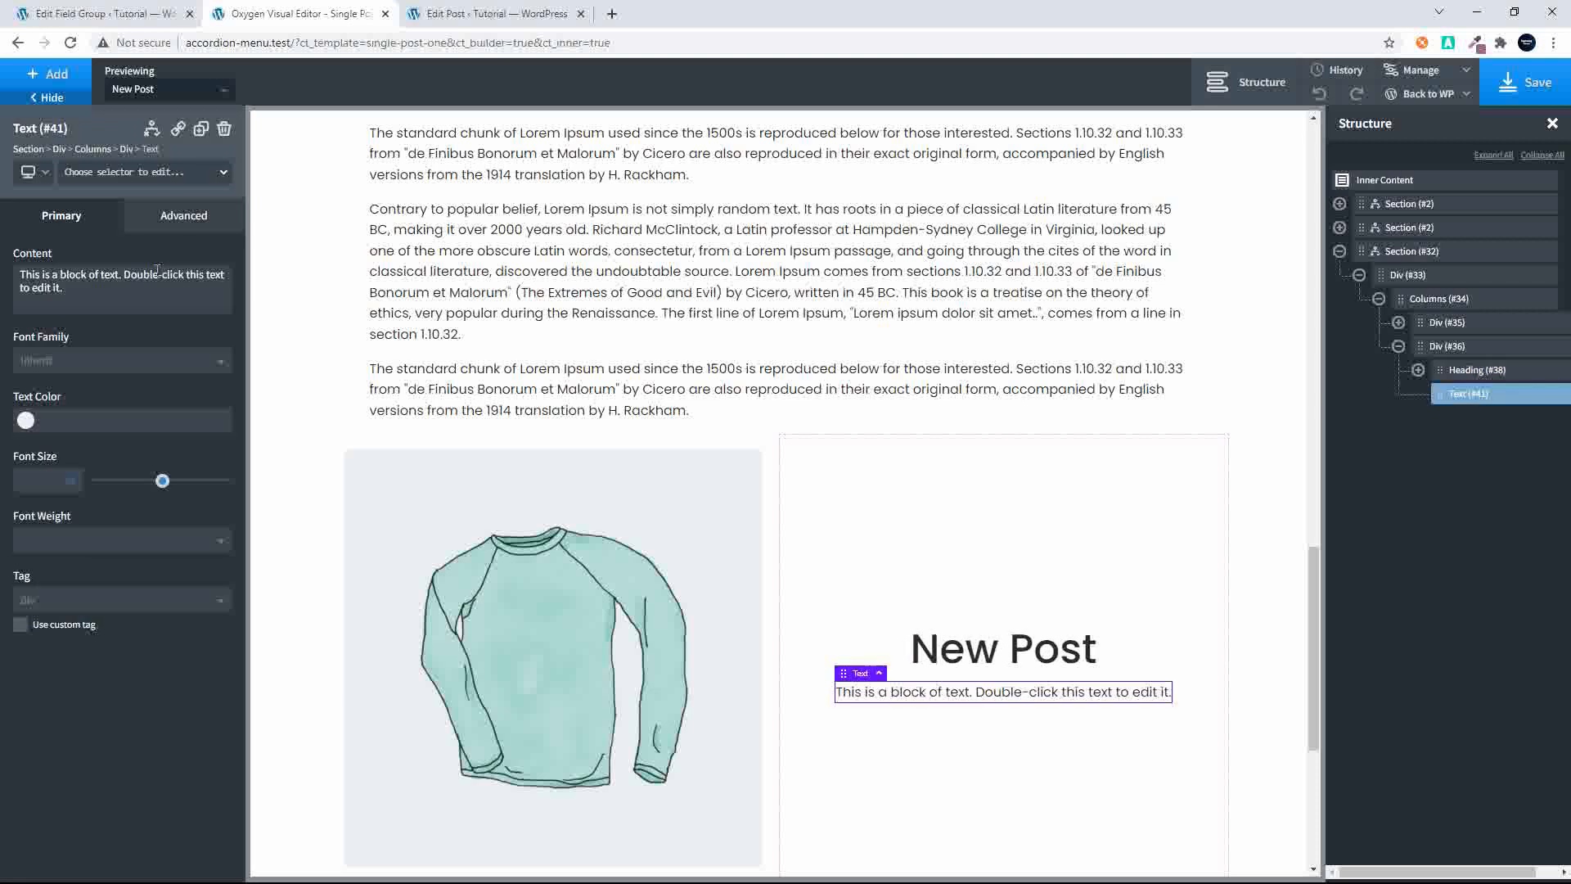
Step: Replace the new text element's content with the dynamic post date in d/m/yy format
double_click(962, 694)
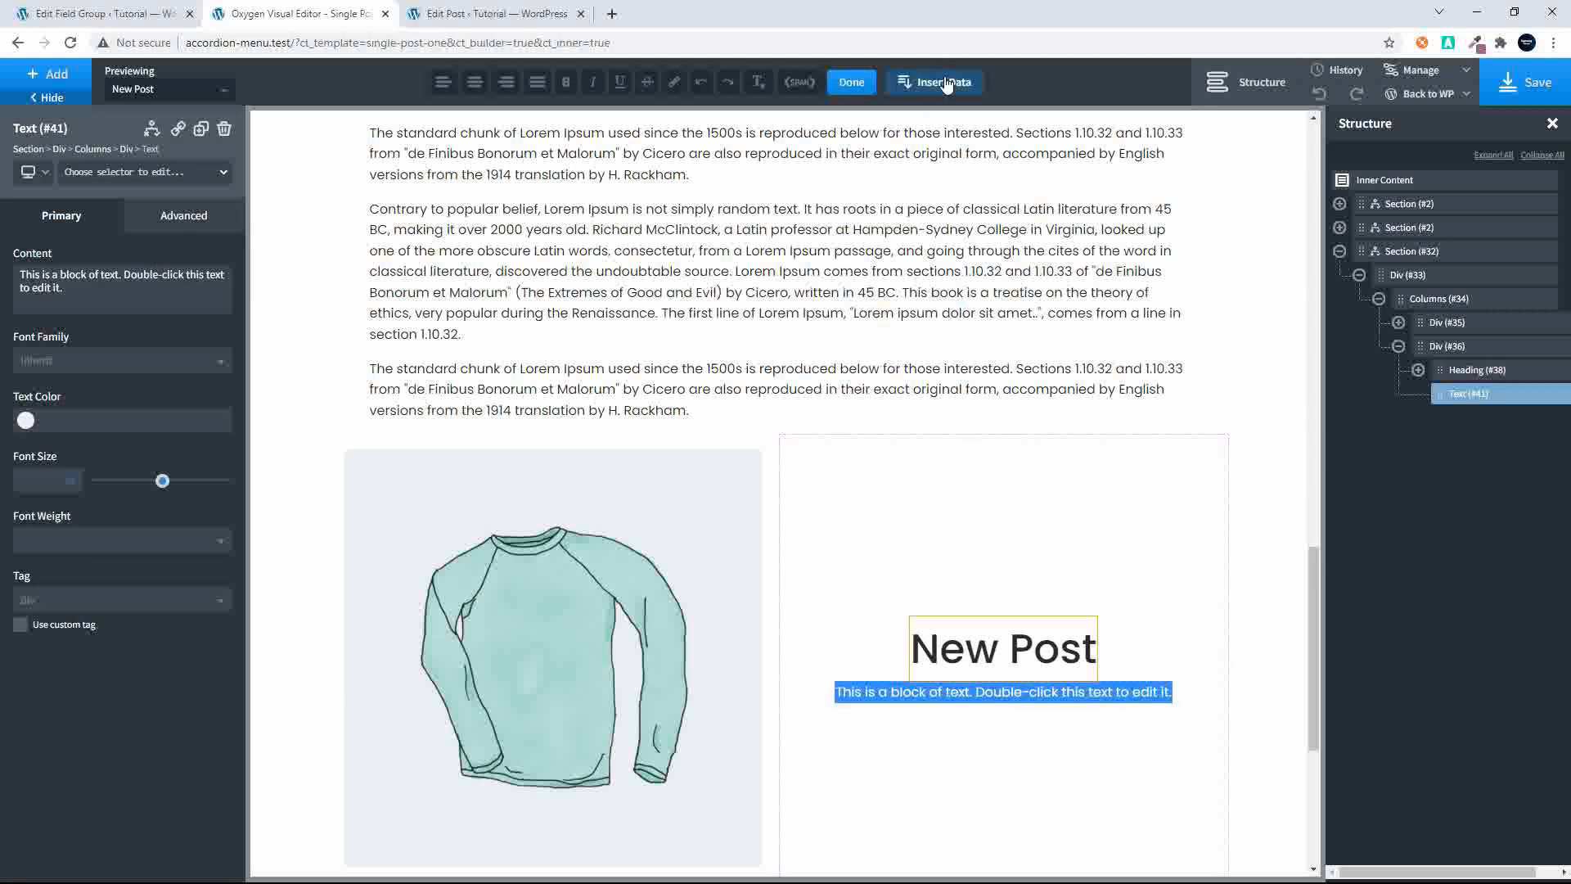
left_click(943, 83)
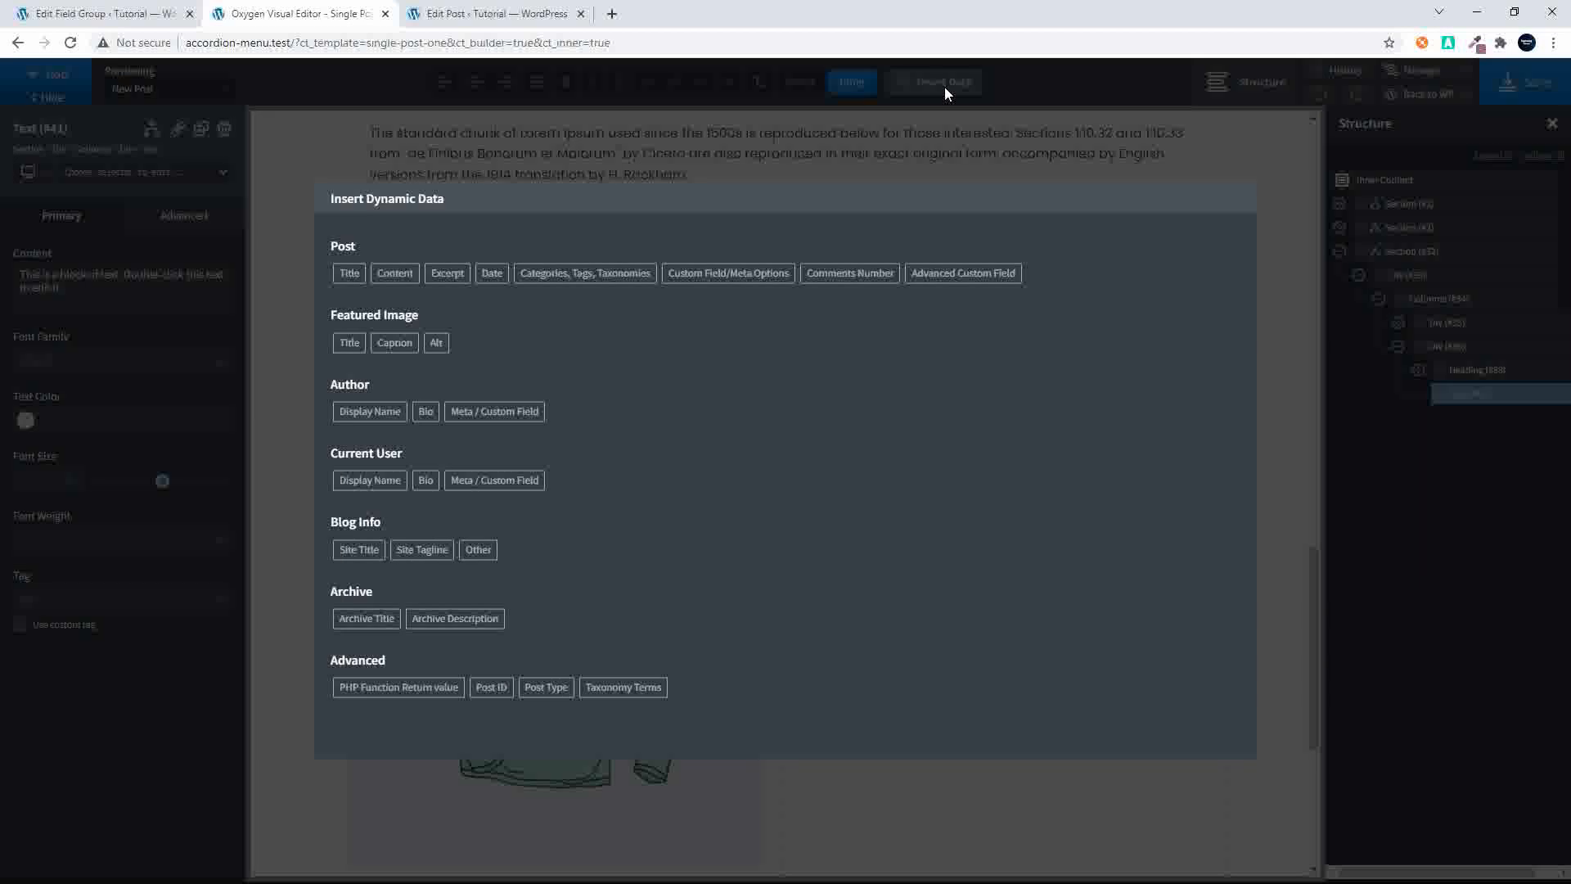
left_click(493, 273)
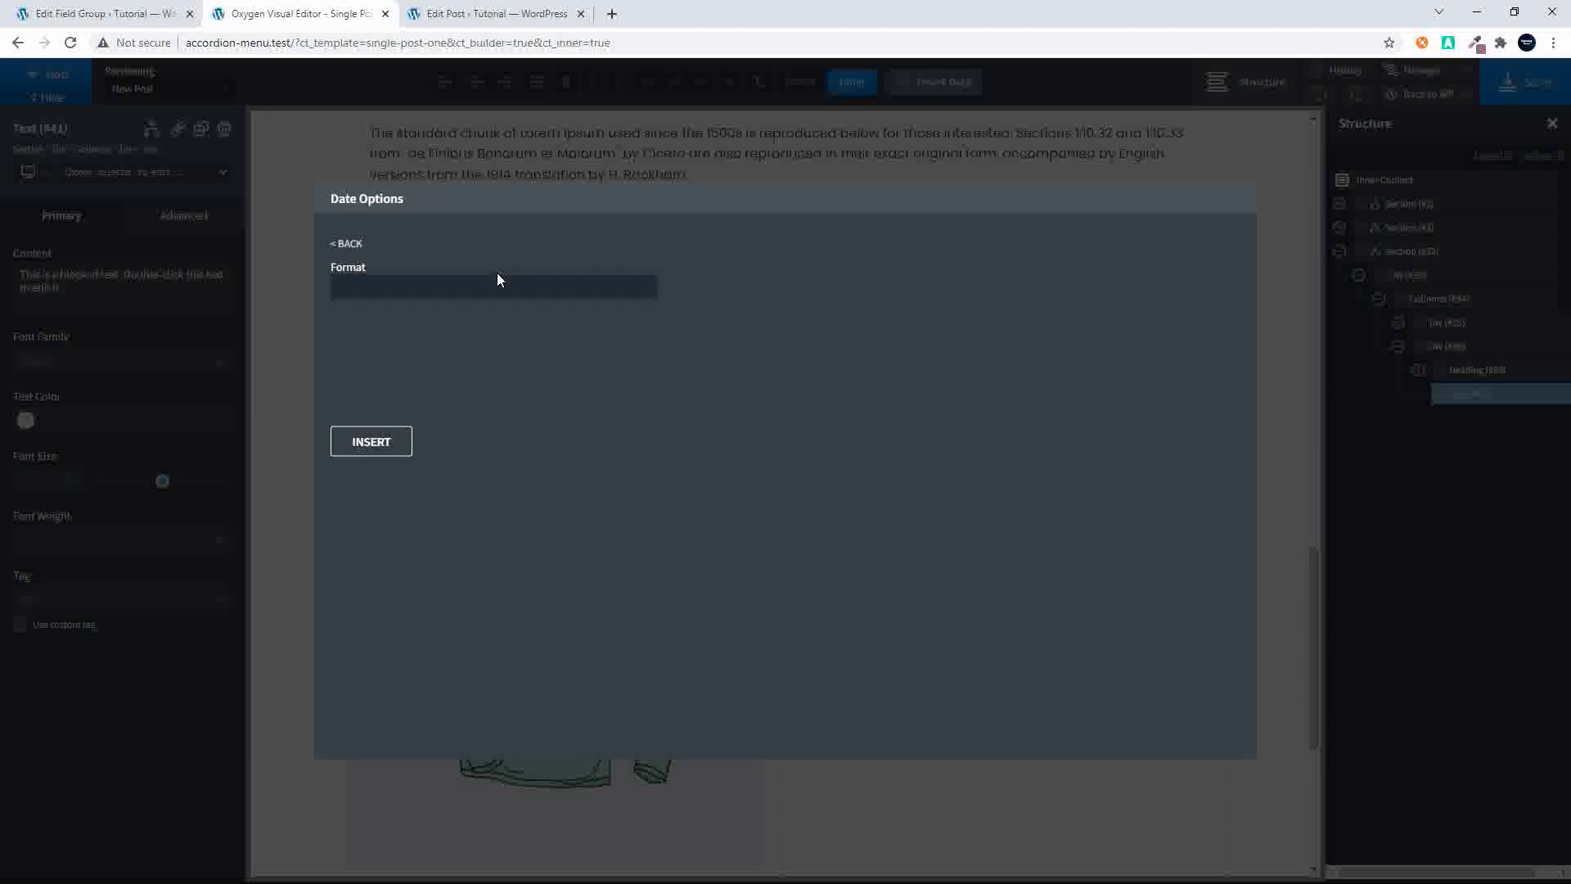
left_click(455, 289)
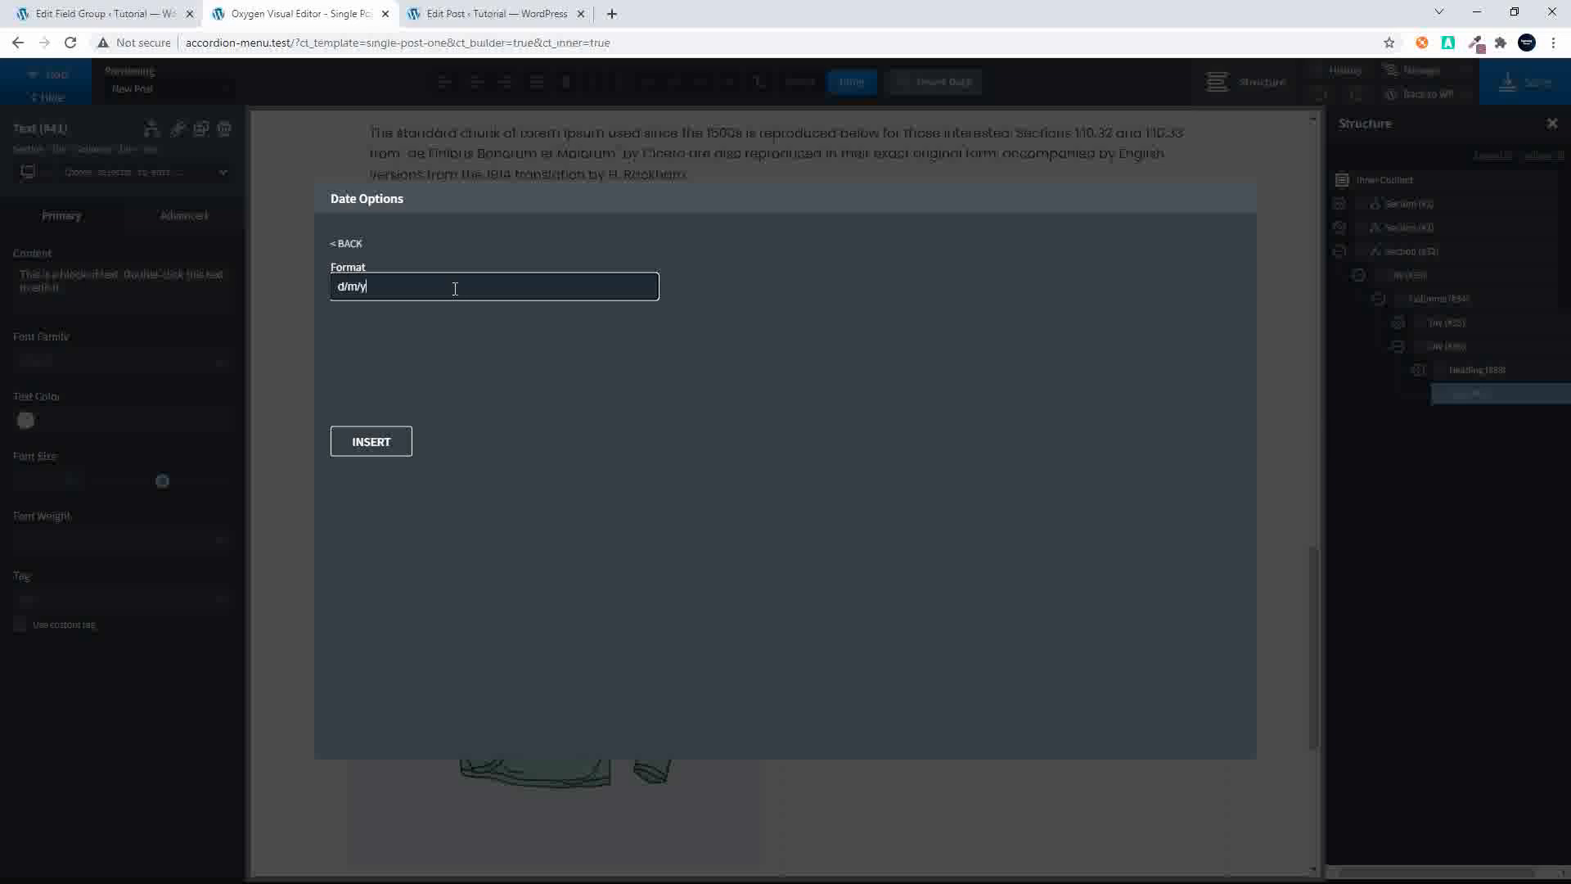
left_click(371, 444)
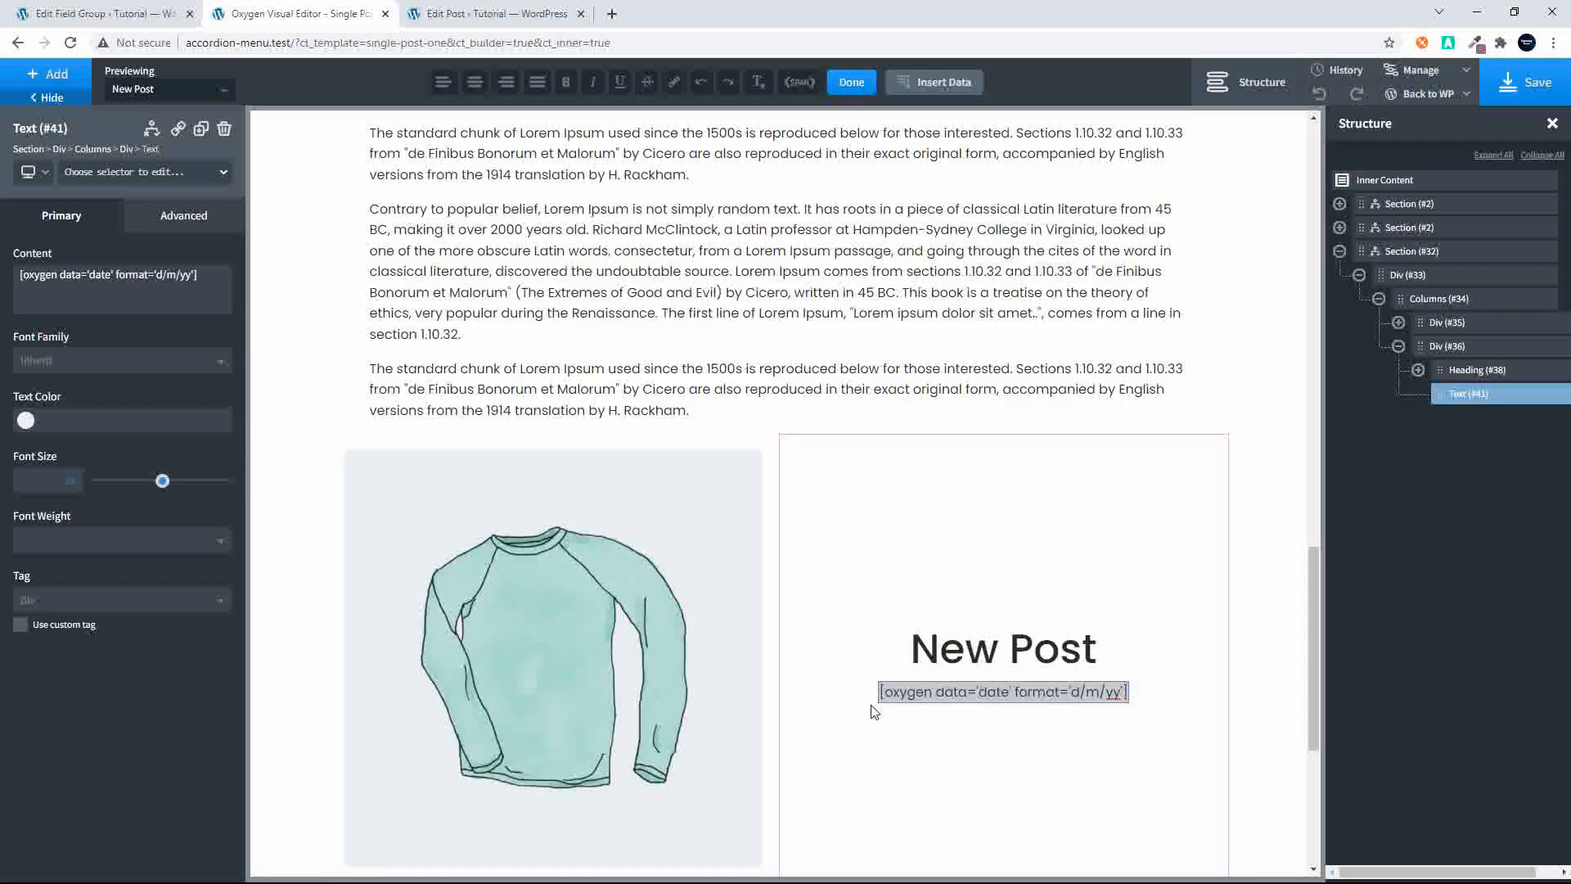
Step: Add a new div inside the third section's container div, beneath the two-column layout
scroll(936, 712, "down", 3)
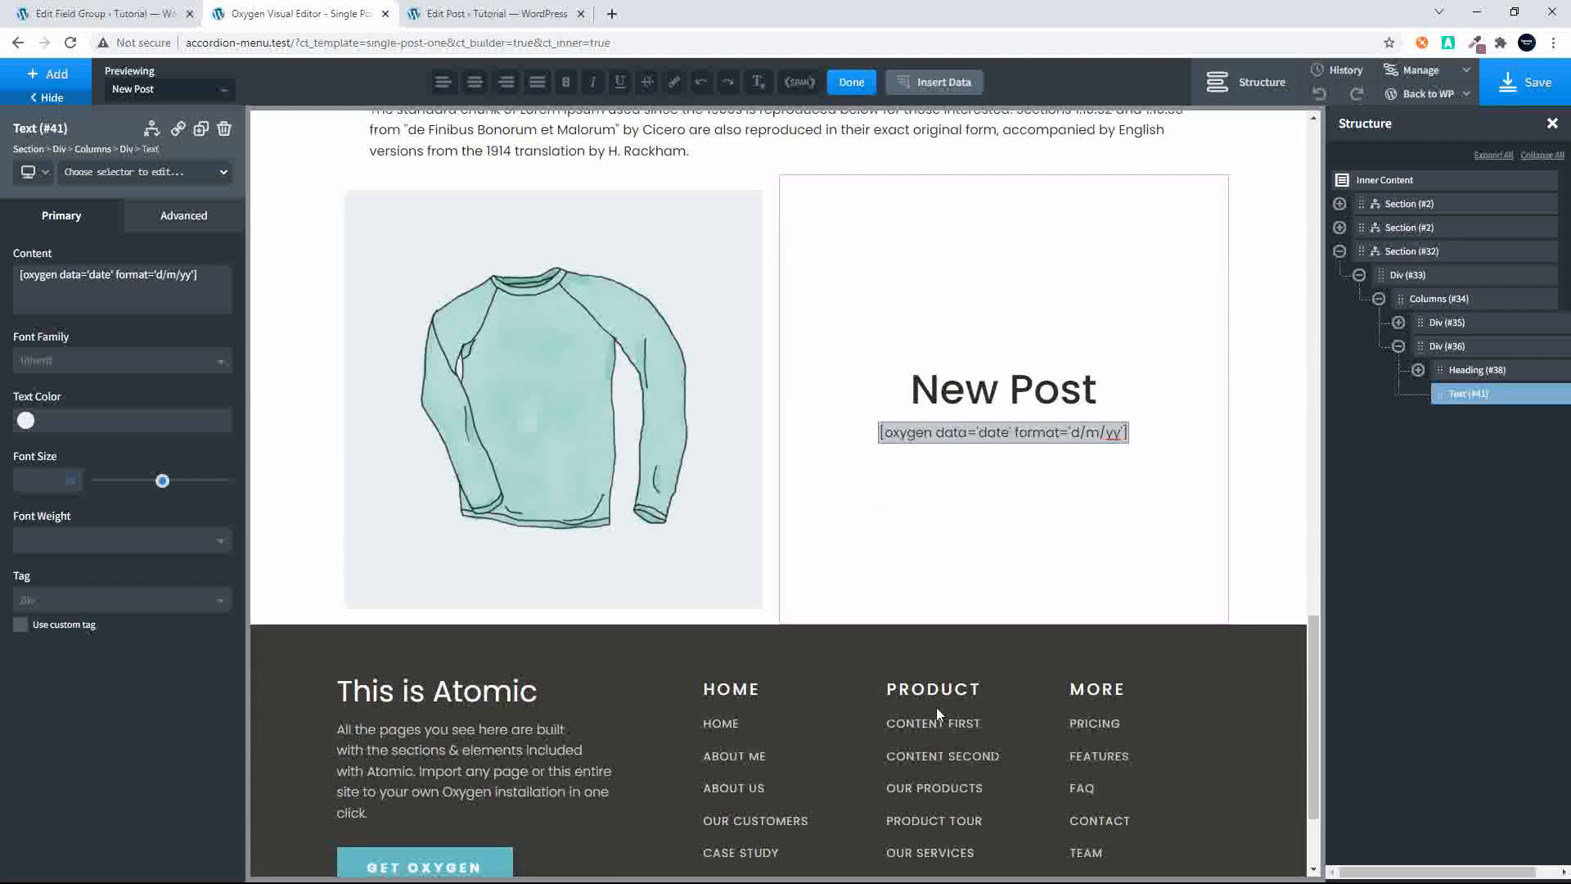
left_click(1398, 346)
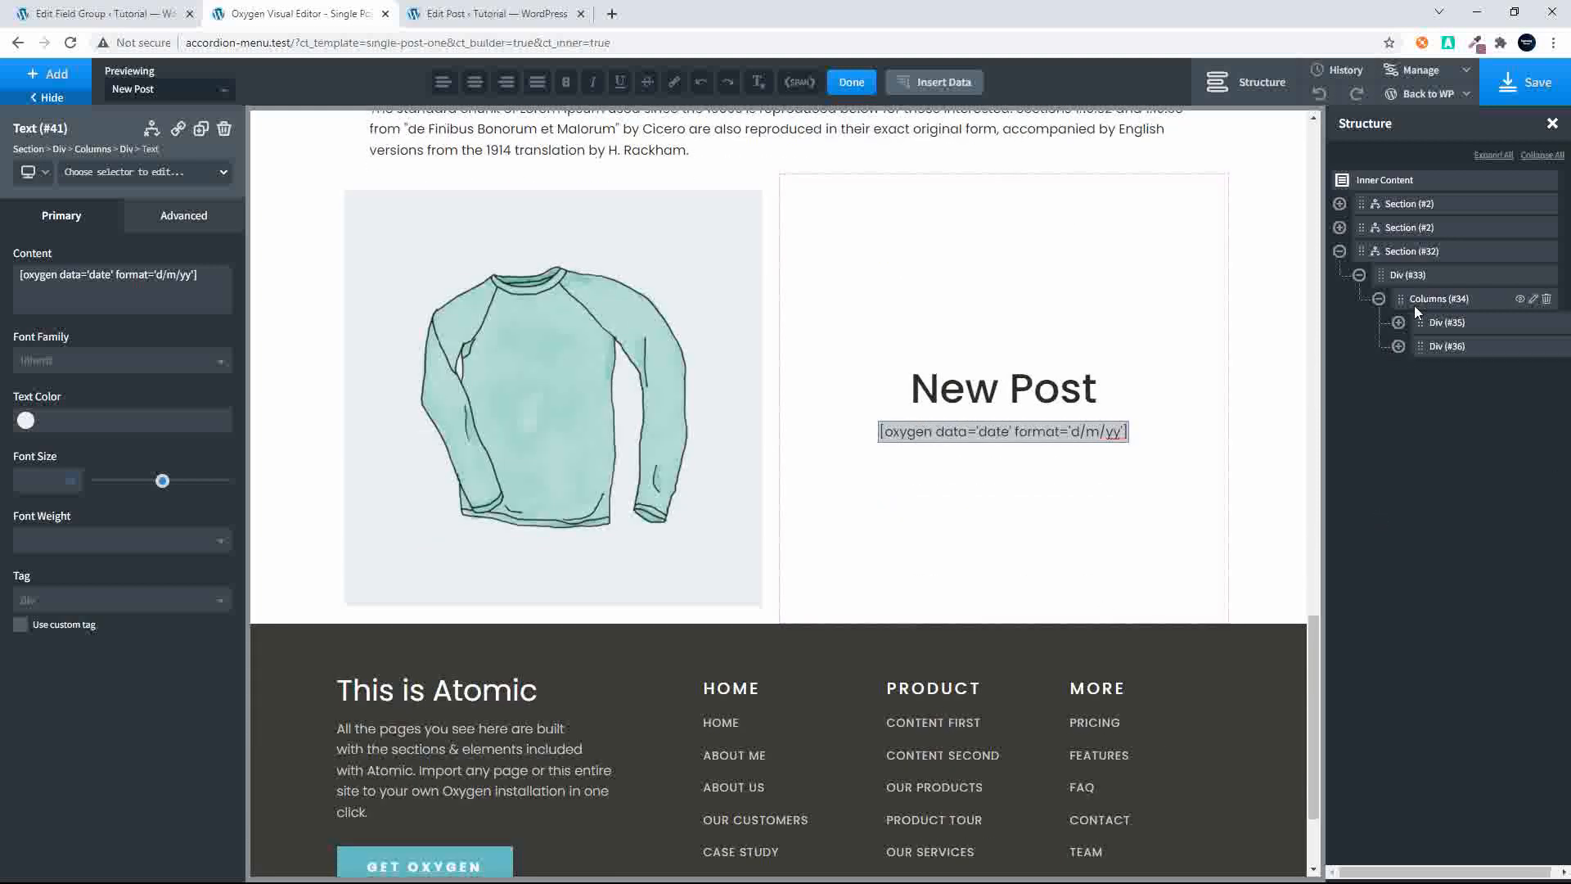
left_click(1414, 306)
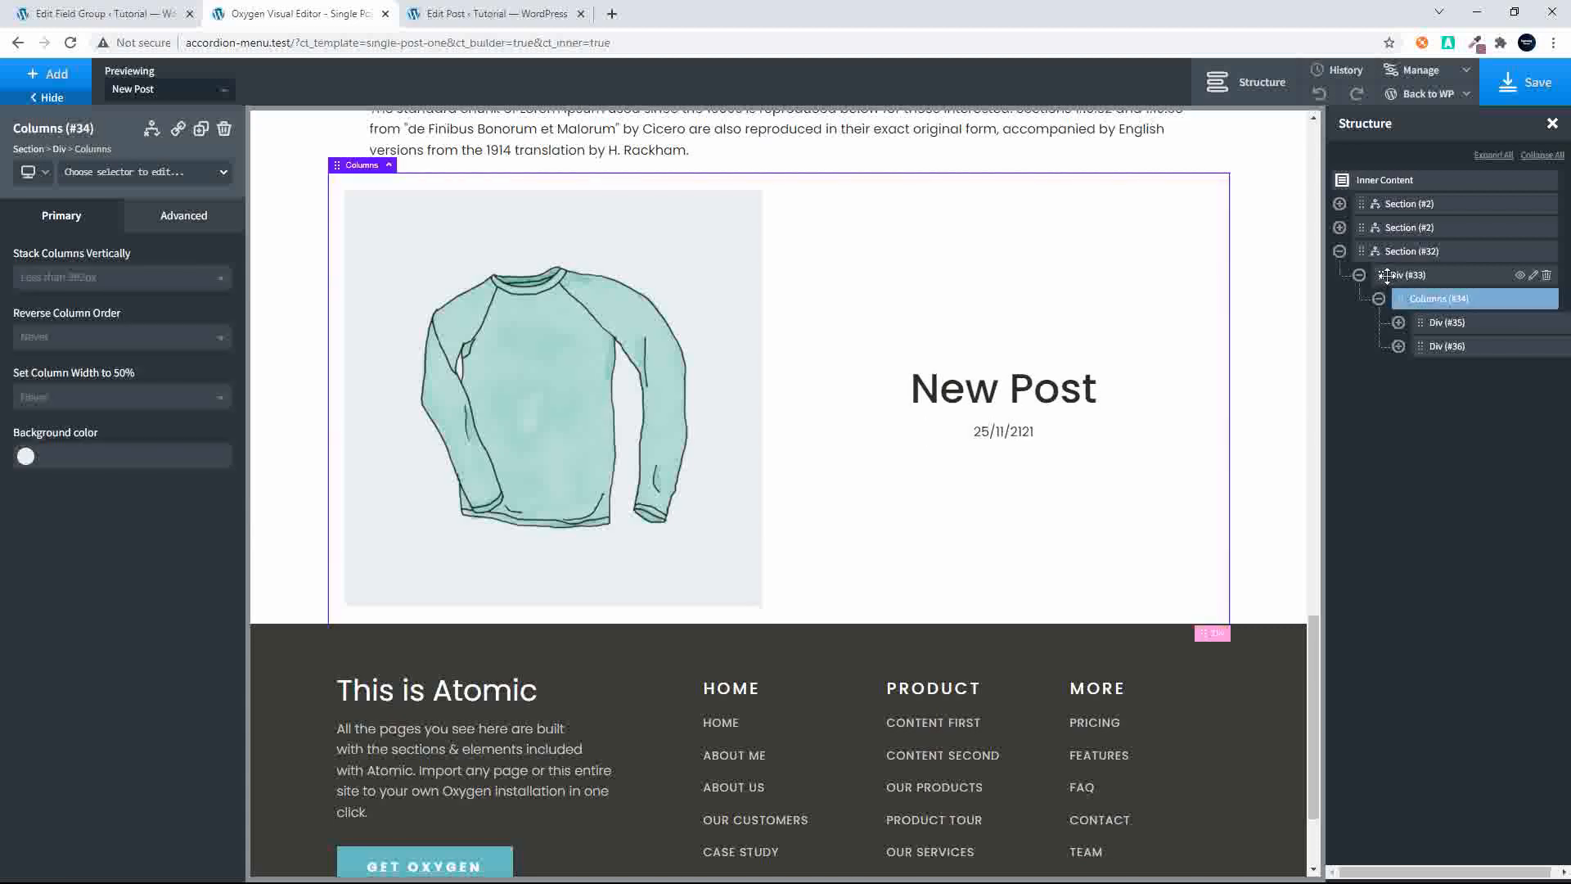
left_click(1391, 276)
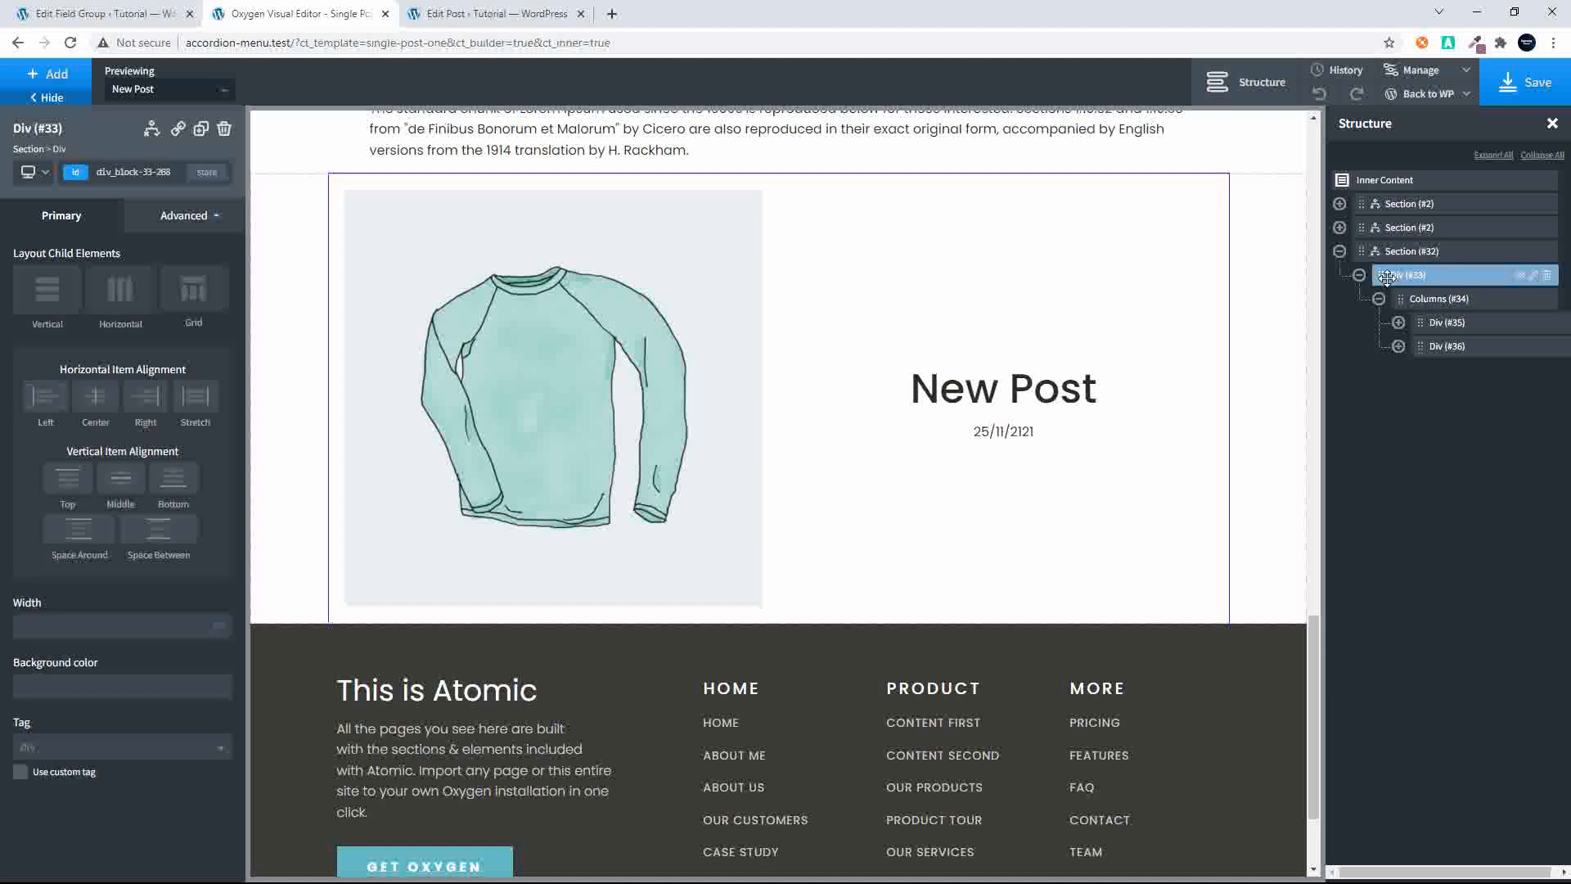
left_click(25, 78)
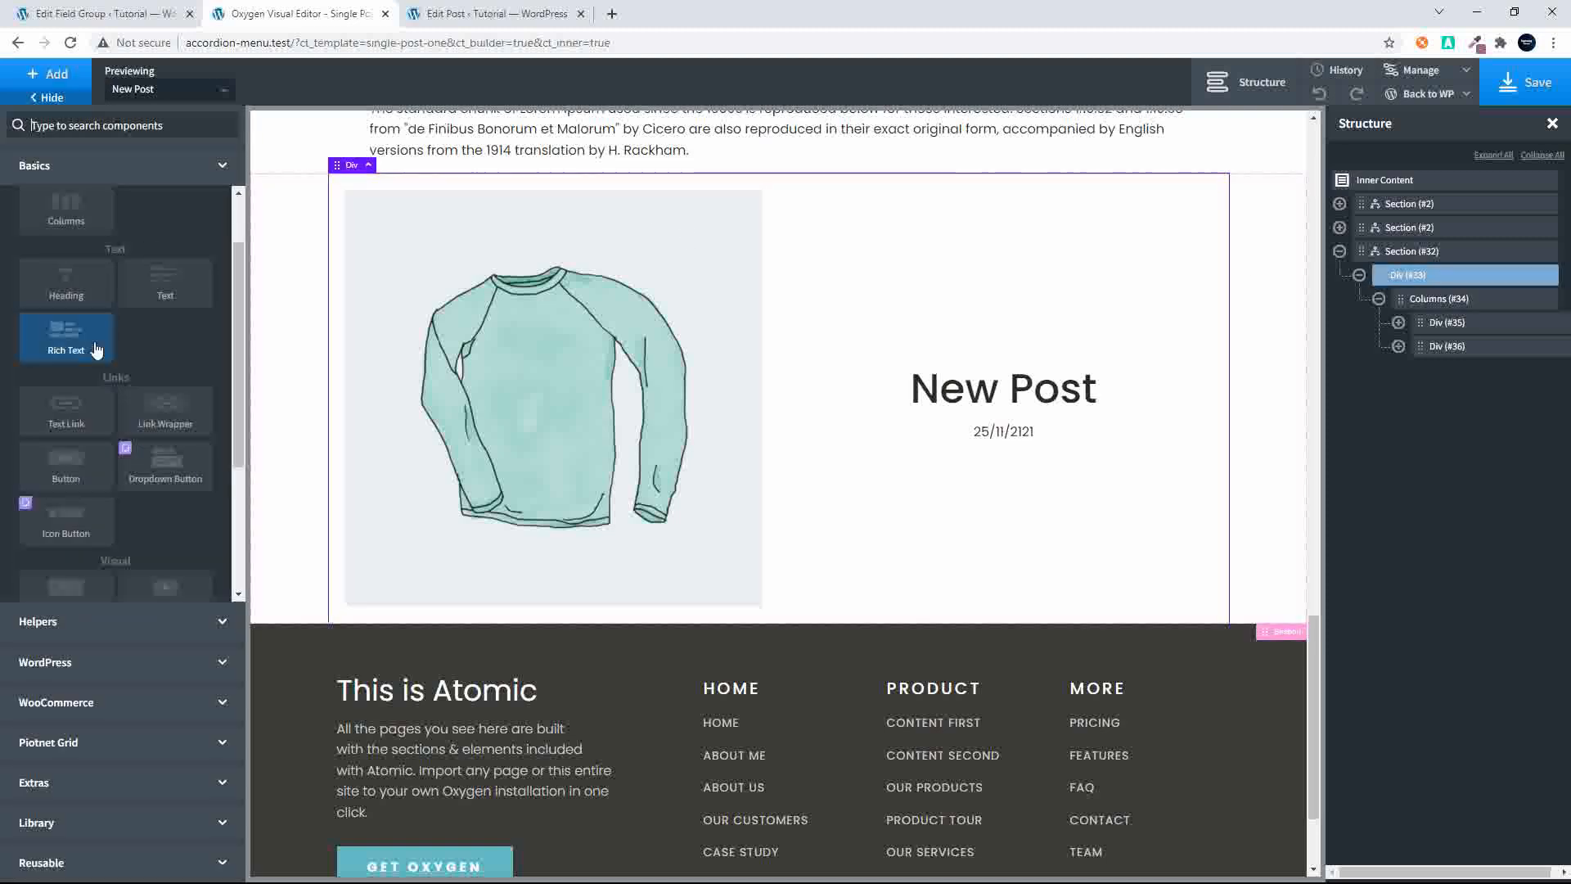
scroll(98, 351, "up", 2)
left_click(183, 262)
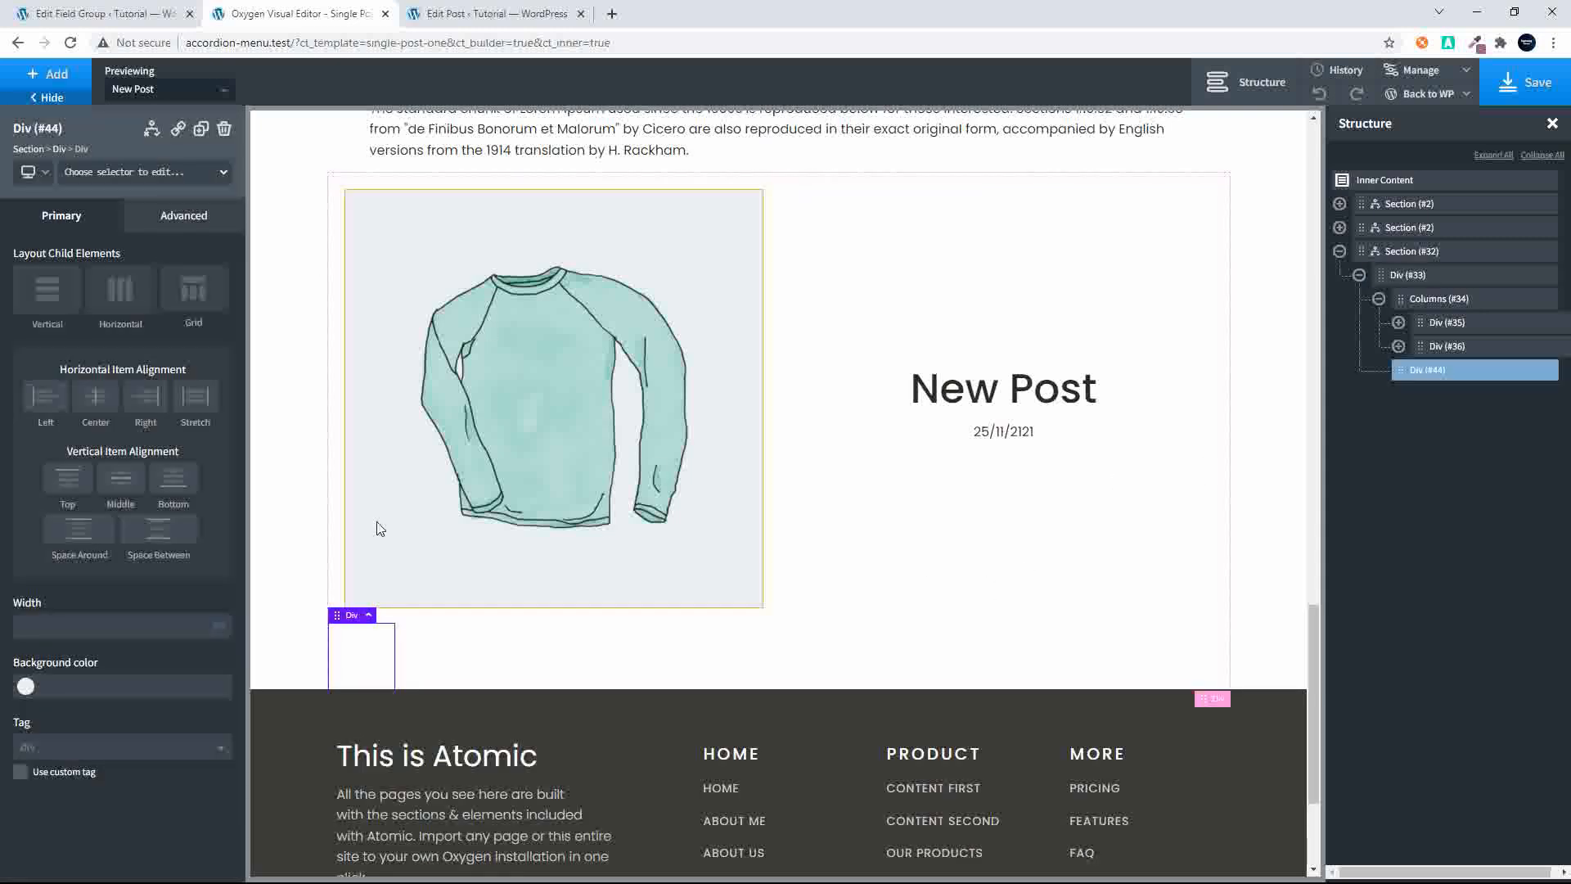
Step: Set the new div's max-width to 800 and its left and right margins to auto
left_click(191, 211)
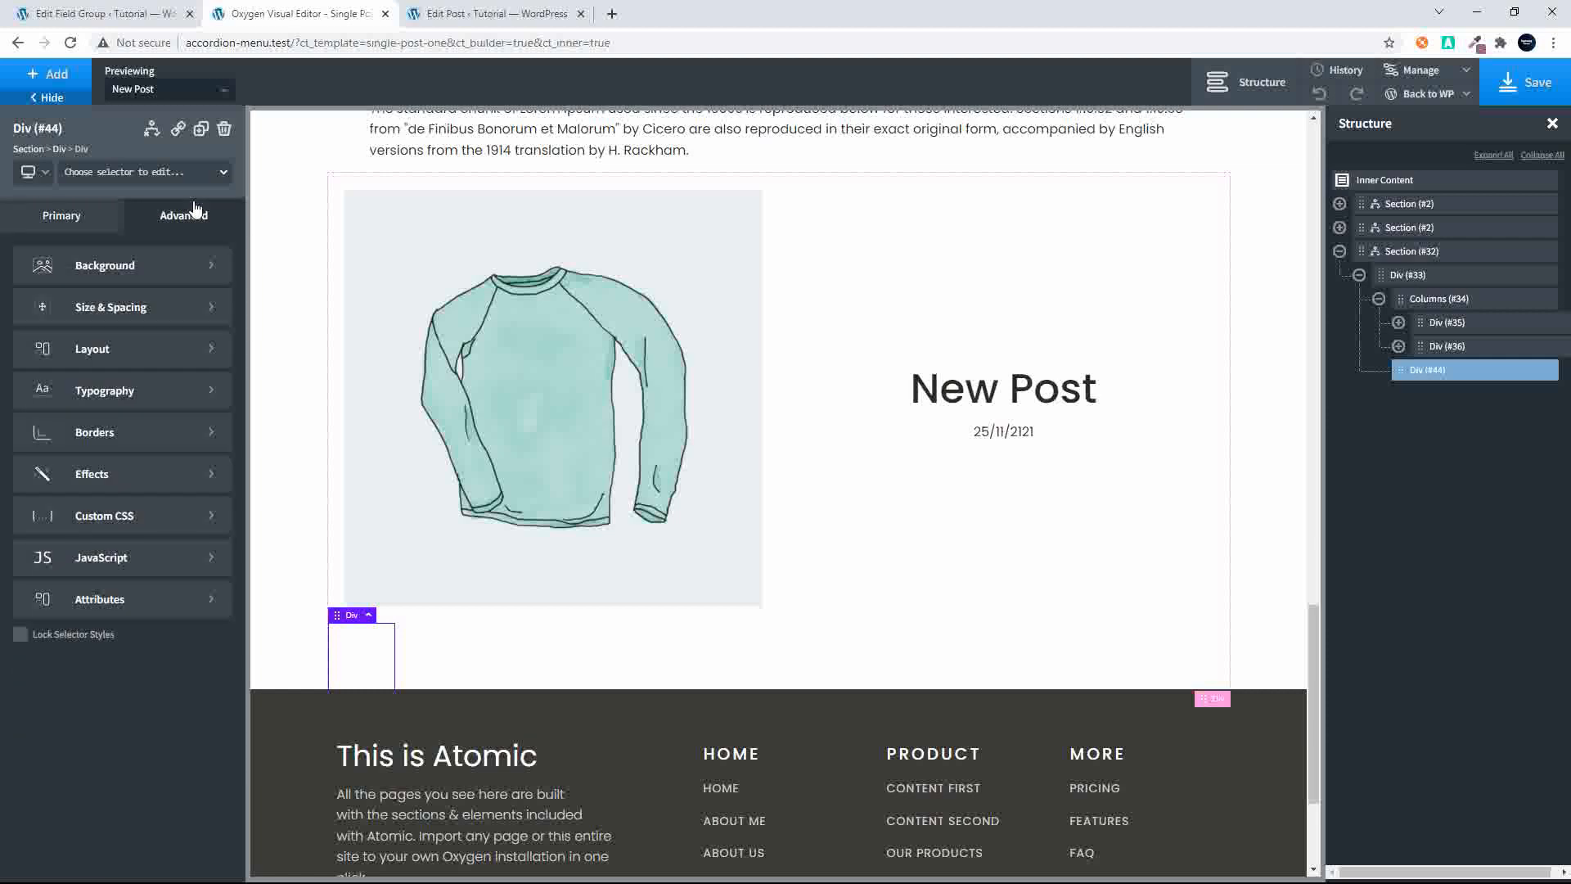
left_click(147, 312)
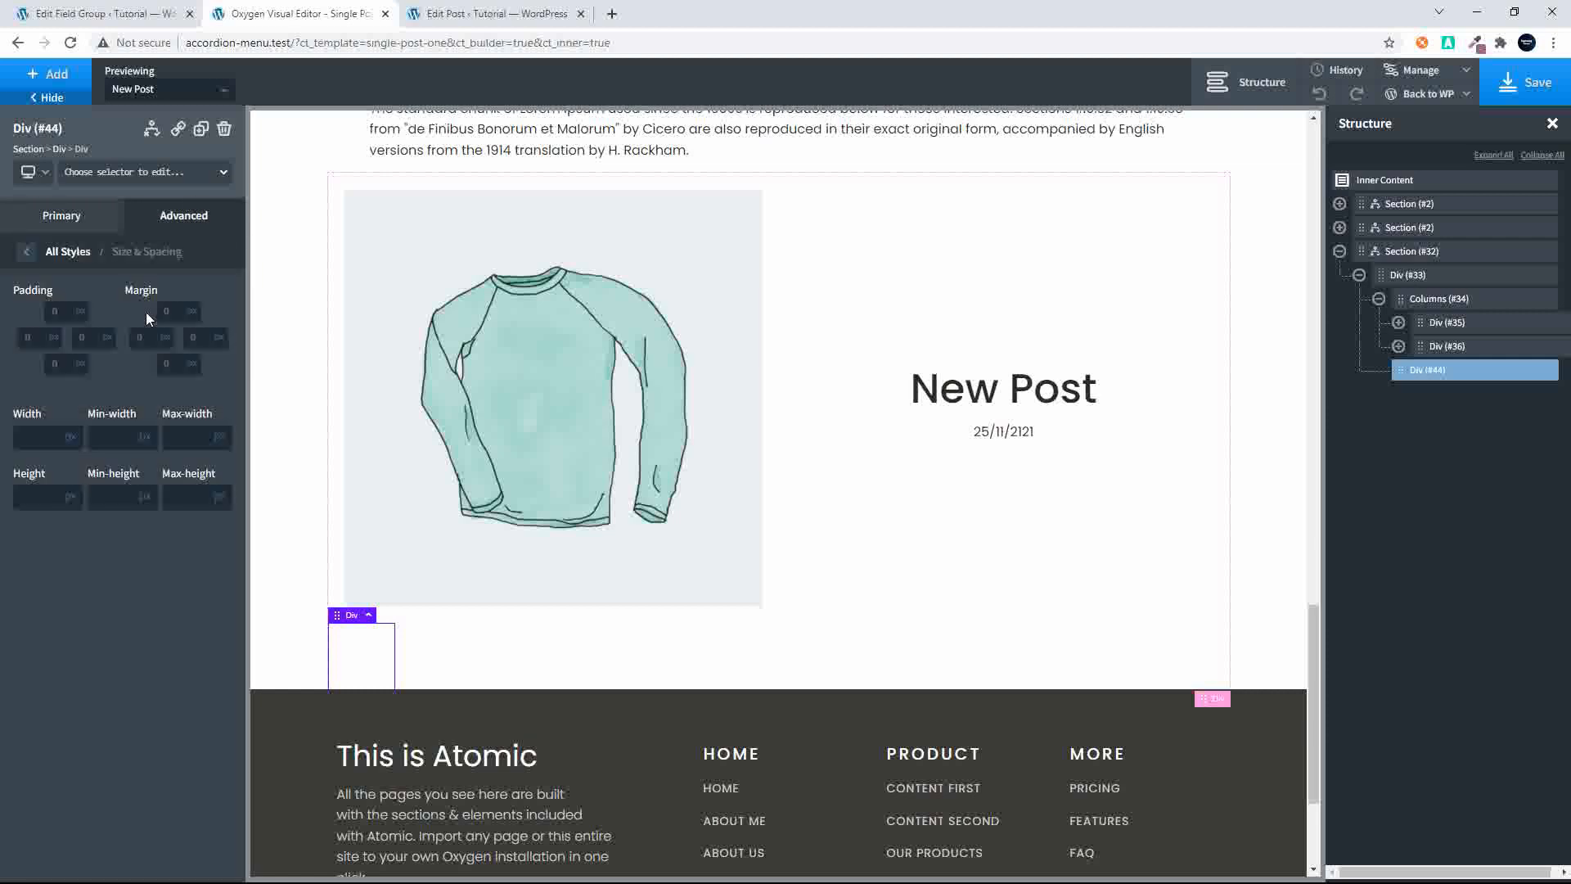
left_click(186, 432)
type("800")
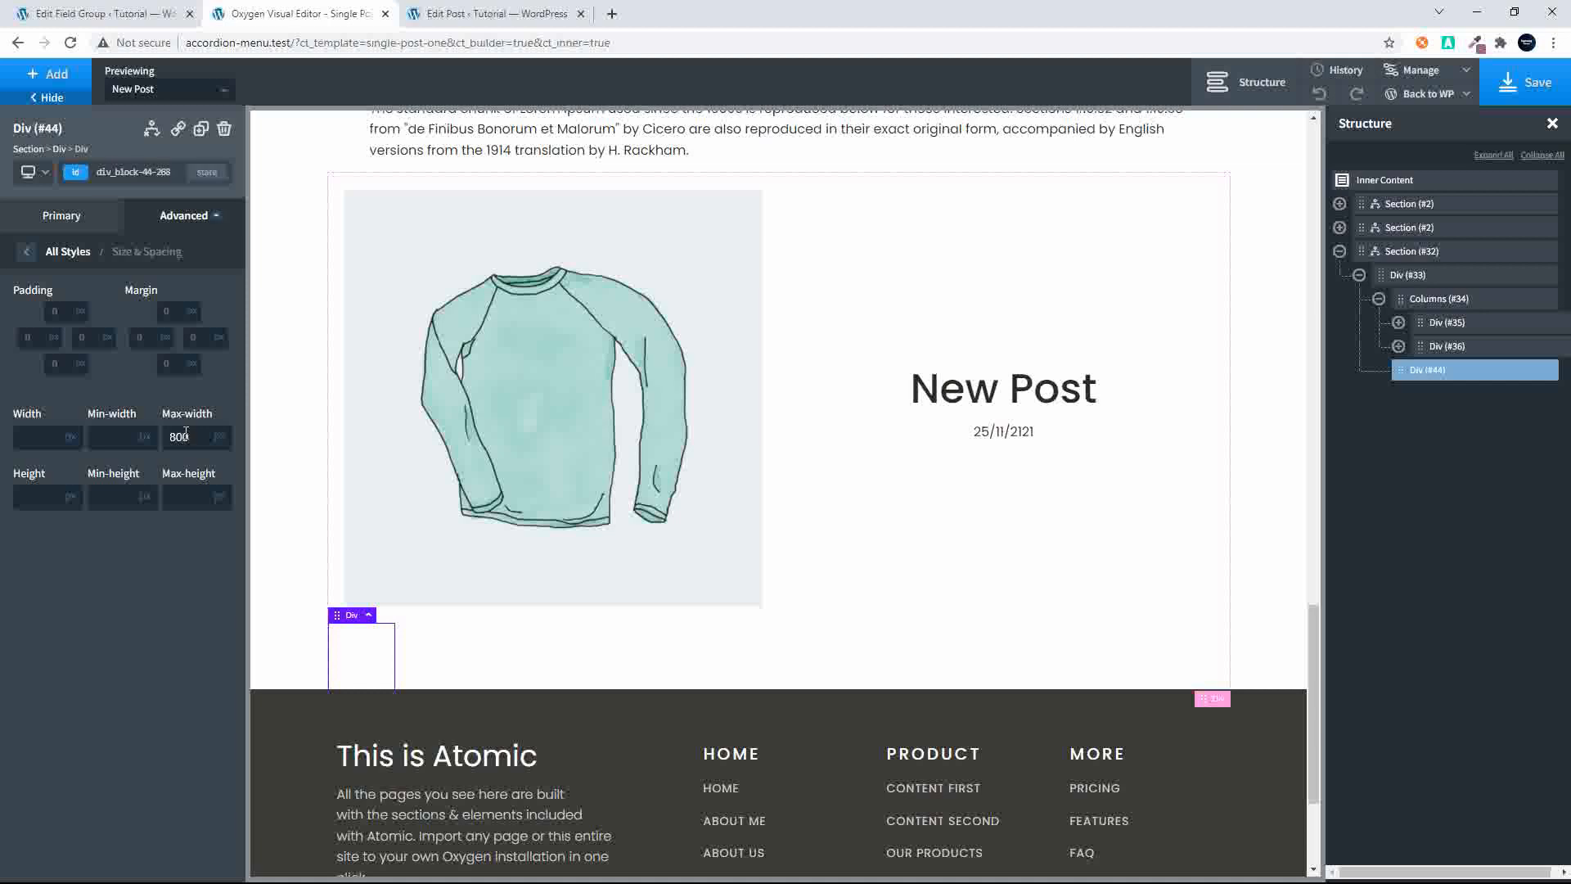
mouse_move(165, 342)
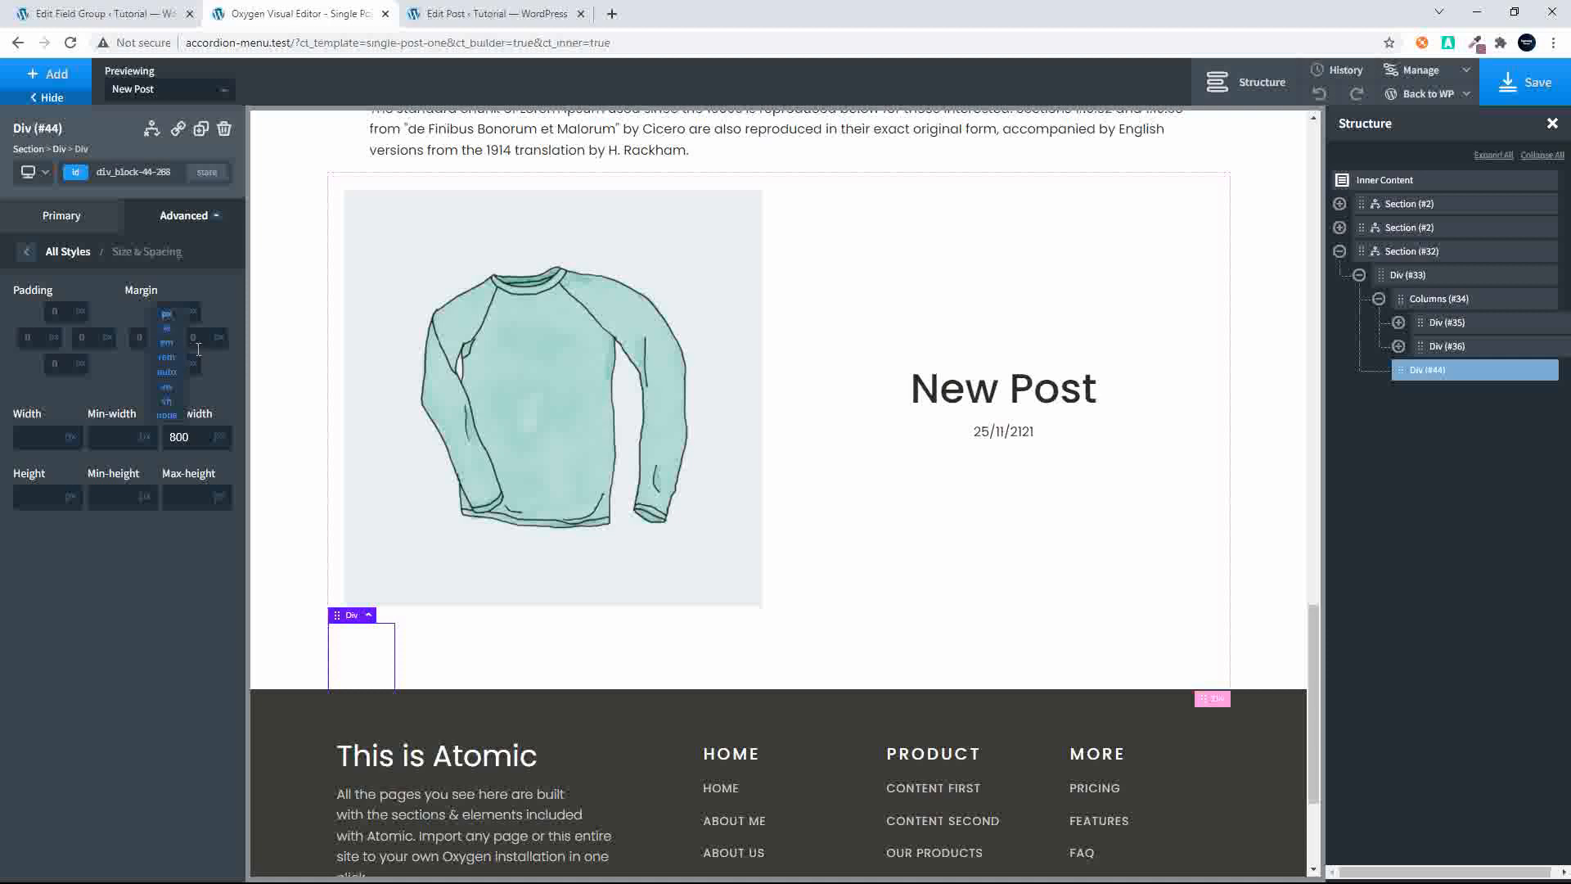
left_click(172, 369)
mouse_move(217, 343)
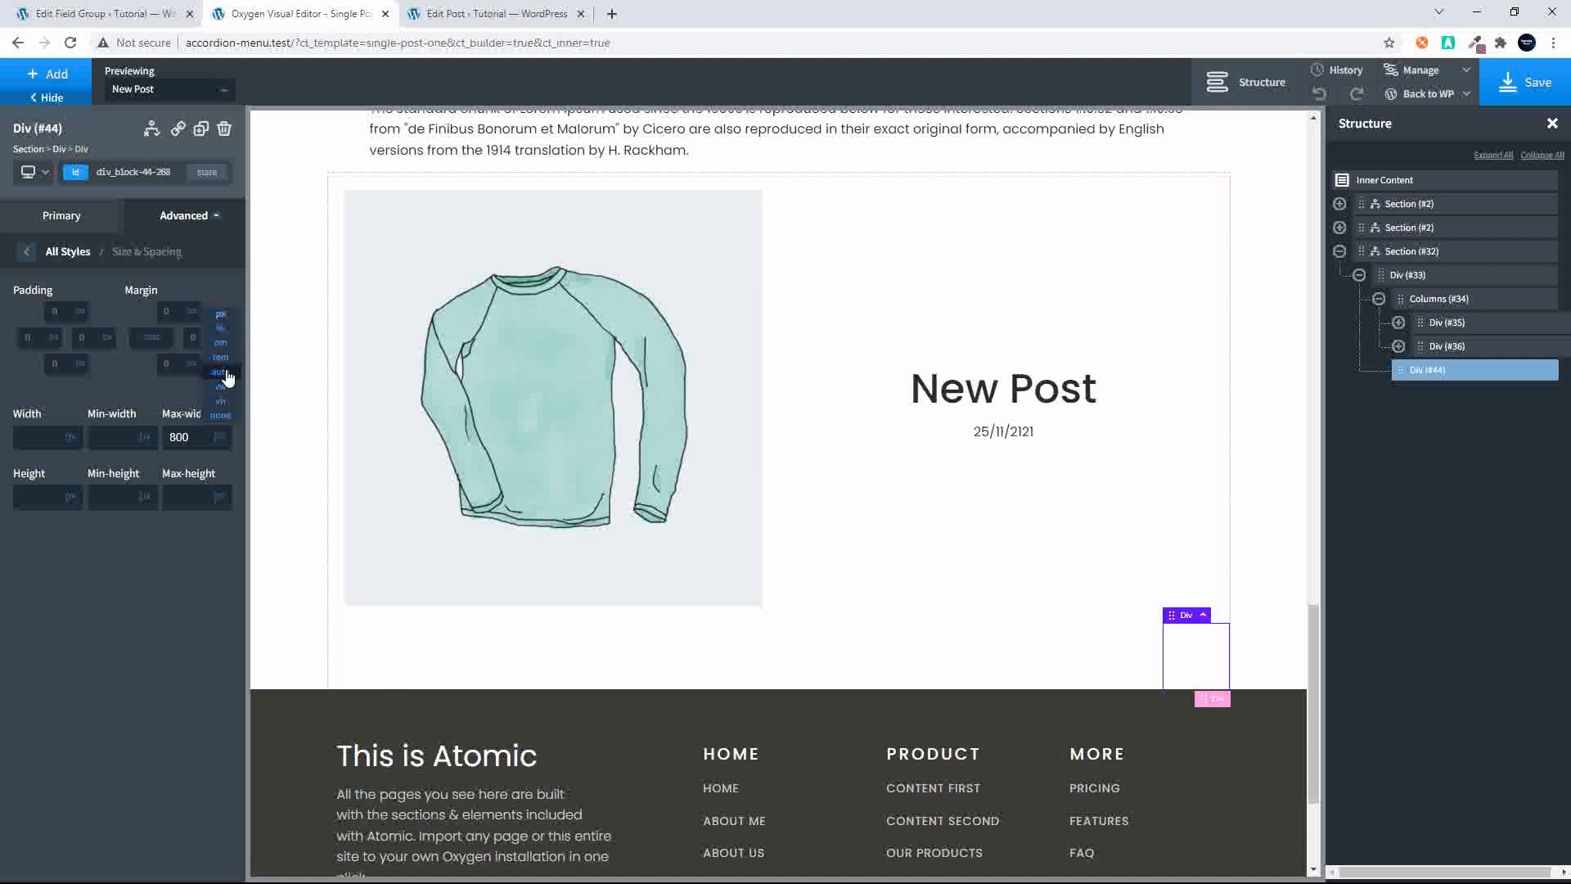
left_click(219, 373)
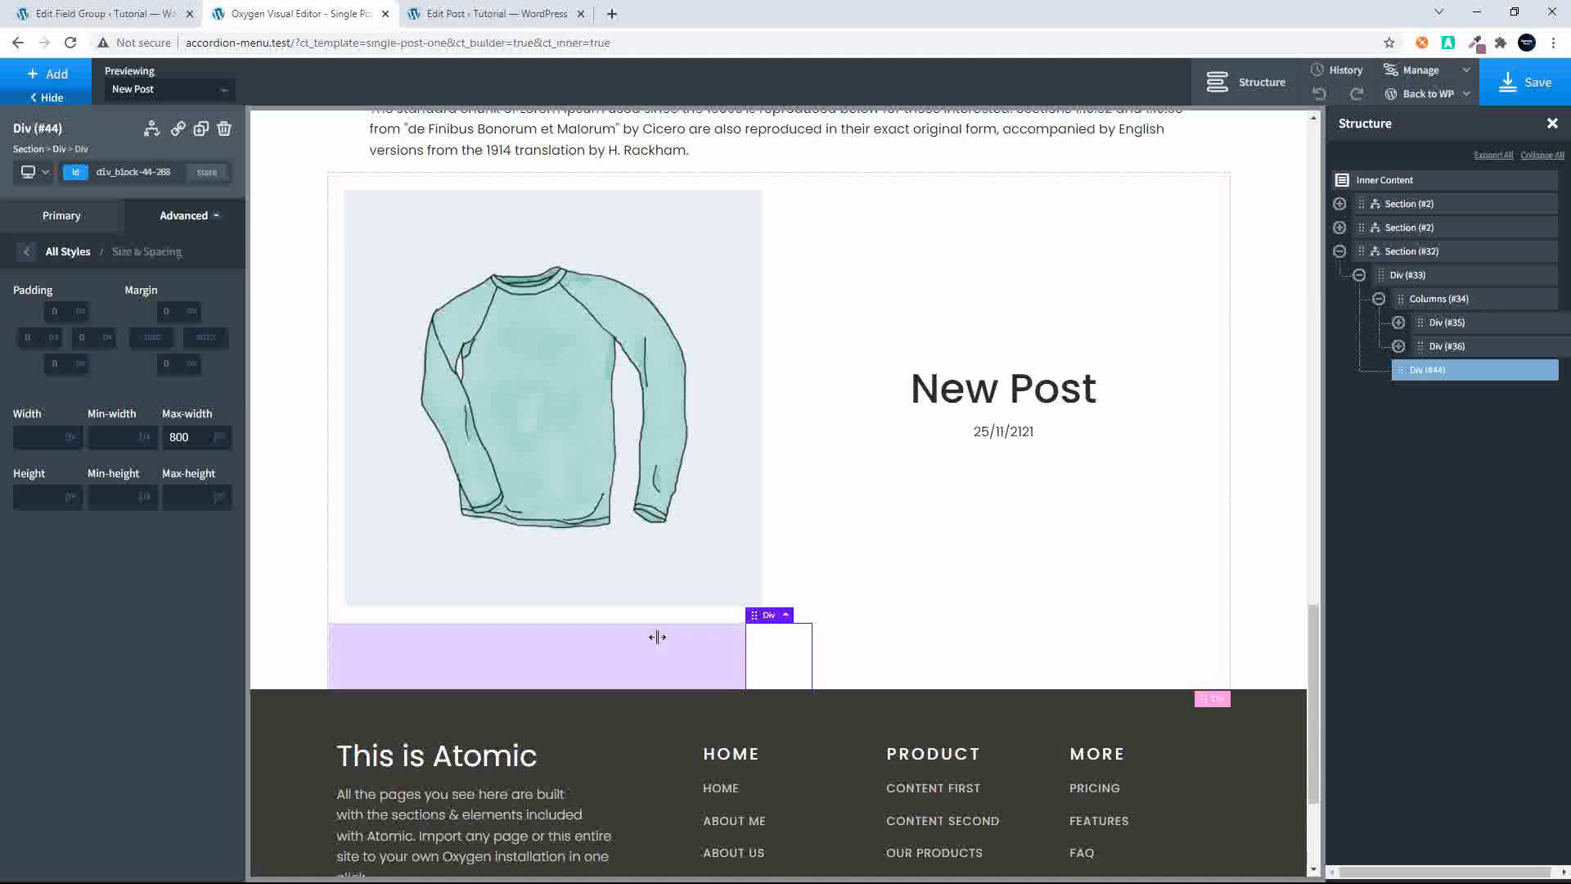
Step: Add a text element inside the new div and replace its content with the dynamic post content
left_click(47, 74)
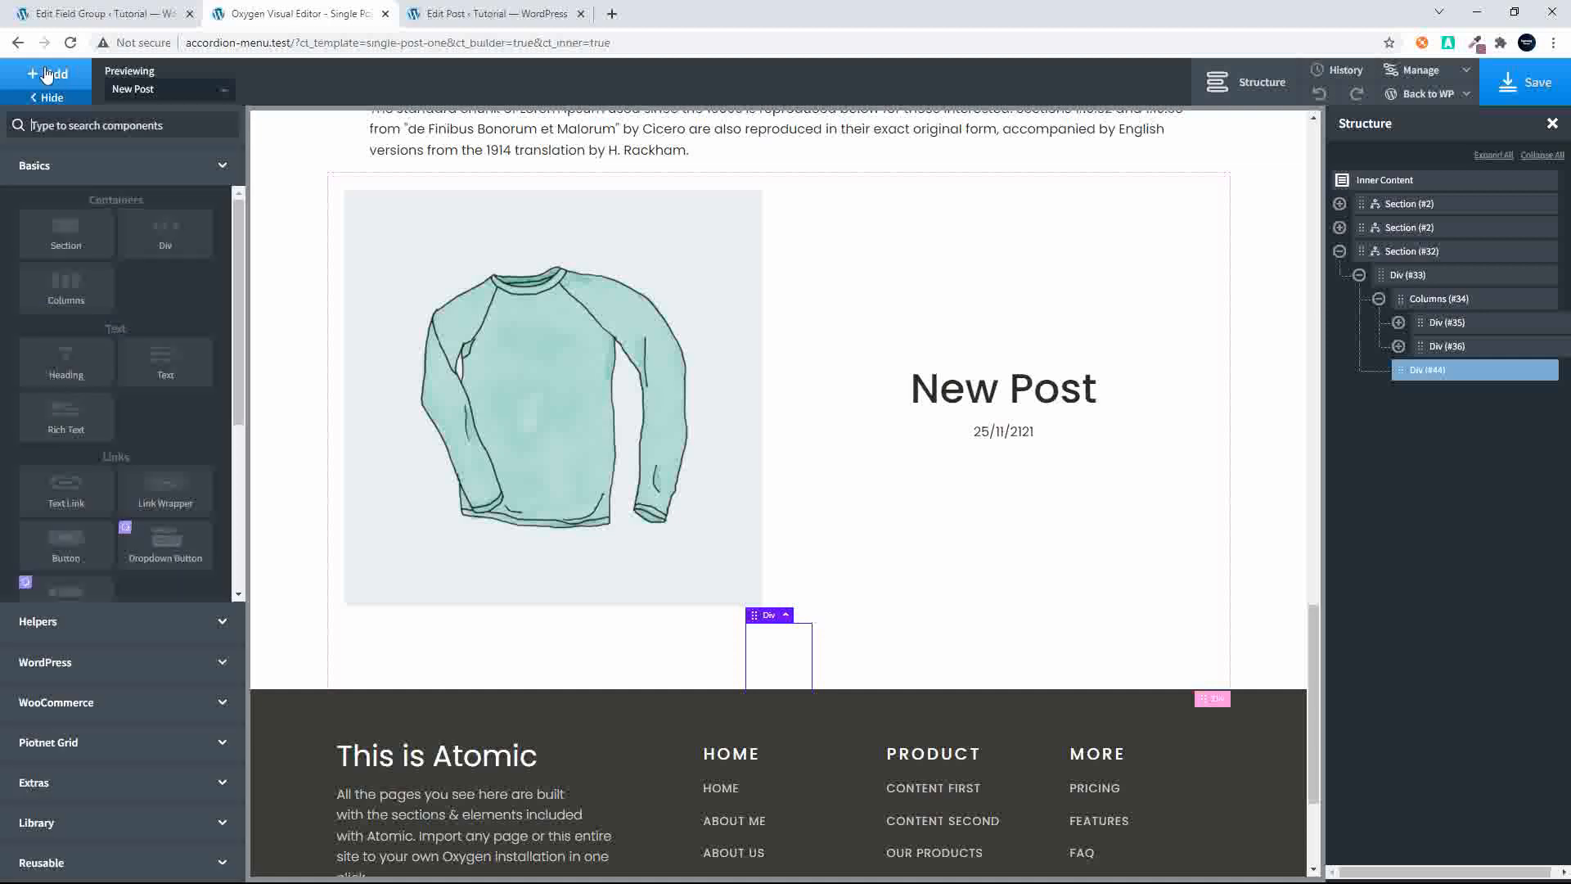
left_click(162, 355)
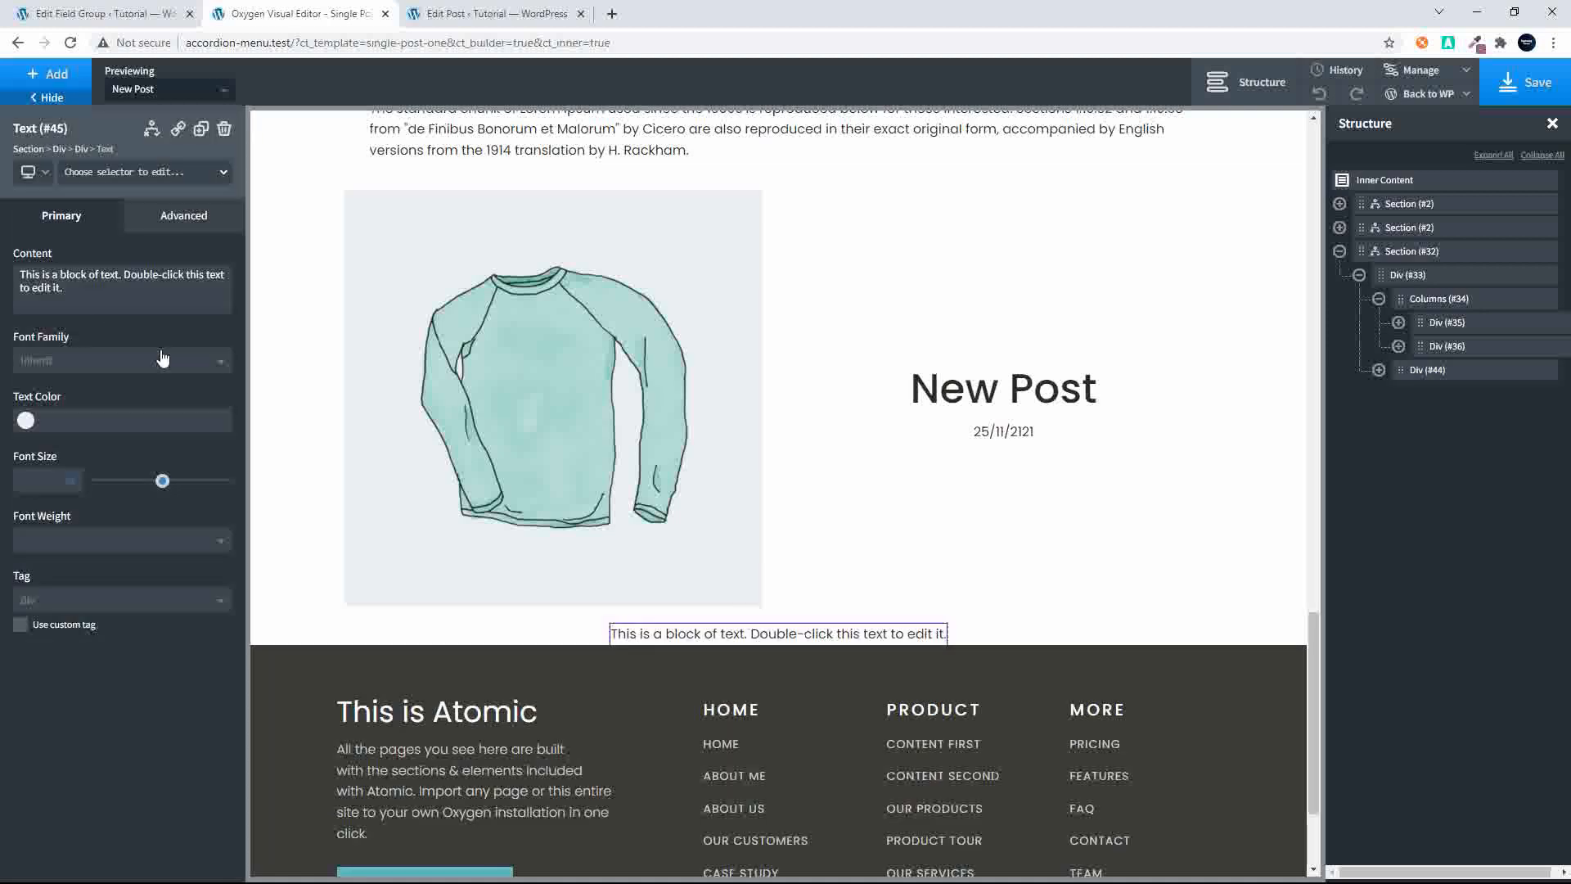
double_click(712, 641)
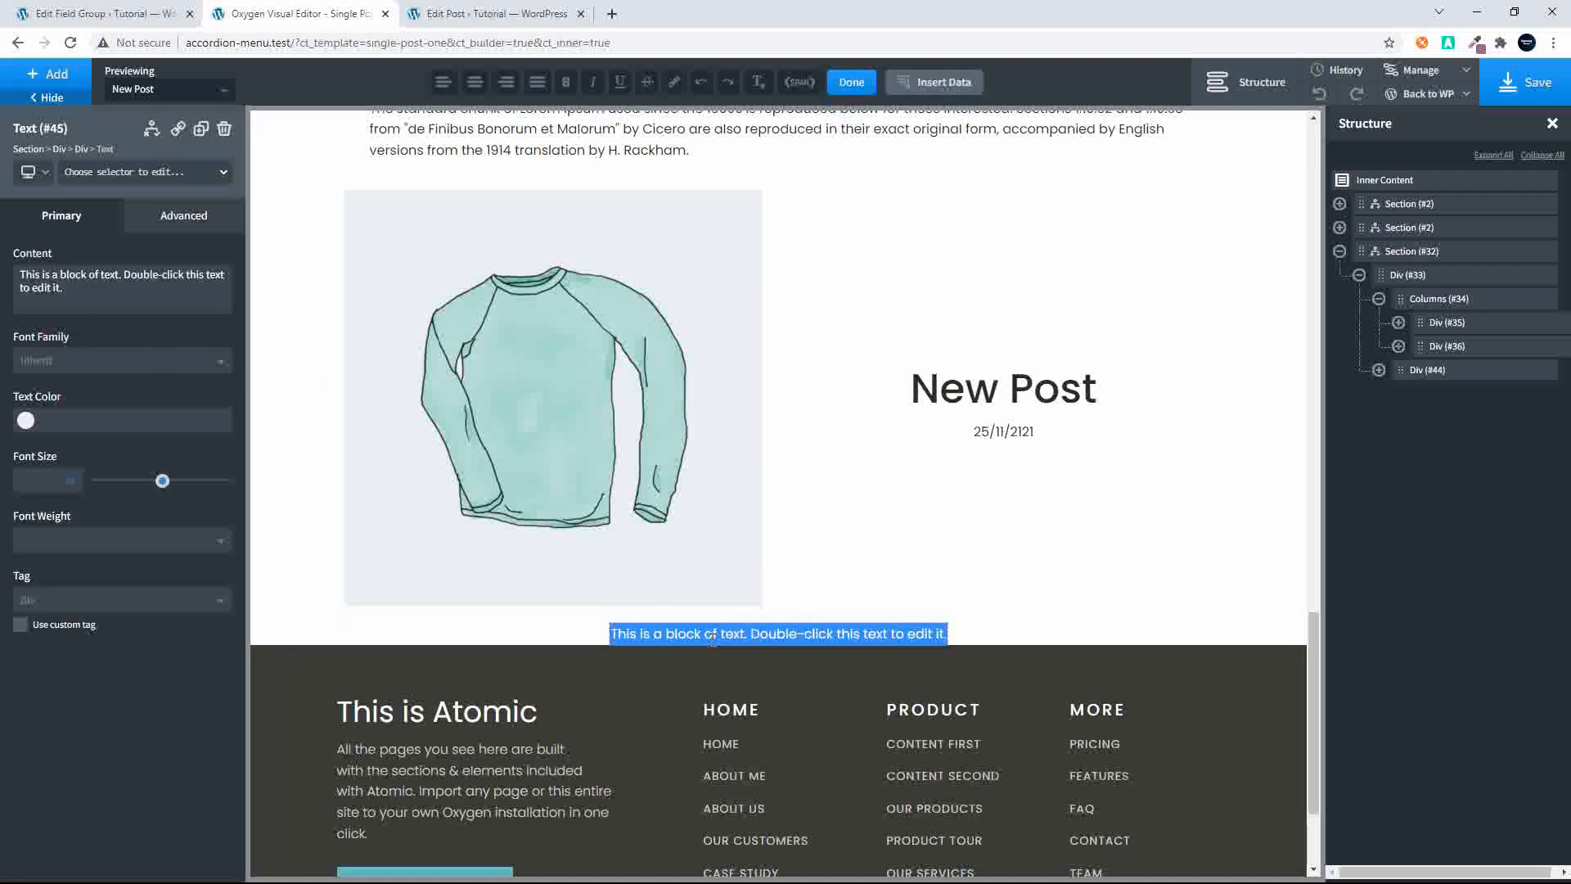
left_click(949, 84)
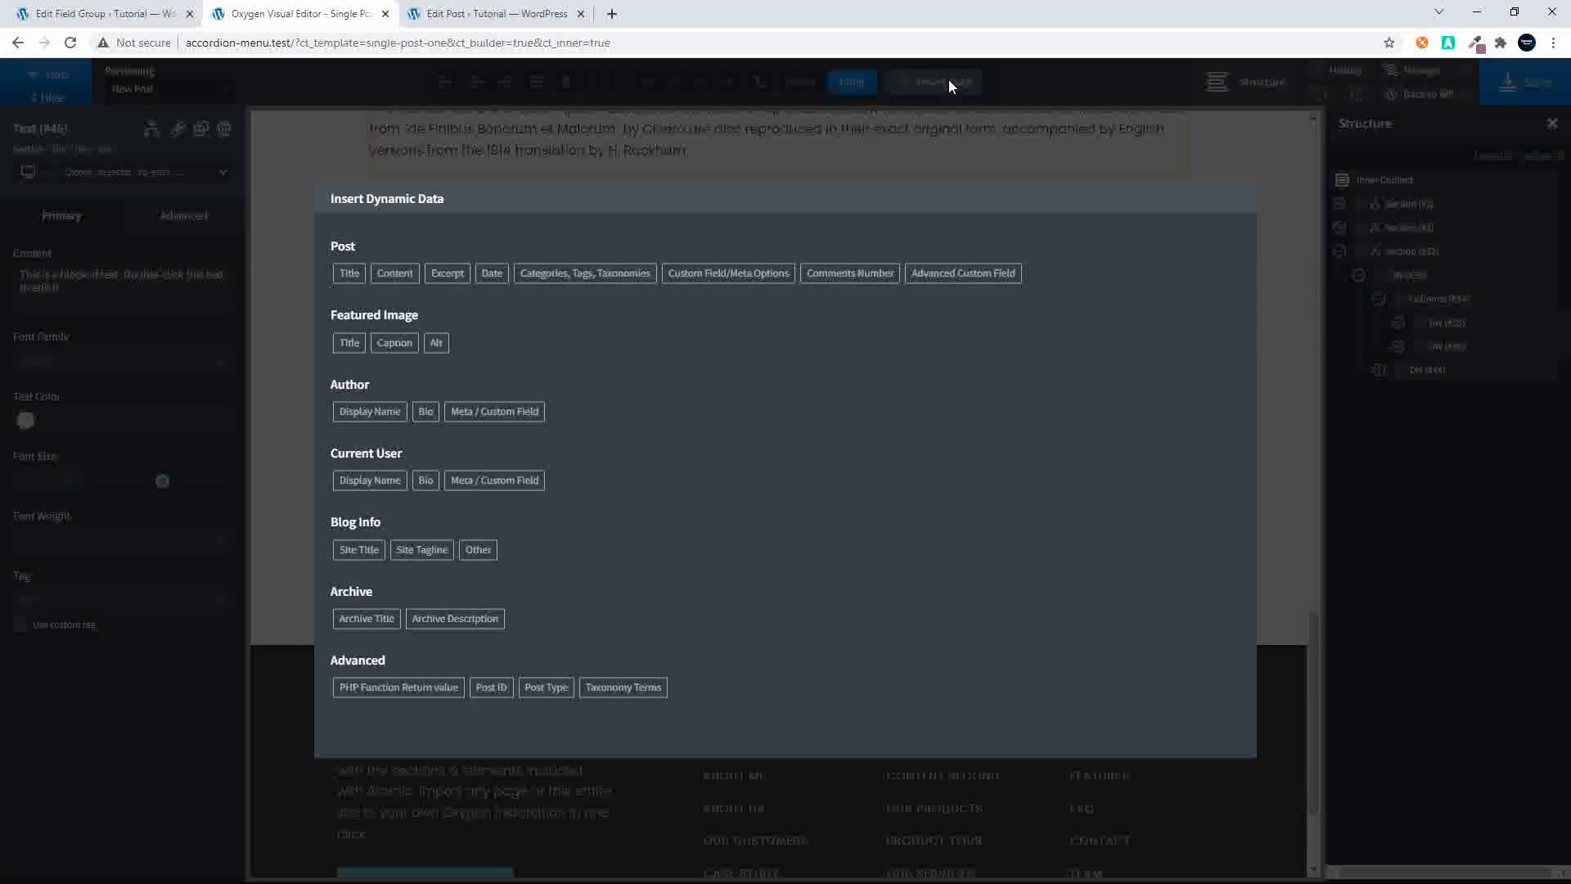
left_click(398, 272)
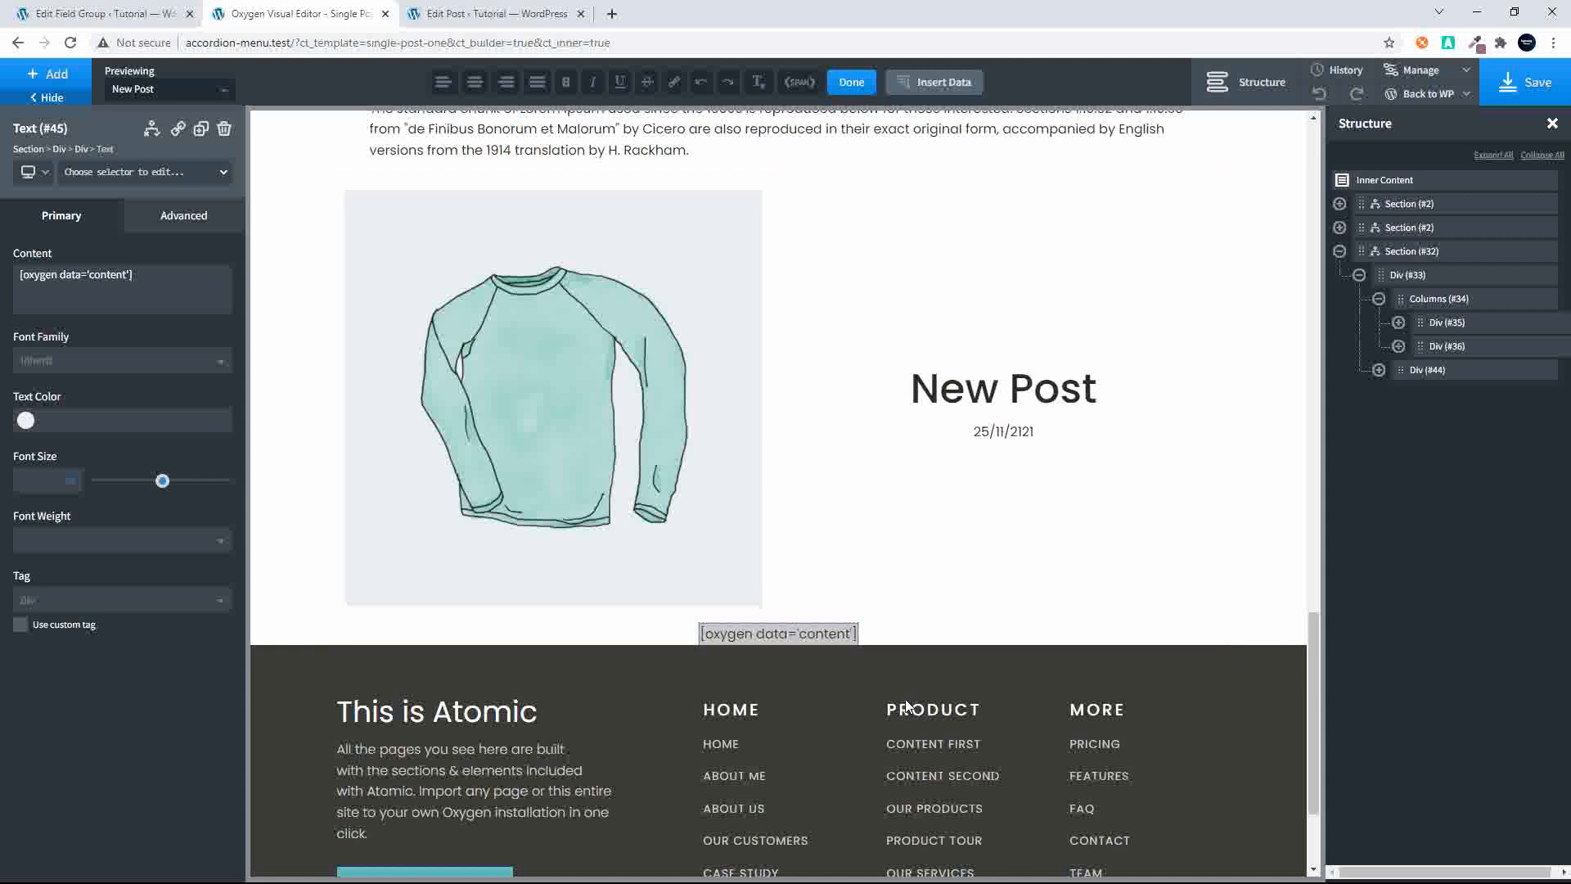
left_click(1379, 370)
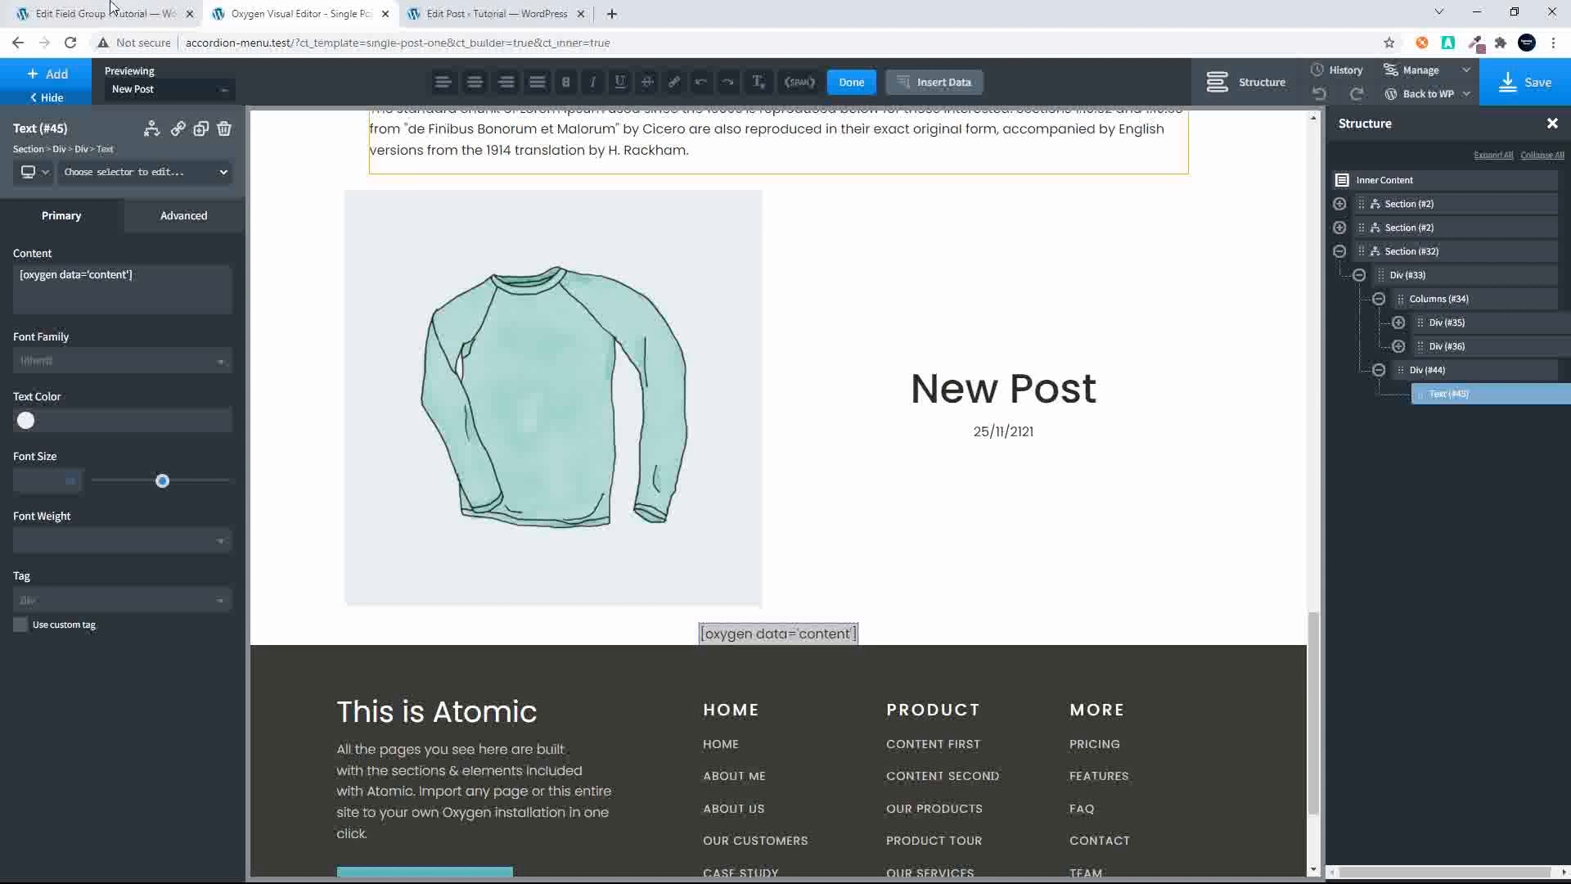
Step: Add the WordPress dynamic data Content element to the div beneath the columns
left_click(33, 77)
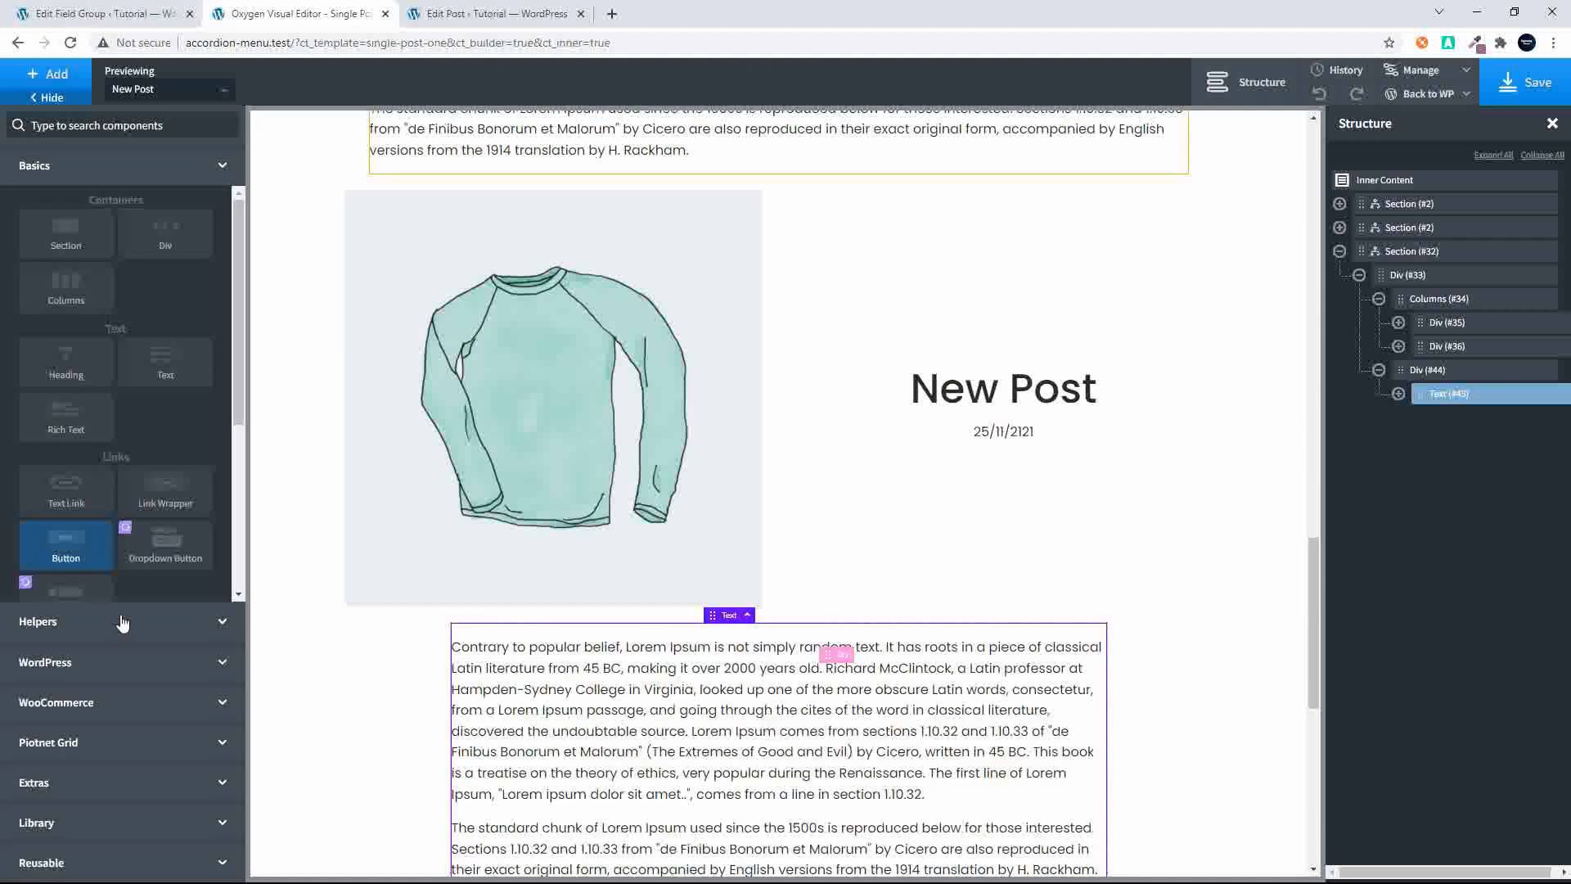
left_click(106, 671)
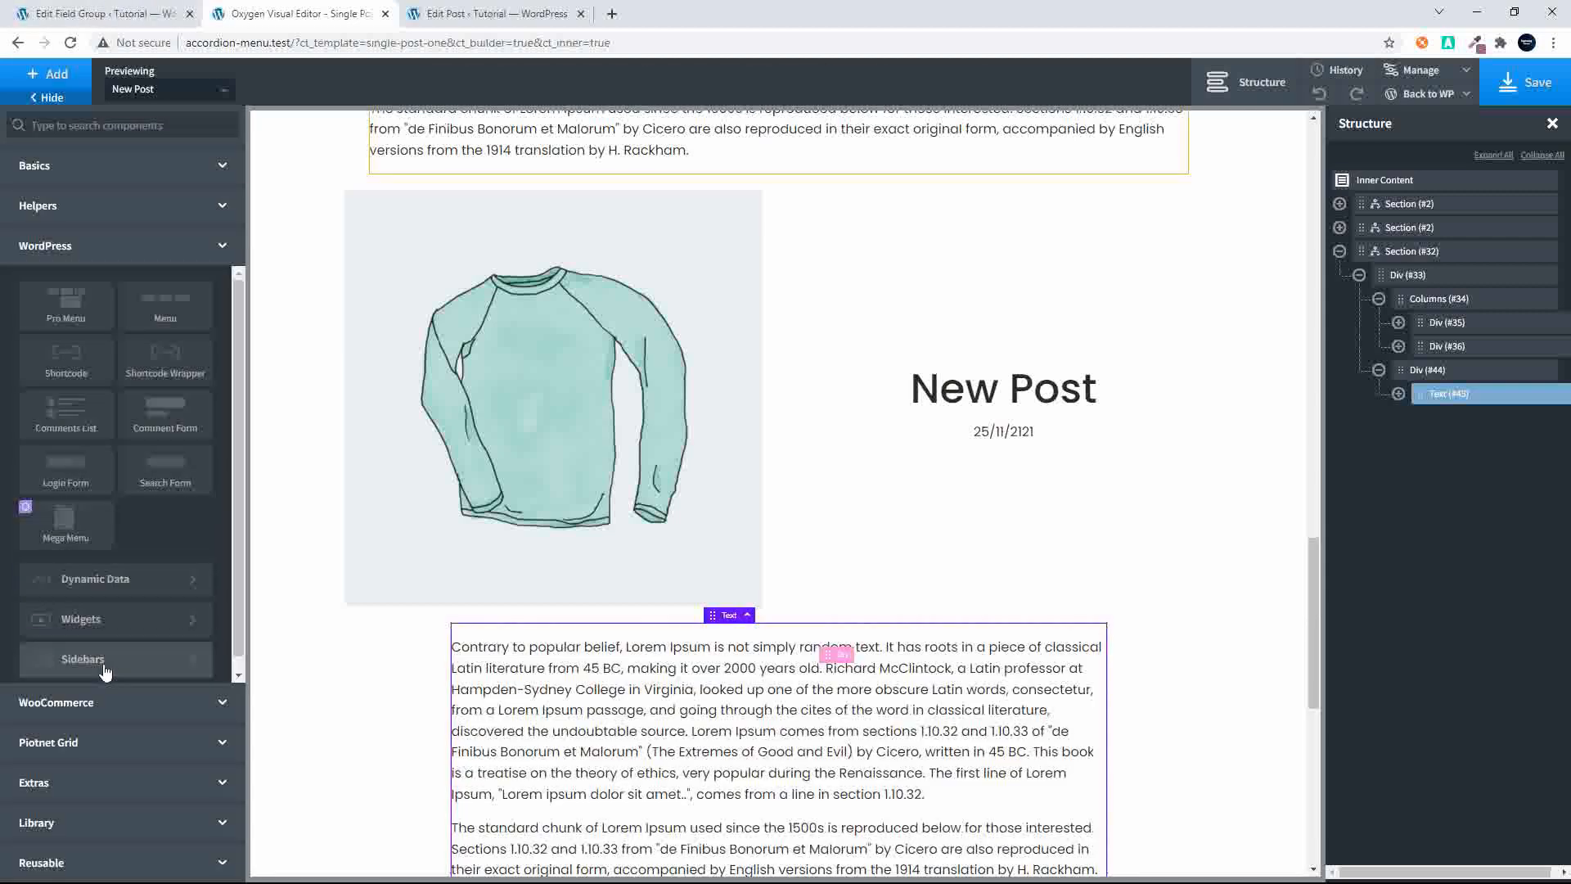
left_click(139, 579)
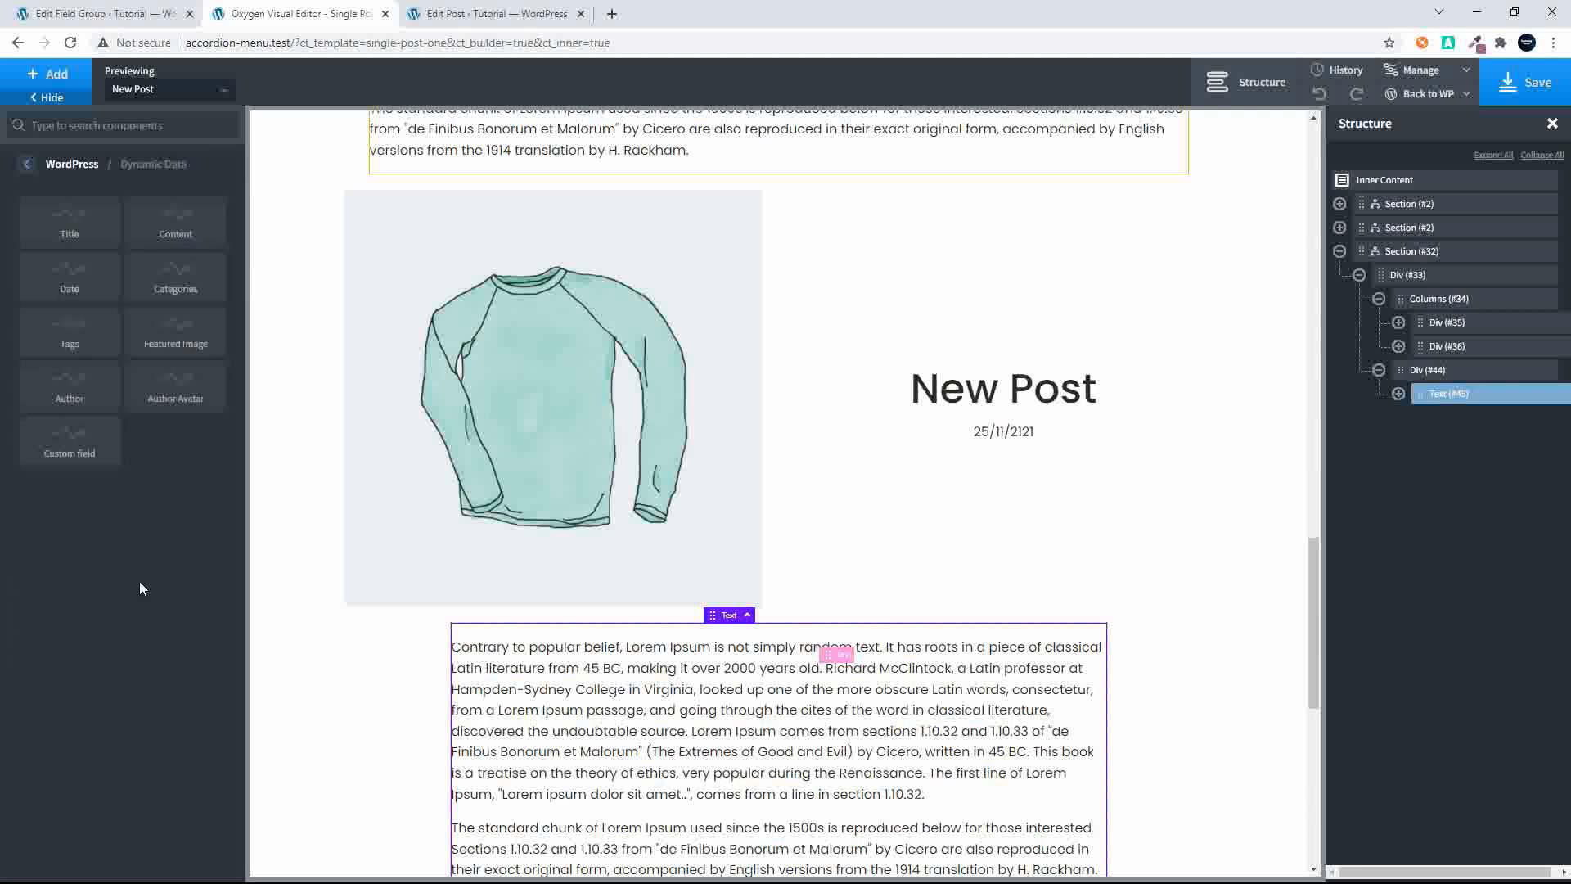
left_click(180, 239)
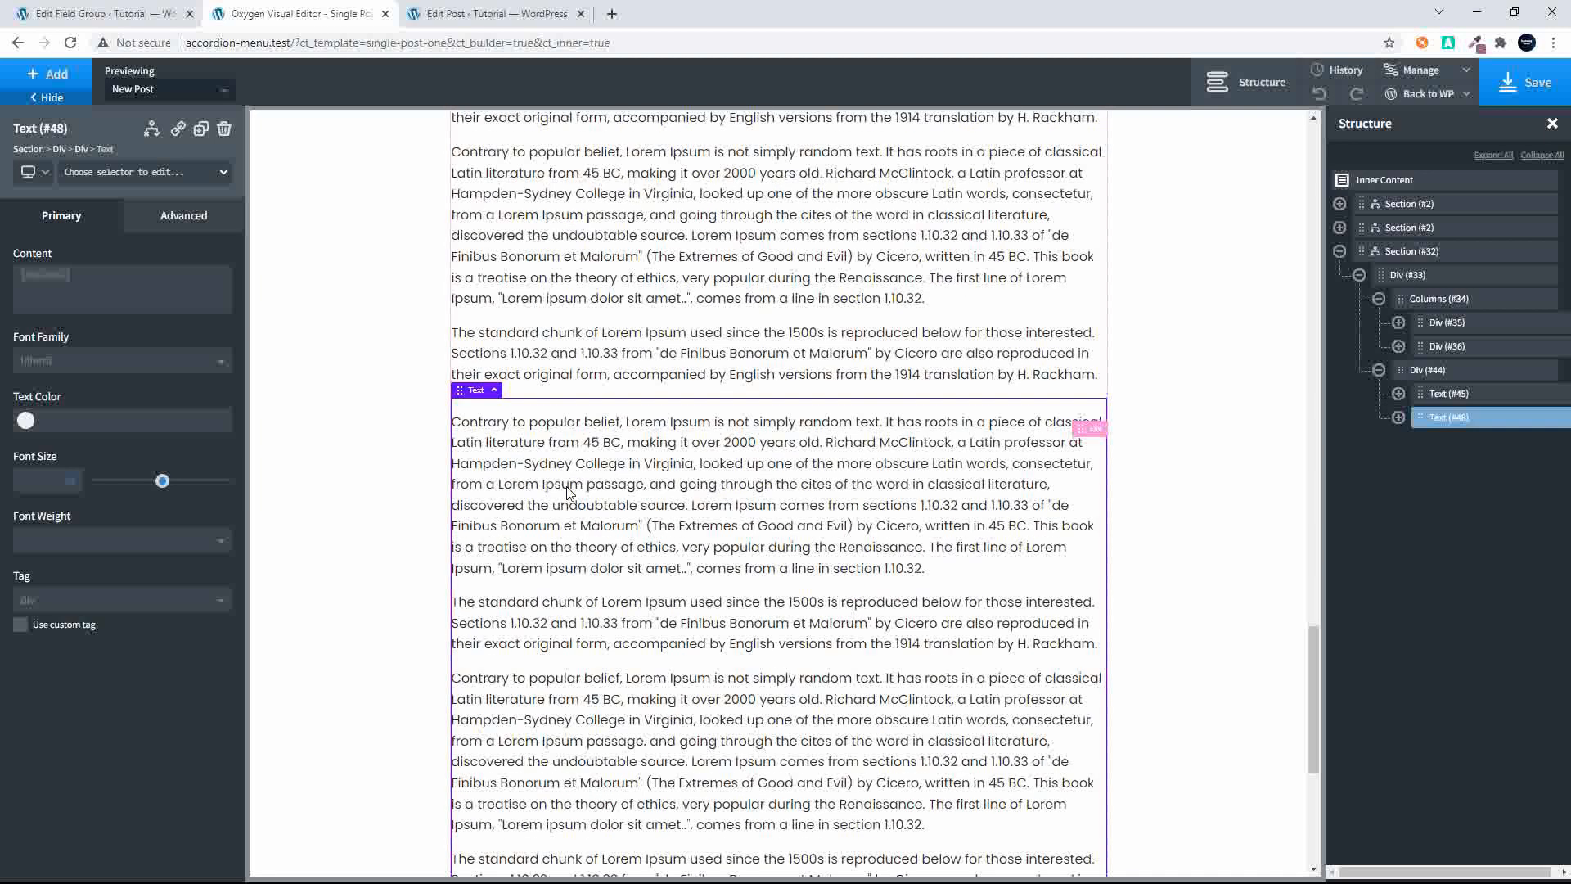
Step: Delete the upper of the two duplicate post content text elements beneath the columns
scroll(571, 492, "up", 5)
left_click(632, 354)
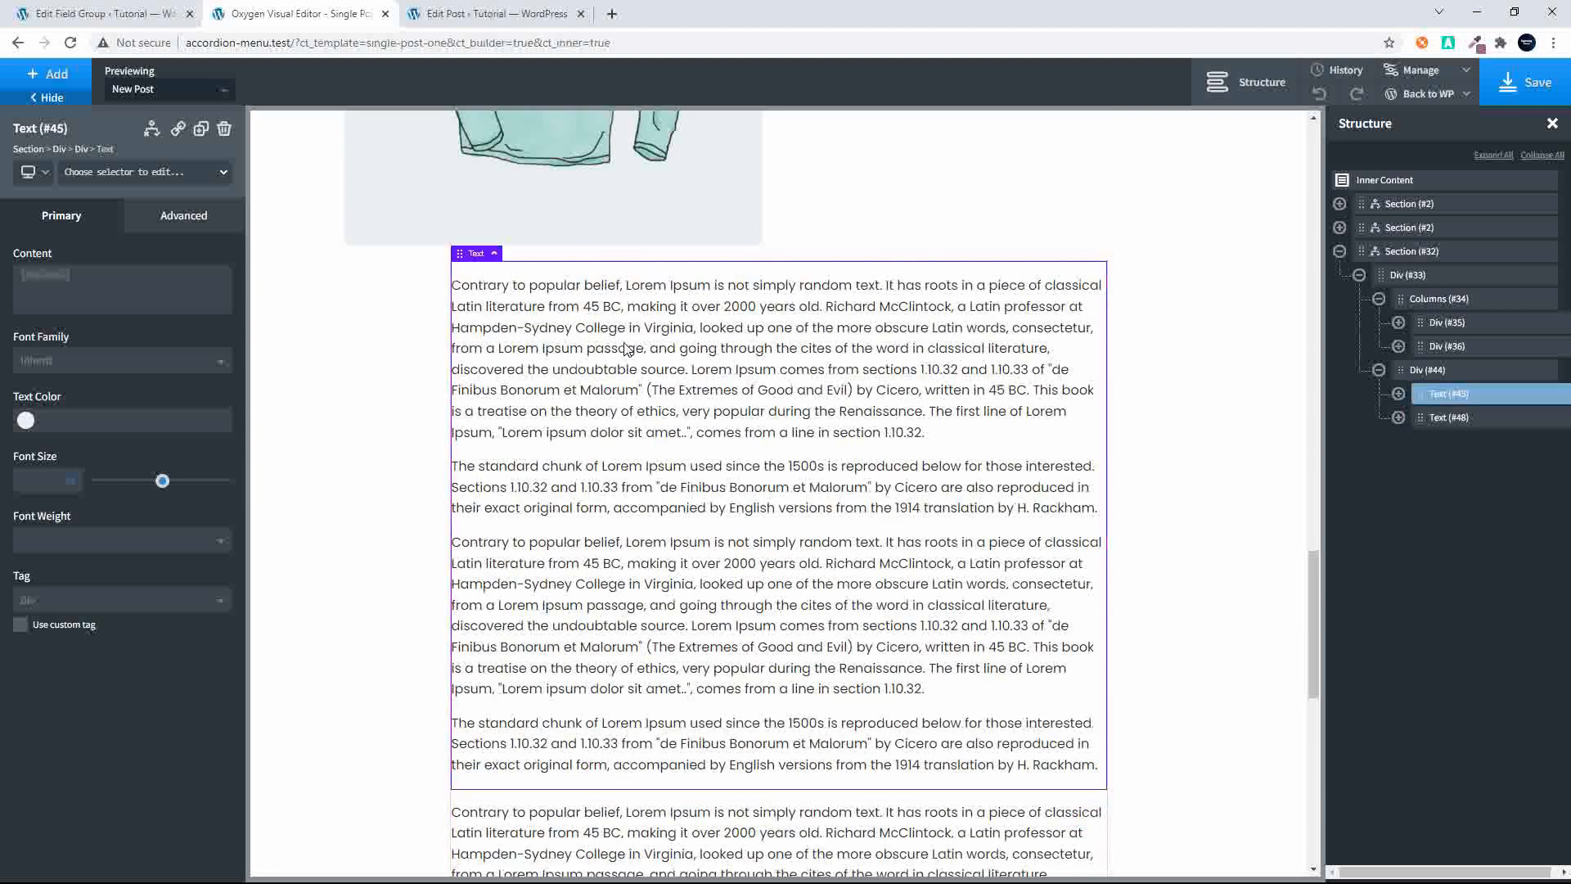
left_click(225, 130)
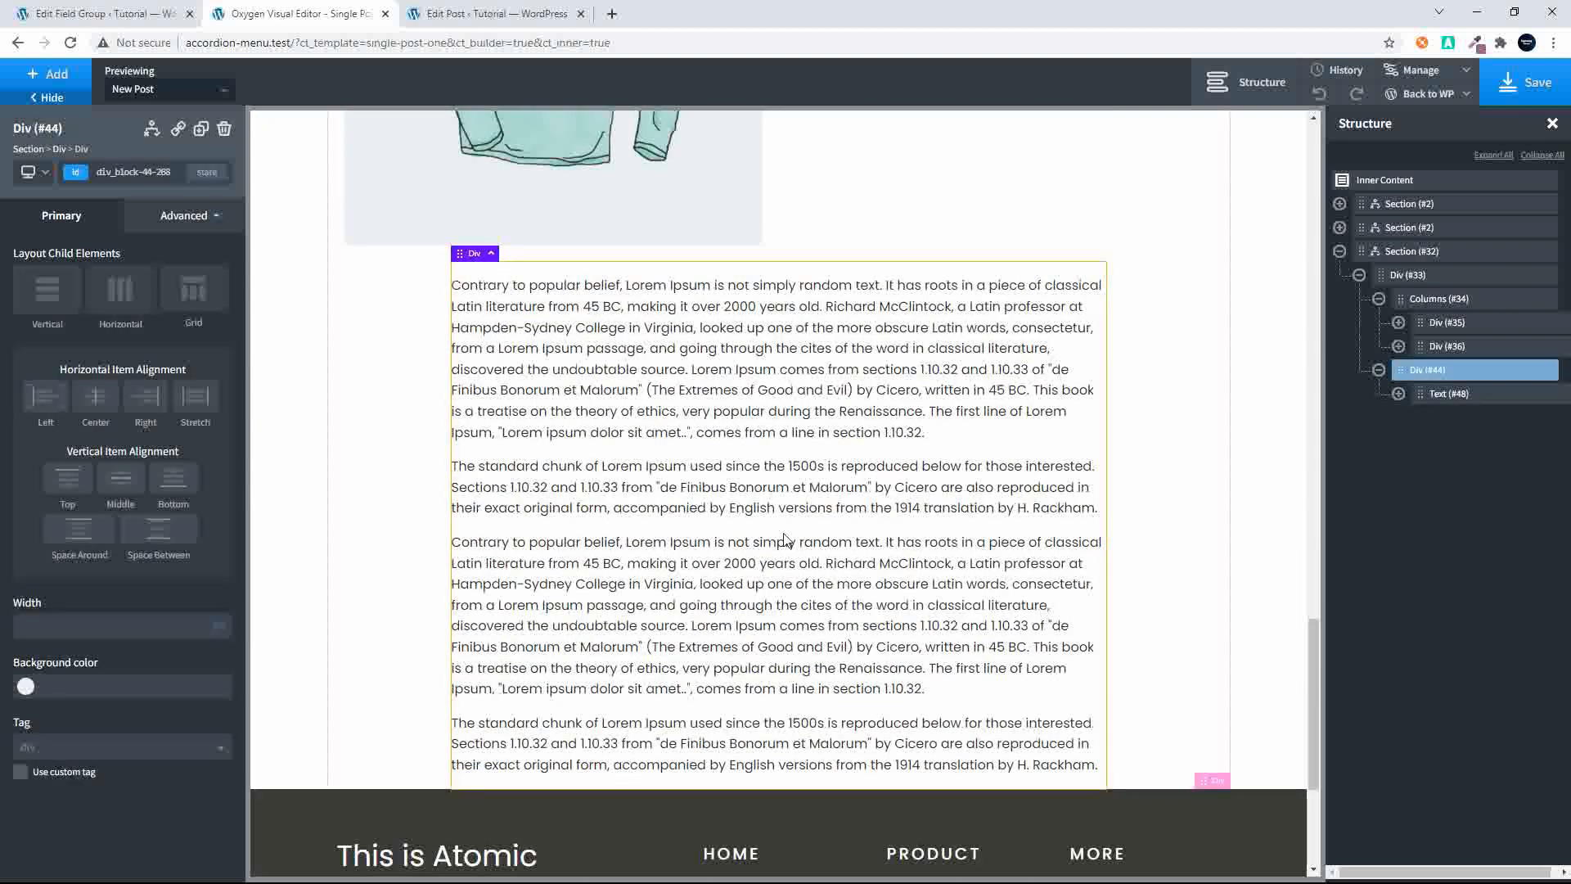
scroll(784, 568, "down", 2)
scroll(784, 568, "up", 5)
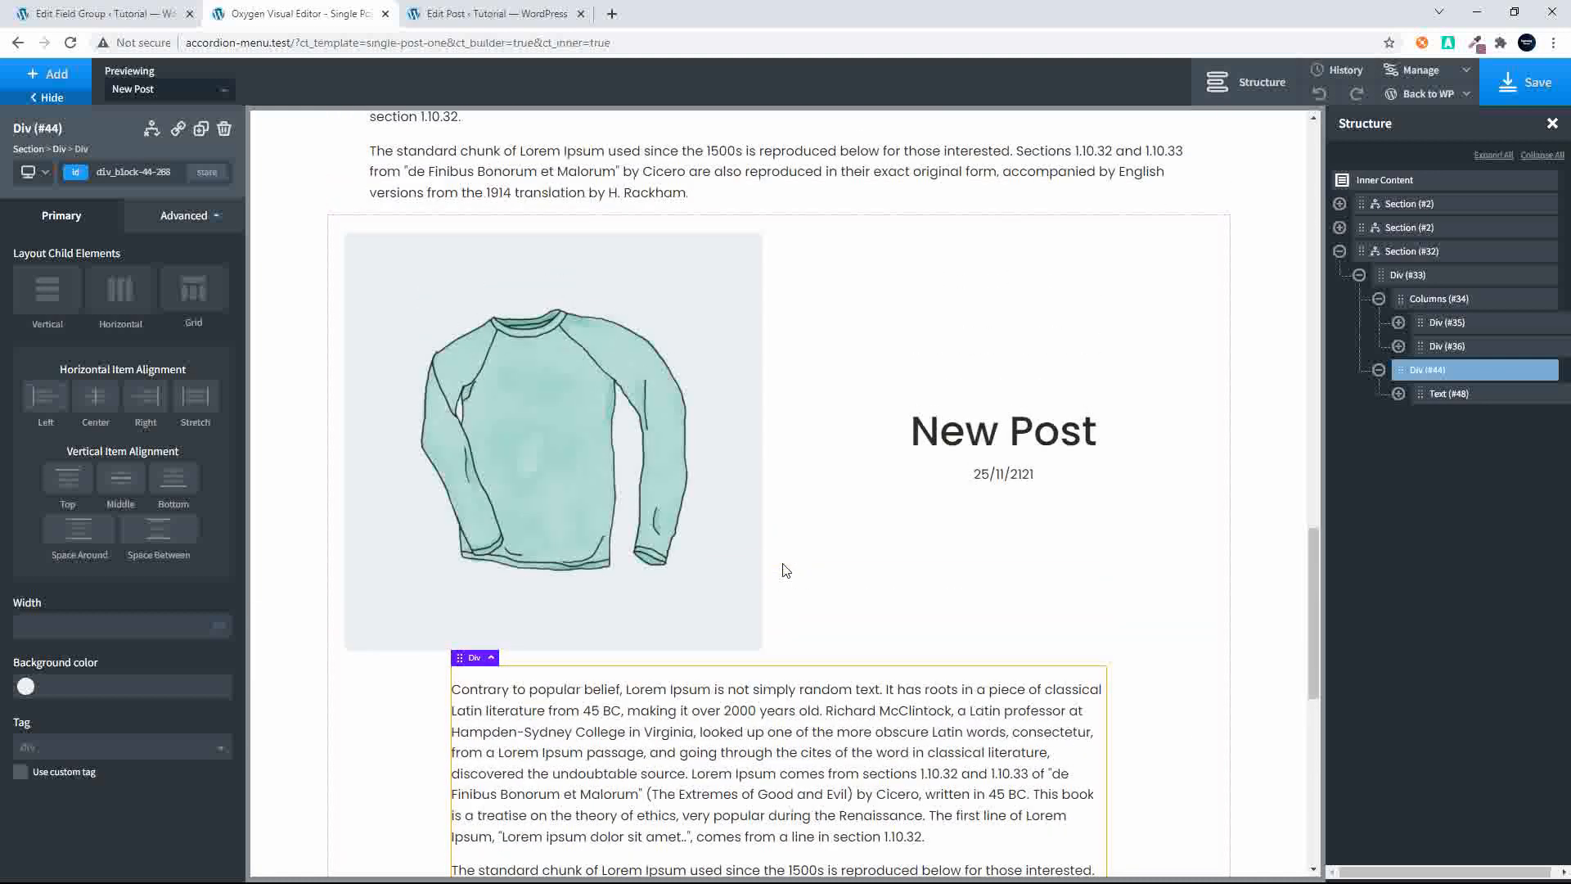
scroll(961, 718, "down", 1)
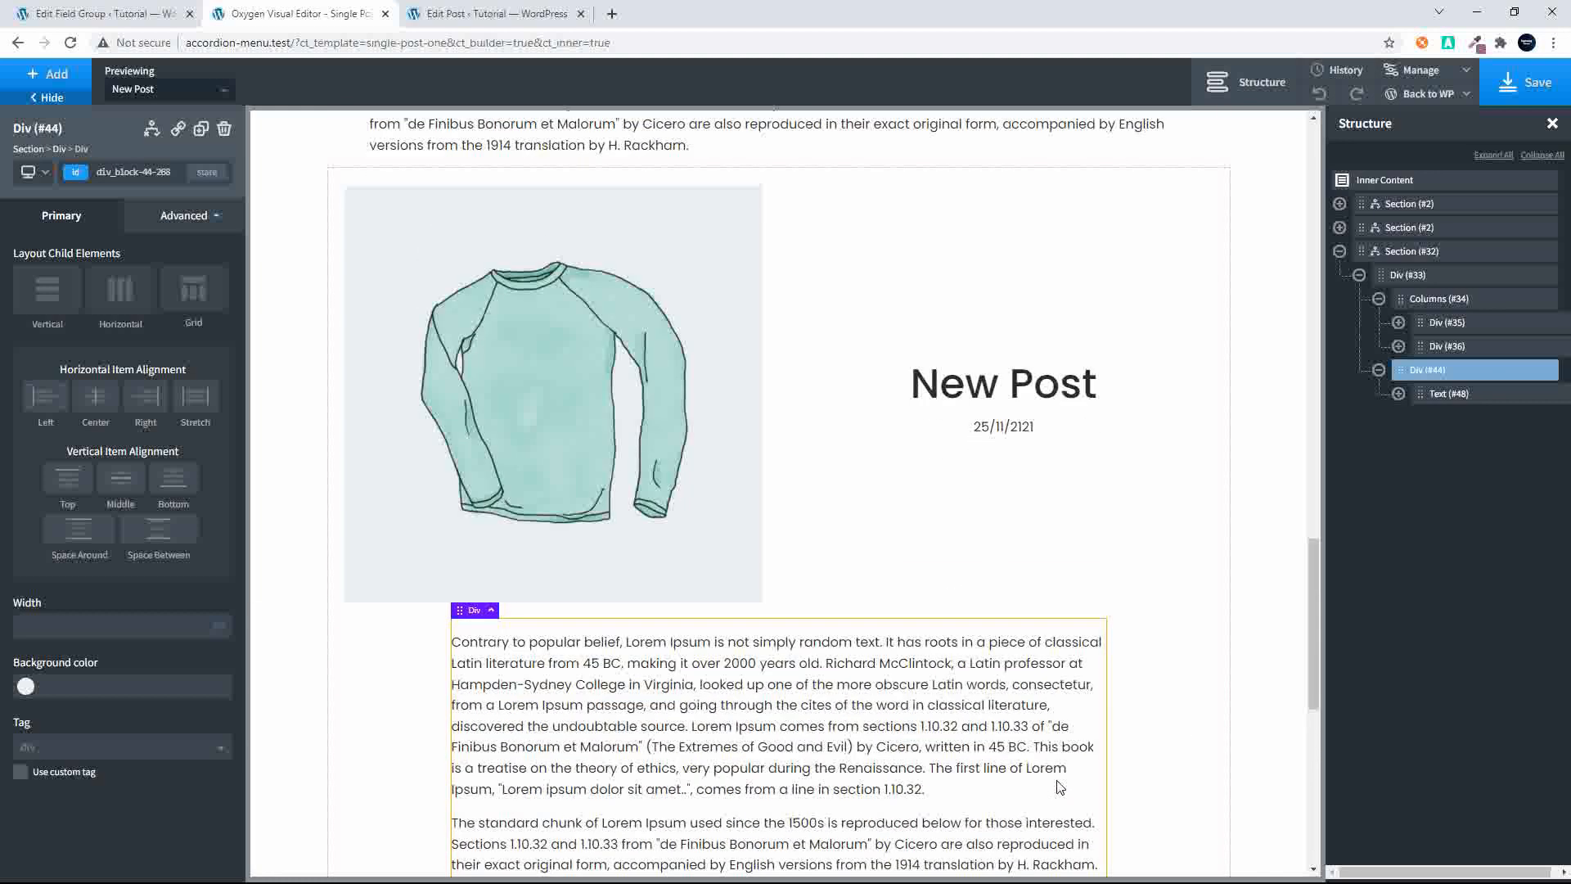
Step: Open the columns element's size and spacing settings and review the layout's image, title, date and content
left_click(1434, 301)
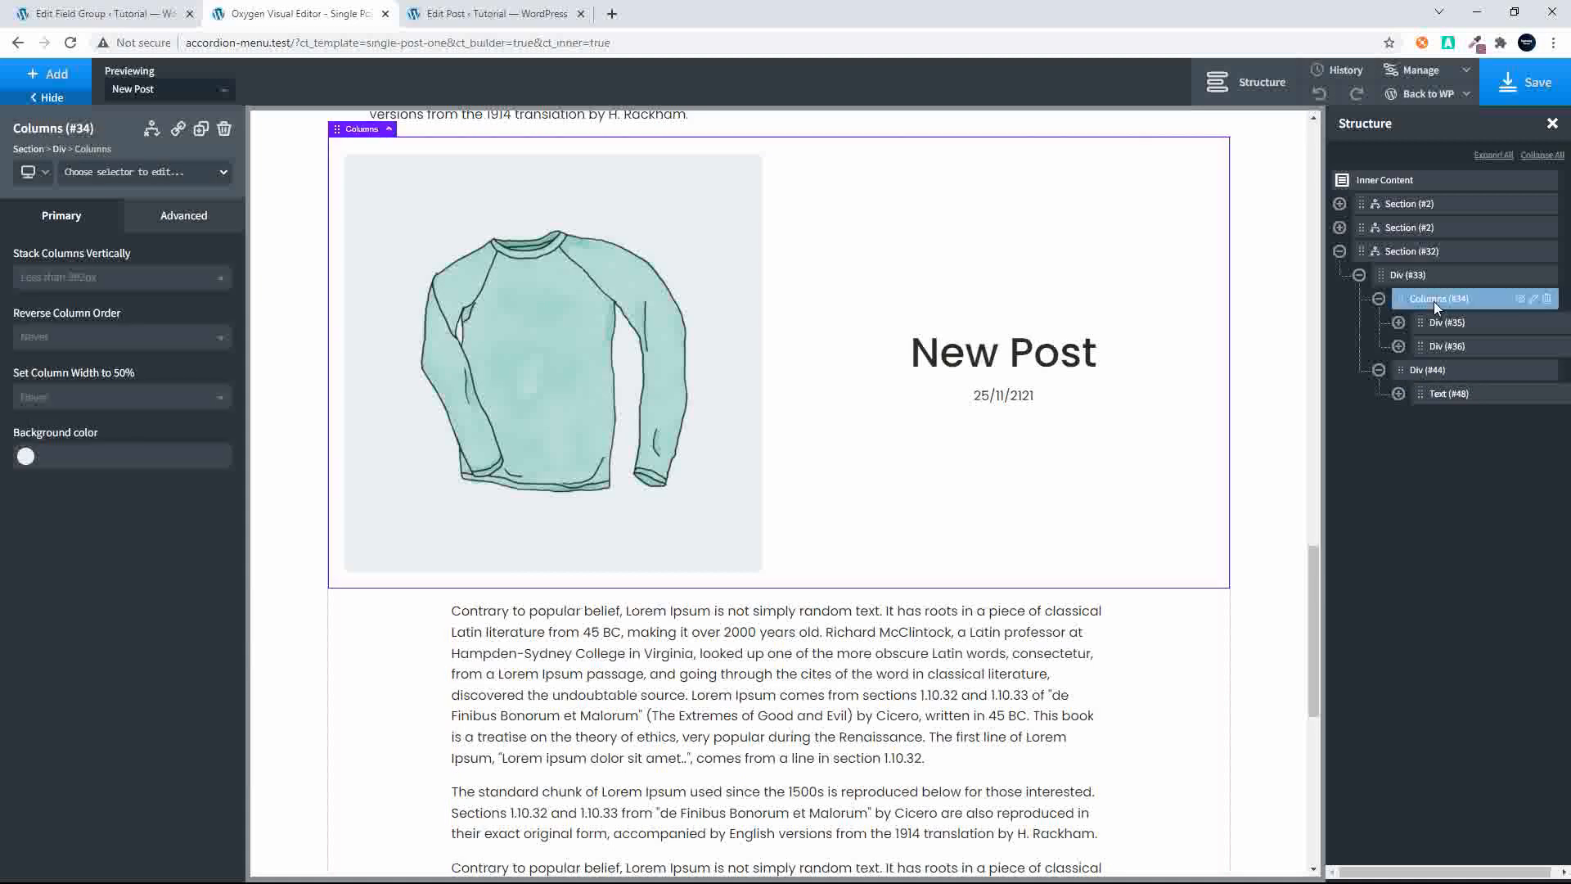
left_click(178, 221)
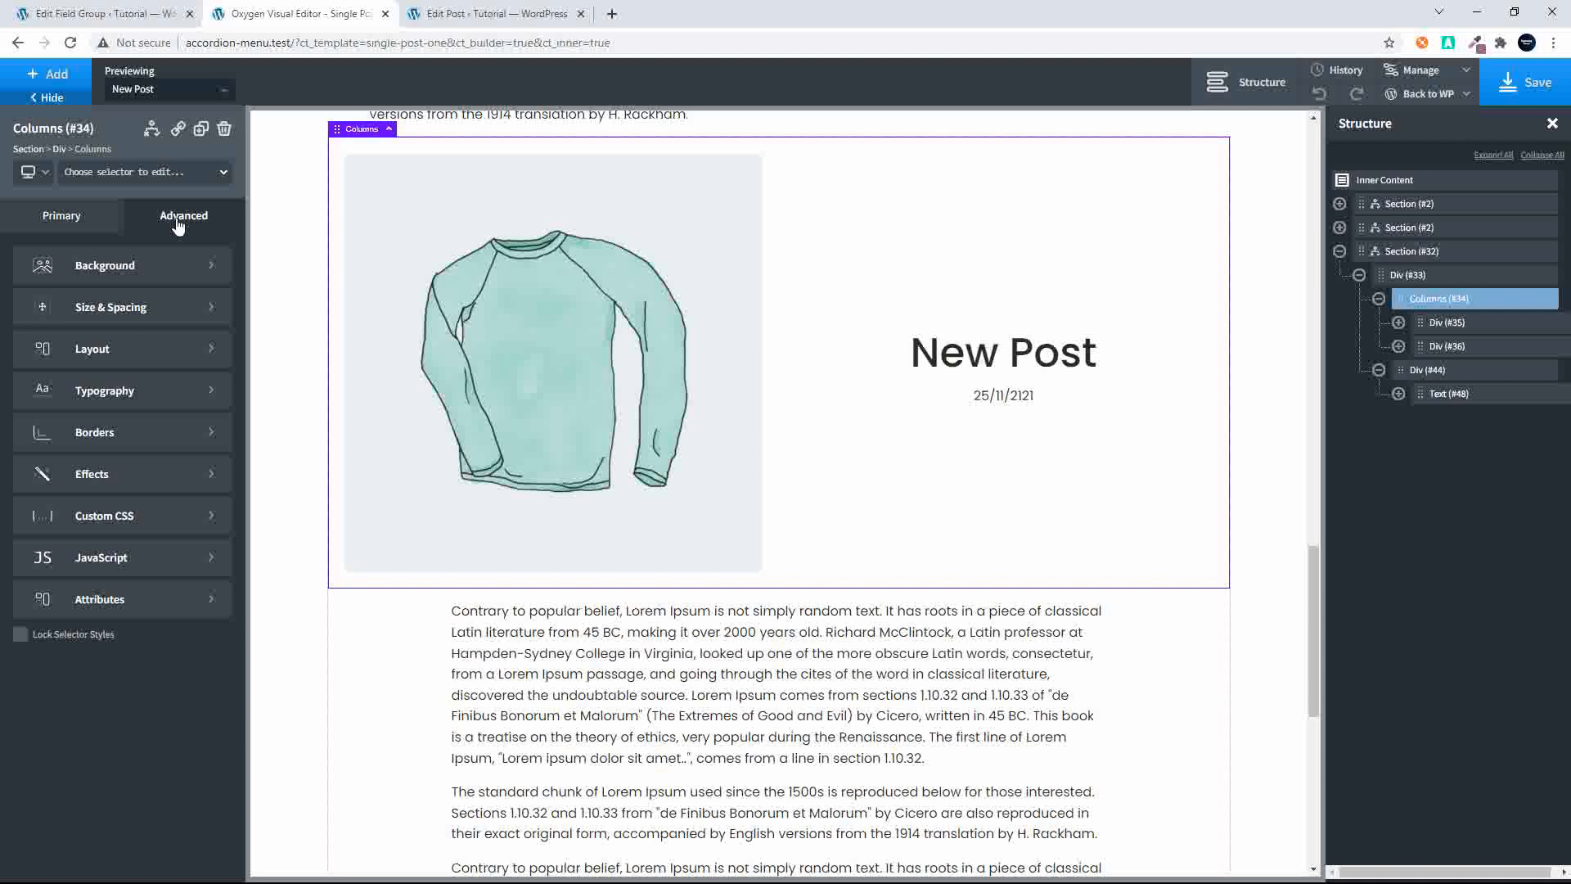
left_click(129, 311)
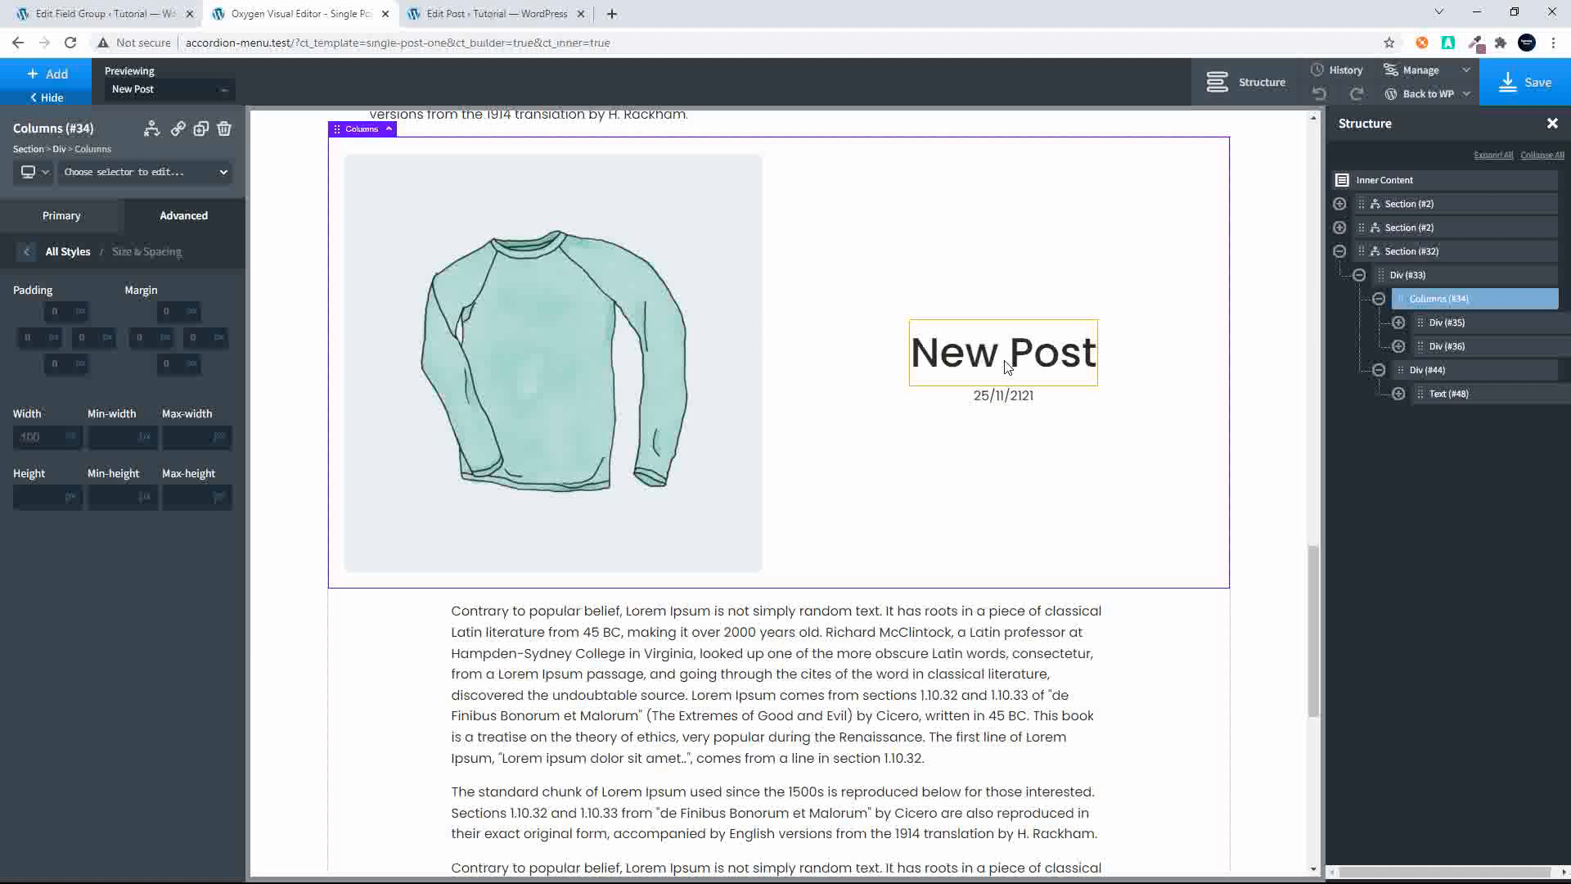
scroll(1006, 366, "down", 8)
scroll(1006, 365, "up", 12)
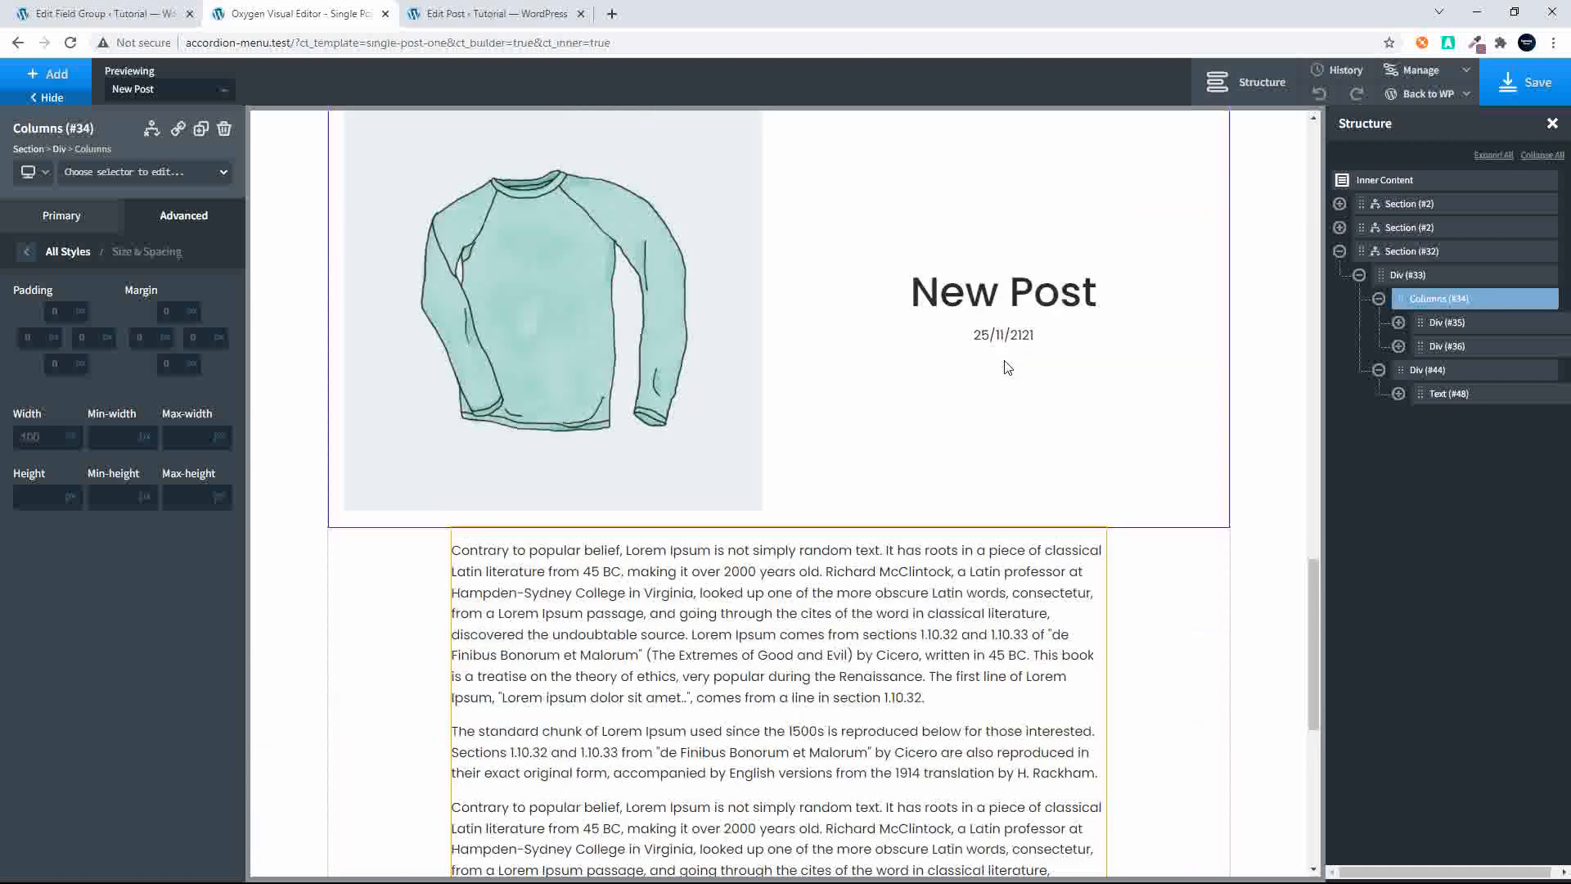
scroll(1006, 366, "up", 1)
scroll(958, 648, "down", 4)
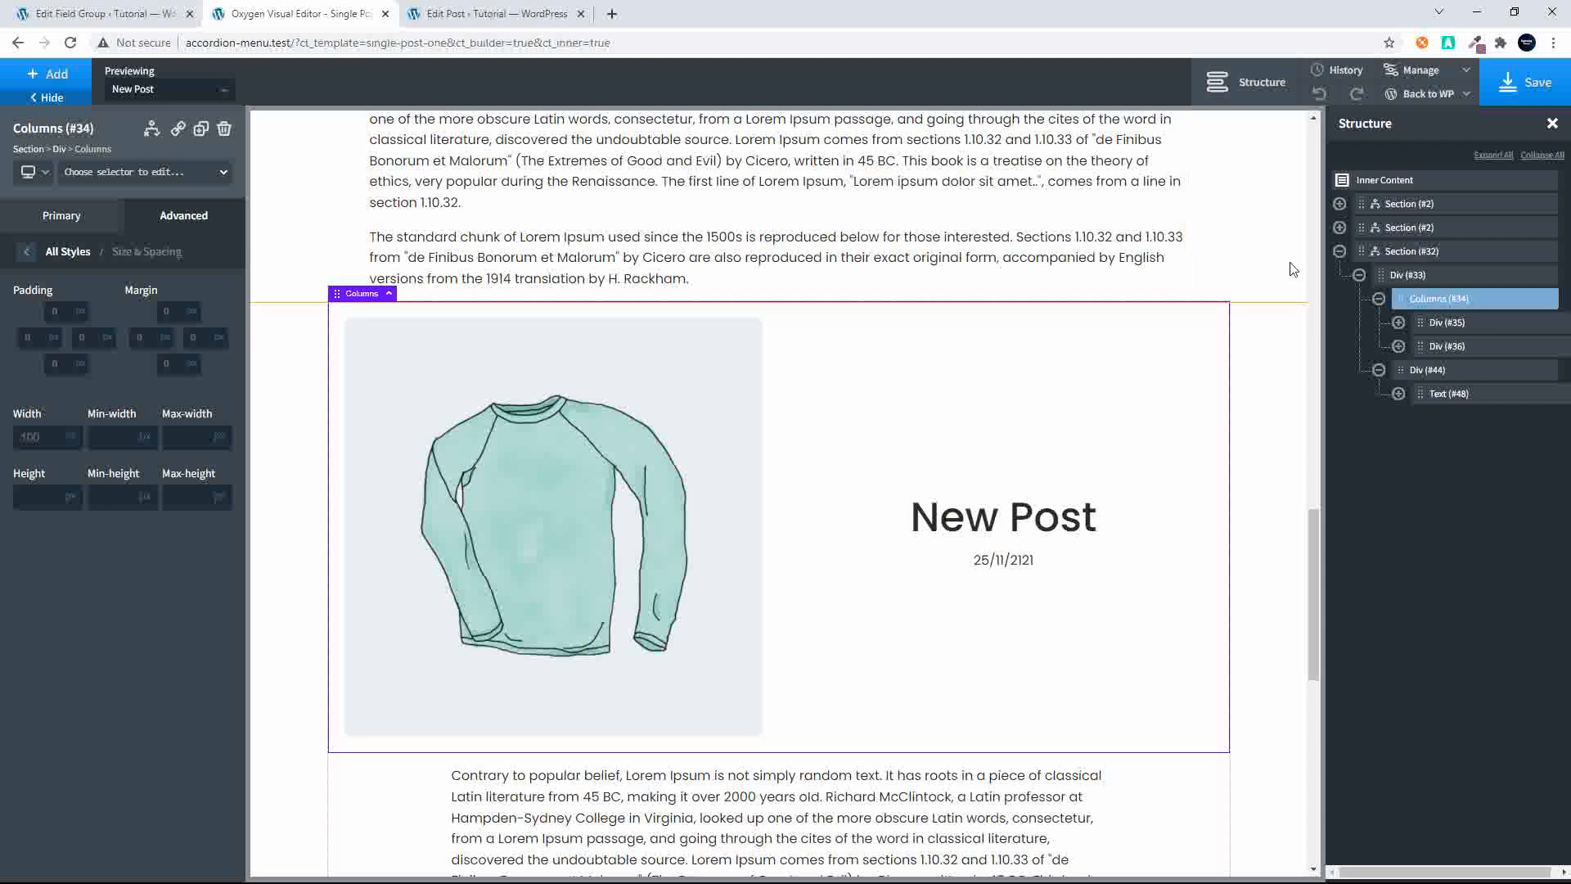
Step: Save the template, and update the post with layout_three: Layout Three as its template name
left_click(1532, 89)
left_click(496, 13)
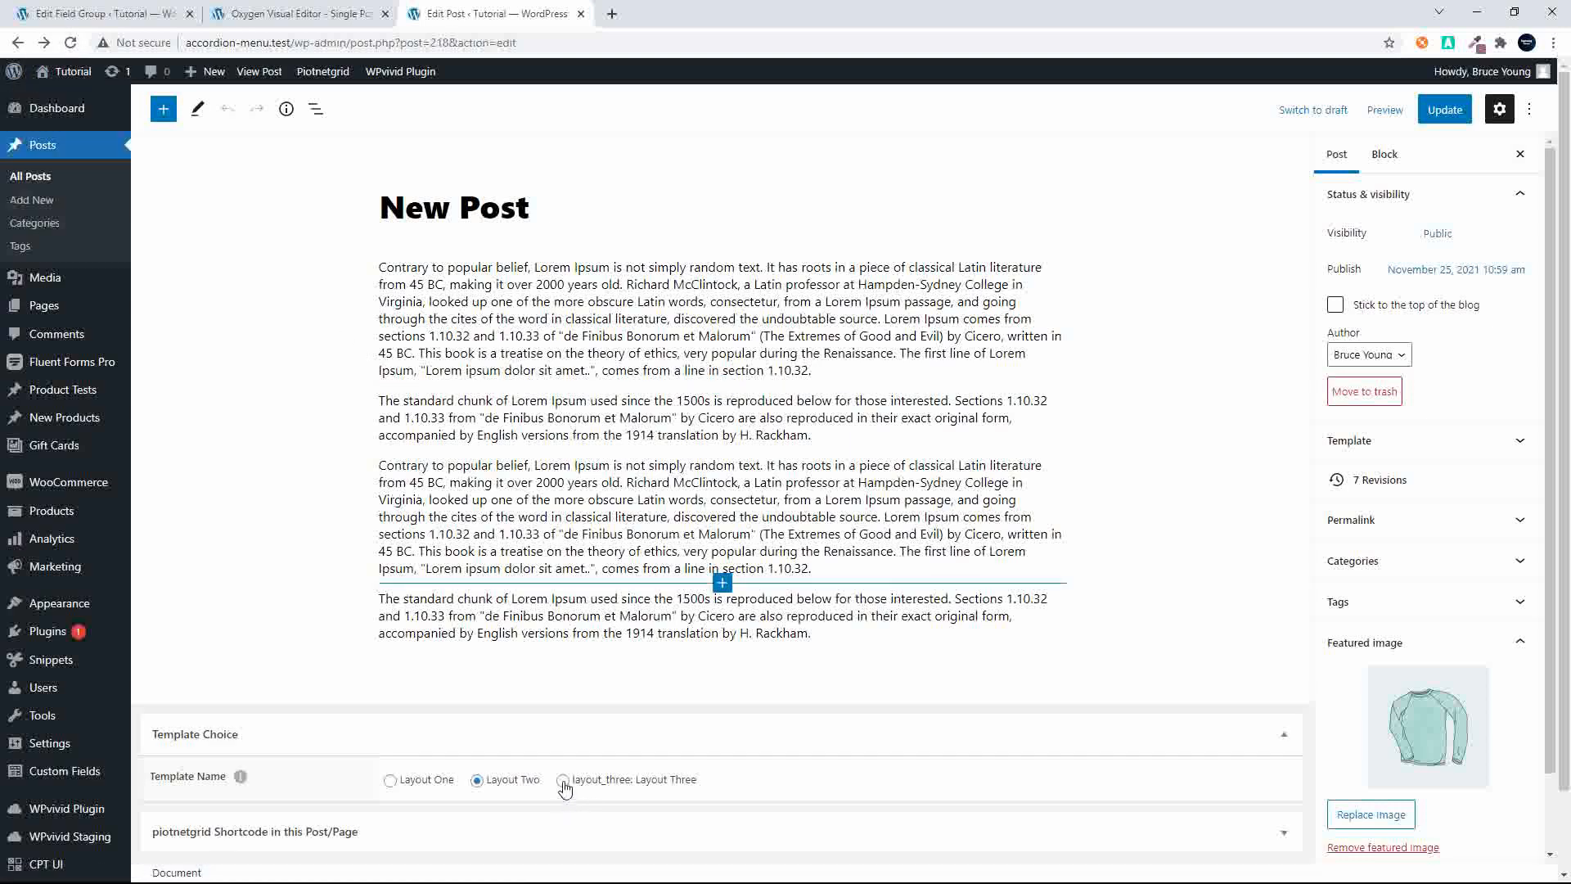
left_click(1450, 106)
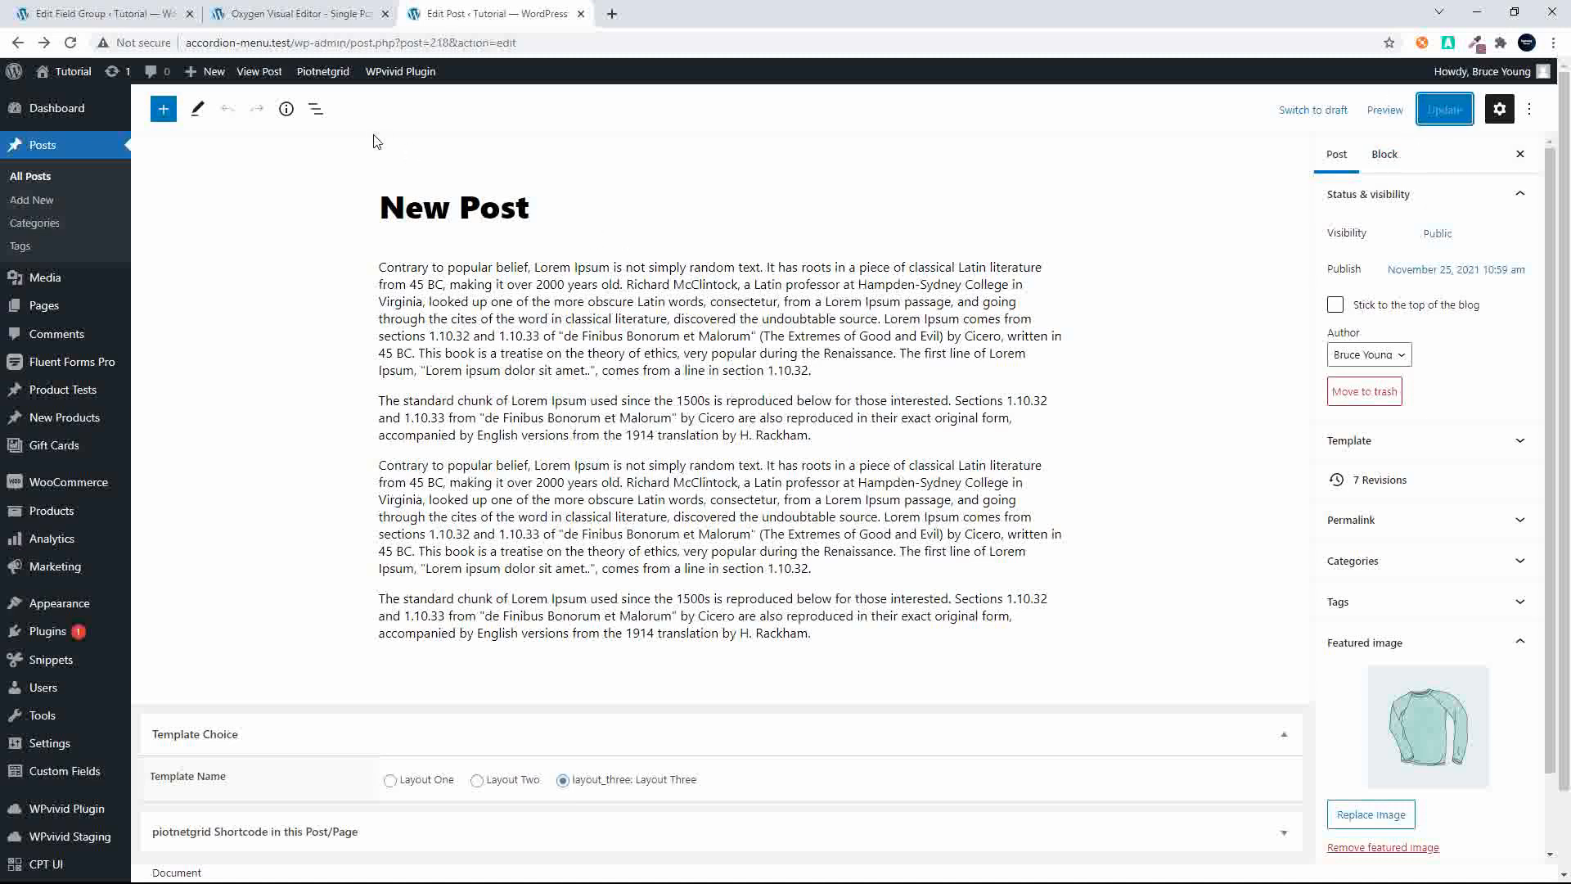
Step: View the published post on the front end, then return to the Oxygen editor to check the template
left_click(257, 73)
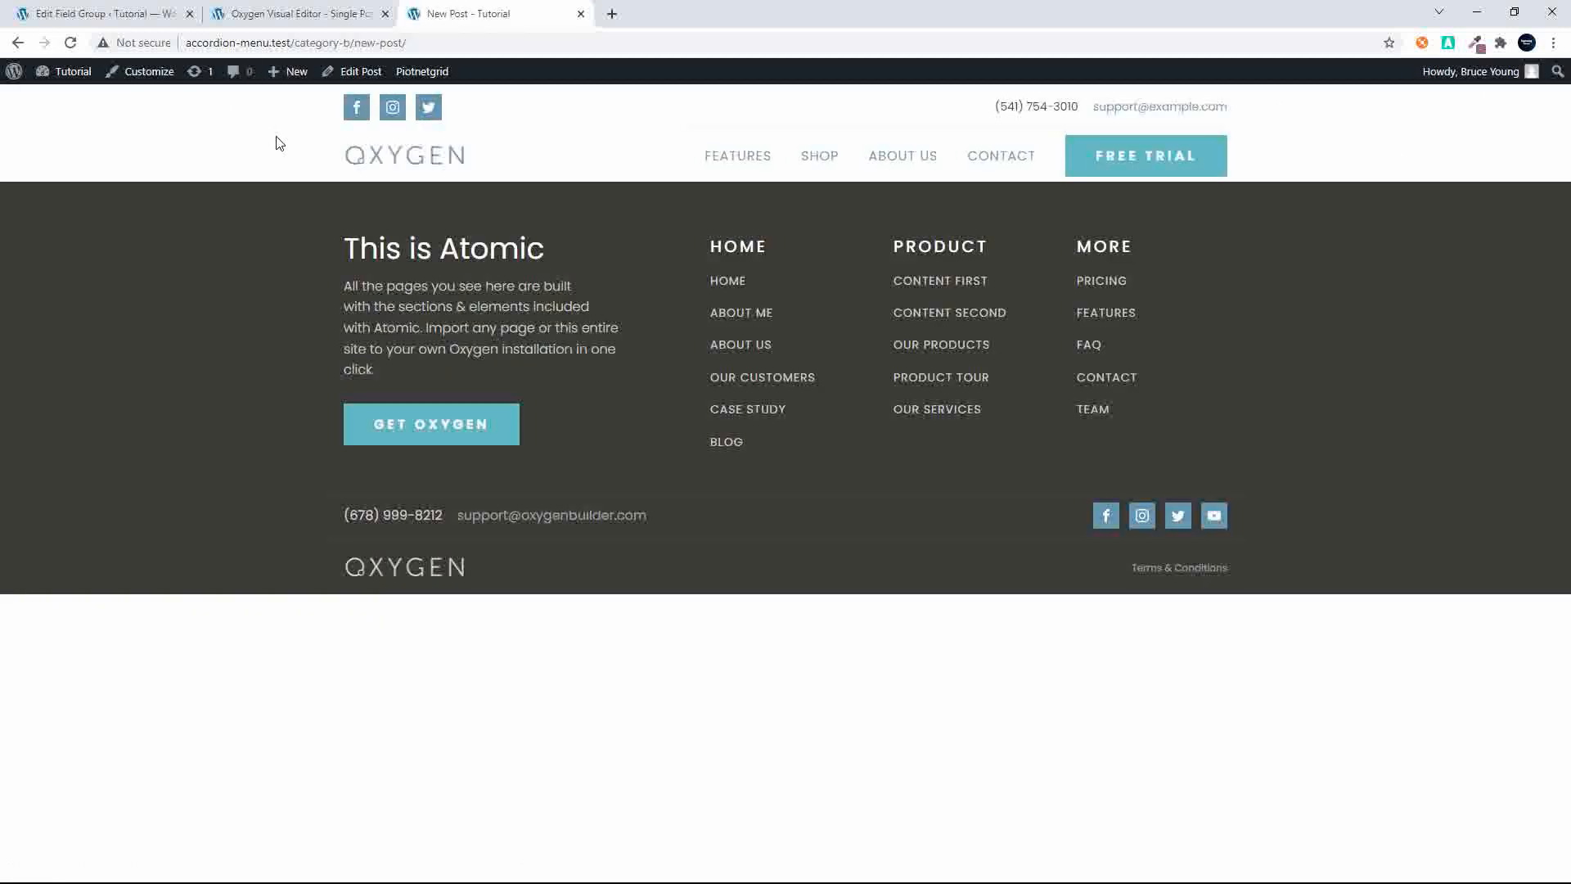
left_click(79, 74)
left_click(298, 13)
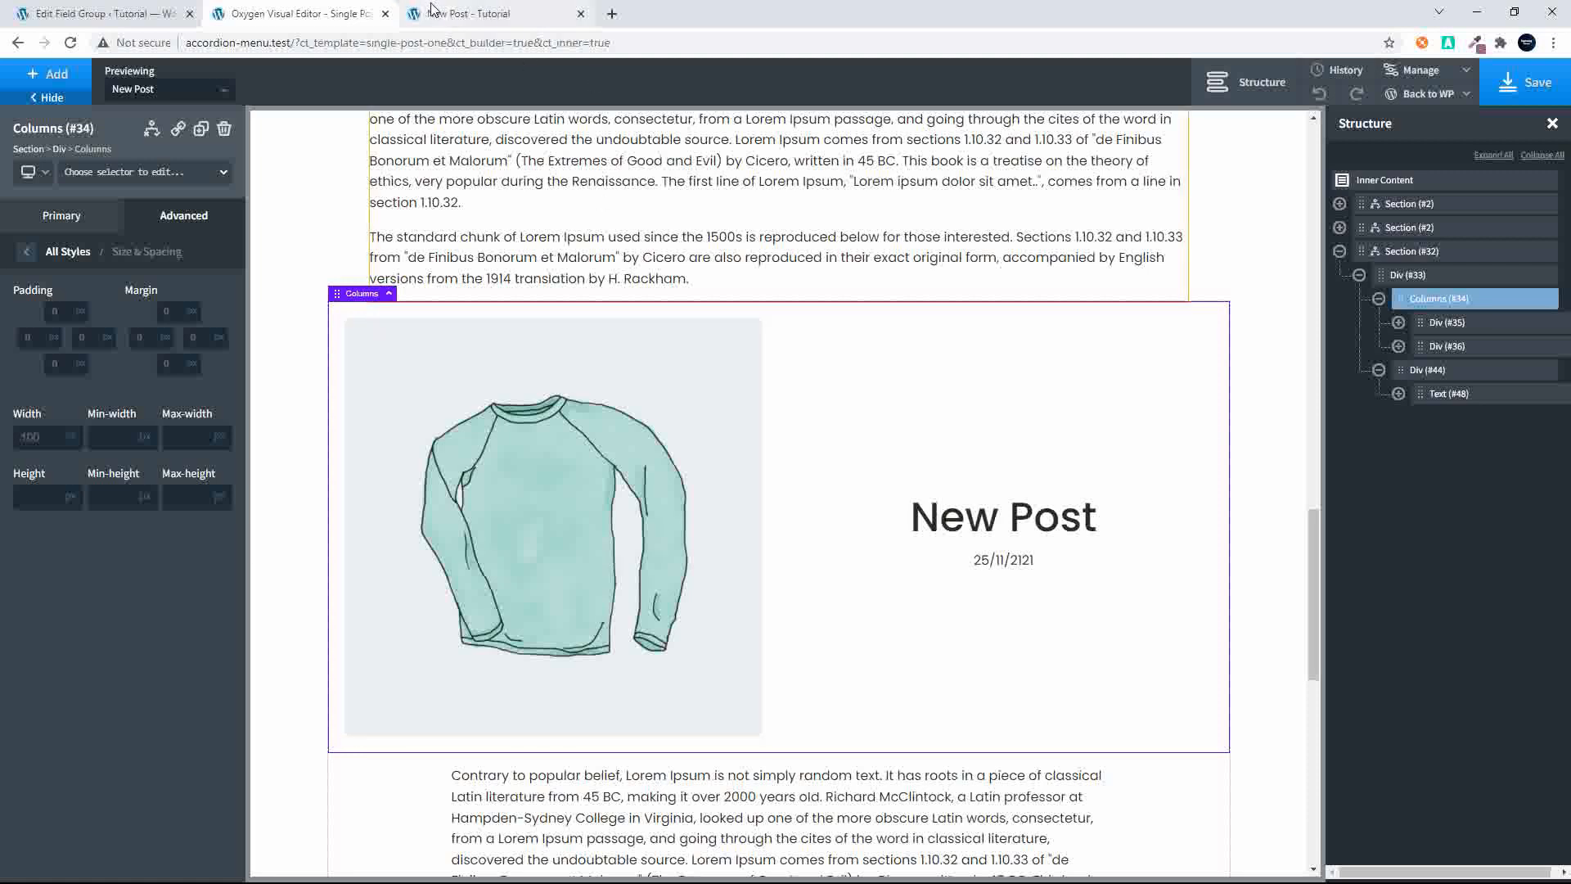
Step: Return to the post's edit screen, set Template Name to Layout Two, update the post and view it on the front end
left_click(491, 14)
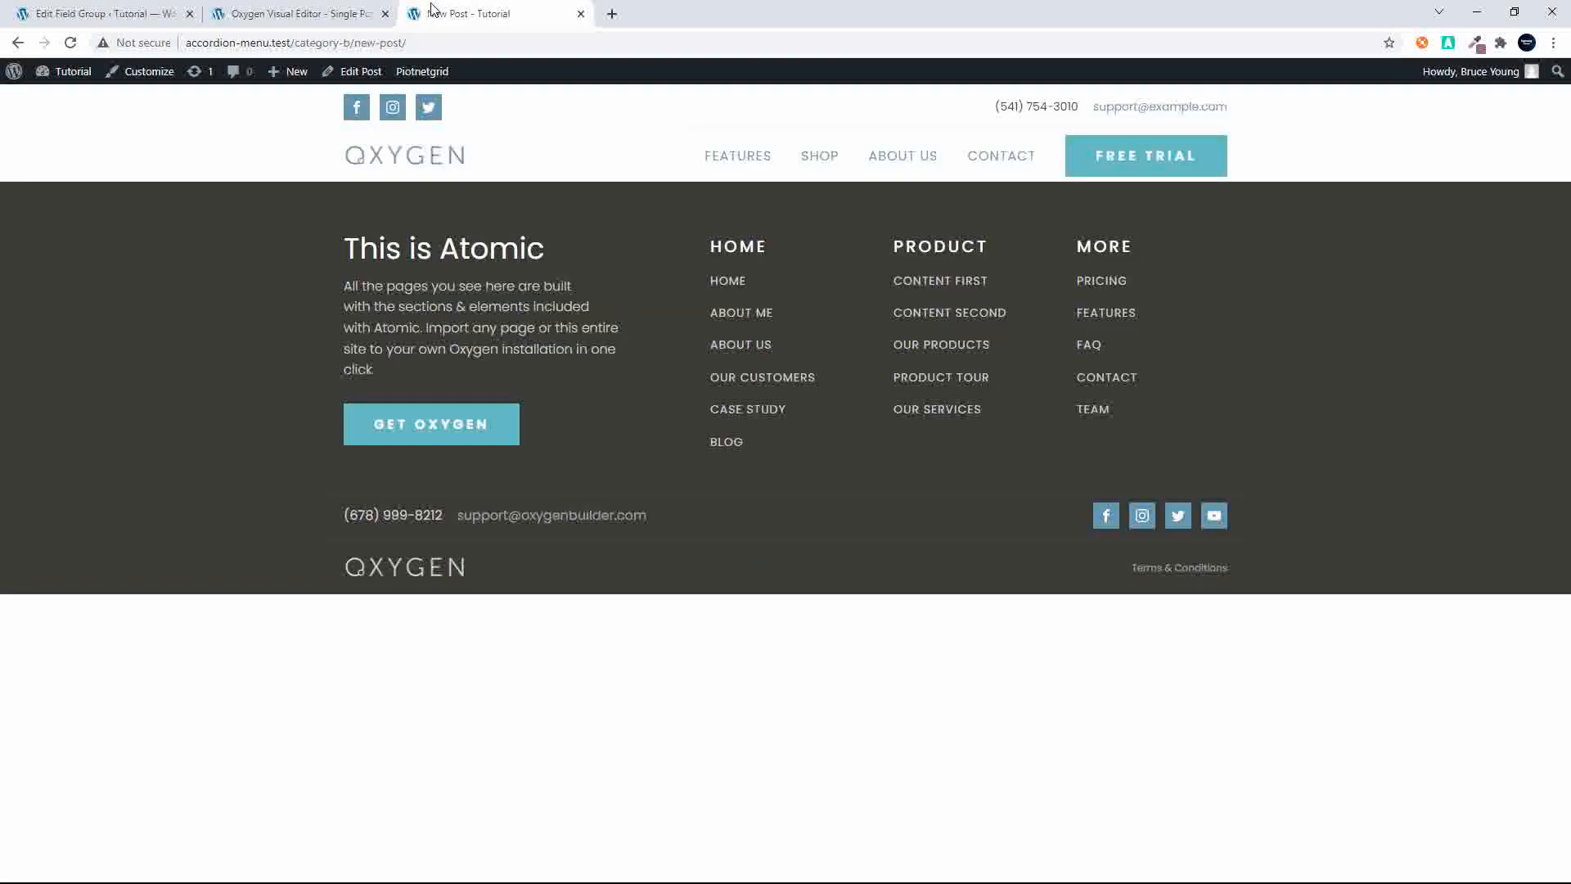
left_click(16, 44)
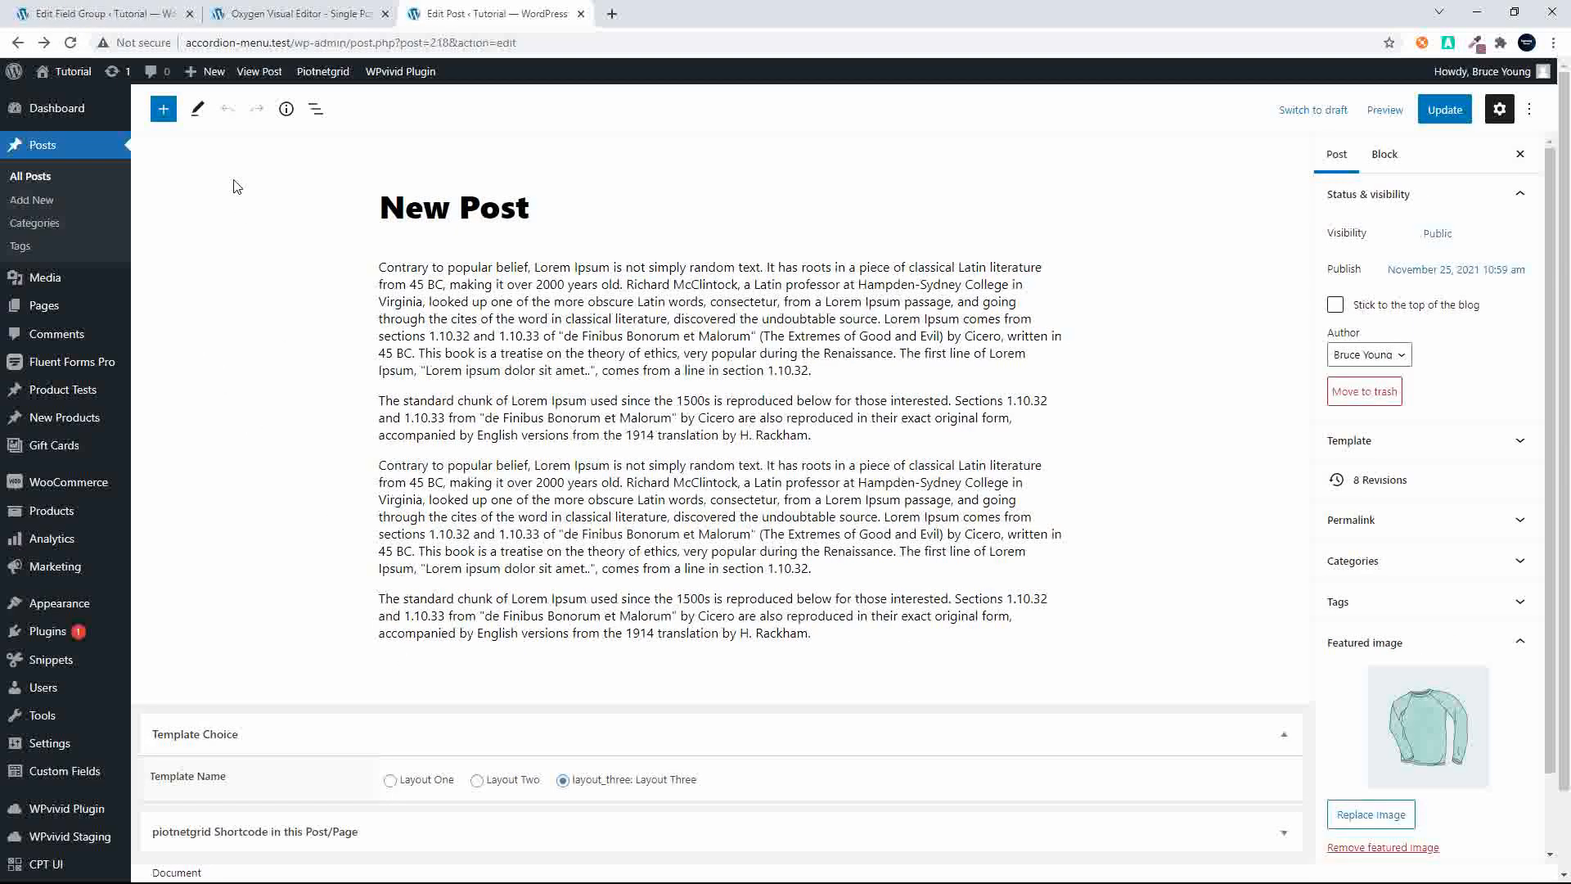
left_click(72, 43)
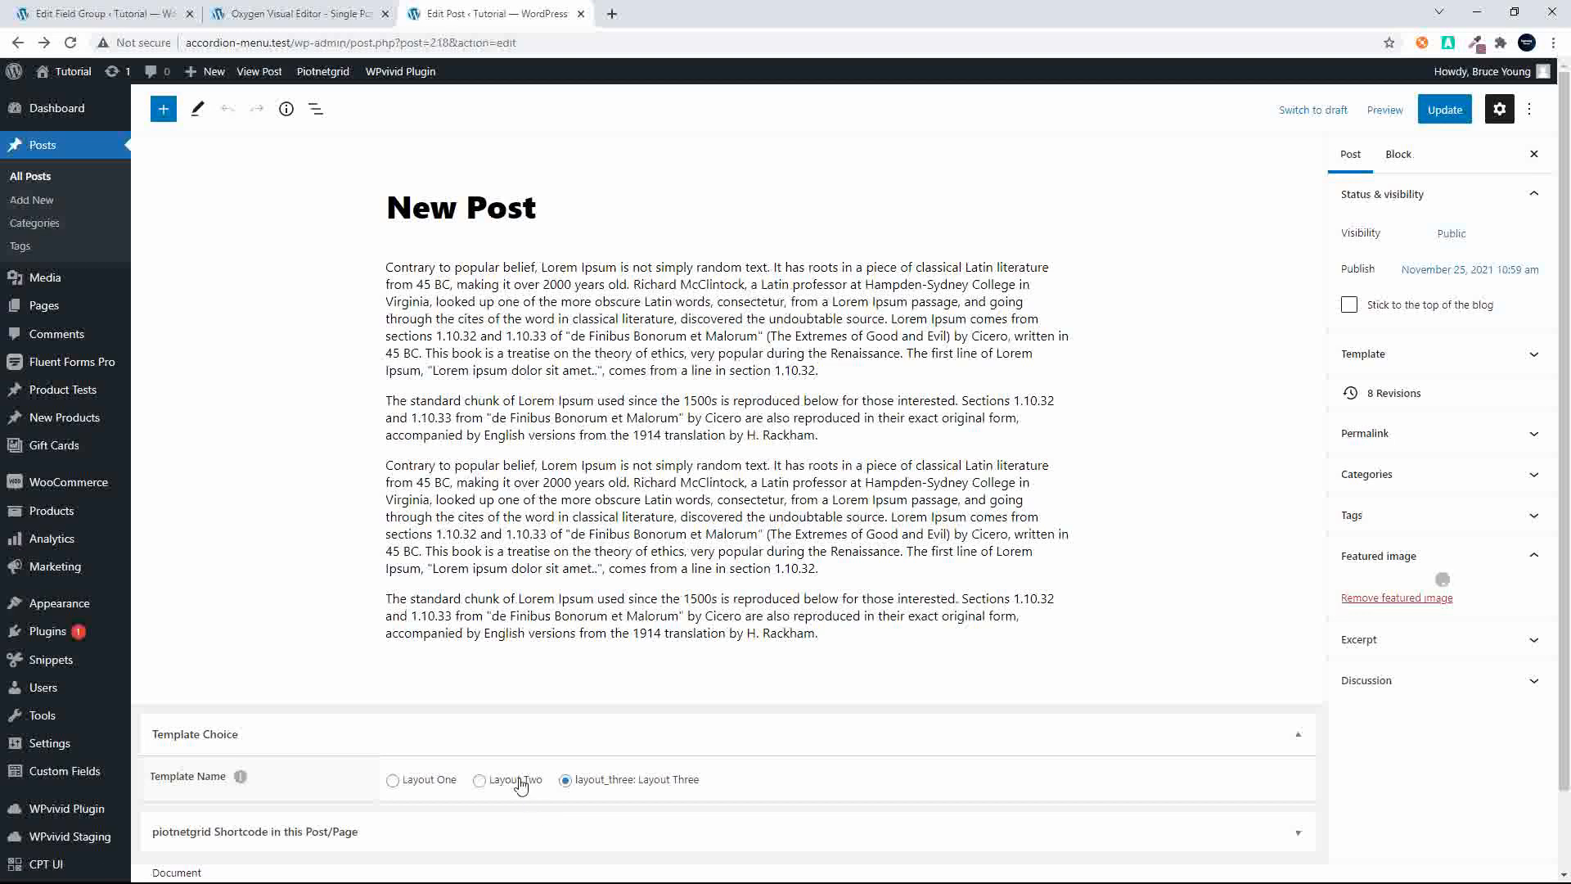
left_click(520, 784)
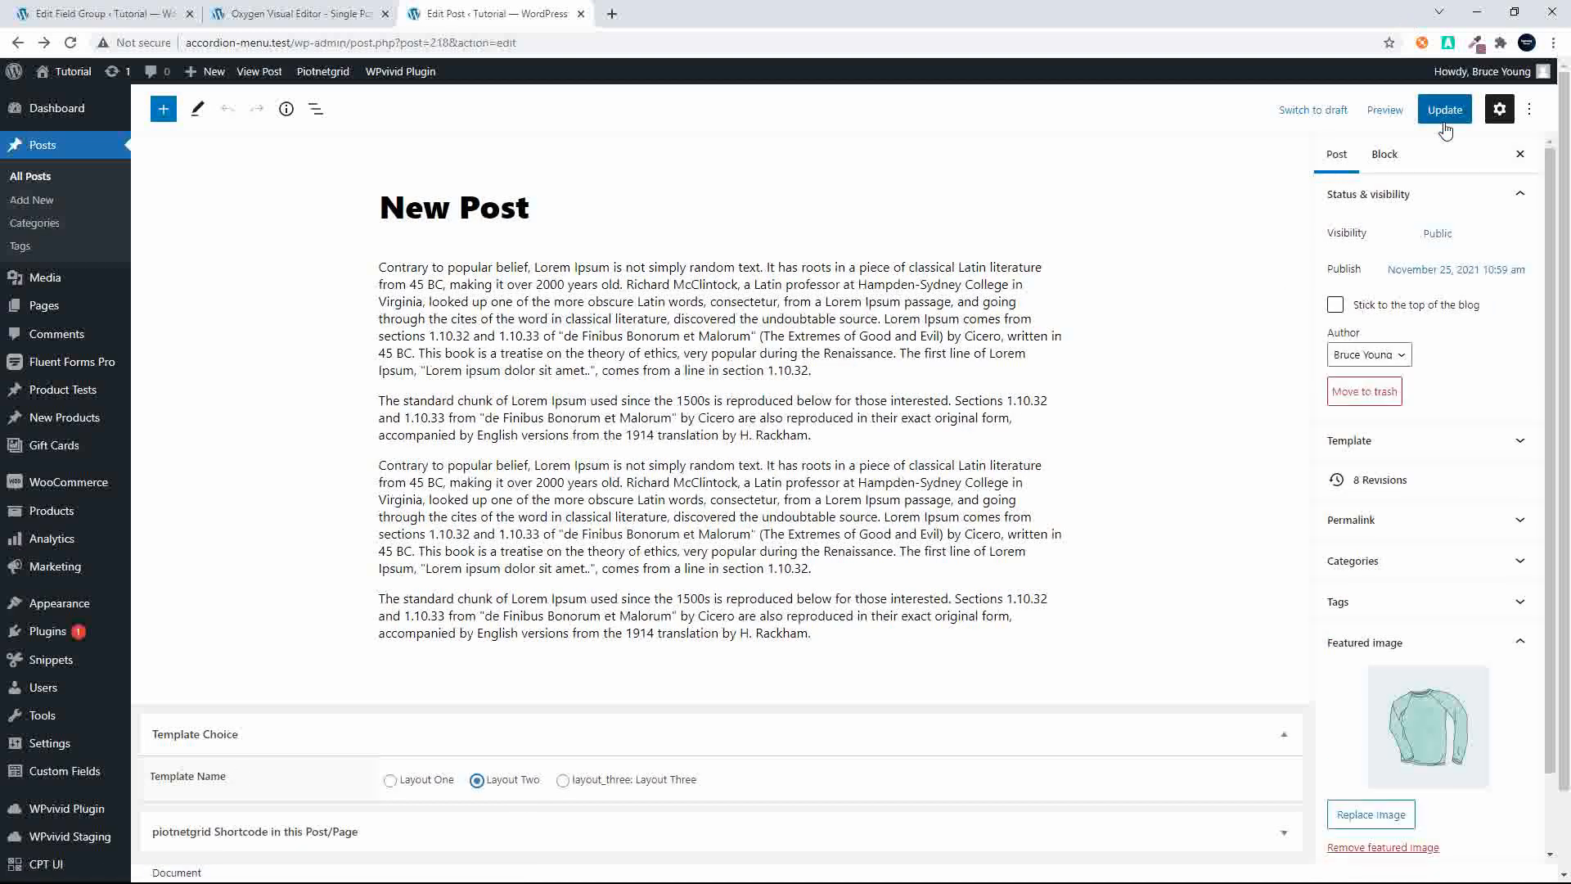
left_click(1445, 125)
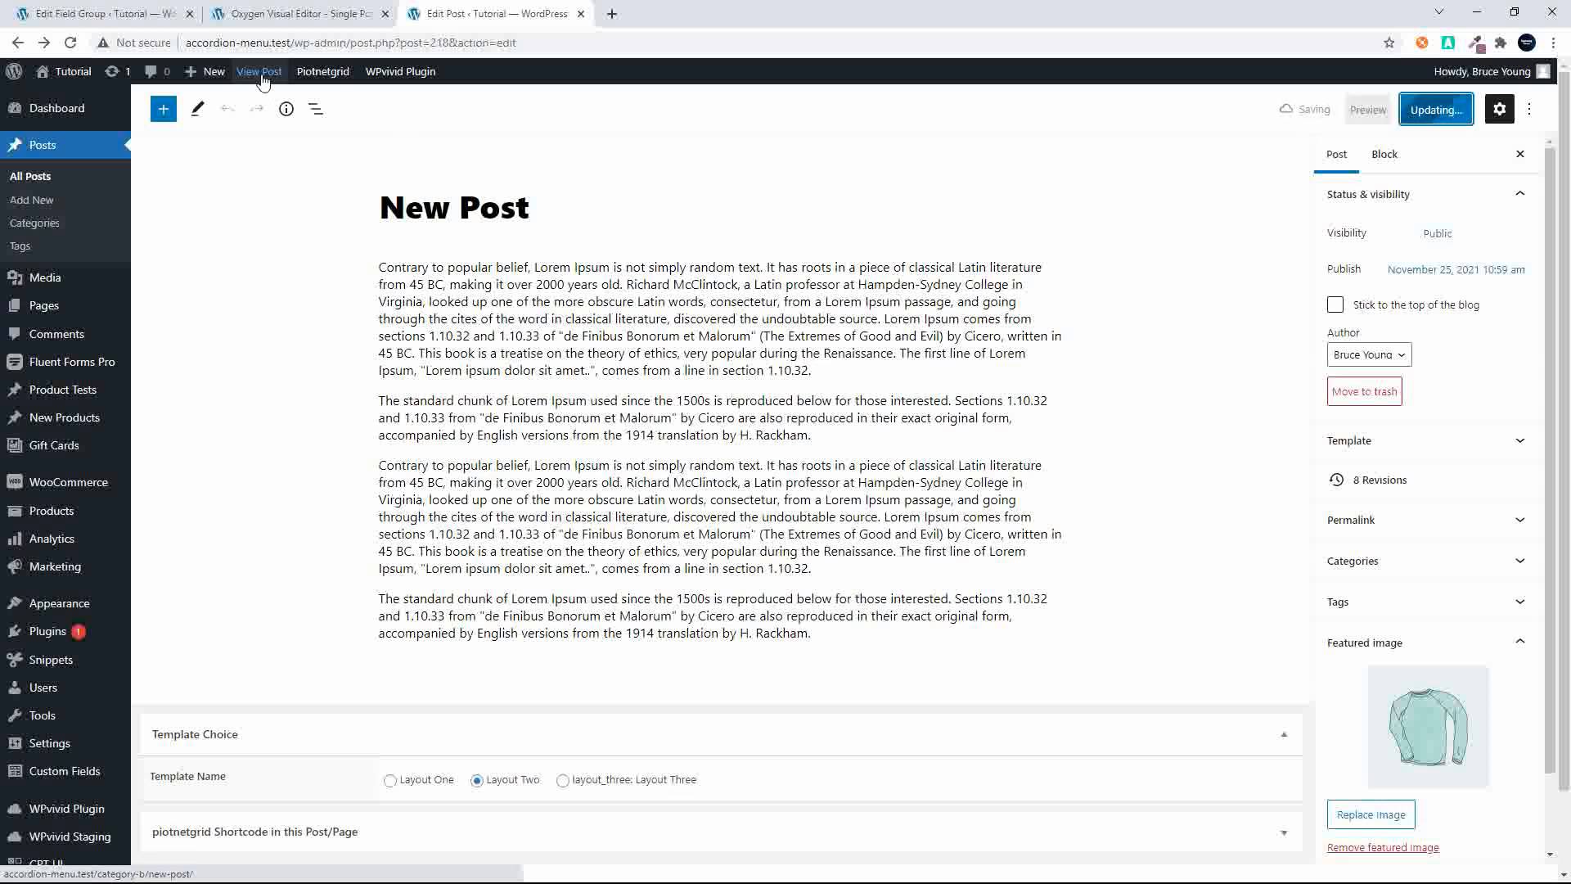
left_click(261, 76)
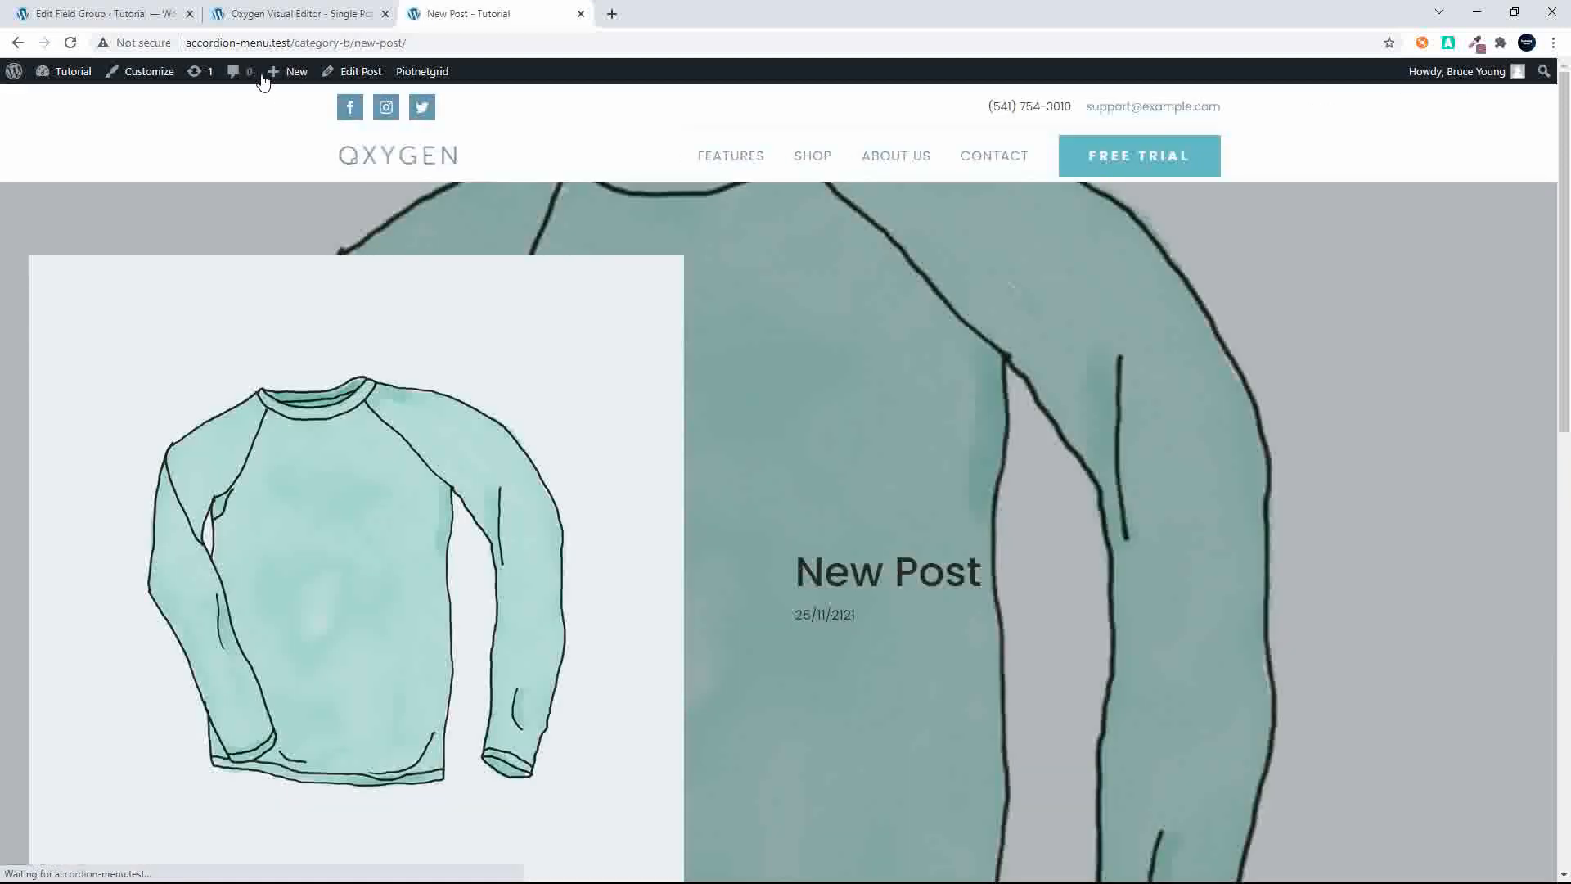
Step: Return to the Oxygen editor and open the third section's display conditions to check the layout_three comparison
left_click(13, 43)
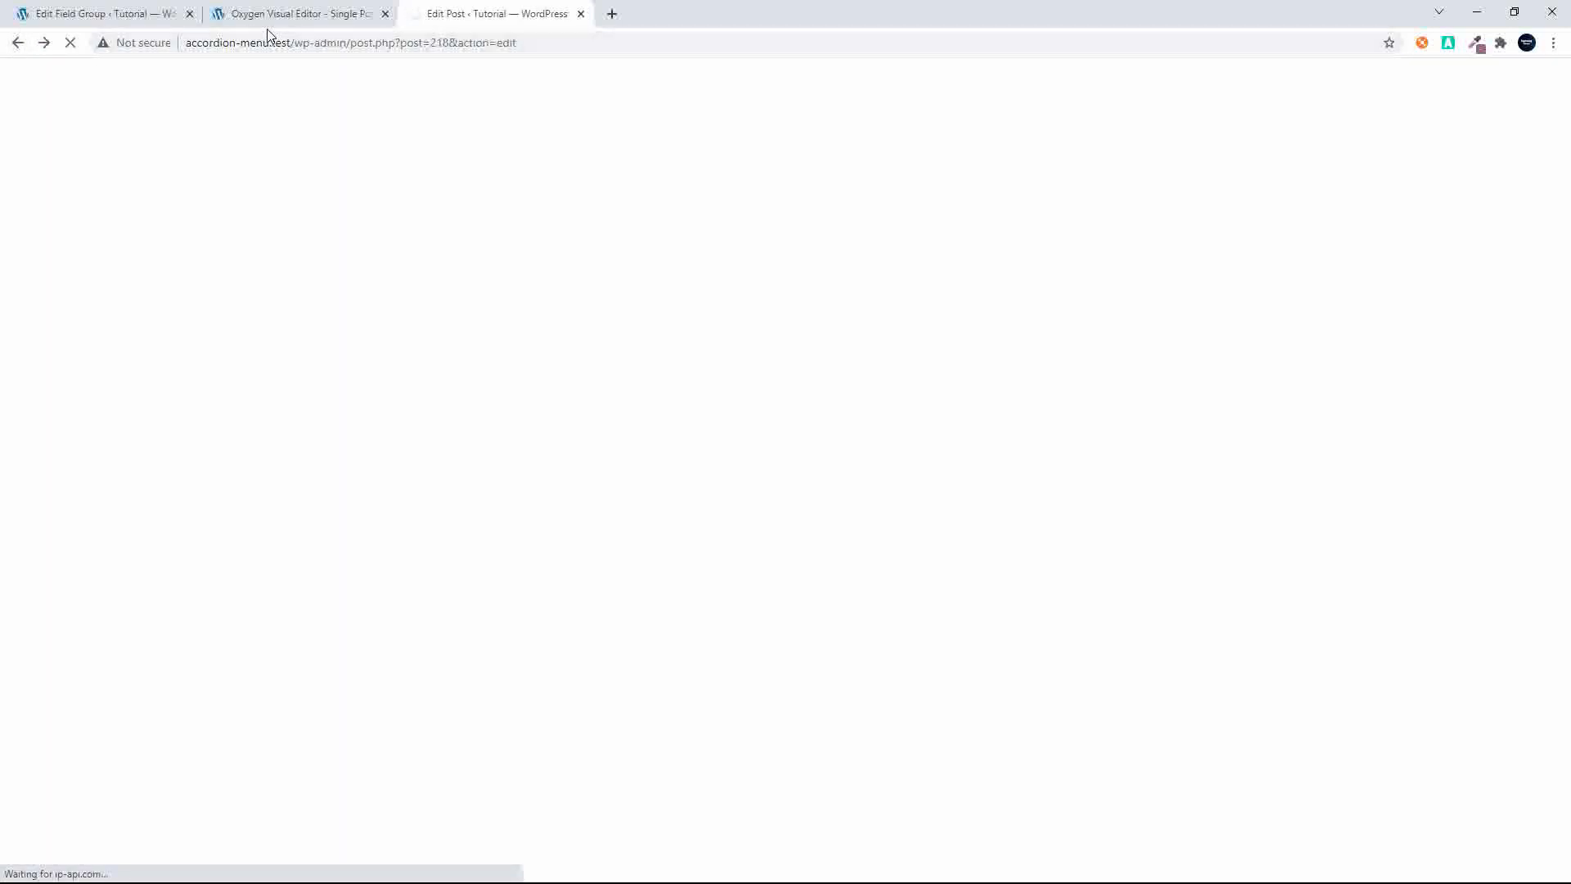
left_click(271, 15)
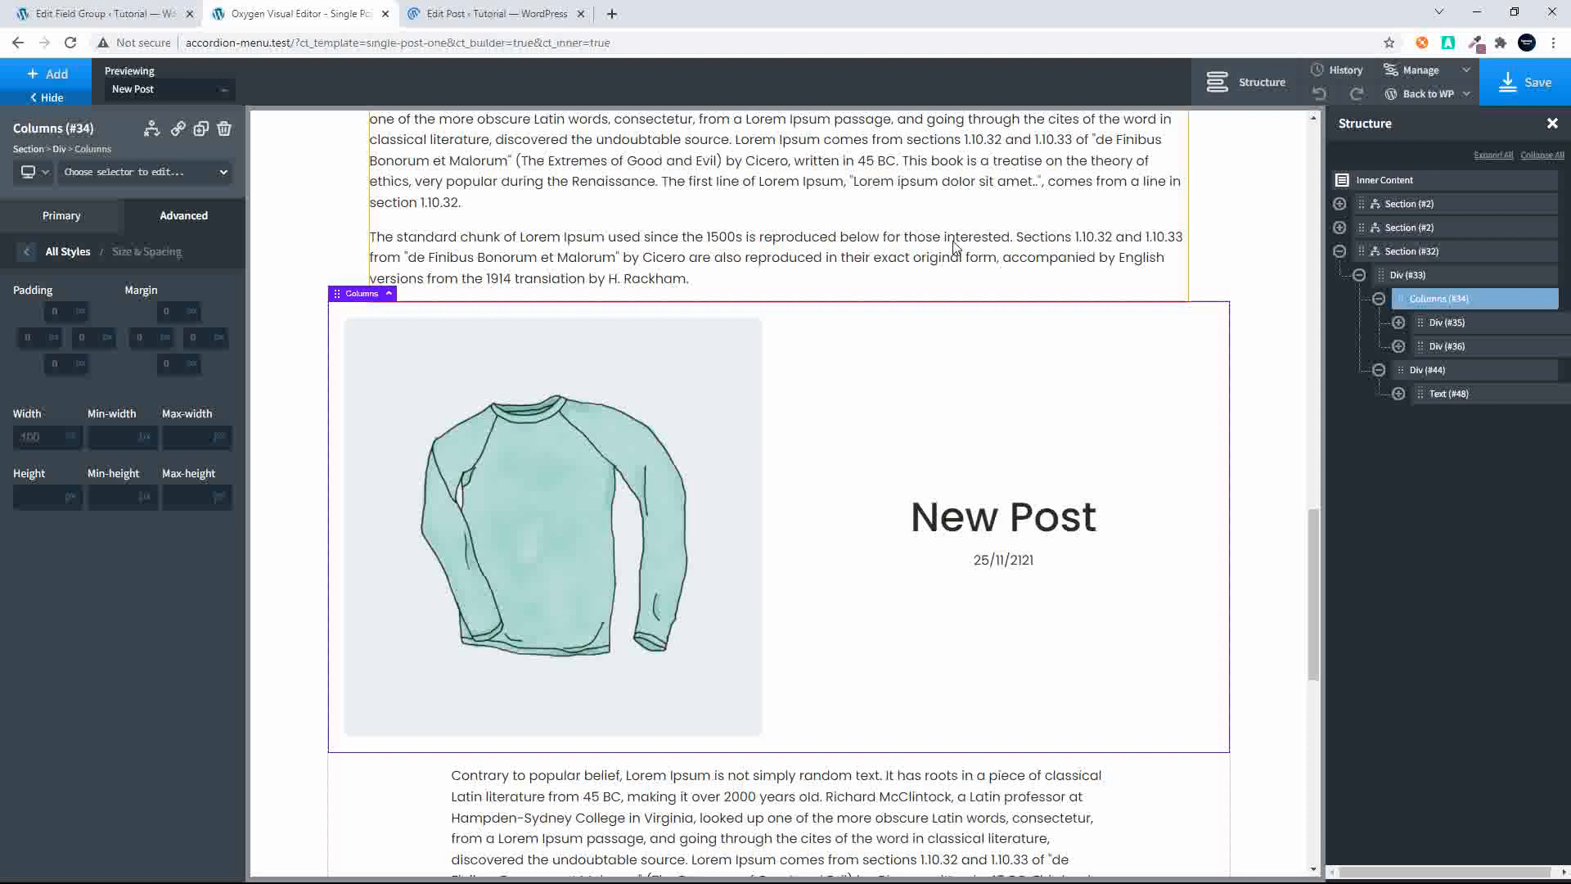
left_click(1396, 244)
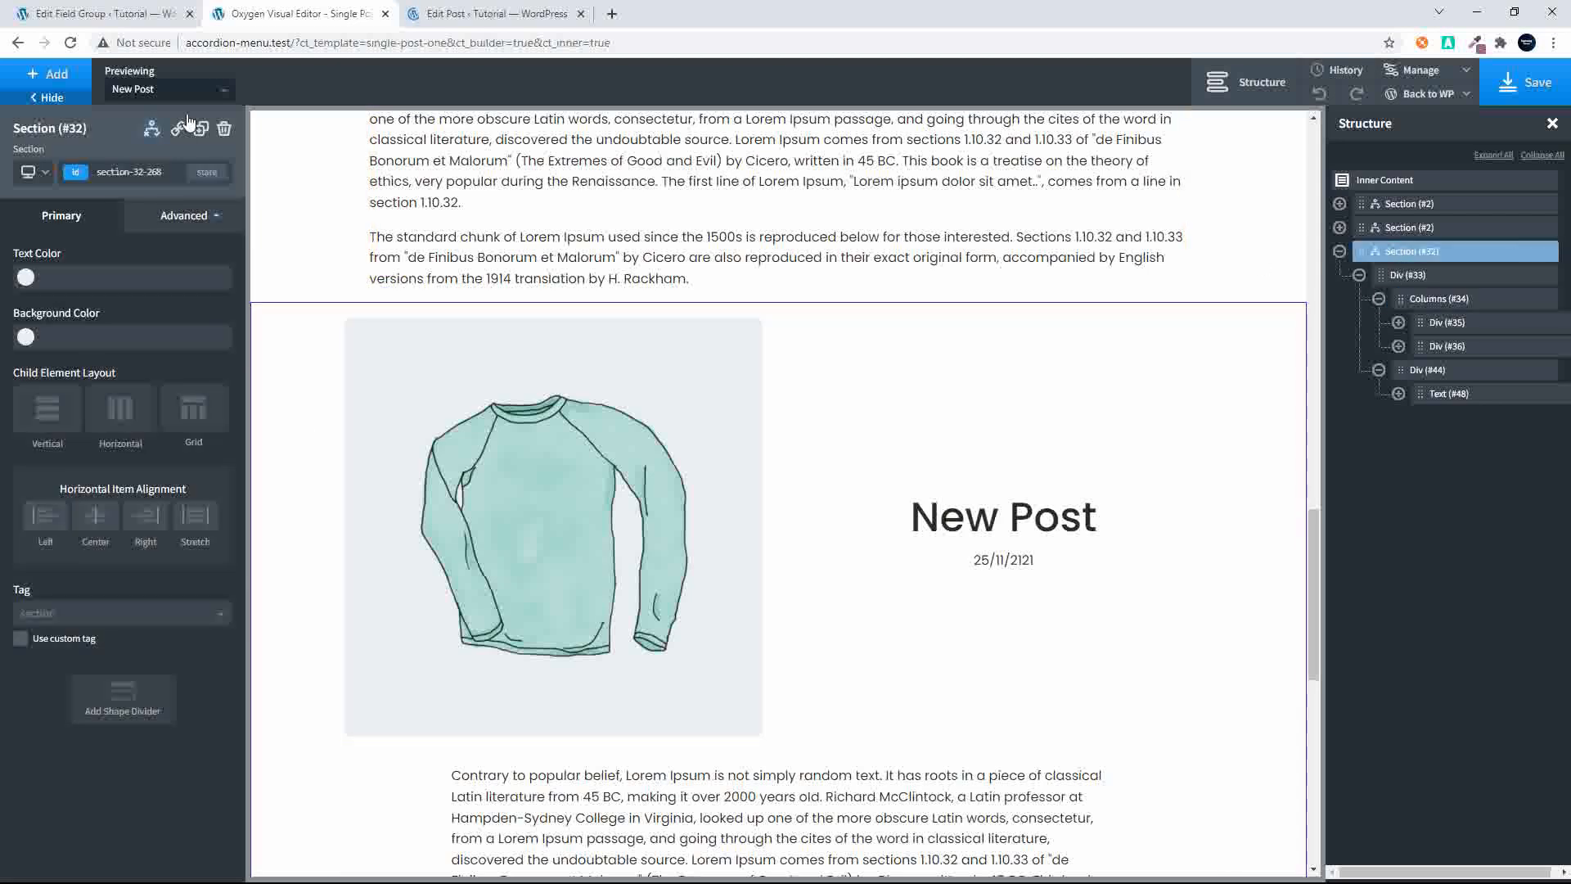
mouse_move(146, 129)
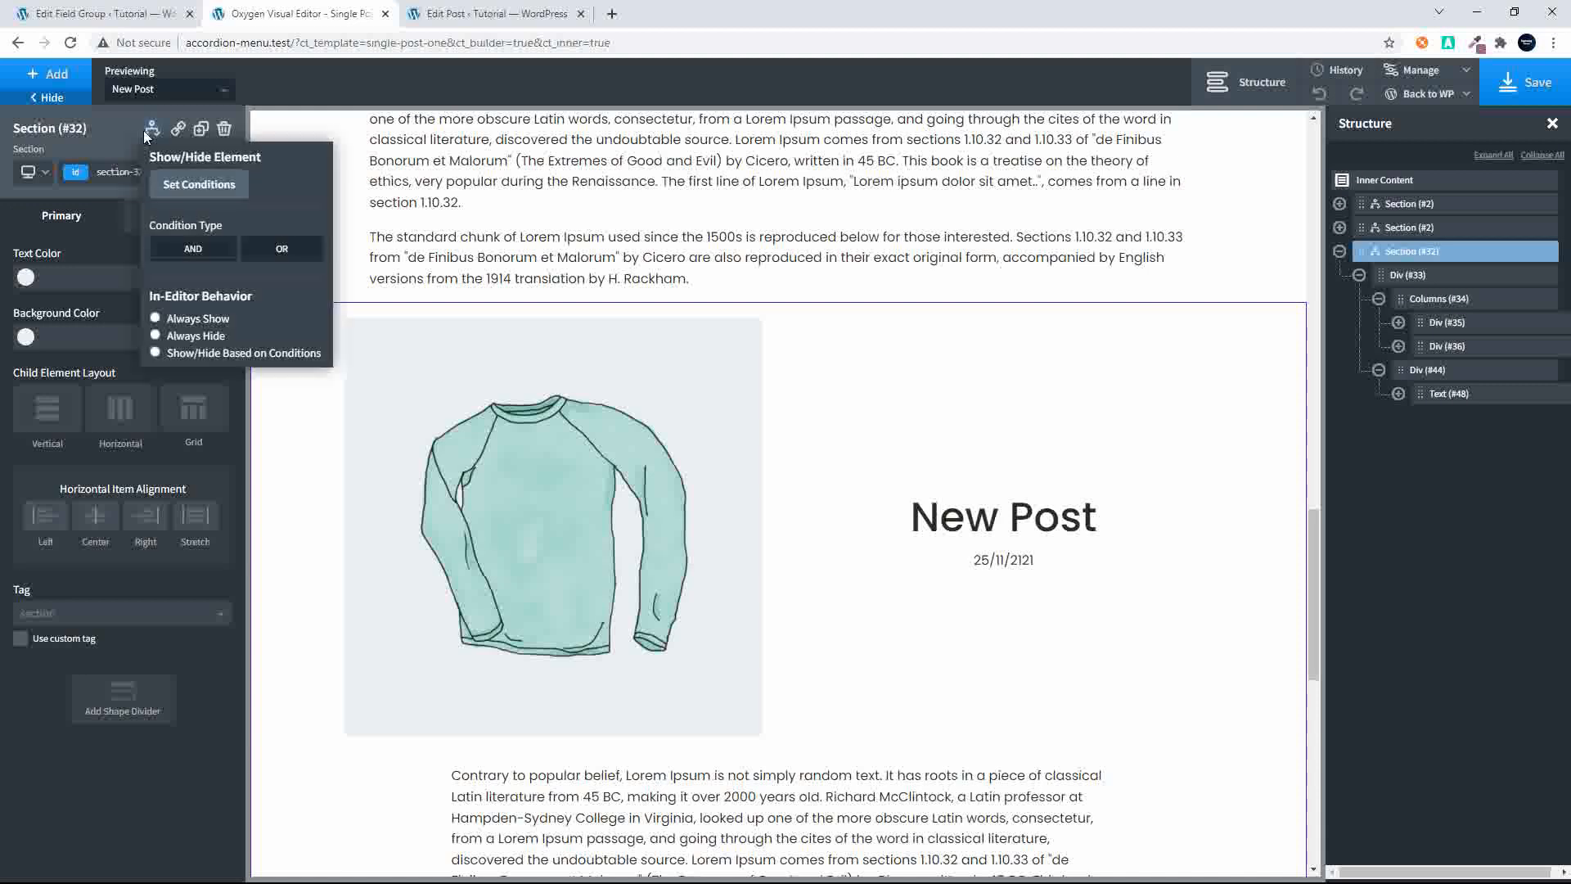
left_click(198, 185)
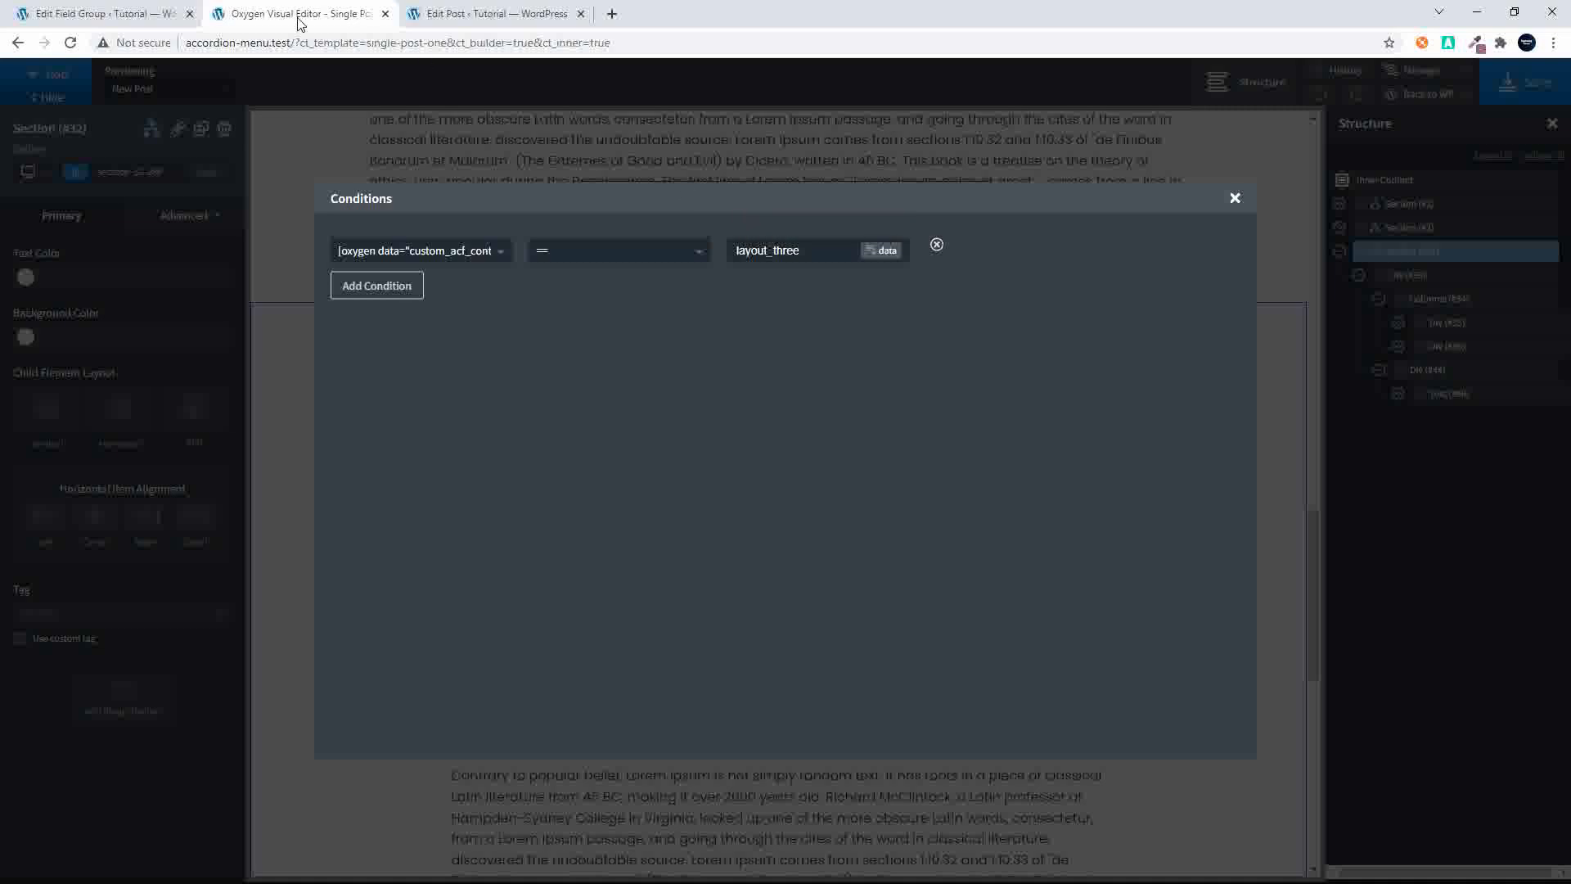
Step: In the Template Name field's choices, correct the third entry to "layout_three : Layout Three" and update the field group
left_click(100, 10)
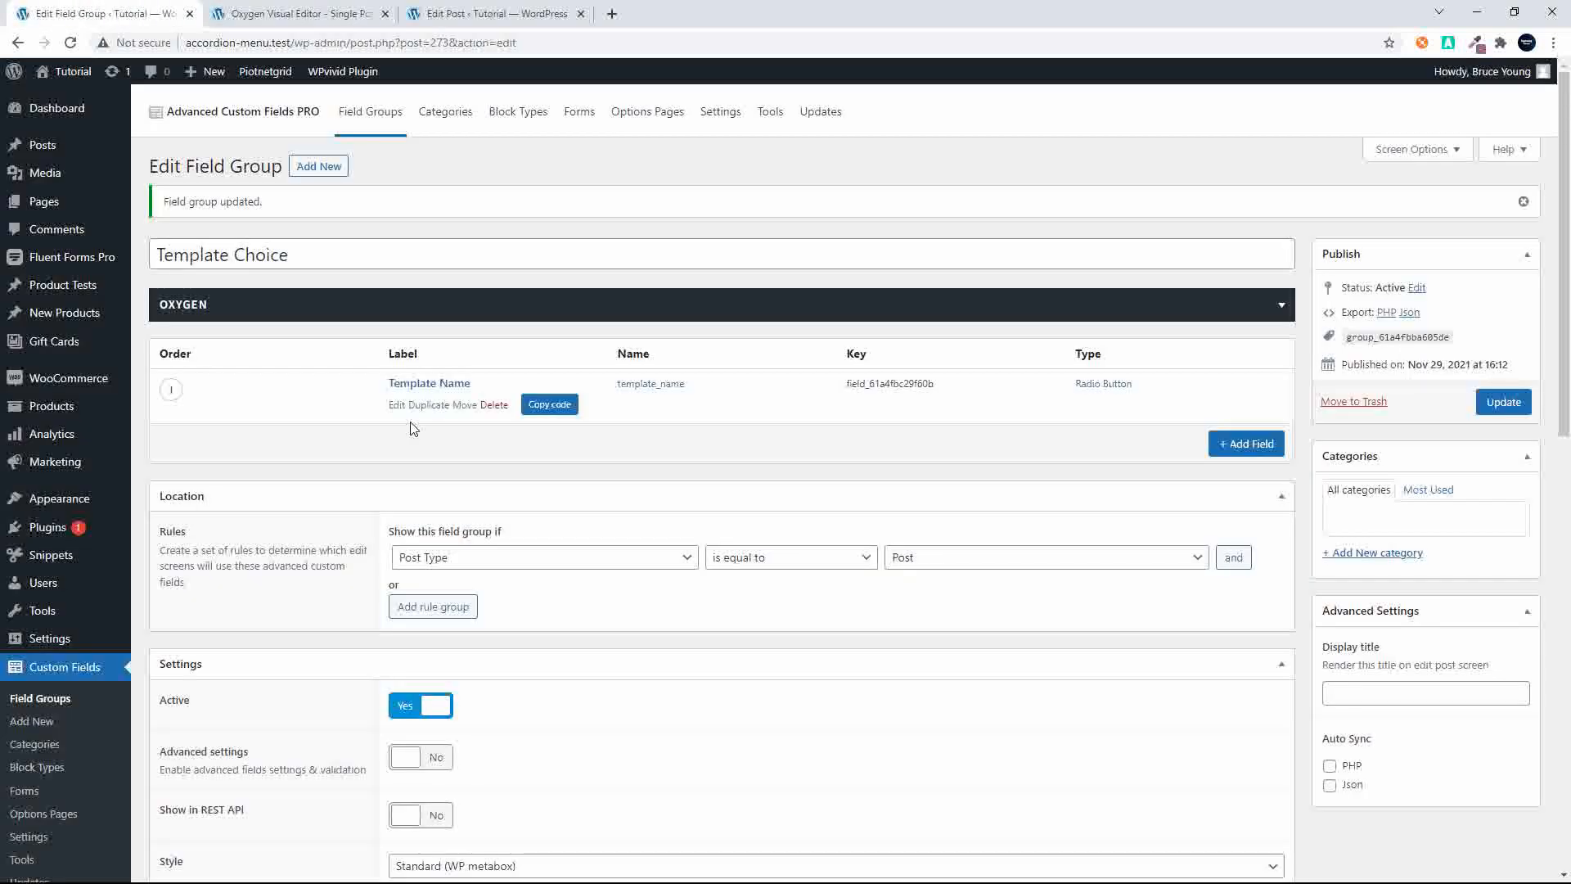
left_click(426, 385)
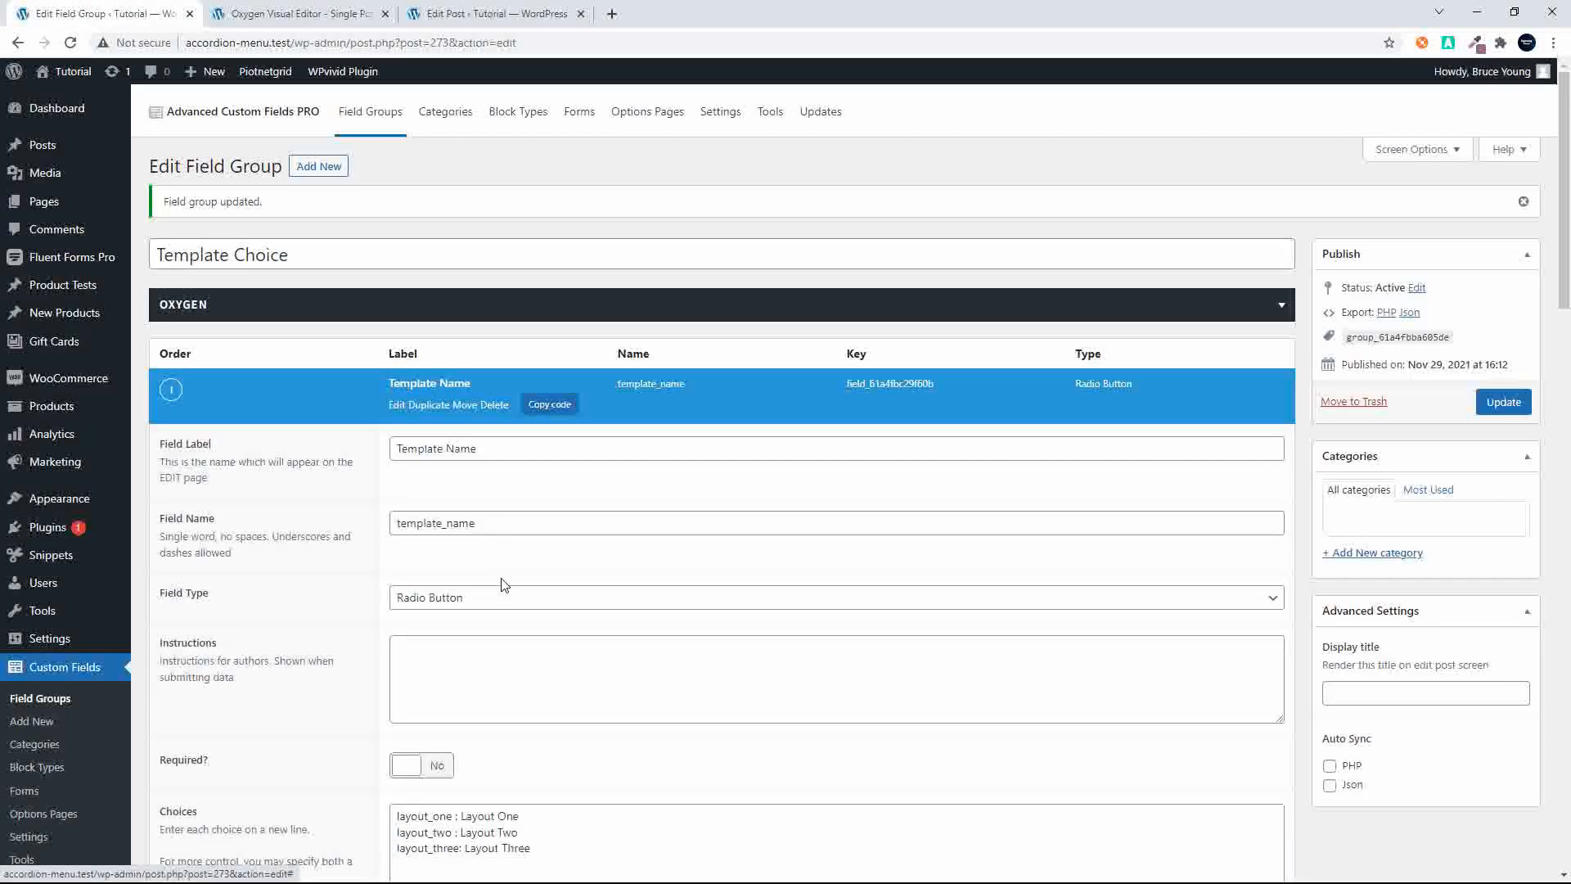
scroll(504, 584, "down", 2)
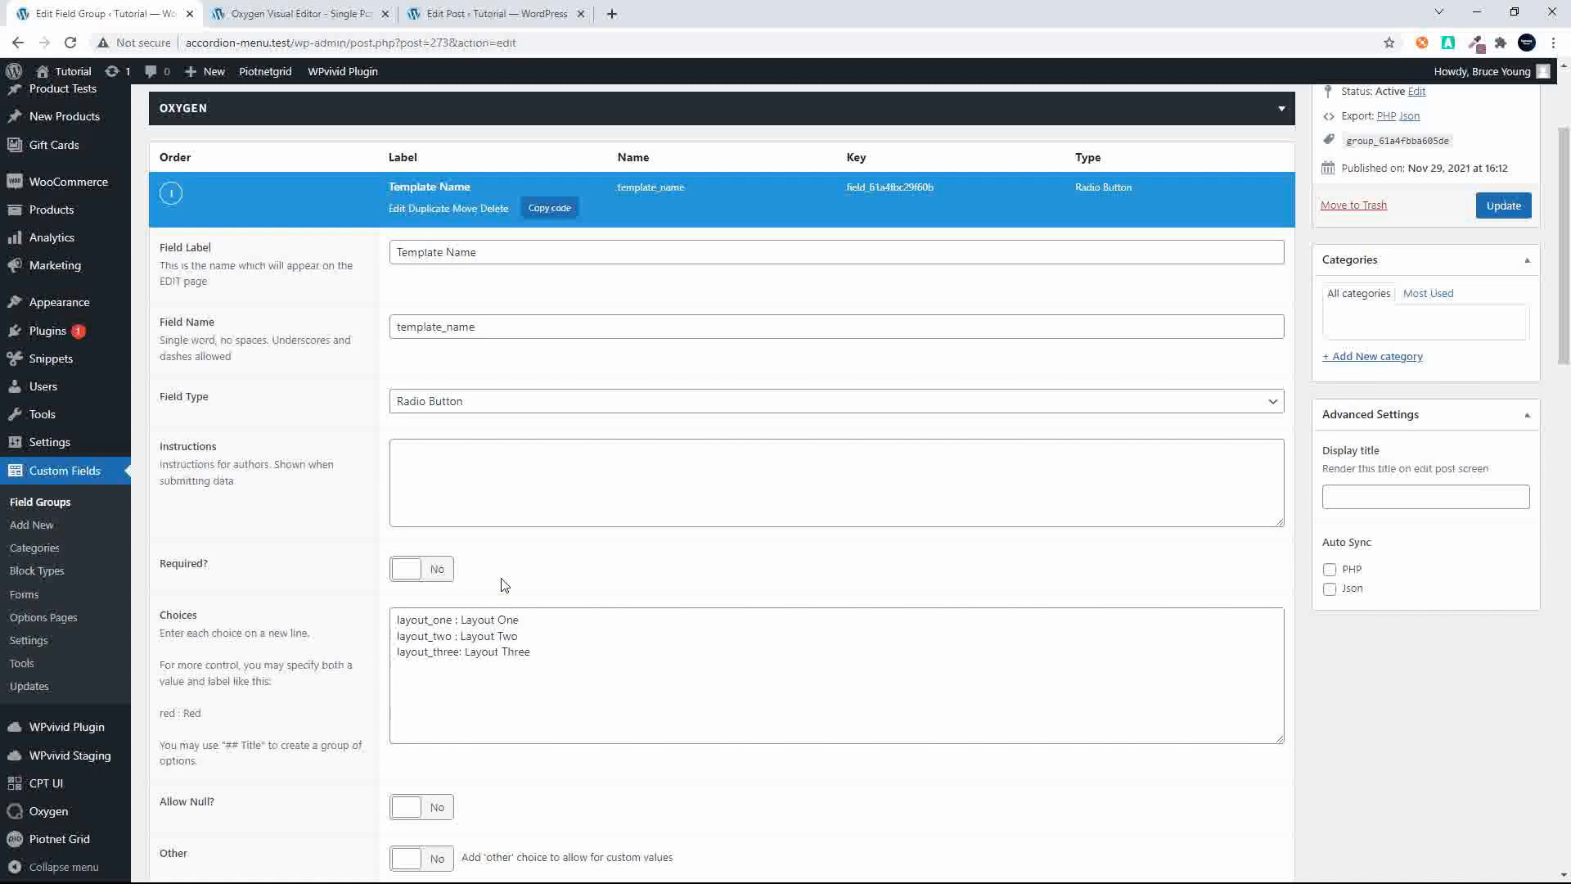
left_click(460, 649)
type(":")
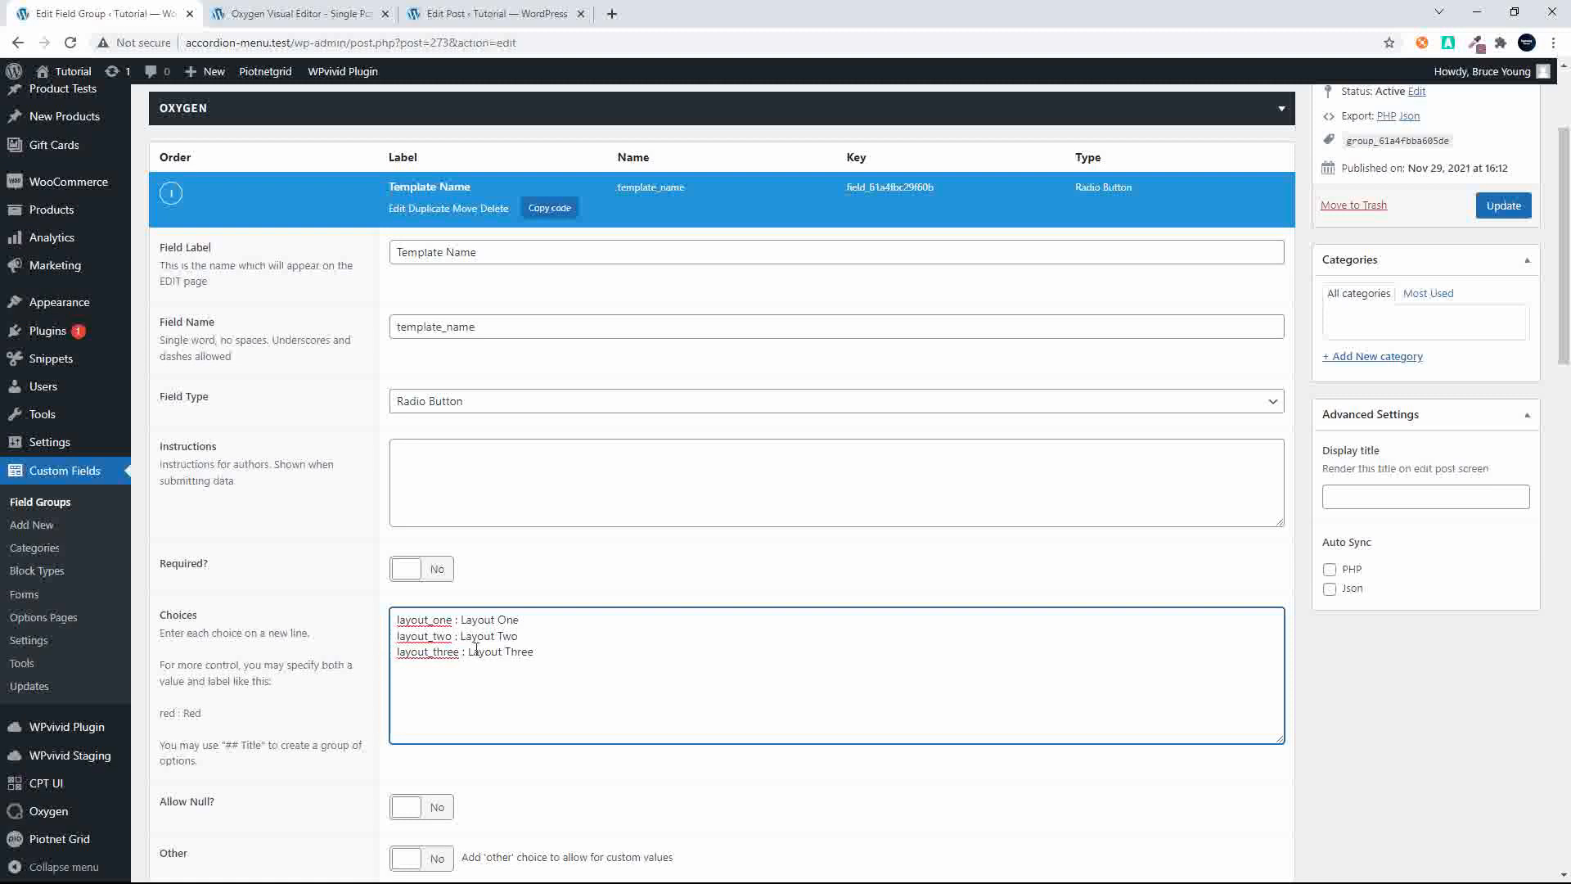
left_click(1503, 206)
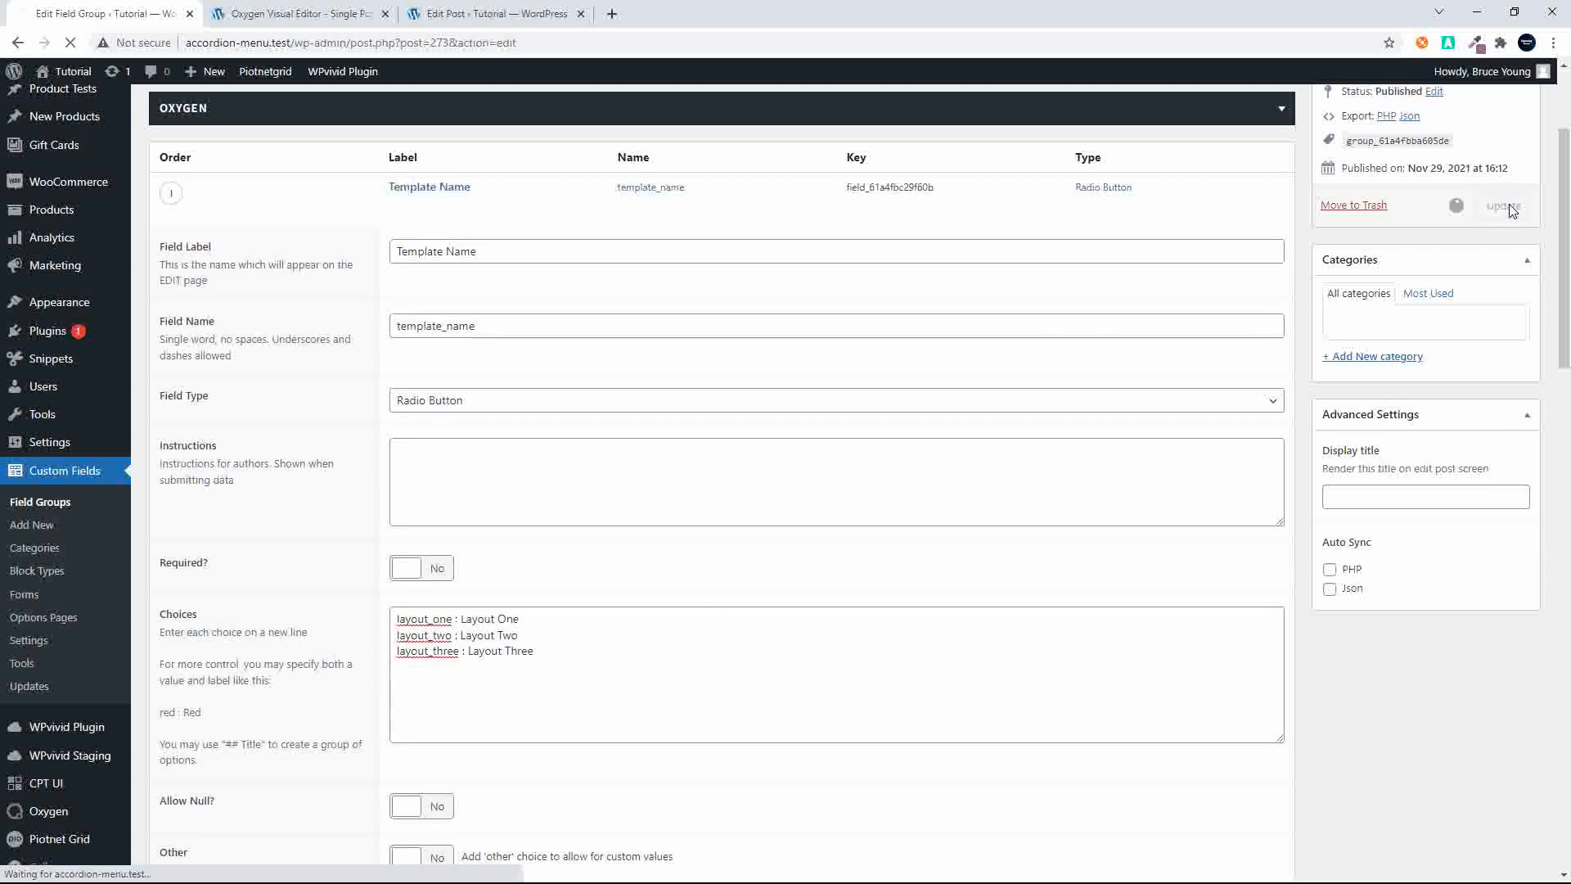
Step: Reload the post's edit screen, update the post with Layout Three as its Template Name, and check the published page
left_click(496, 14)
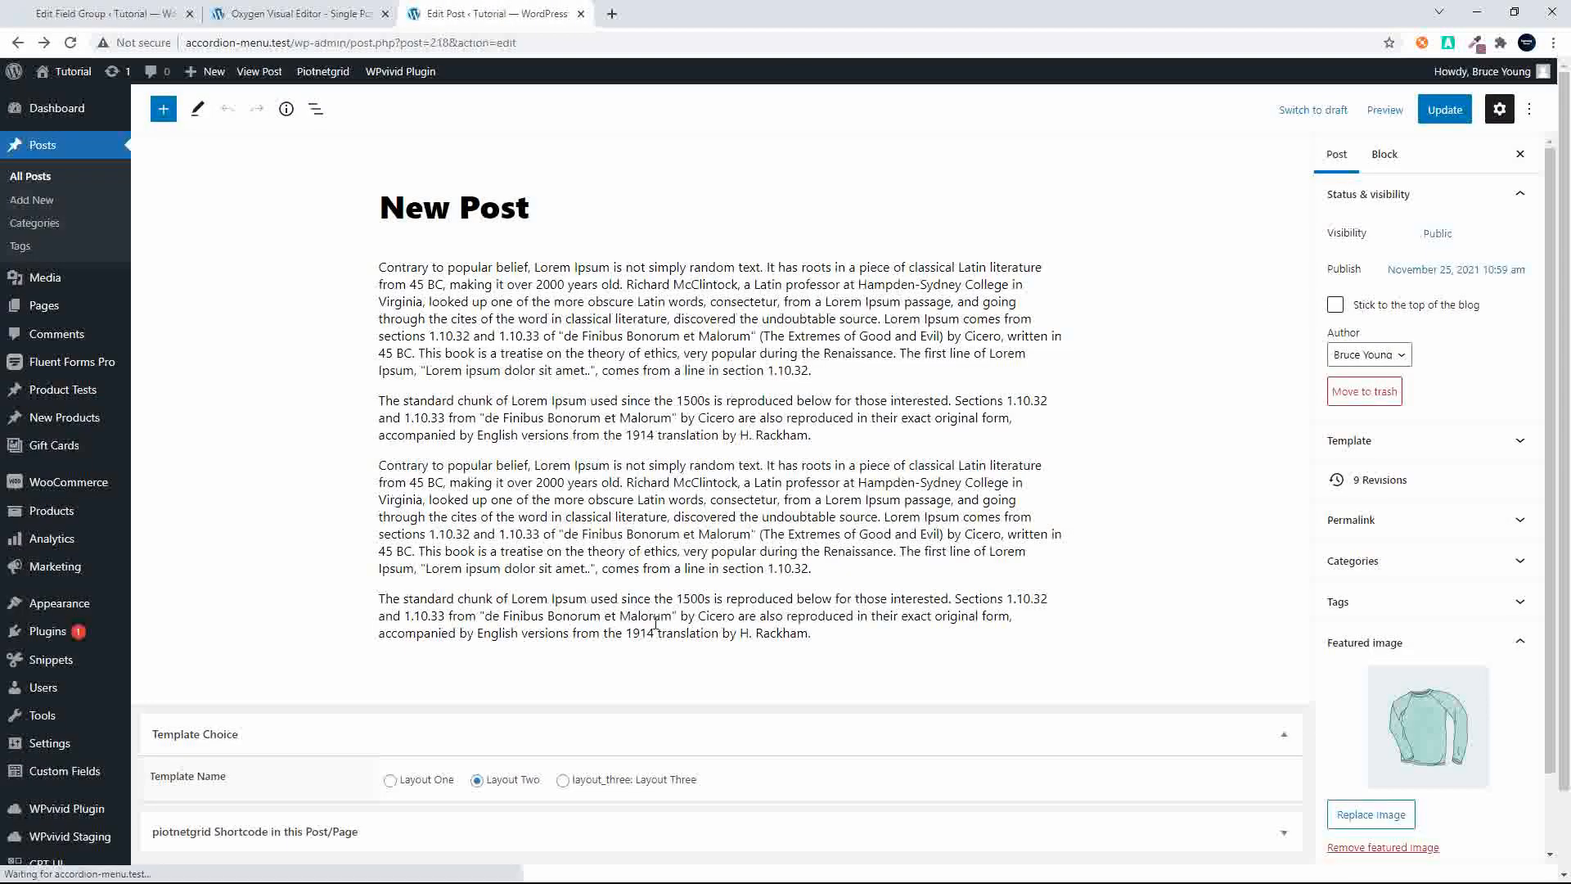
left_click(563, 781)
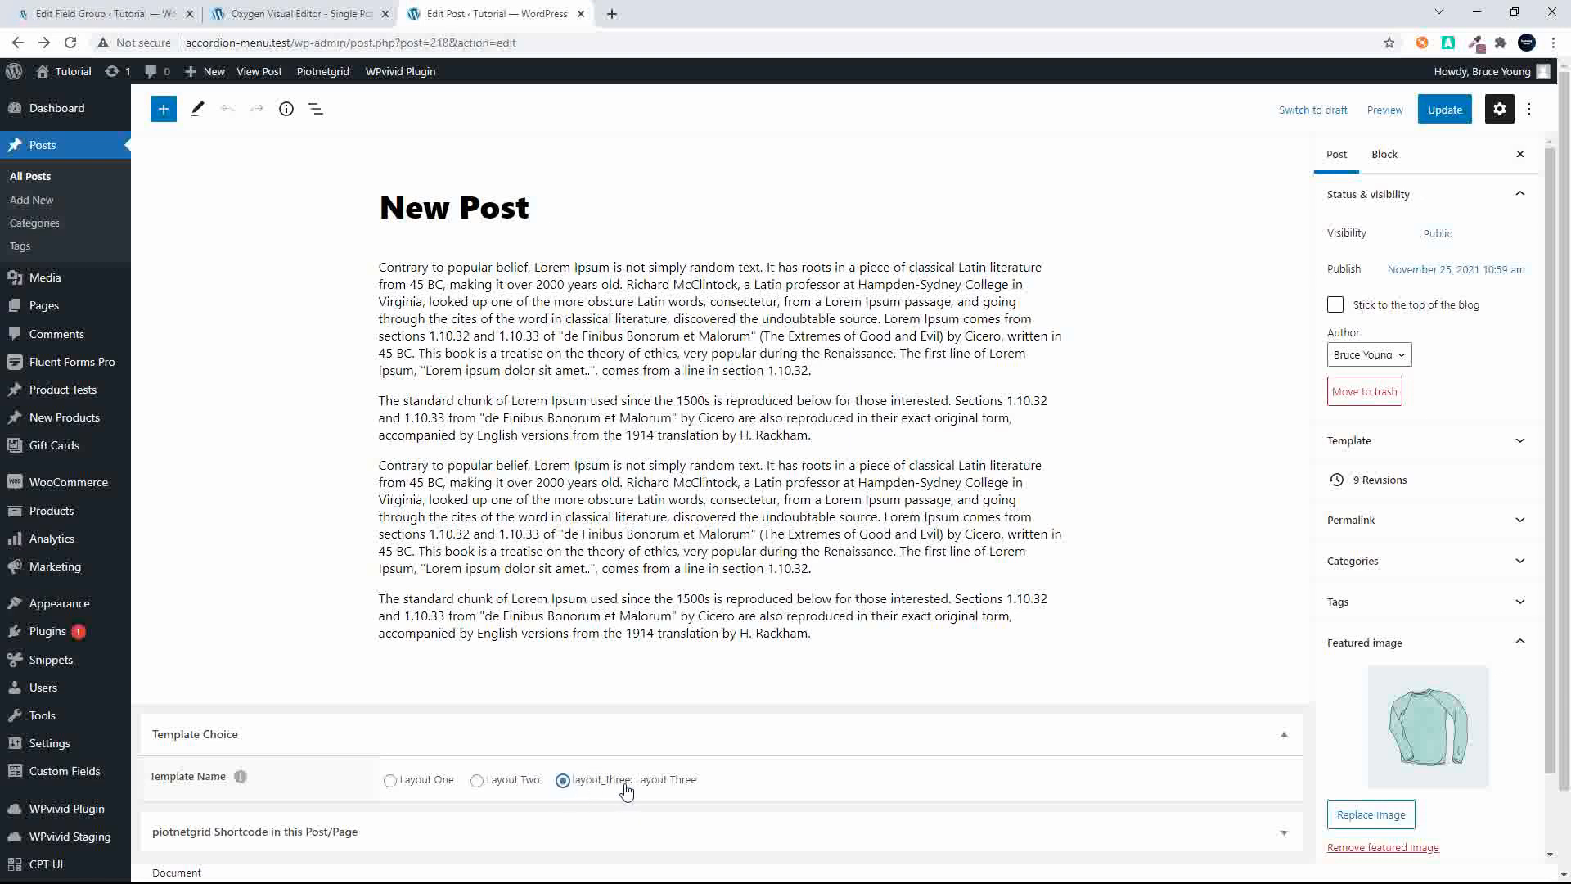
left_click(71, 42)
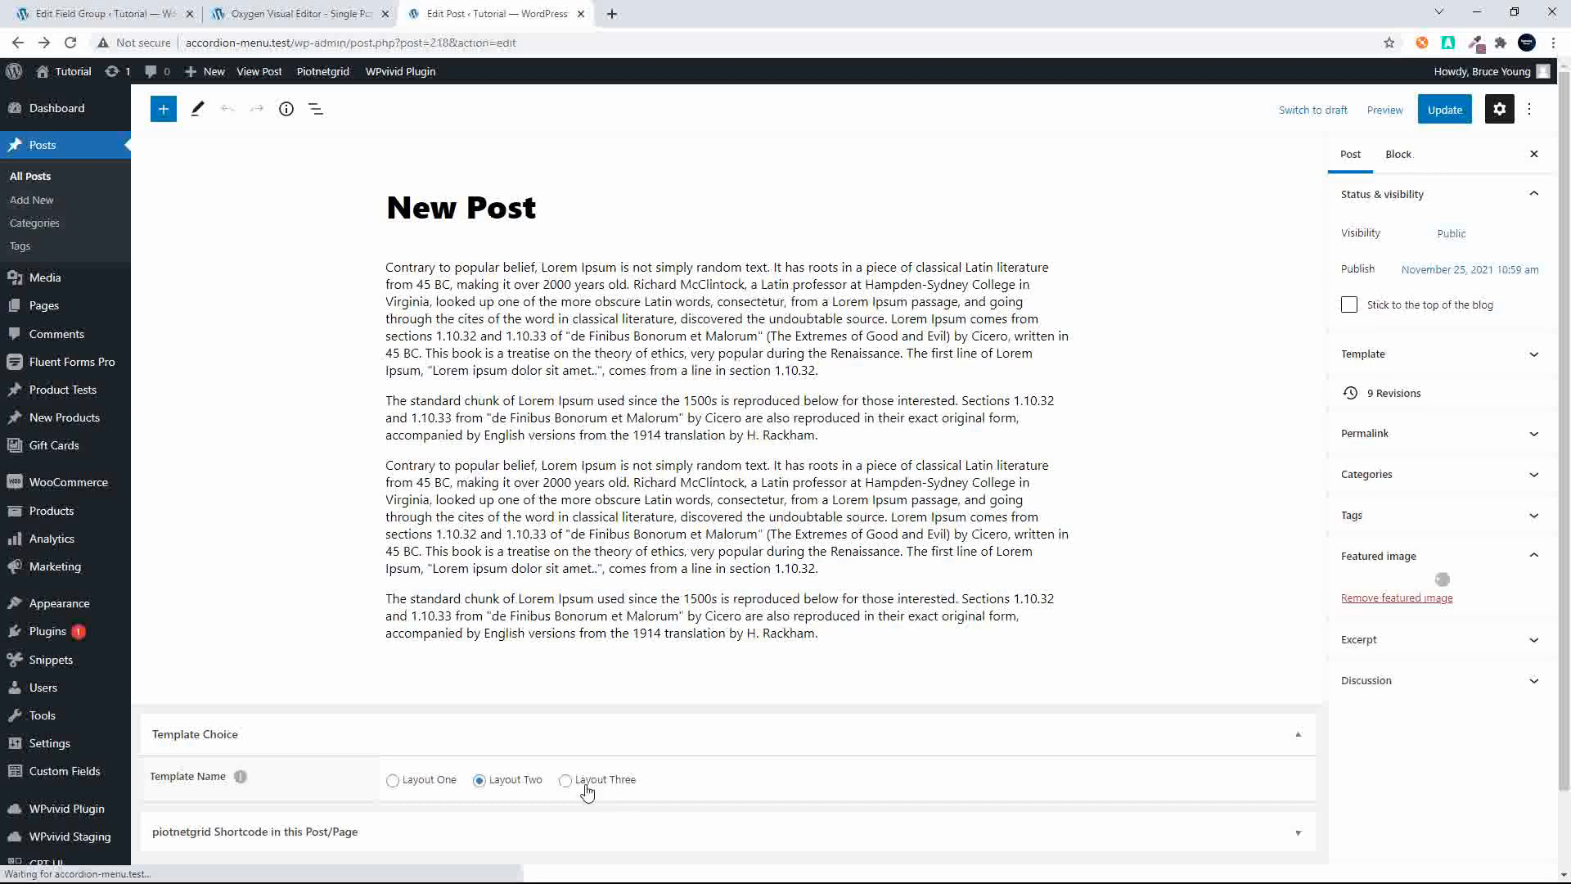
left_click(1446, 111)
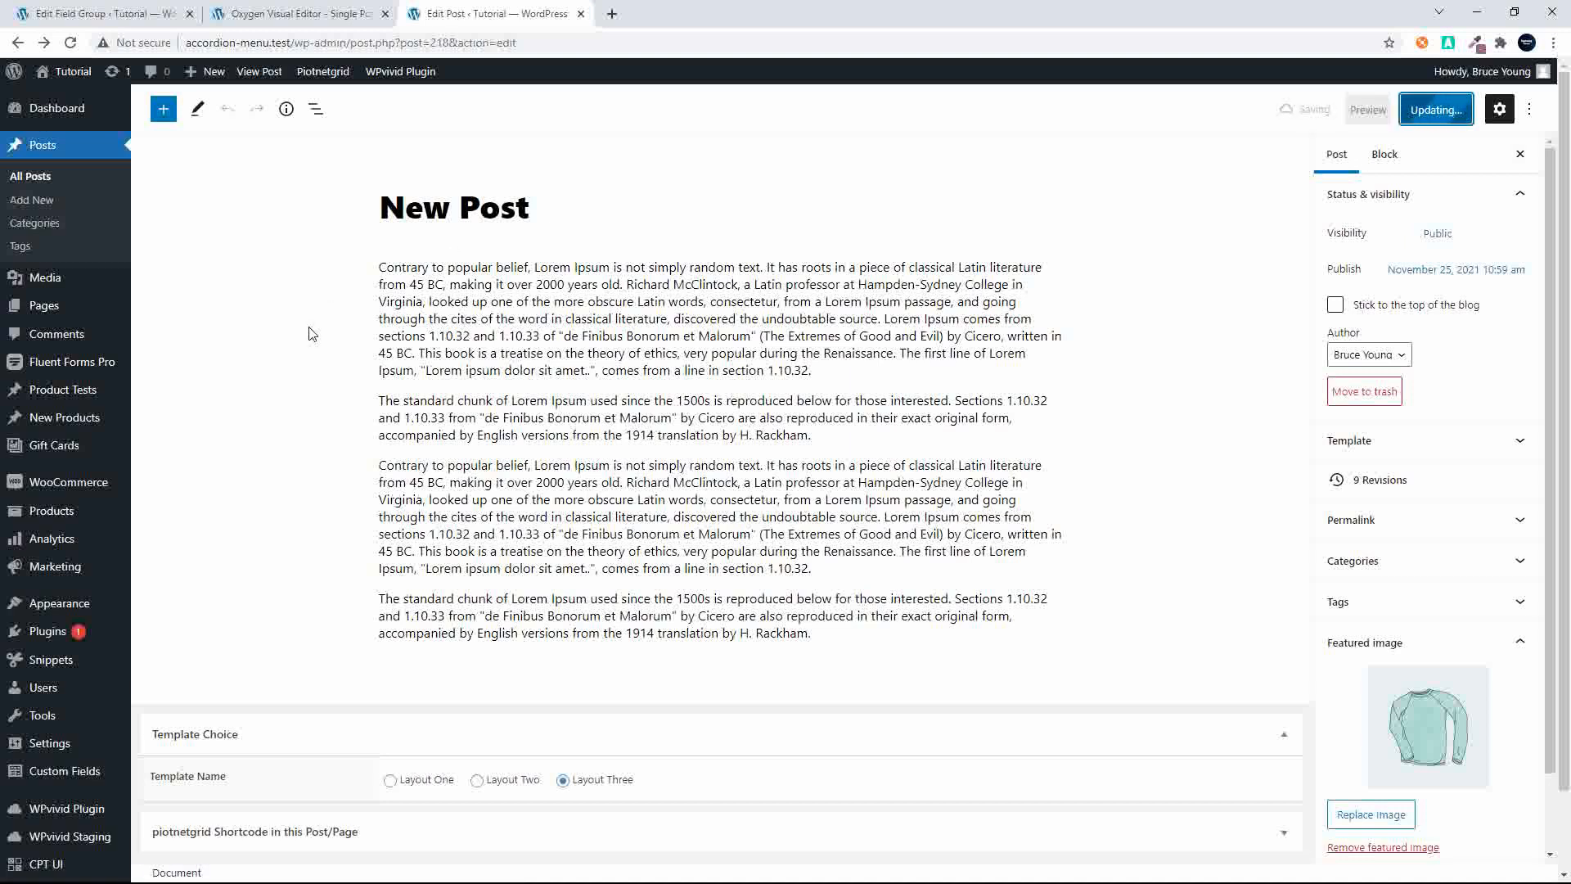
left_click(260, 74)
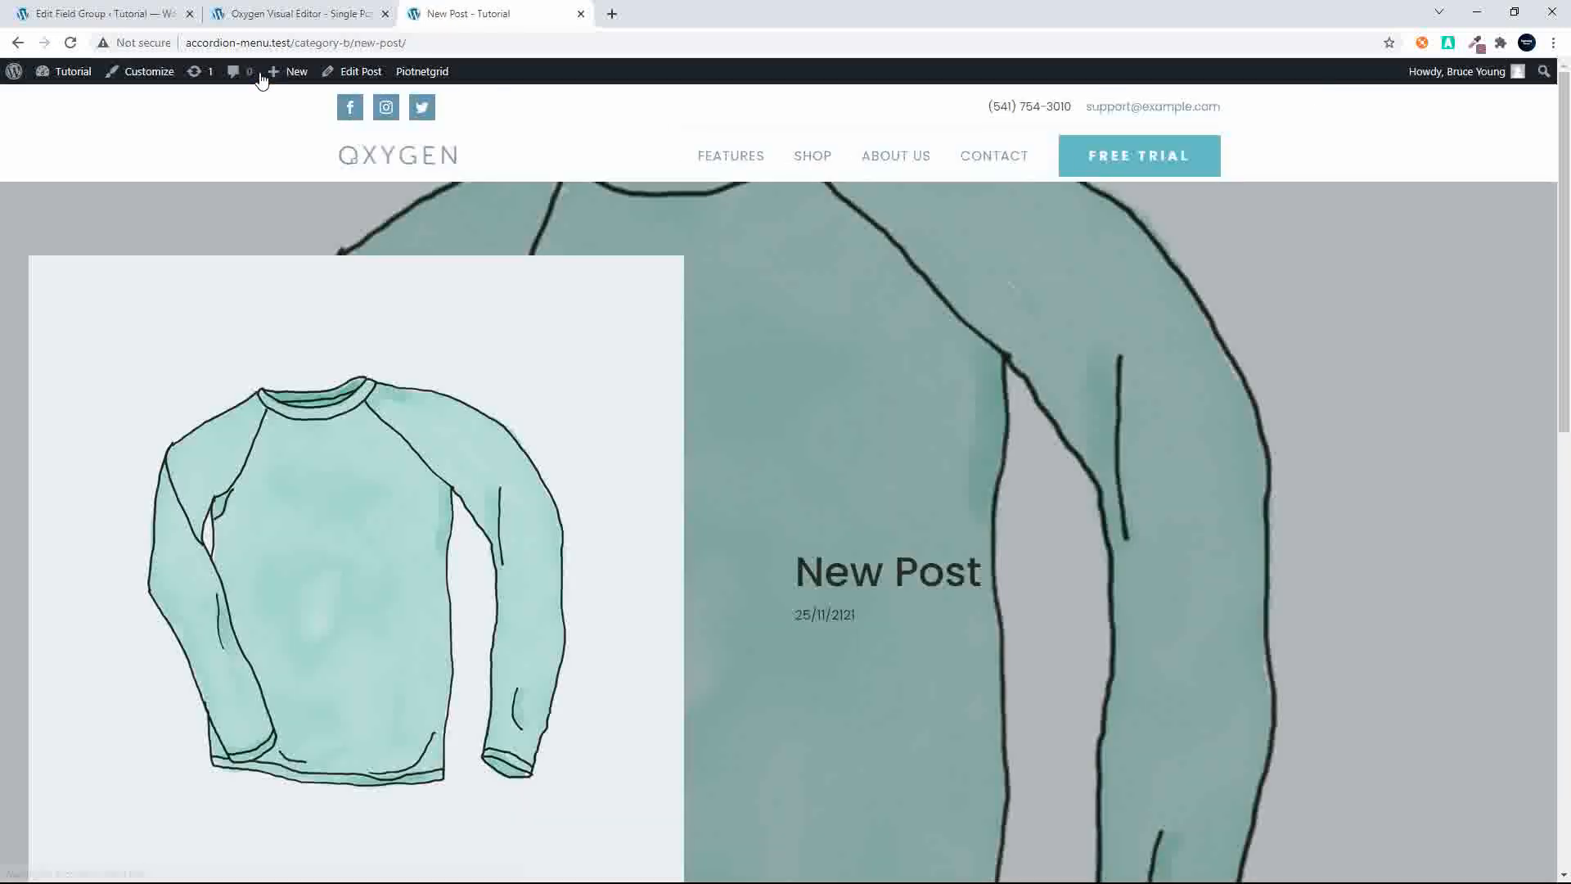
scroll(491, 568, "down", 15)
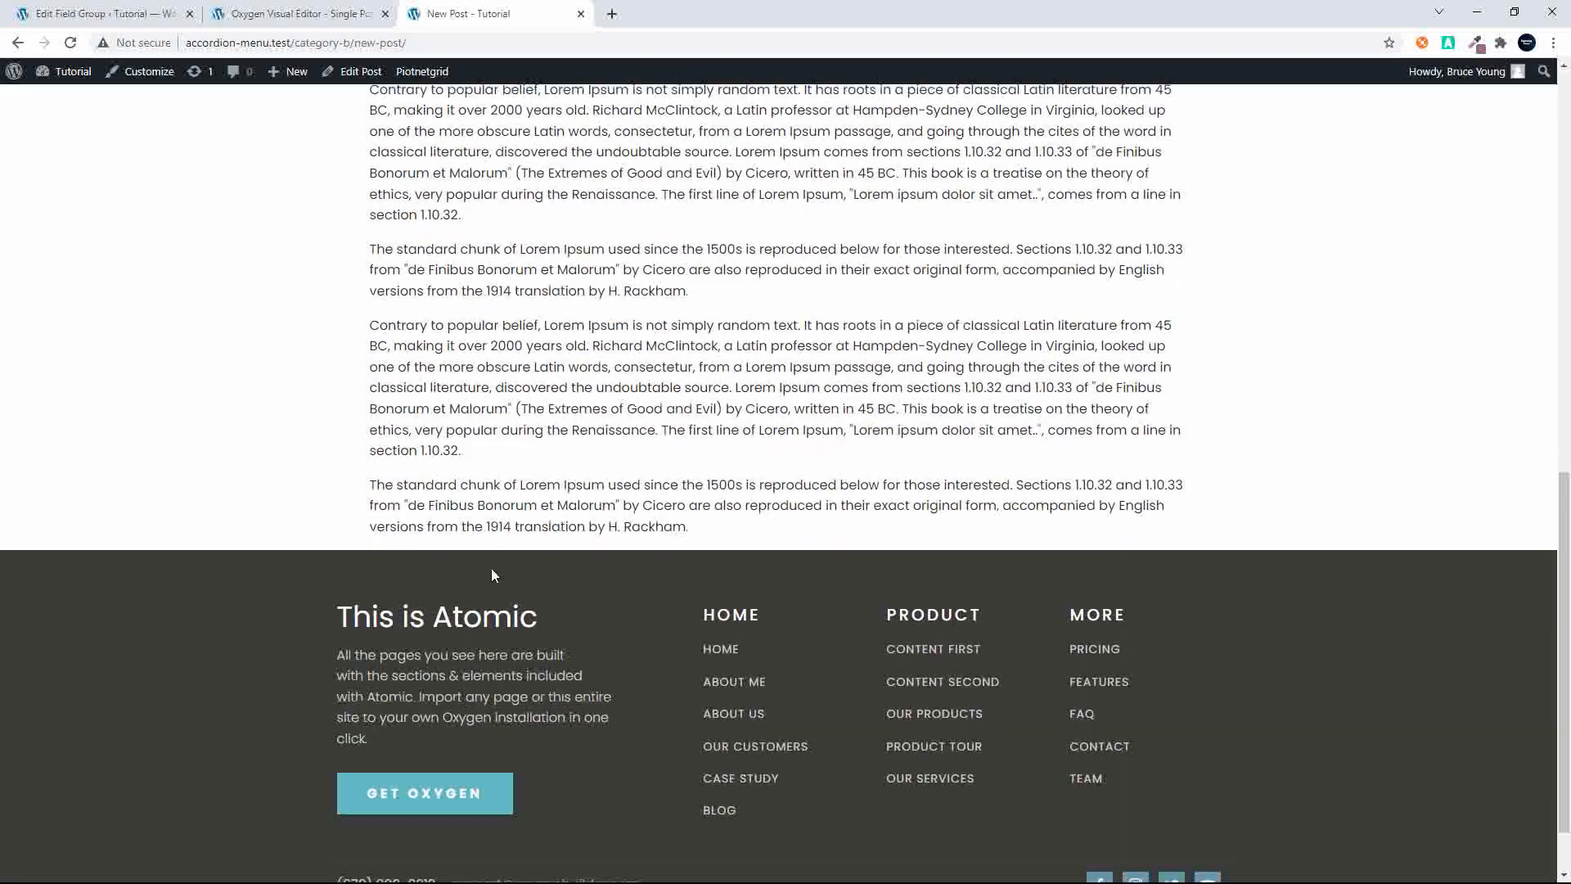
scroll(491, 568, "up", 15)
Step: Return to the Oxygen editor, close the section's conditions dialog and save the template
left_click(294, 10)
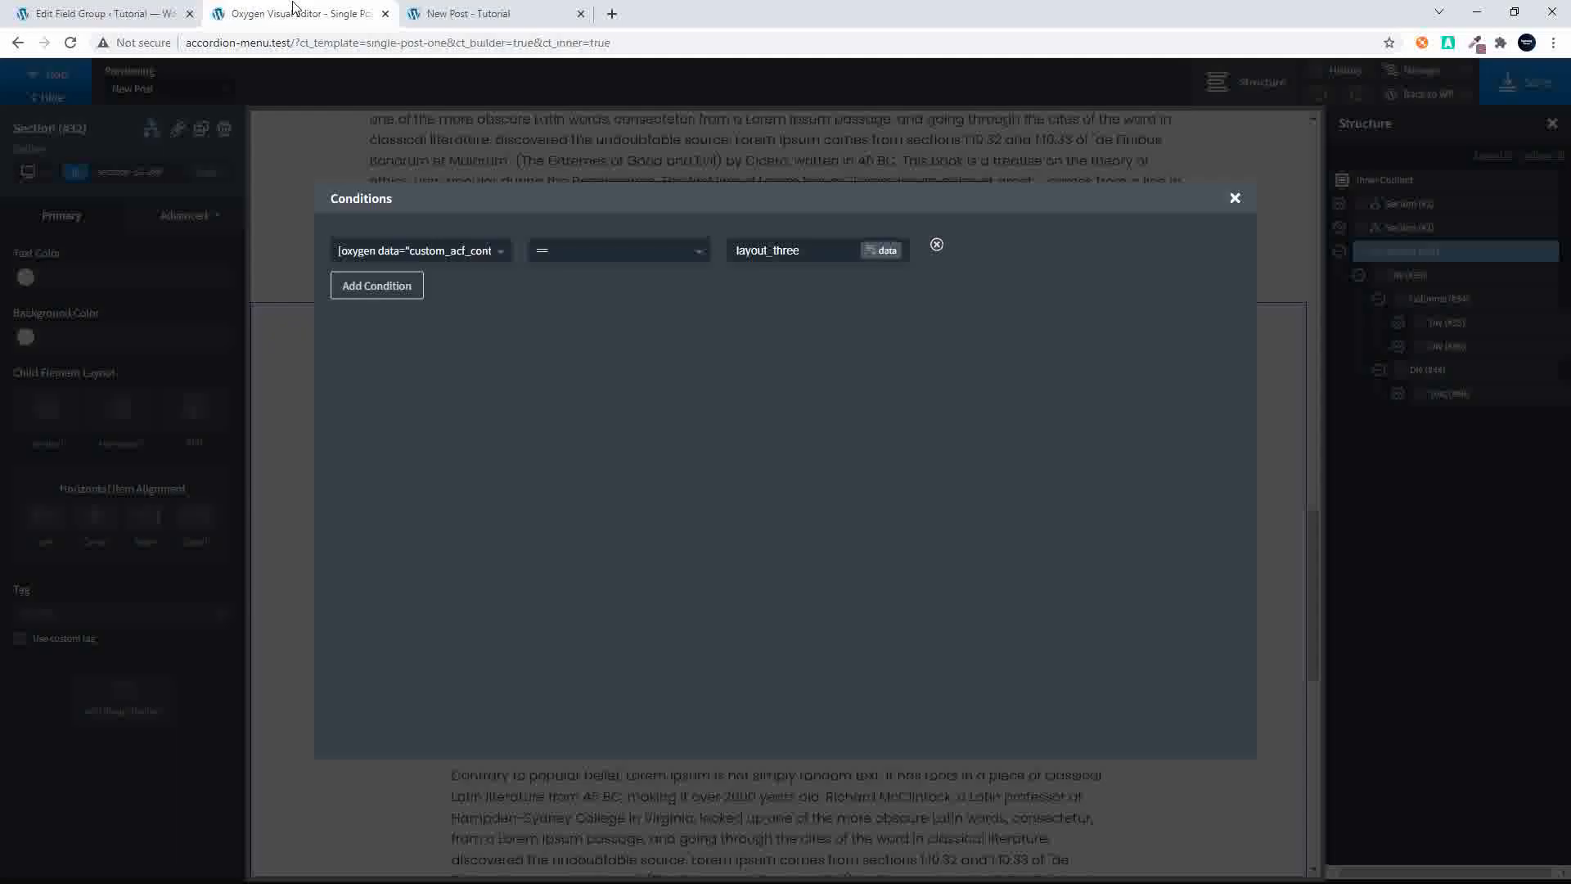
left_click(1235, 198)
left_click(1534, 99)
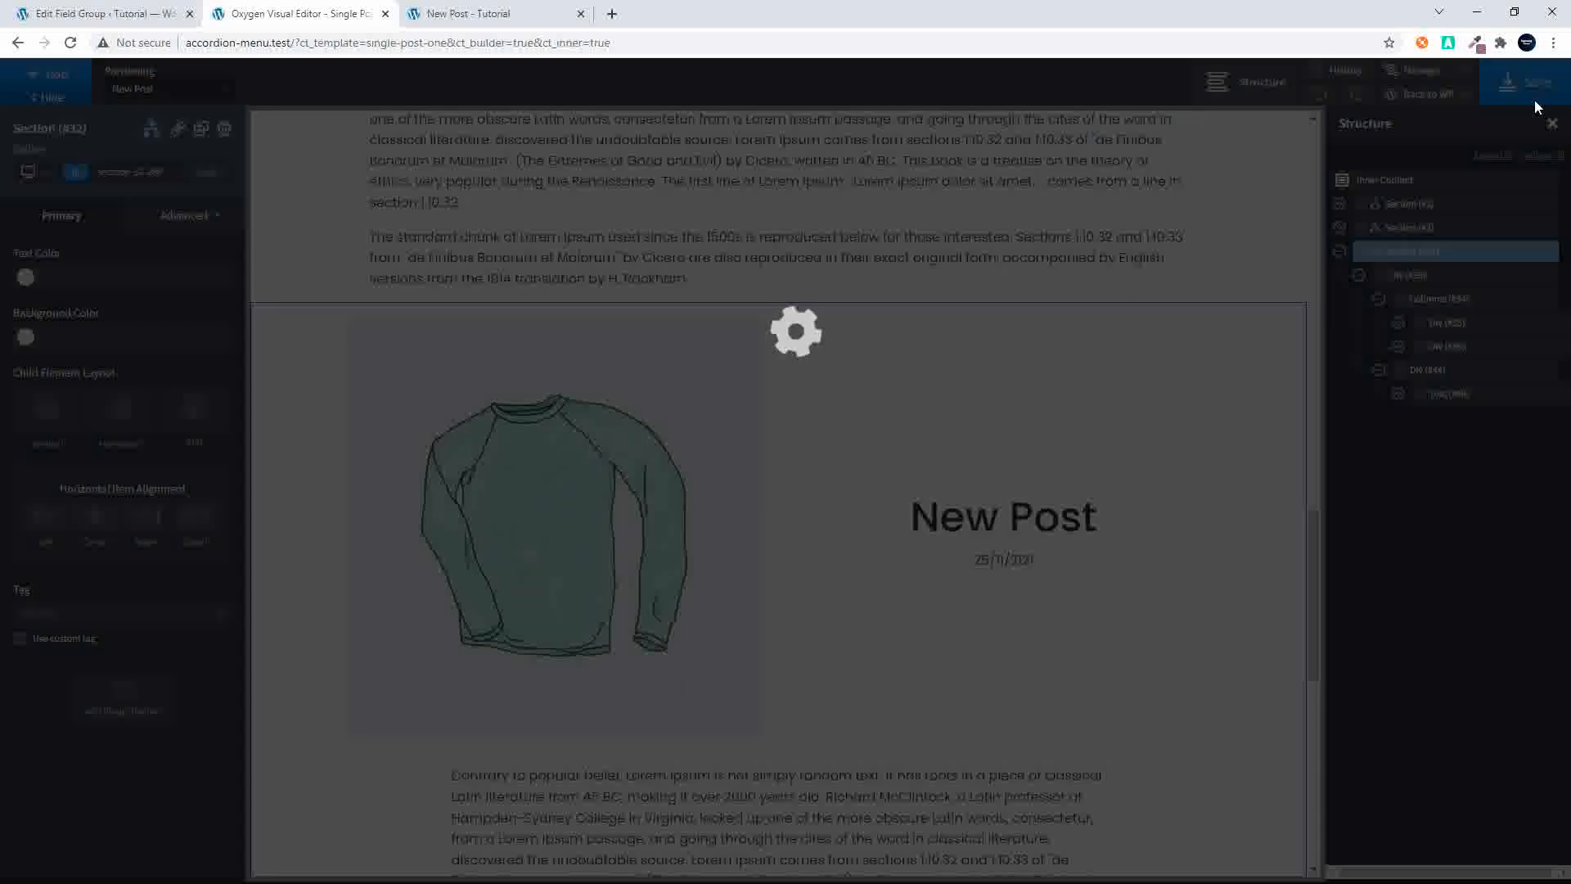
Step: Reload the published post on the front end and review the third layout from header to footer
left_click(493, 16)
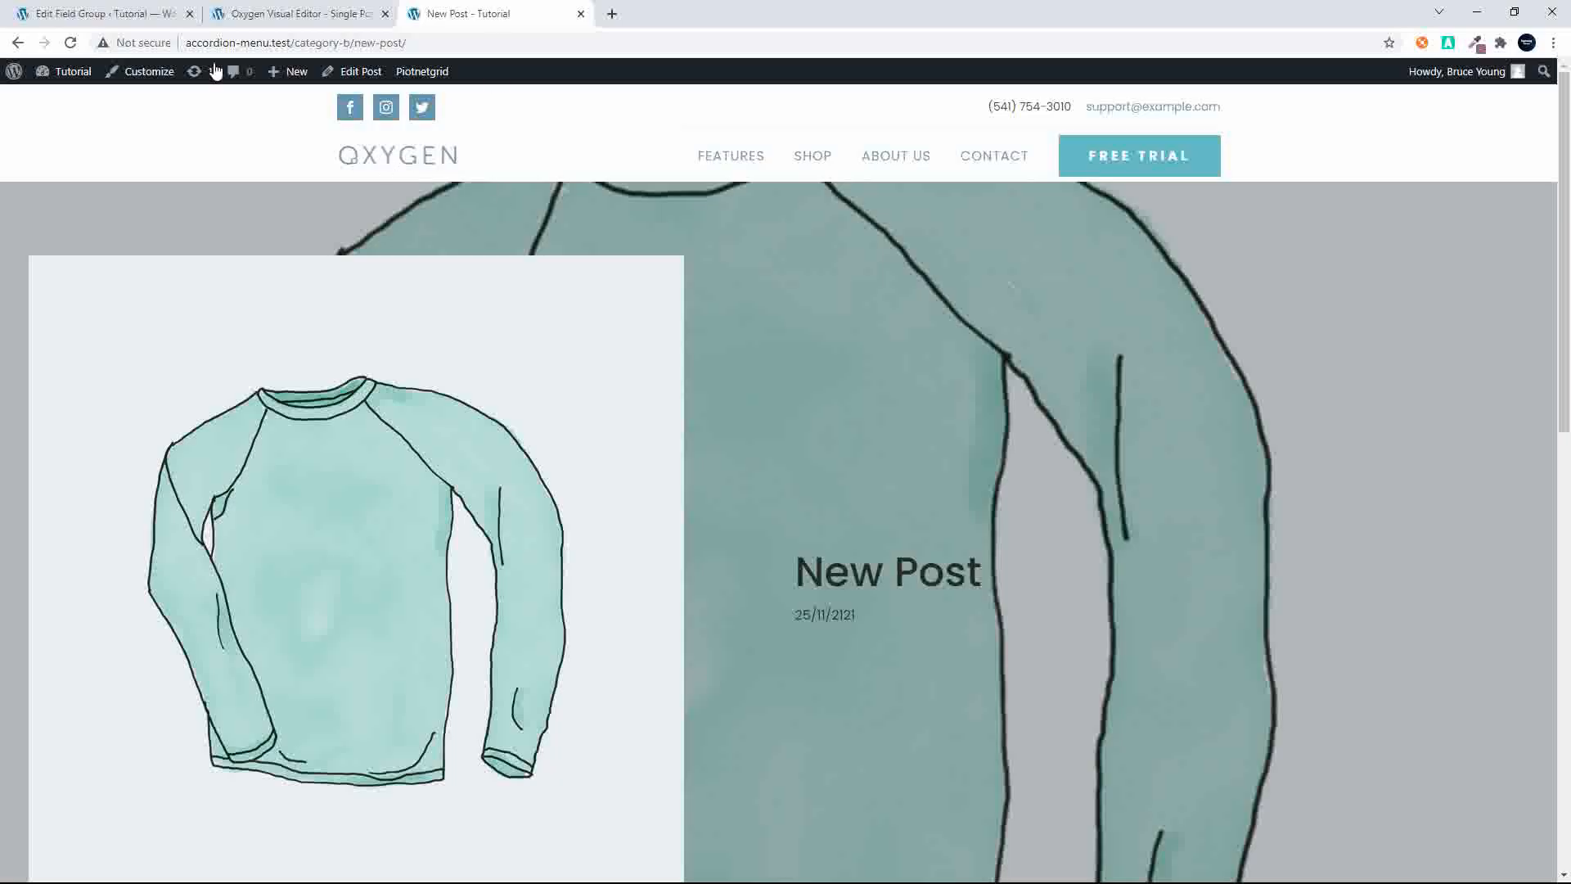
left_click(69, 46)
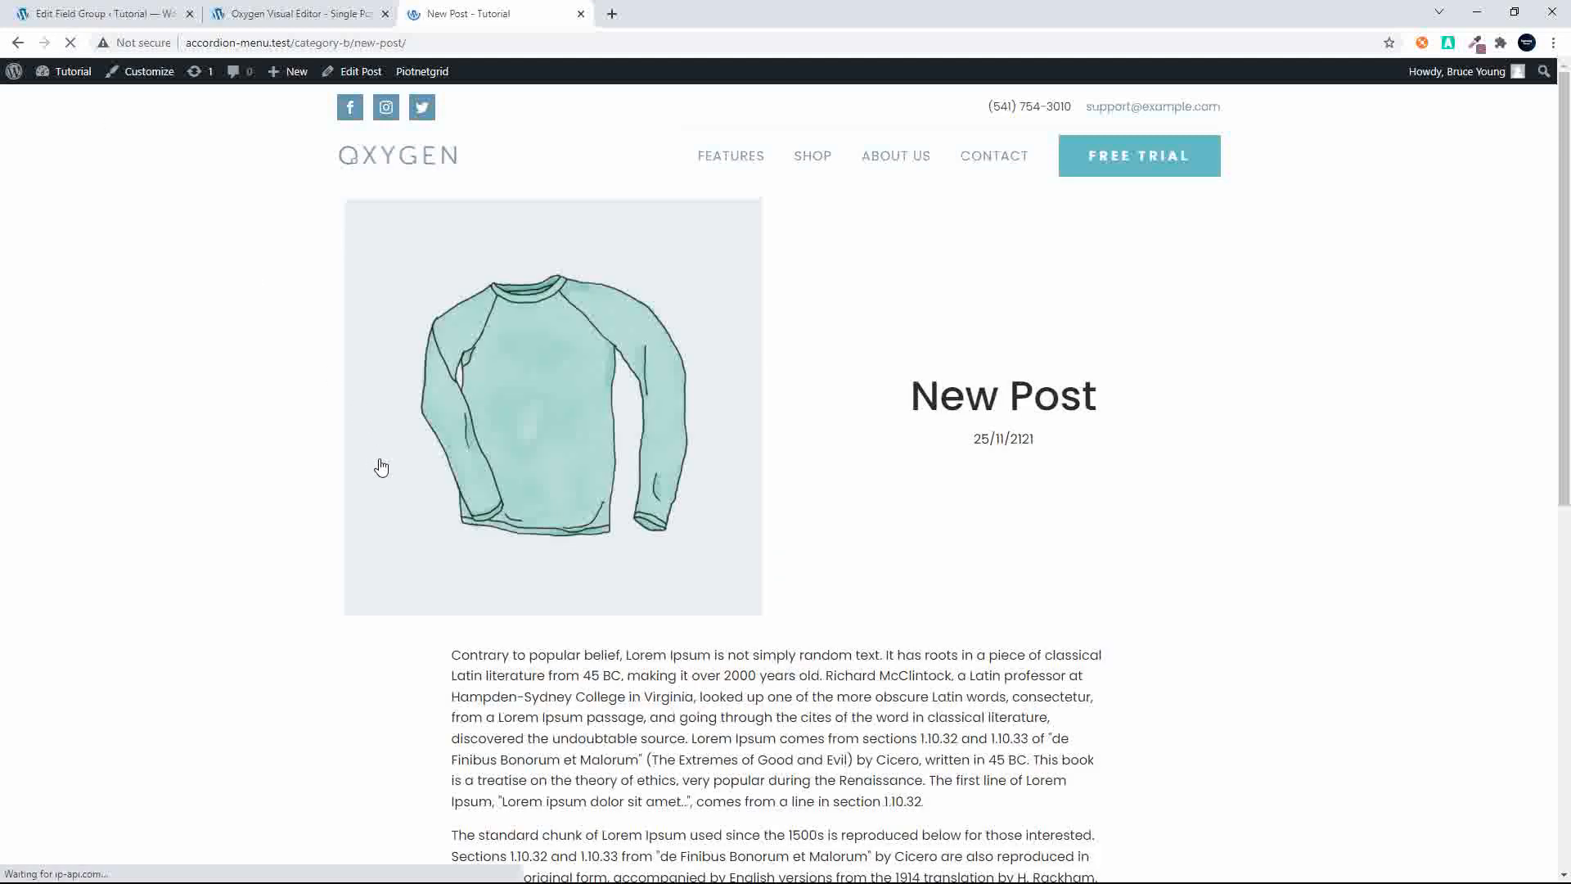
scroll(379, 463, "down", 10)
scroll(379, 463, "up", 10)
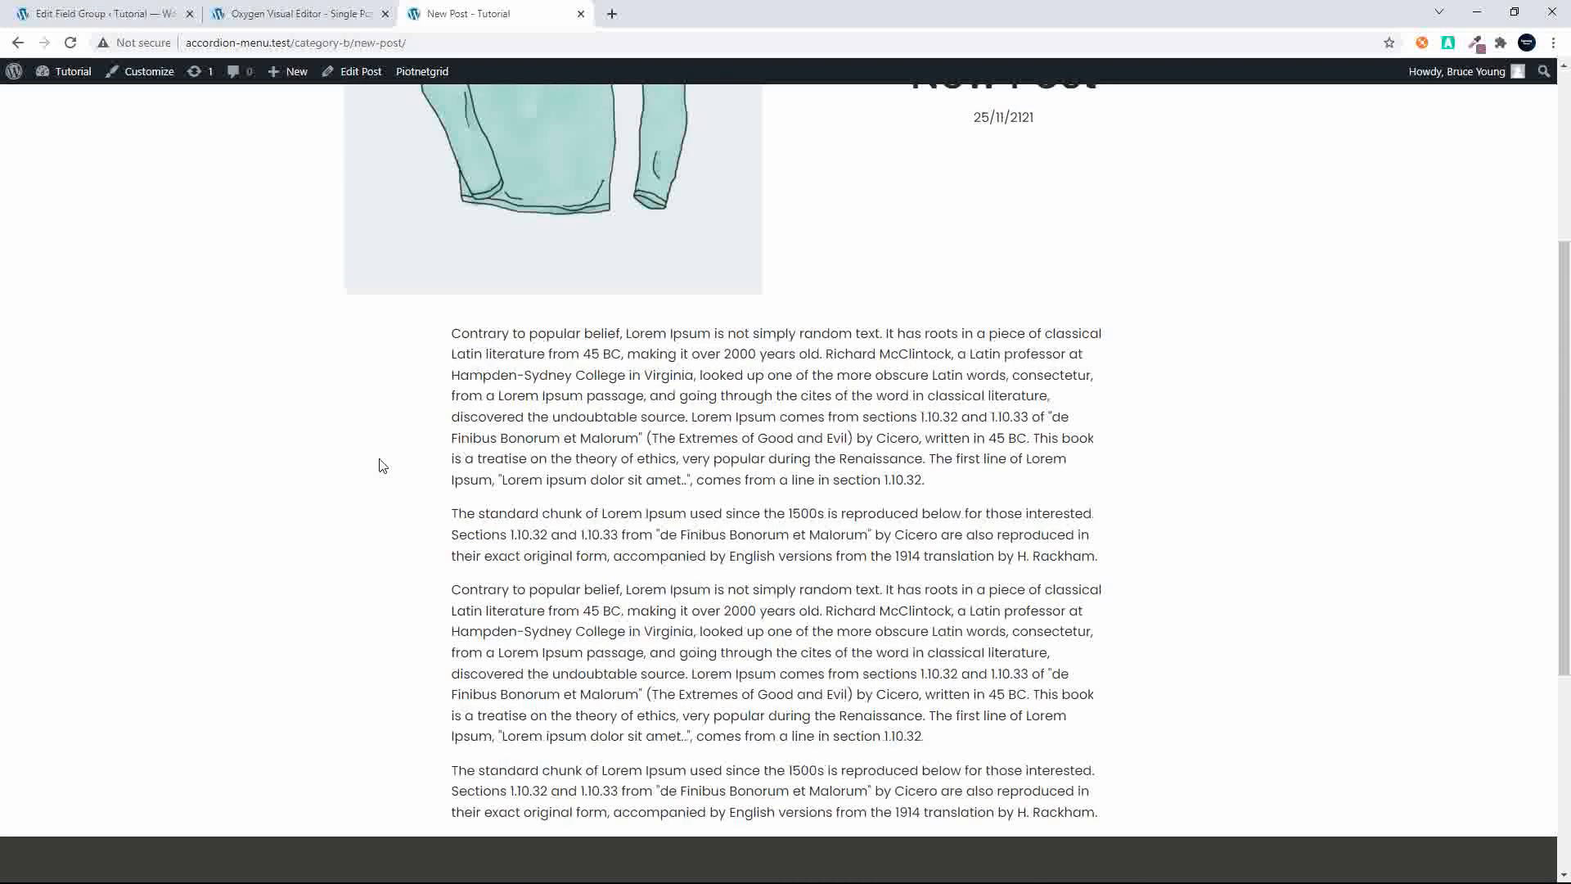
scroll(379, 463, "up", 1)
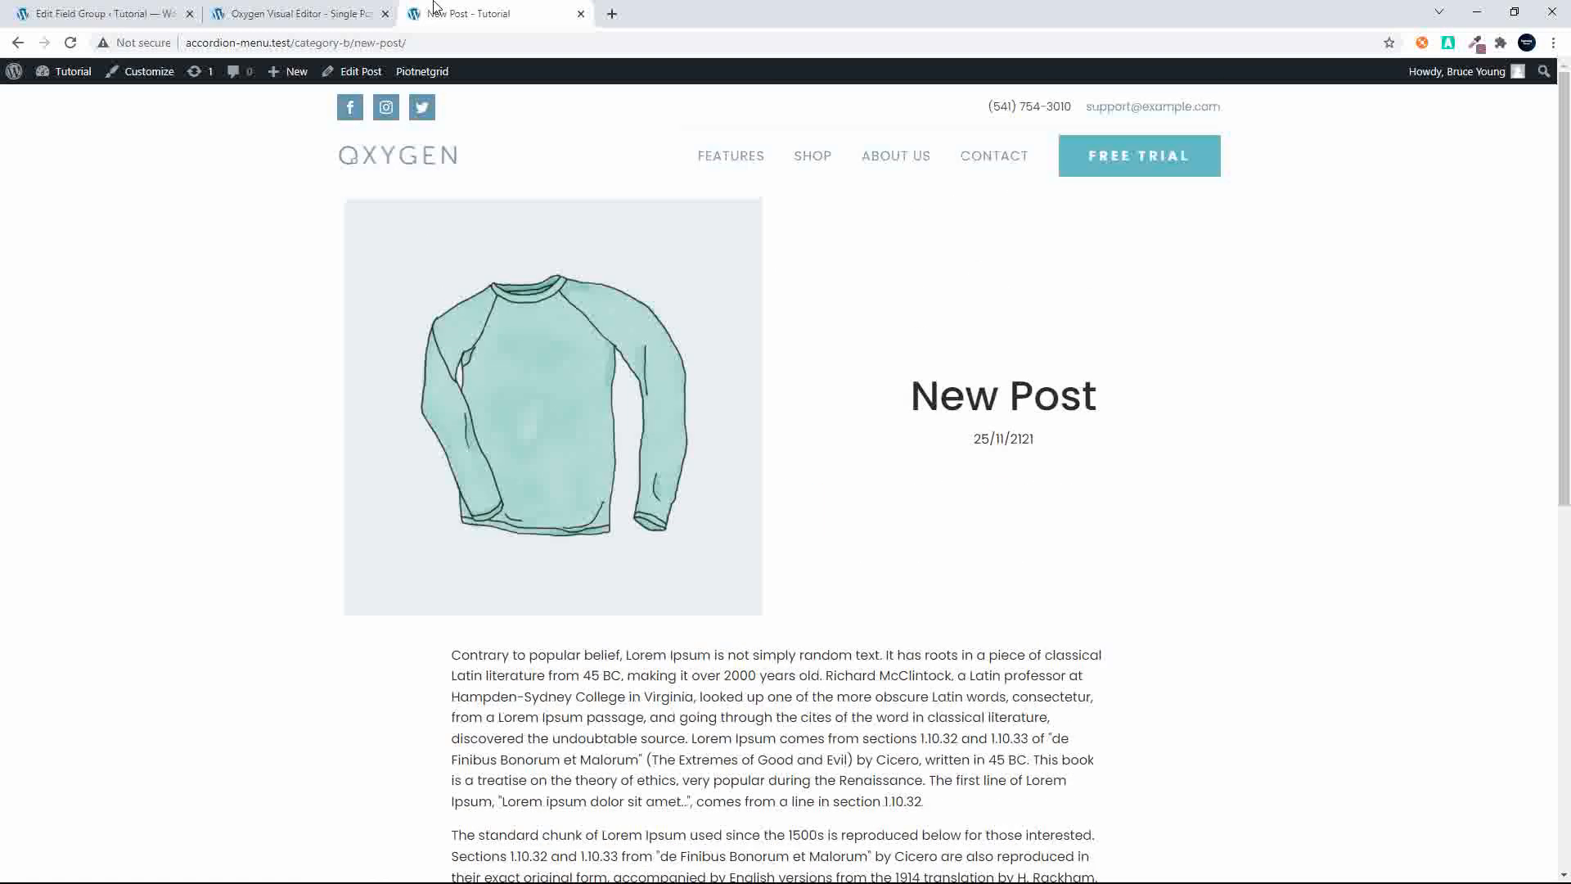
Step: Edit the post again, update it with Template Name set to Layout Two, and view the published page
left_click(357, 76)
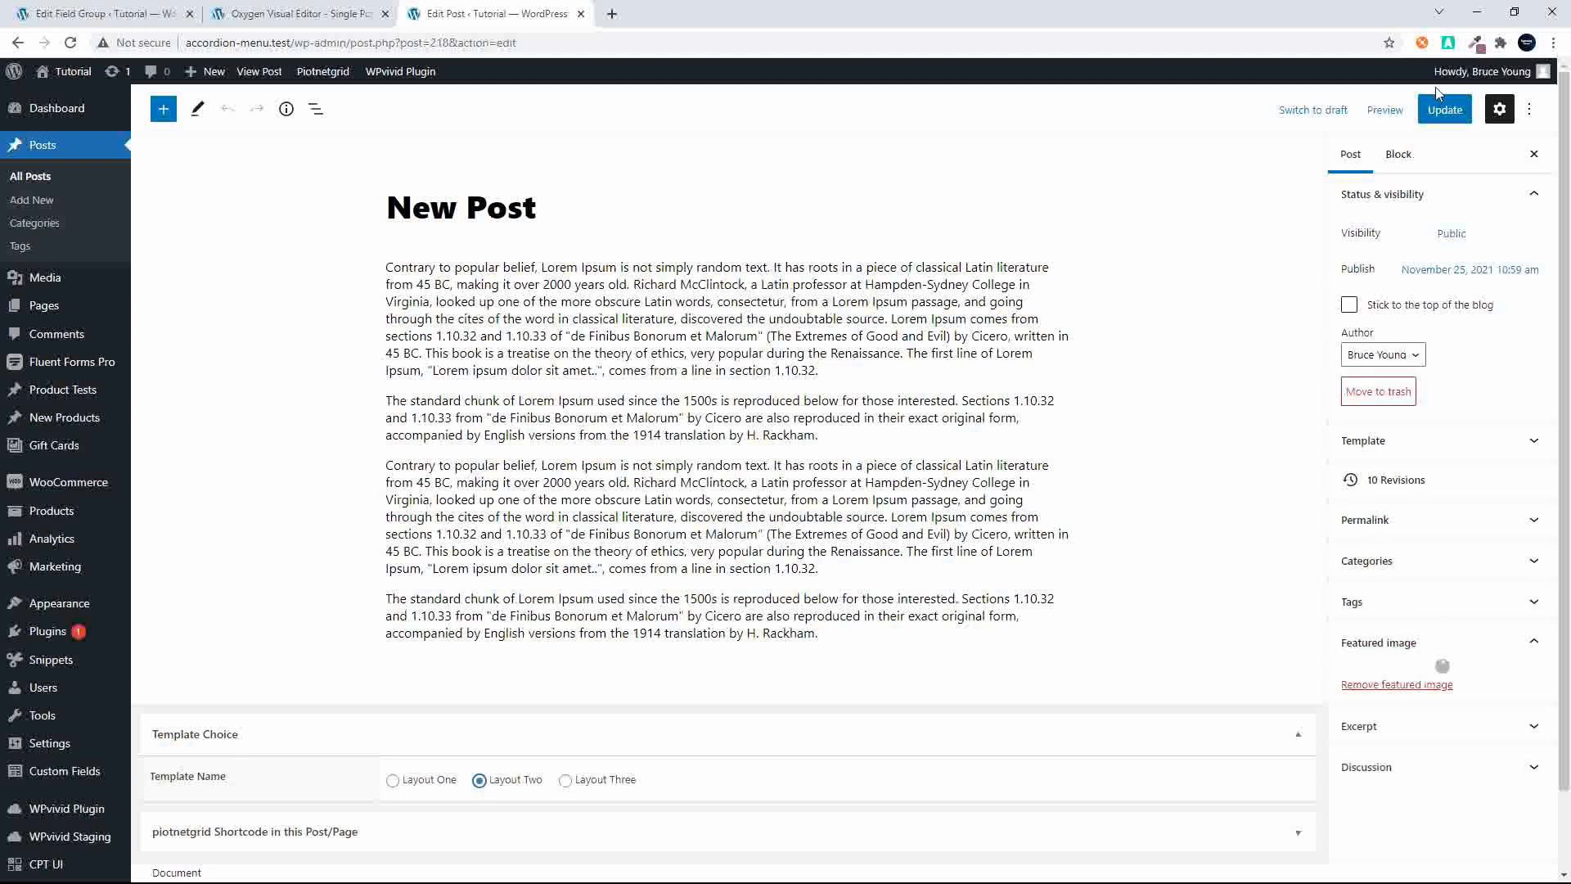
left_click(1445, 111)
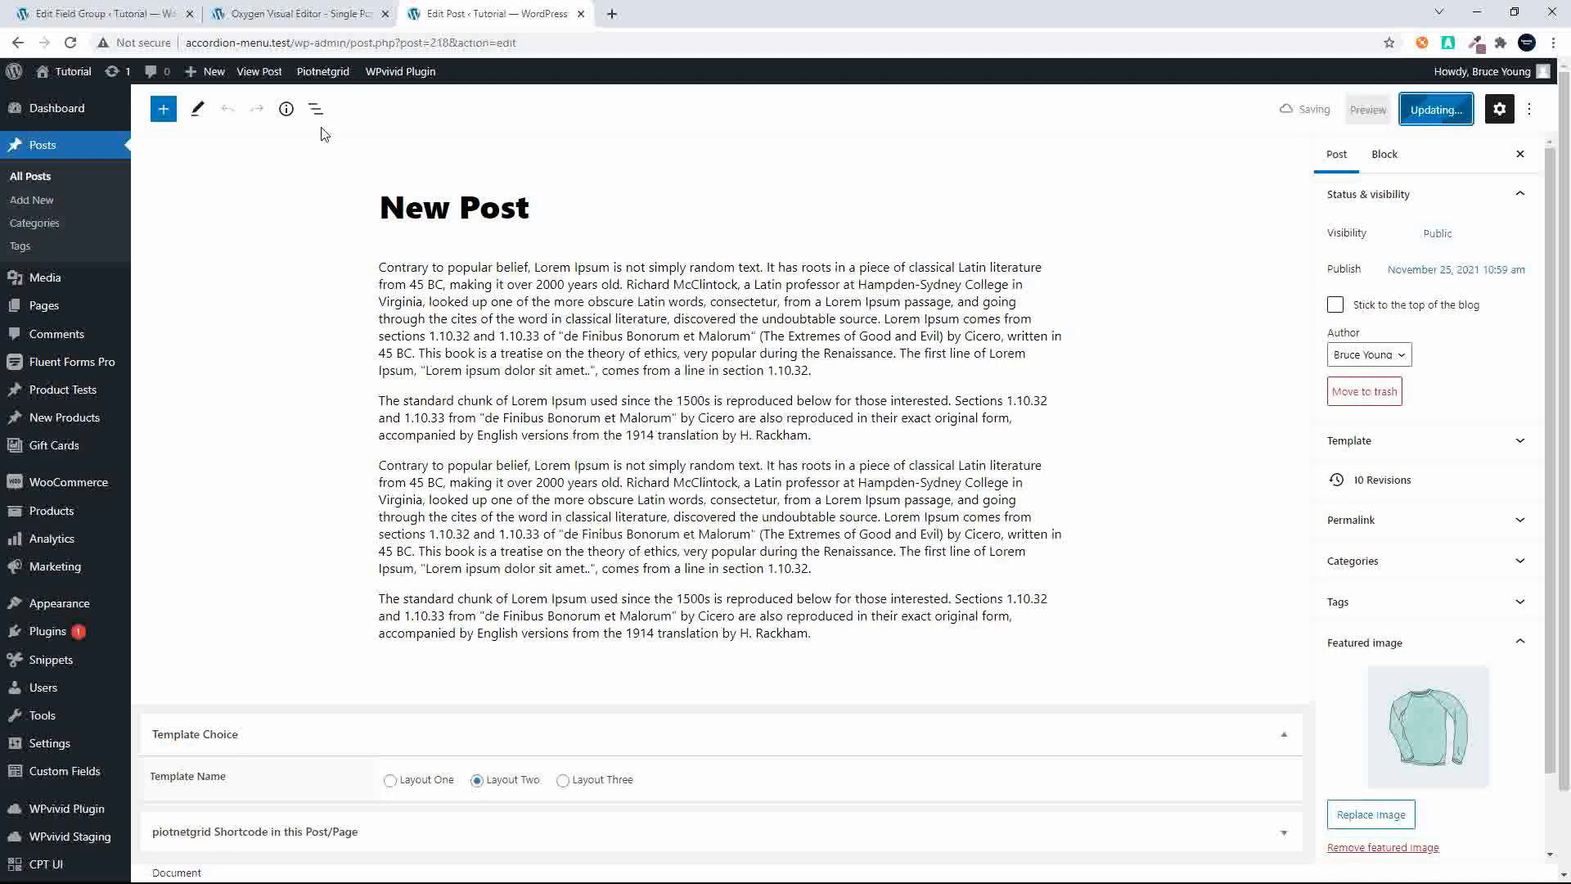
left_click(258, 75)
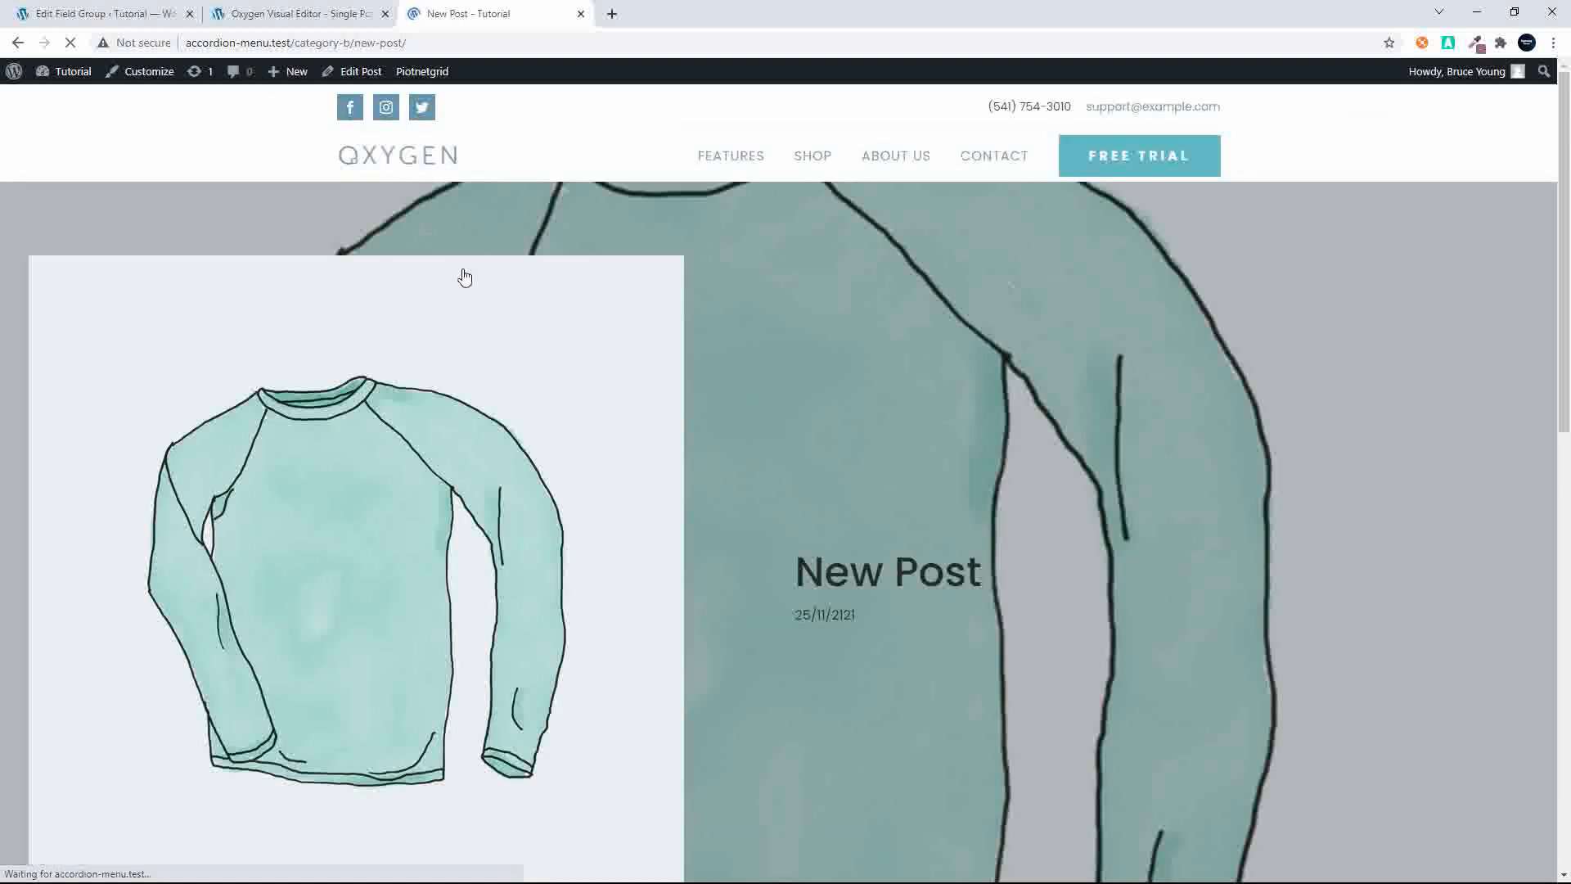
Step: Switch the post's Template Name to Layout One, update the post and open its published page
left_click(353, 72)
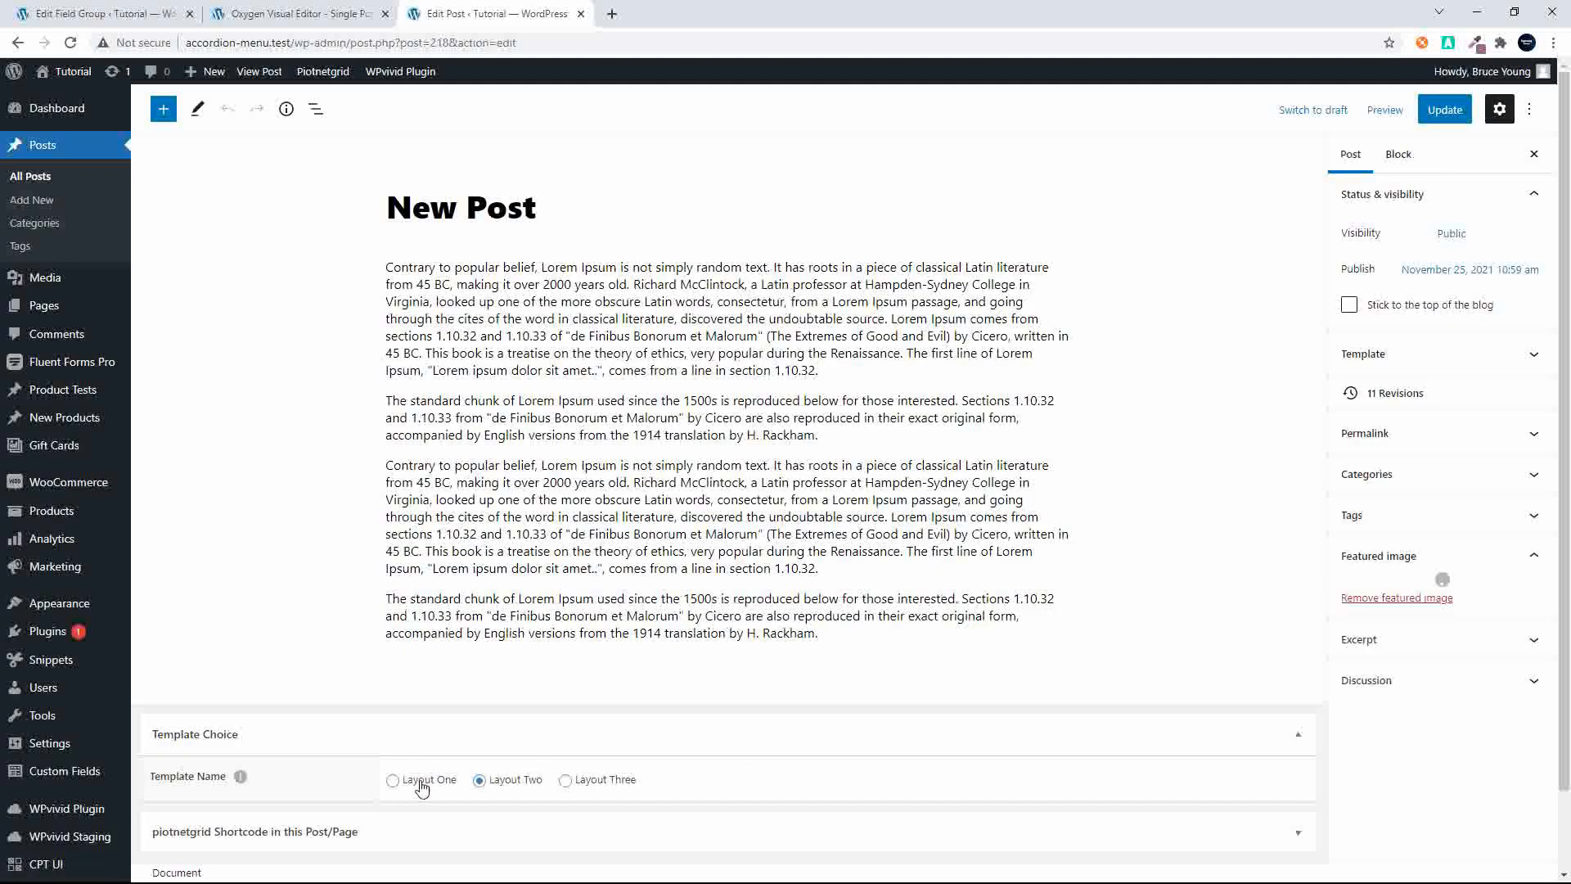
left_click(423, 787)
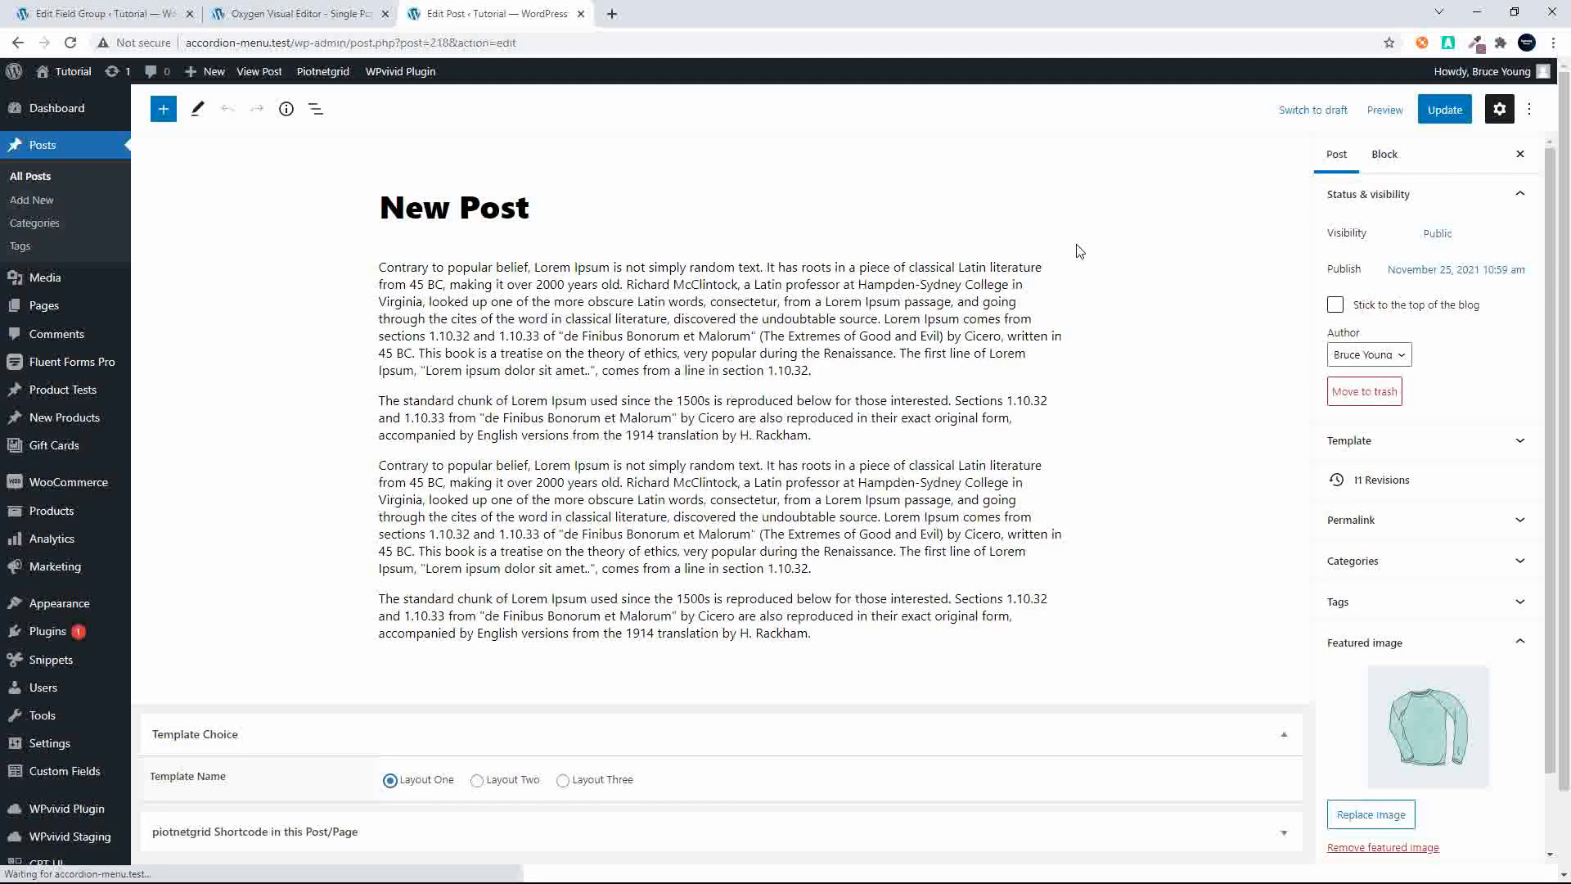
left_click(1444, 110)
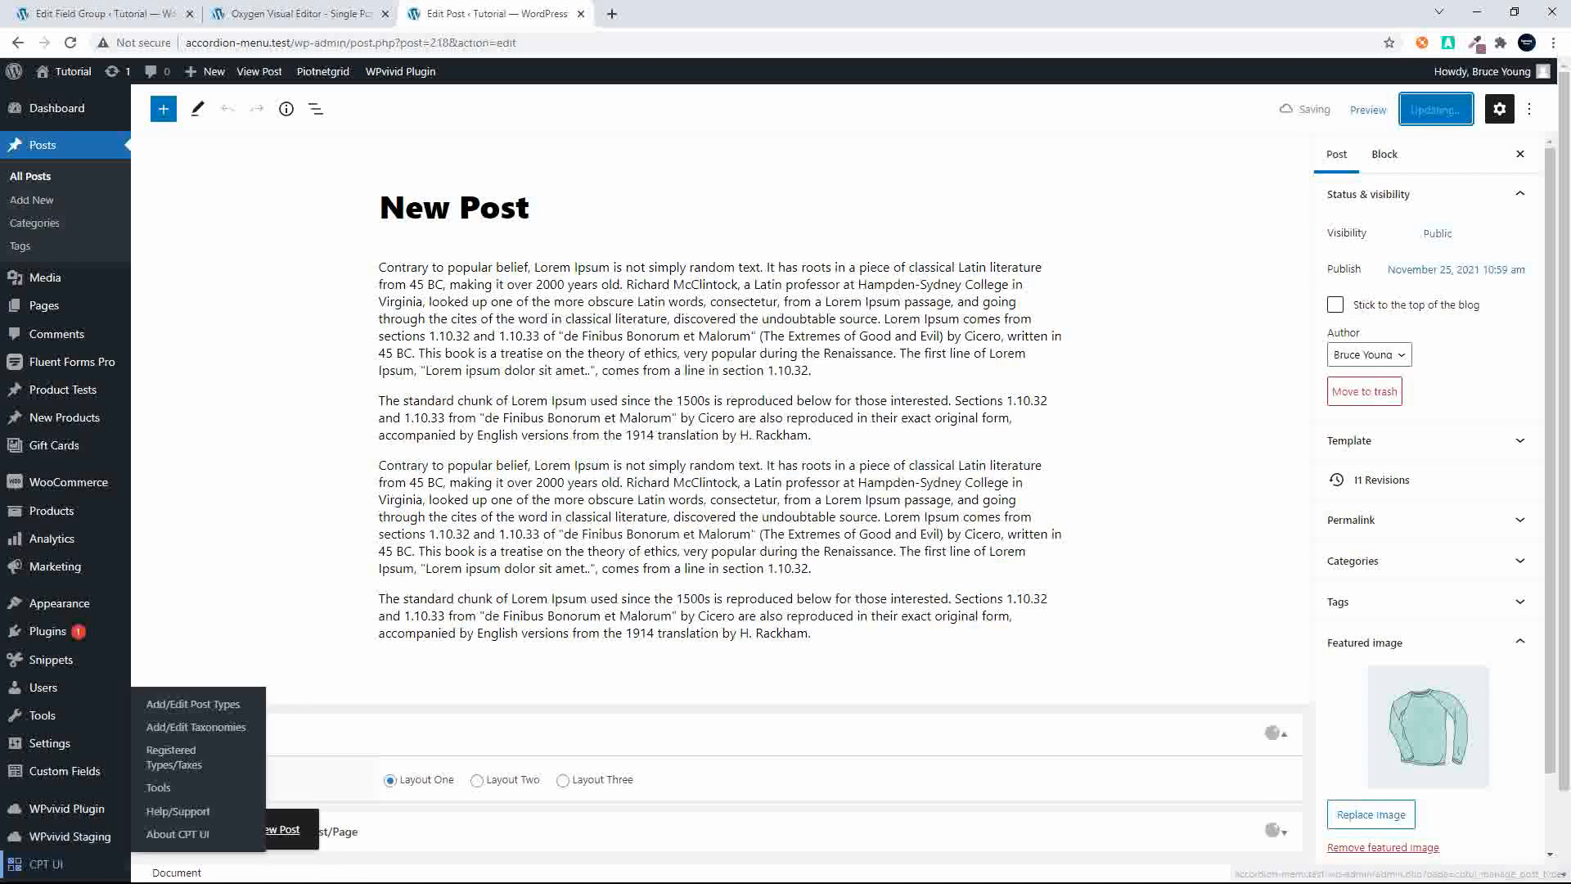
left_click(286, 831)
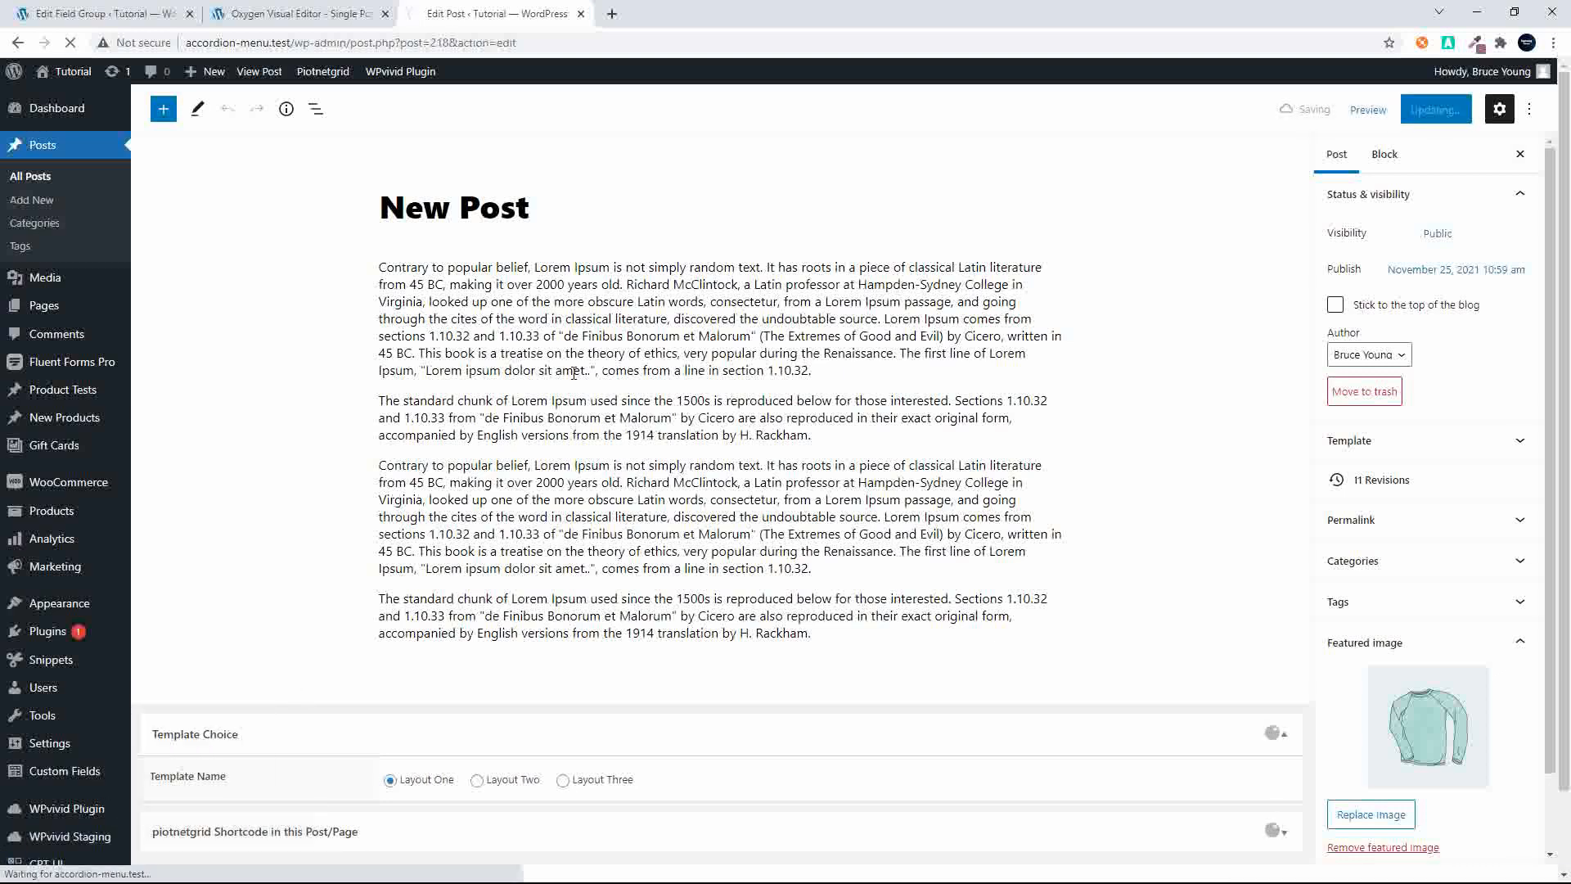